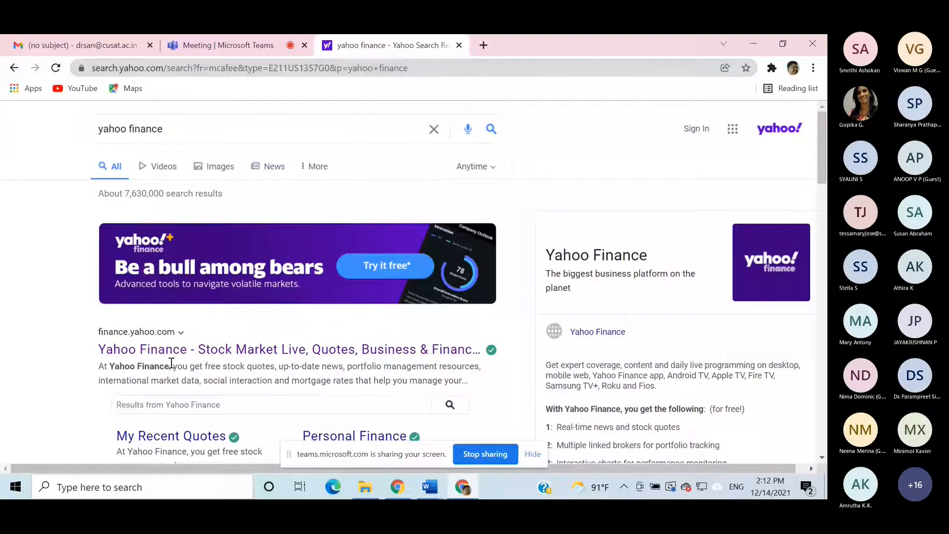
# - Open the Yahoo Finance site and look up wipro, choosing the BSE-listed Wipro Limited quote (WIPRO.BO)
pyautogui.click(198, 360)
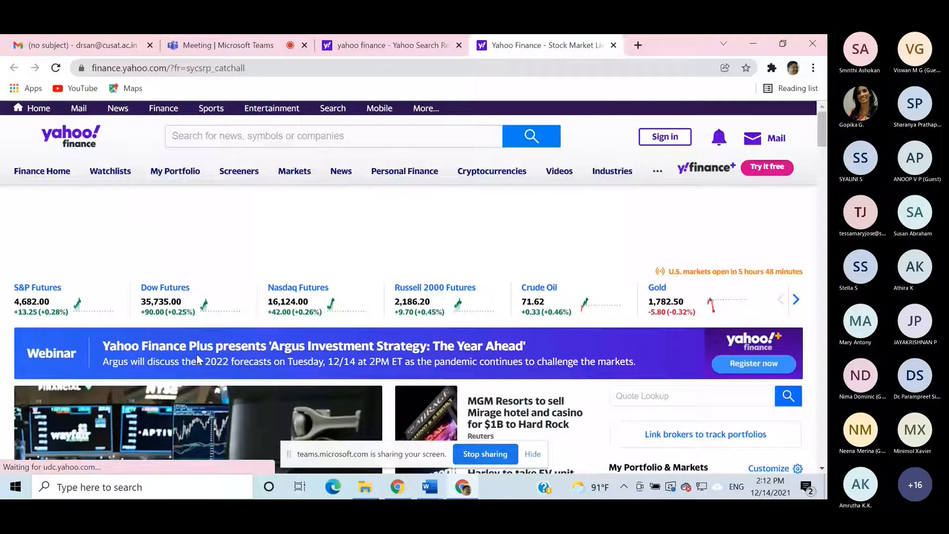
pyautogui.click(189, 134)
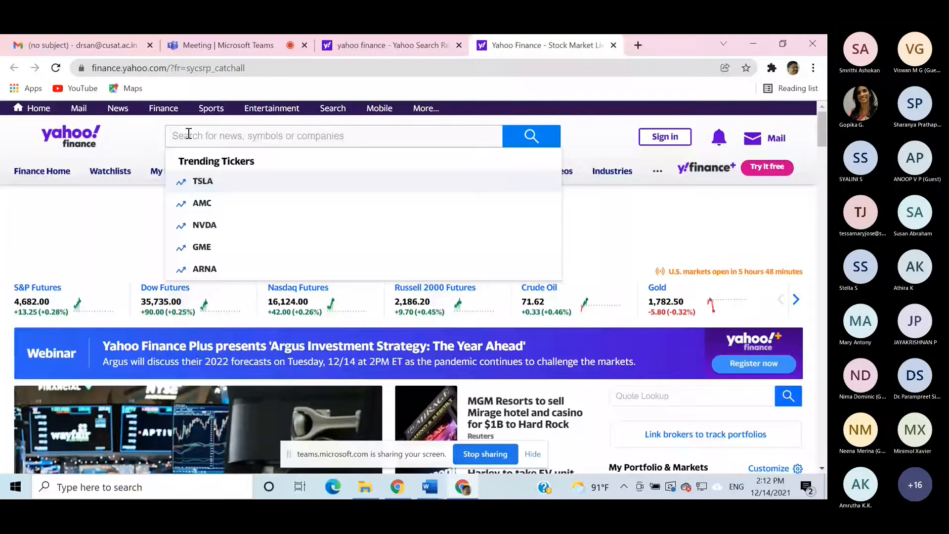
pyautogui.write('wipro')
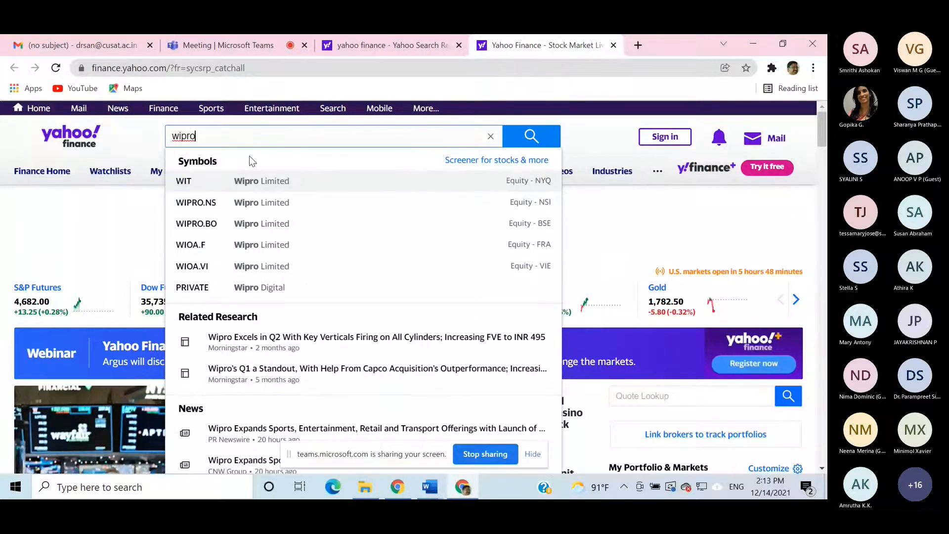
pyautogui.click(285, 227)
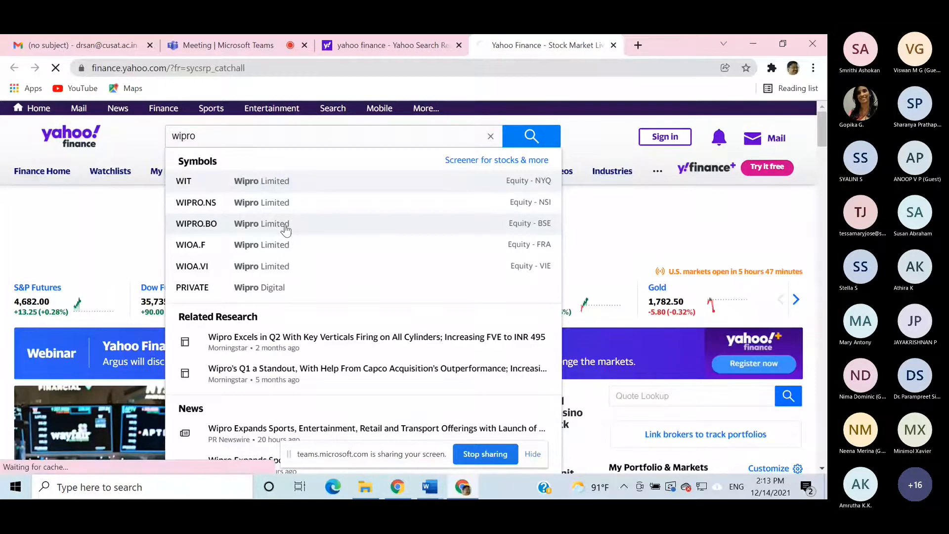
# - Open the historical data of the WIPRO.BO stock
pyautogui.scroll(-3, 287, 221)
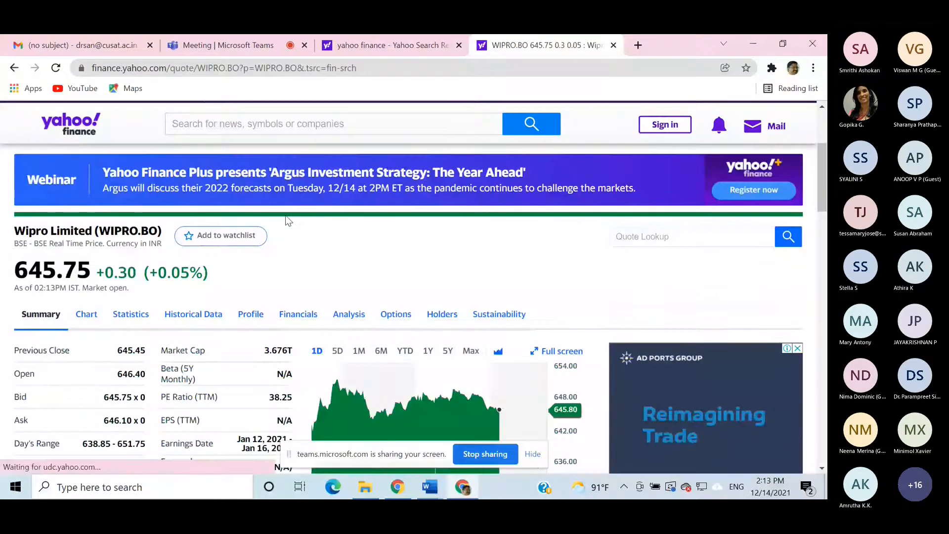
pyautogui.scroll(-1, 286, 216)
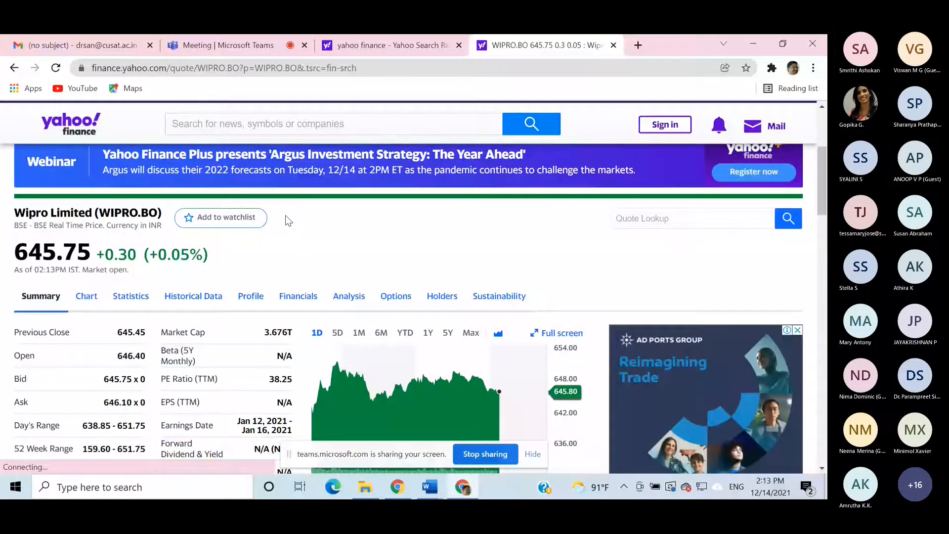
pyautogui.scroll(-1, 286, 217)
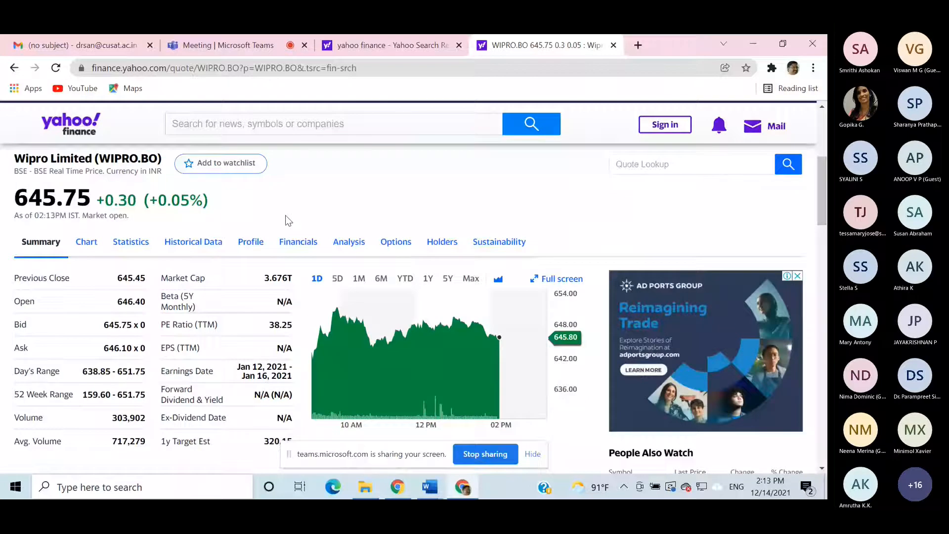
pyautogui.click(193, 253)
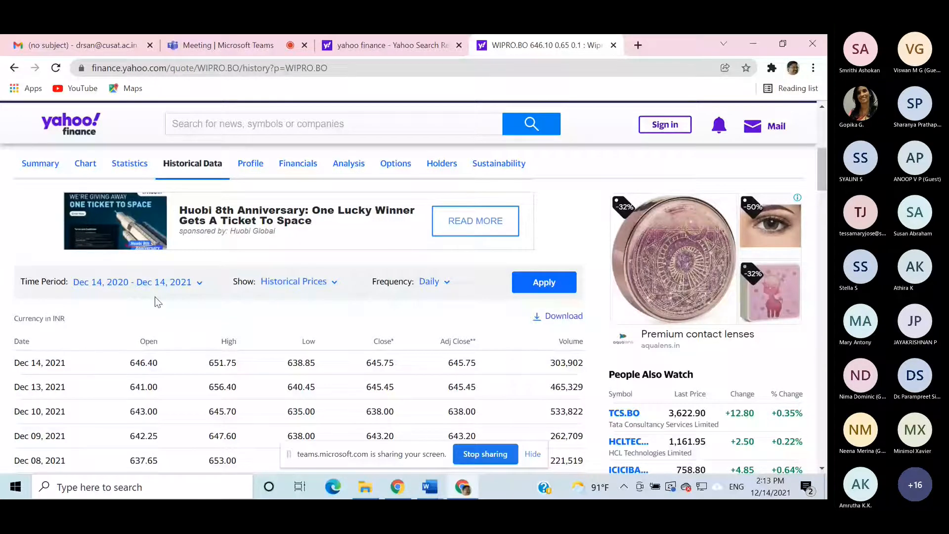
# - Check the Show and Frequency options of the price history, keeping Historical Prices and Daily
pyautogui.click(334, 283)
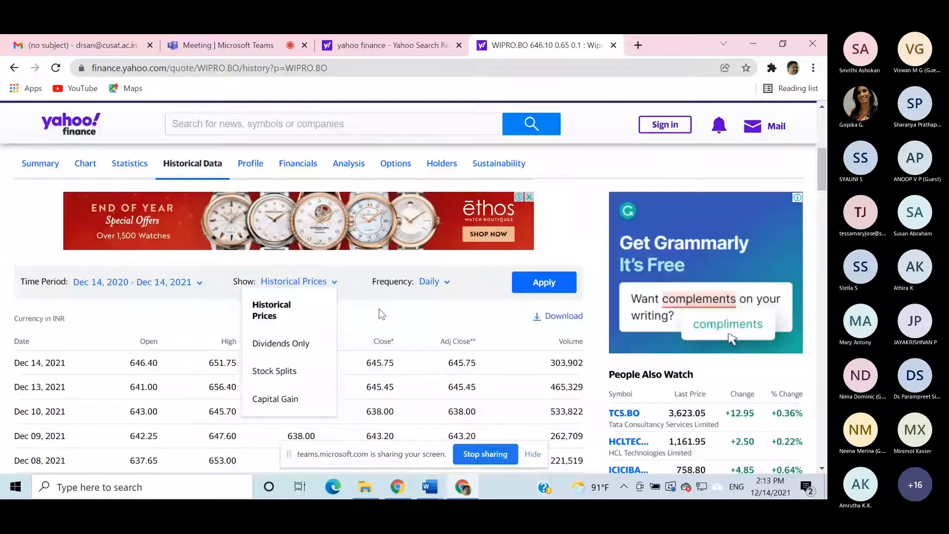
pyautogui.click(381, 313)
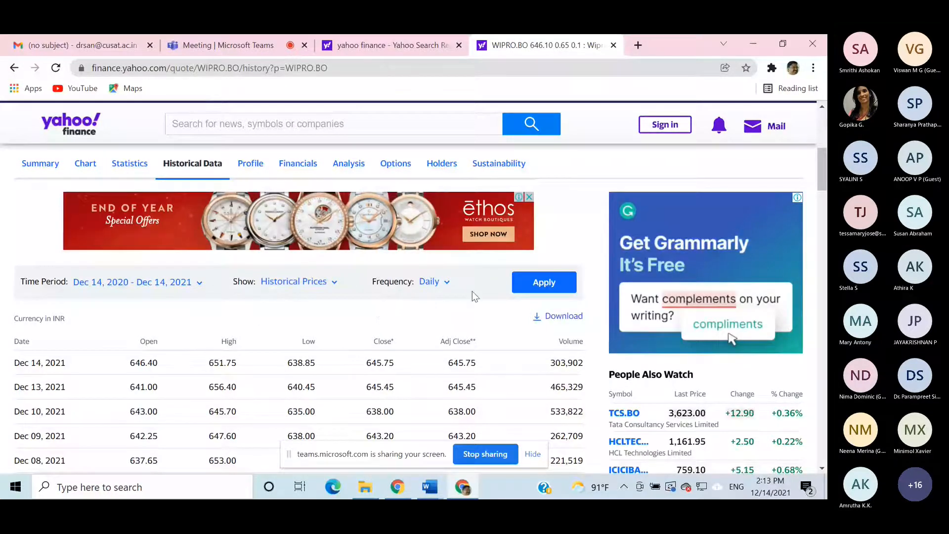
pyautogui.click(448, 282)
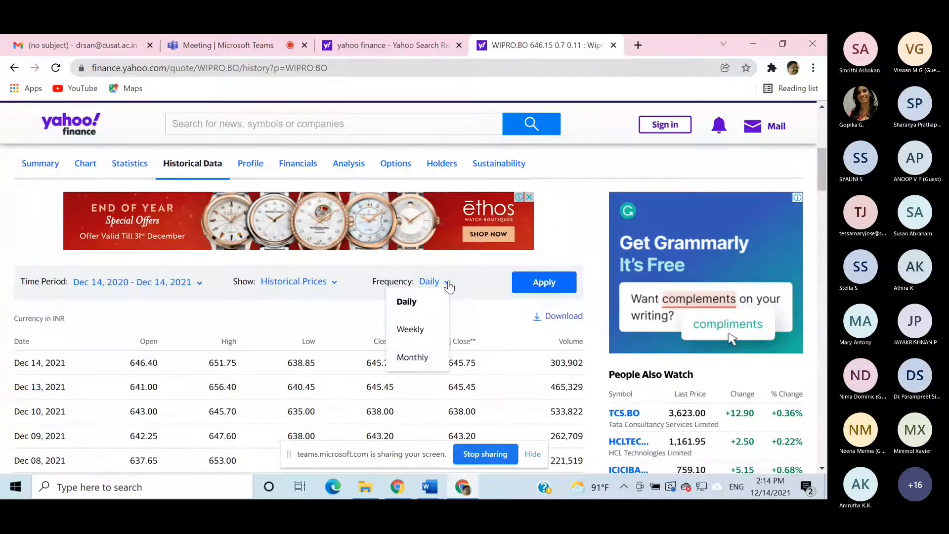
pyautogui.click(422, 308)
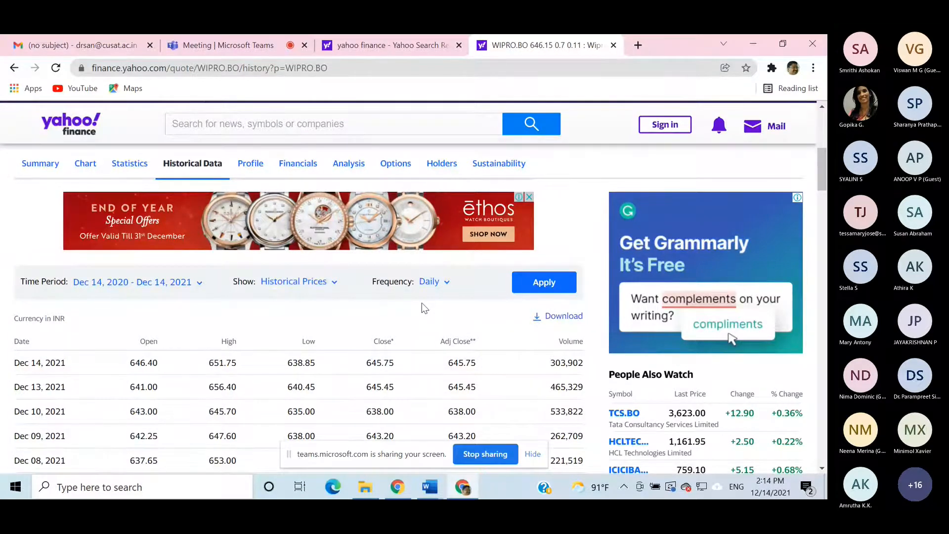
# - Download the daily WIPRO.BO price history and open the downloaded CSV file in Excel
pyautogui.click(563, 316)
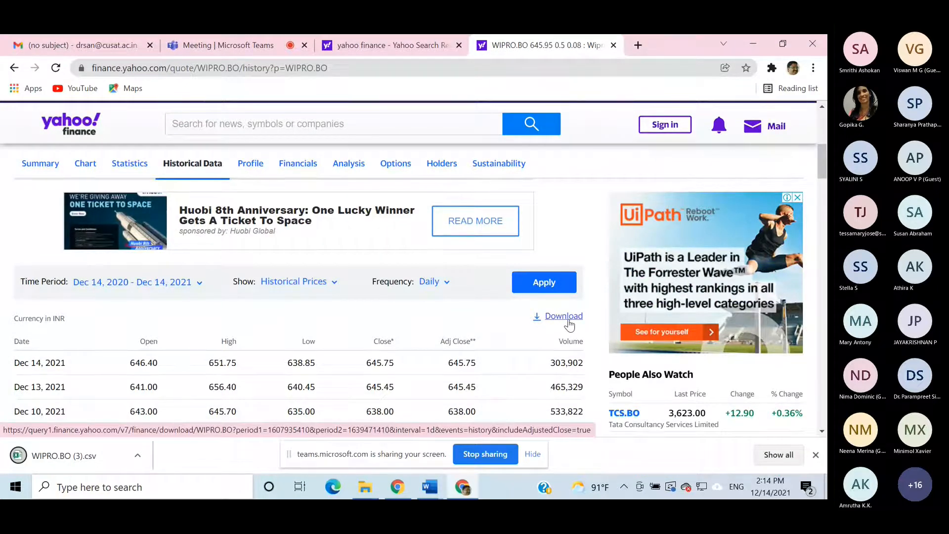
pyautogui.click(61, 461)
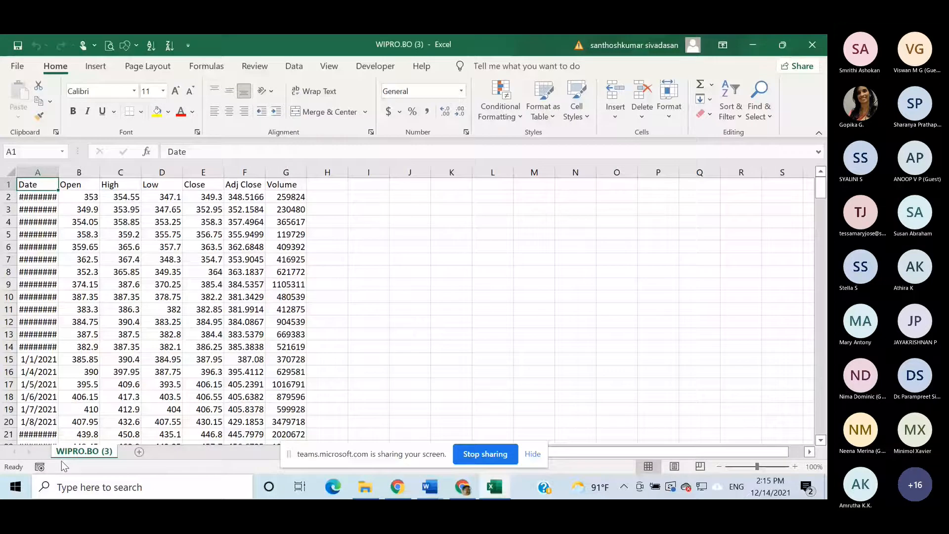
# - Create a blank Excel workbook, and copy the entire price table with its headers from the WIPRO.BO (3) file
pyautogui.click(14, 494)
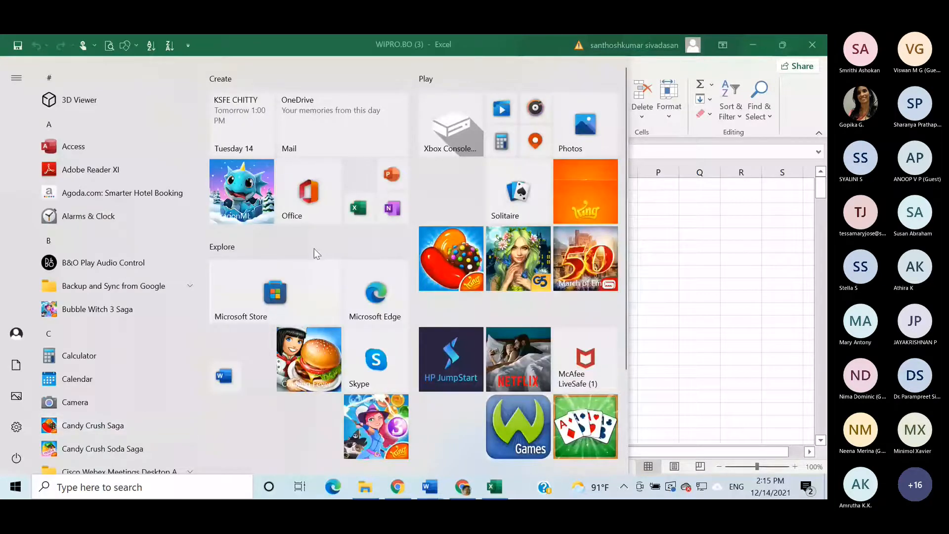
pyautogui.click(353, 207)
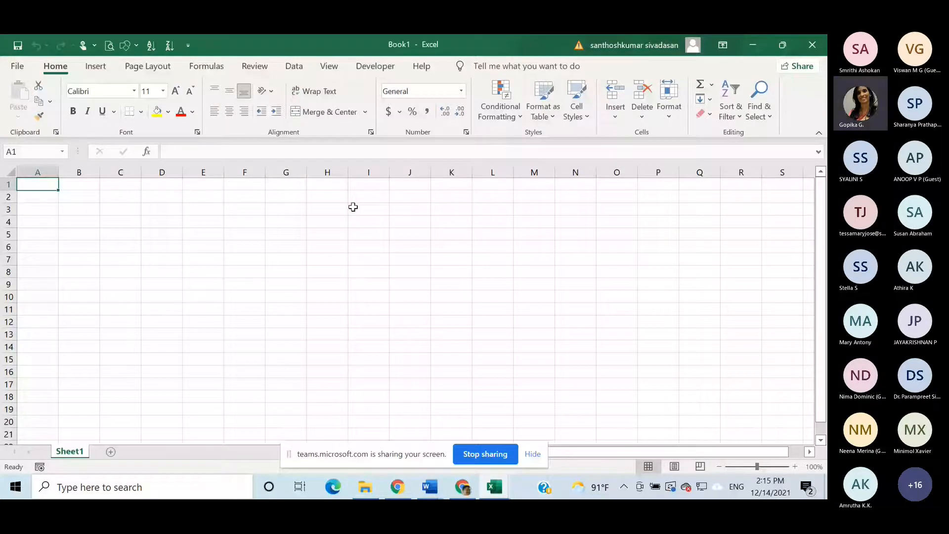
pyautogui.click(495, 486)
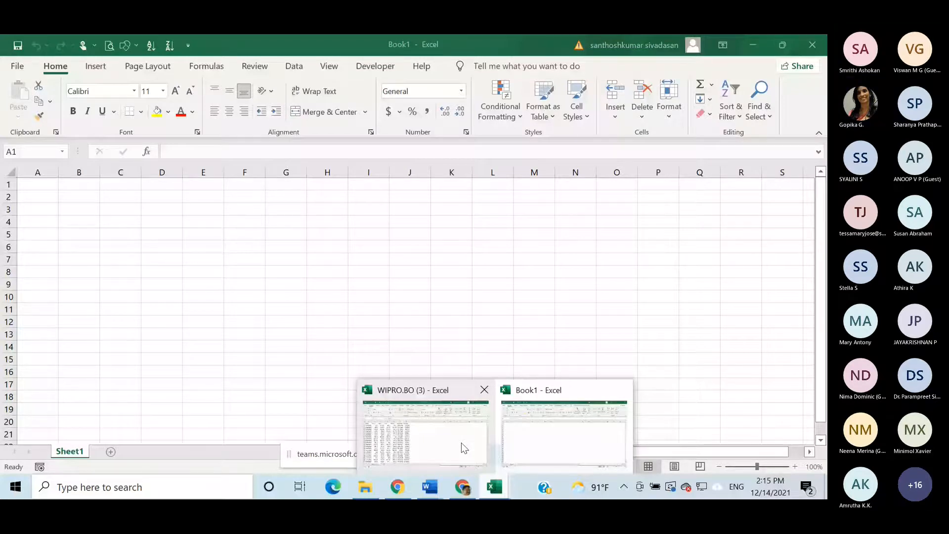
pyautogui.click(461, 443)
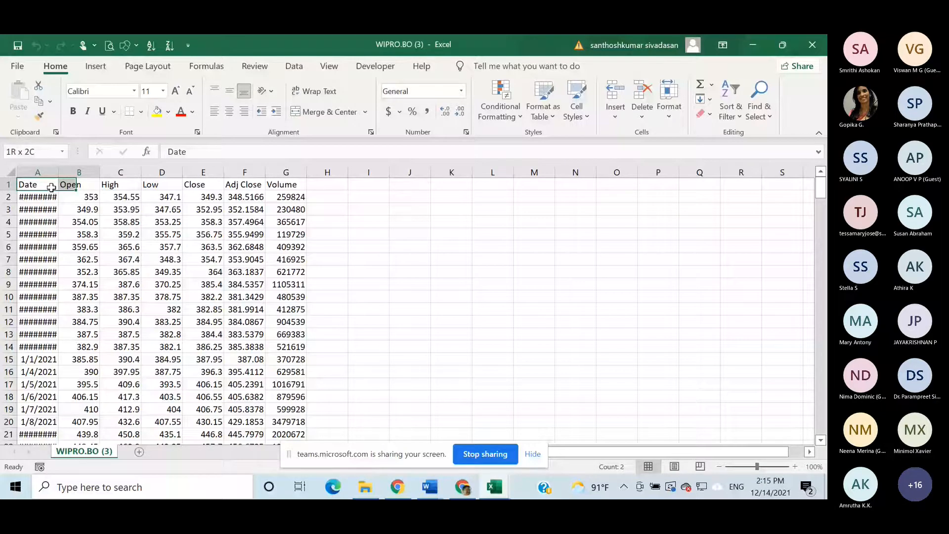
pyautogui.hotkey('ctrl', 'shift', 'Right')
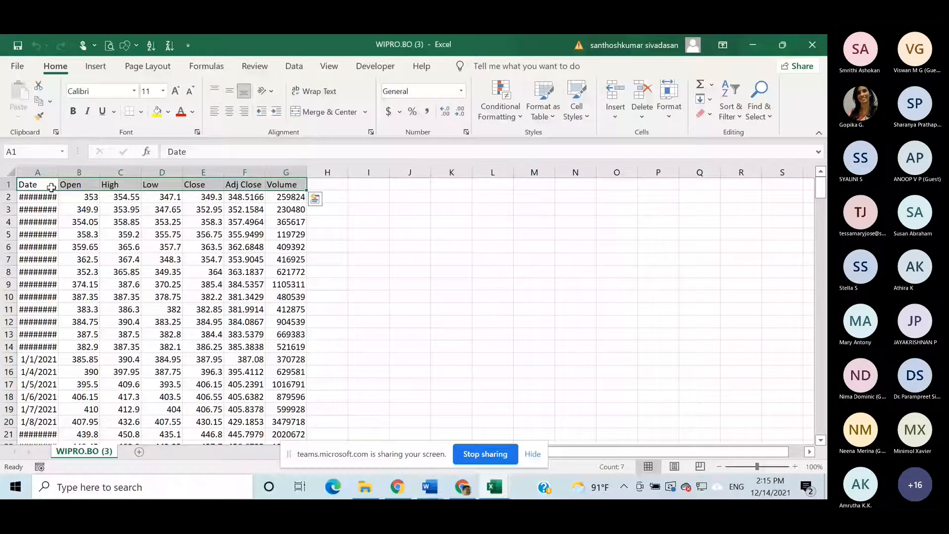
pyautogui.hotkey('ctrl', 'shift', 'Down')
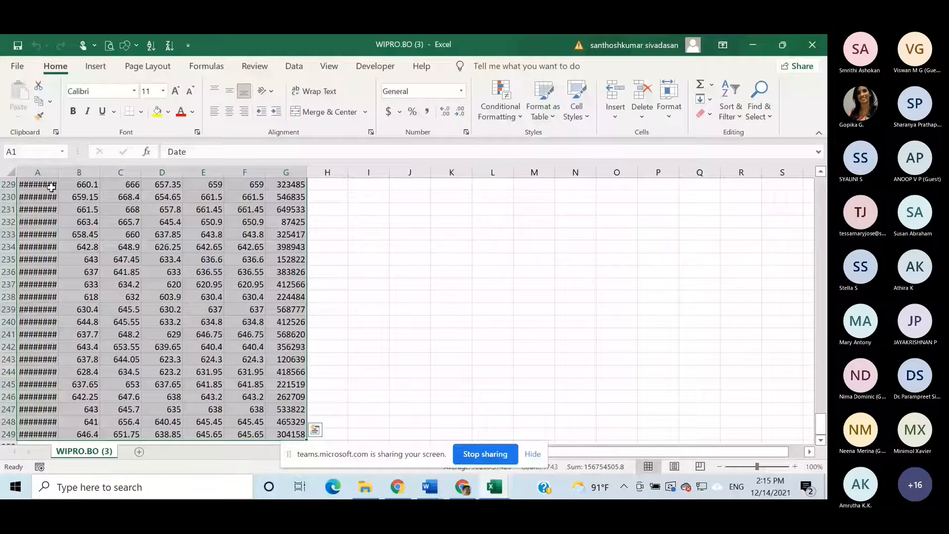
pyautogui.hotkey('ctrl', 'c')
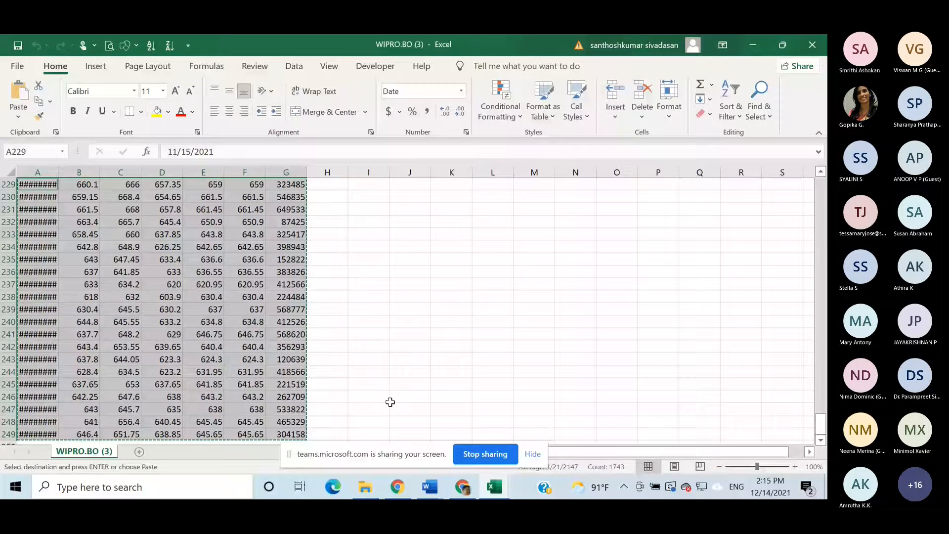
# - Paste the copied price table at cell A1 of Book1 and widen the Date column to fit the full dates
pyautogui.click(494, 487)
pyautogui.click(550, 440)
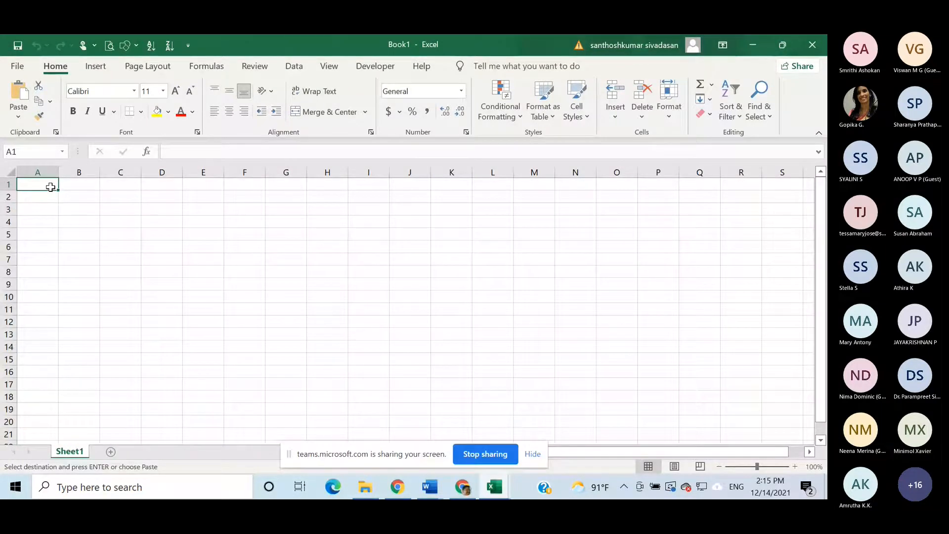
pyautogui.hotkey('ctrl', 'v')
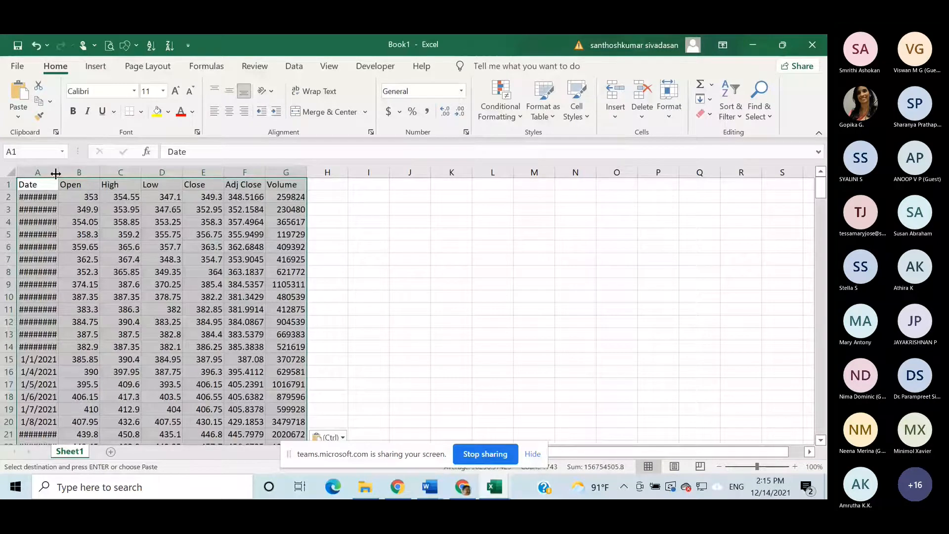
pyautogui.moveTo(56, 173); pyautogui.dragTo(74, 173)
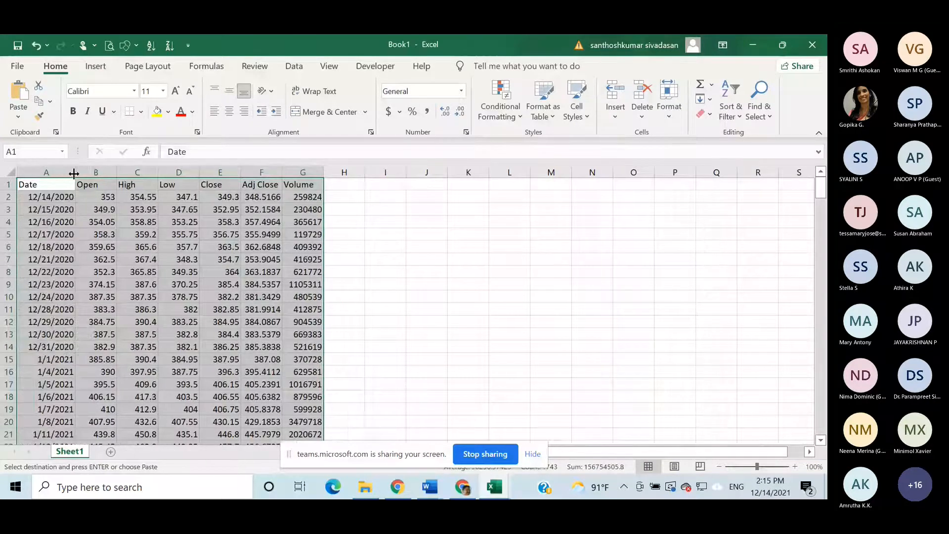
pyautogui.click(415, 219)
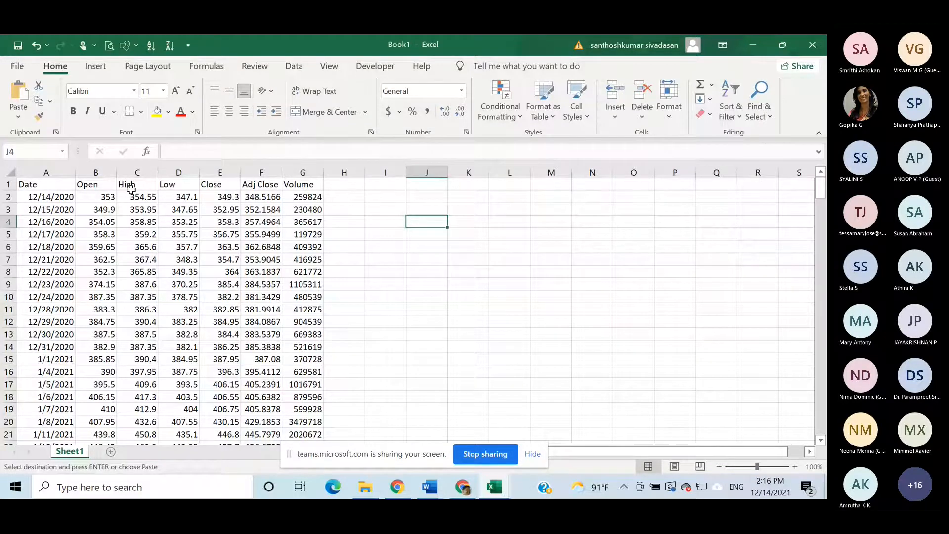
# - Delete the Open, High, Low and Close columns from the price table
pyautogui.click(110, 173)
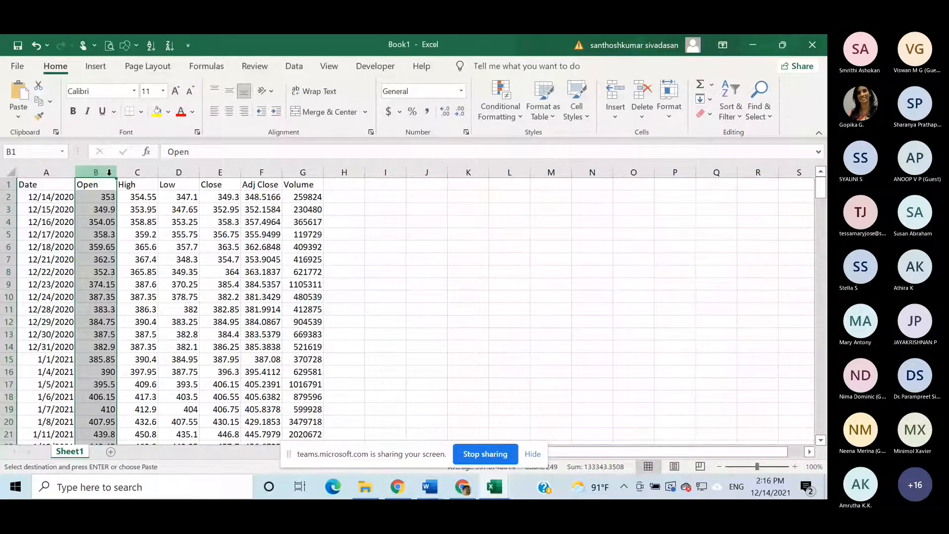
pyautogui.moveTo(109, 172); pyautogui.dragTo(240, 172)
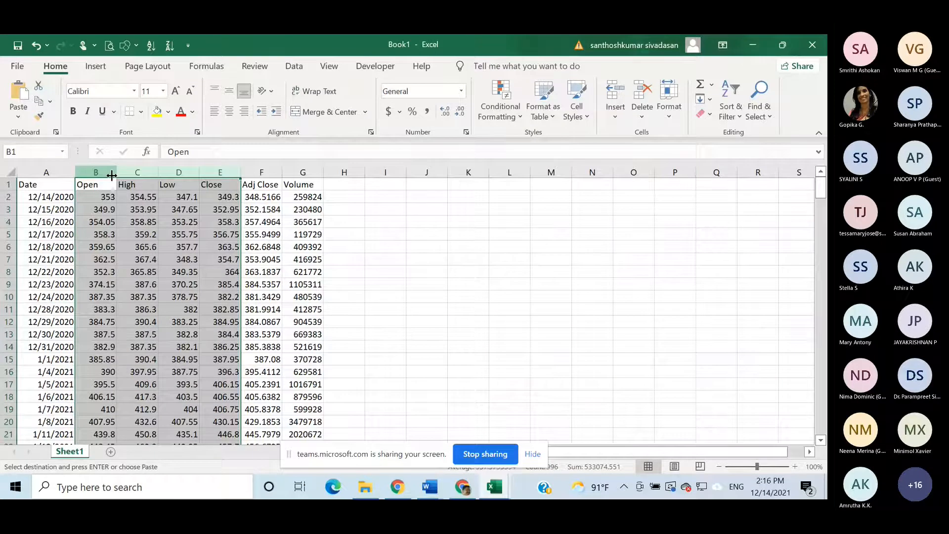
pyautogui.rightClick(155, 174)
pyautogui.click(199, 305)
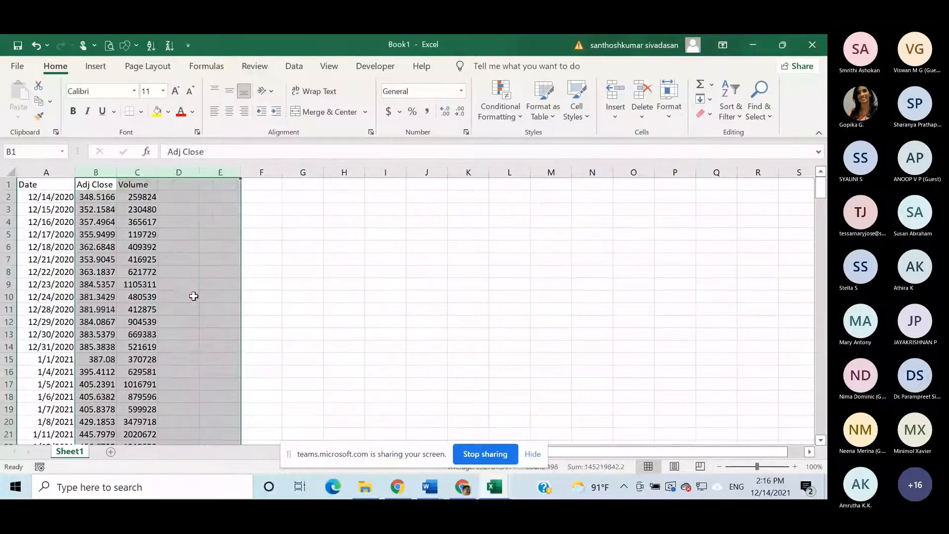
pyautogui.click(311, 264)
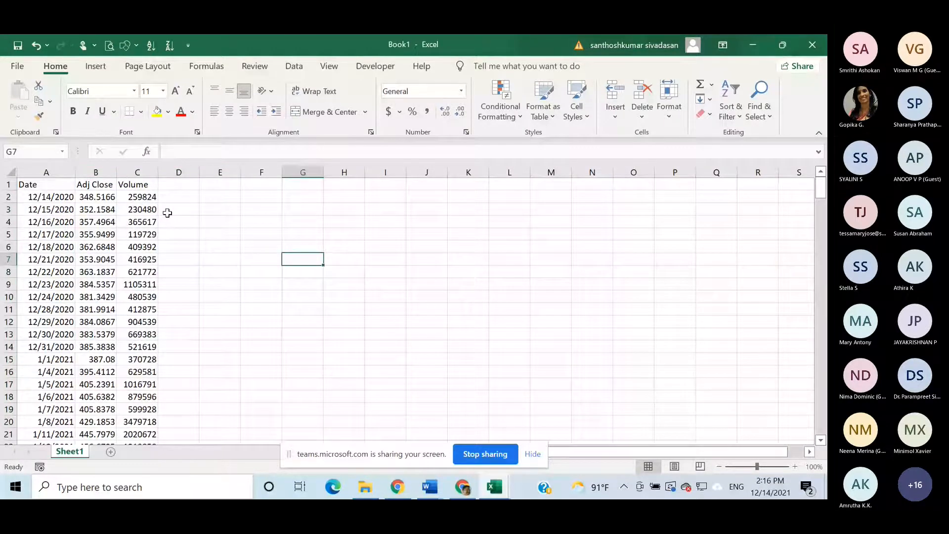
# - Delete the Volume column so that the table keeps only Date and Adj Close
pyautogui.rightClick(144, 172)
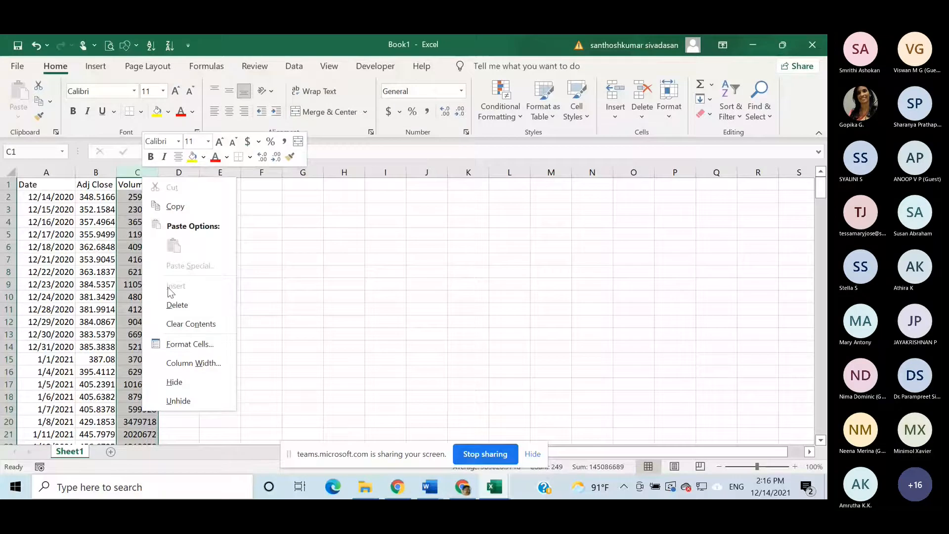
pyautogui.click(170, 302)
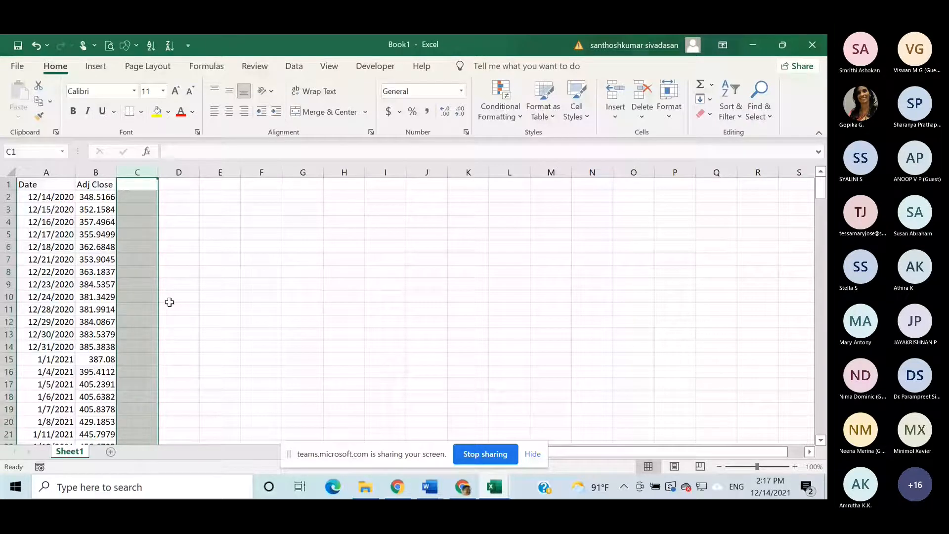
pyautogui.click(261, 259)
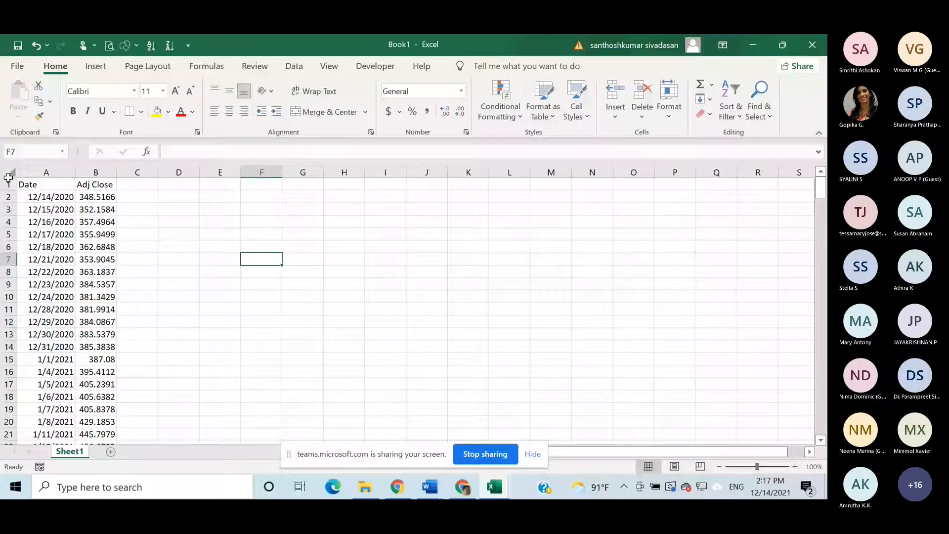
# - Insert a blank row above the header row of the price table
pyautogui.rightClick(8, 183)
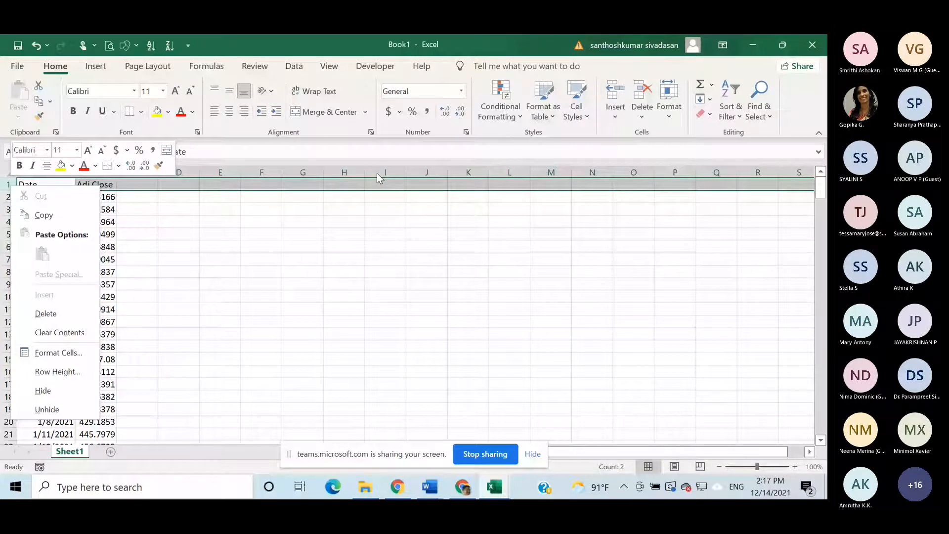
pyautogui.click(616, 102)
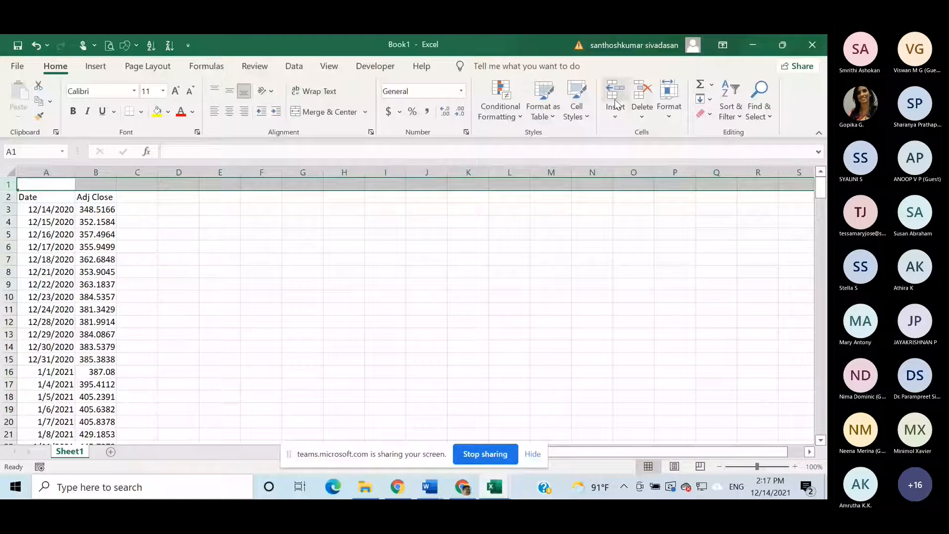
pyautogui.click(615, 104)
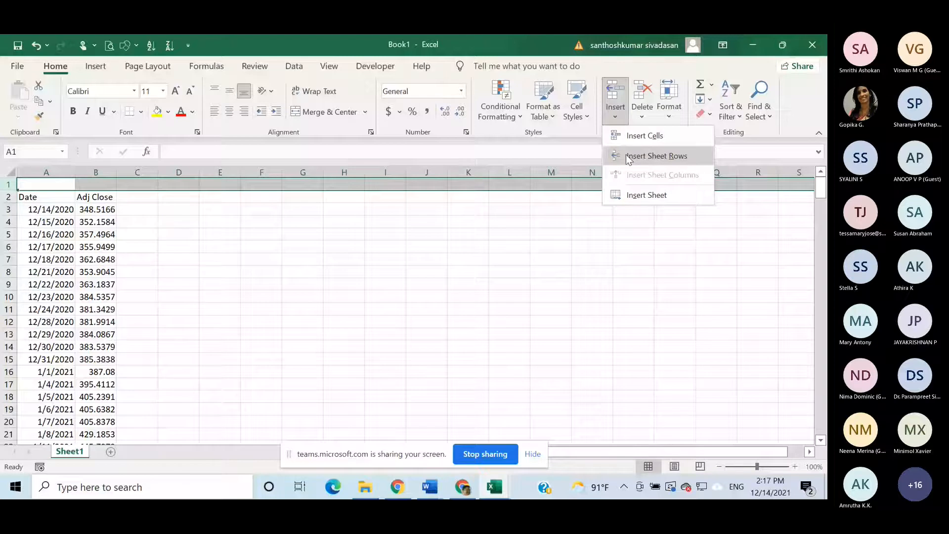
pyautogui.click(628, 157)
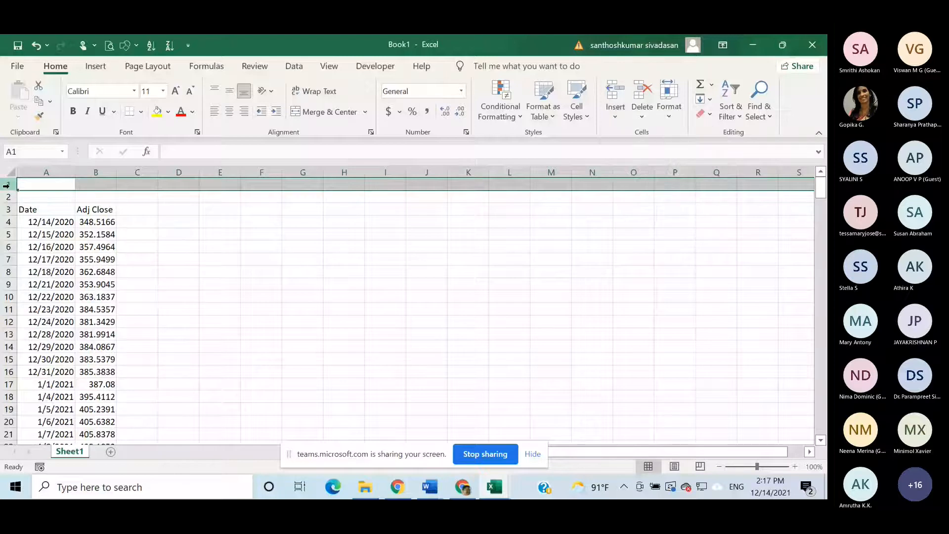
pyautogui.rightClick(6, 185)
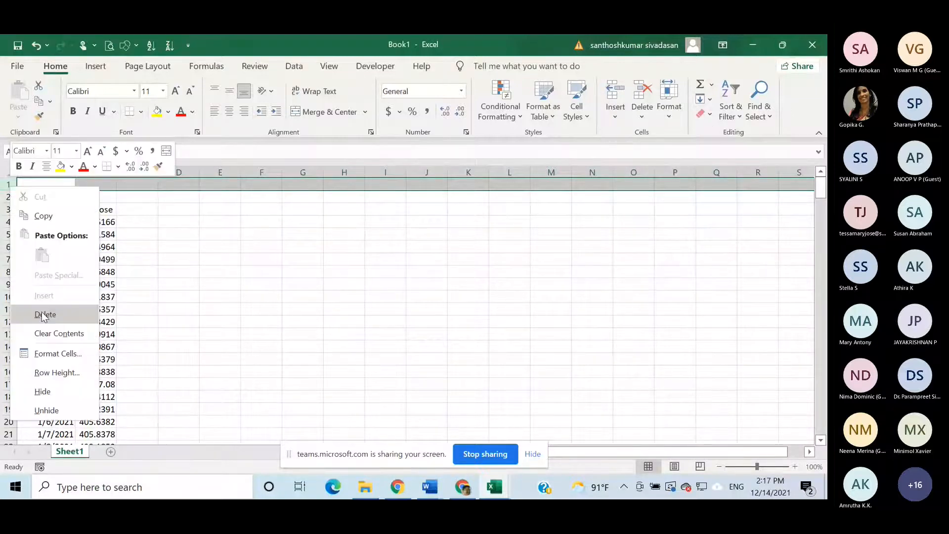
pyautogui.click(43, 314)
# - Enter WIPRO in cell B1 as the company heading above the Adj Close column
pyautogui.click(95, 185)
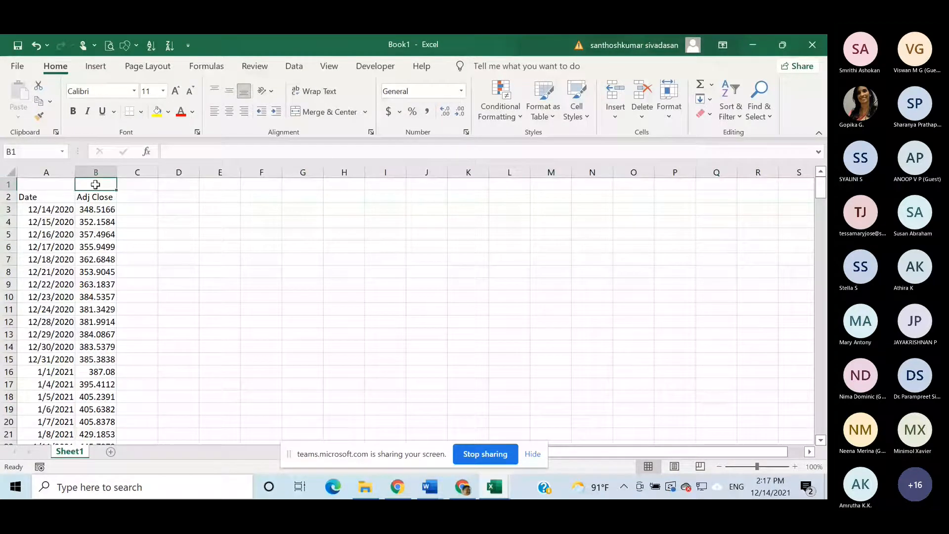
pyautogui.write('IP')
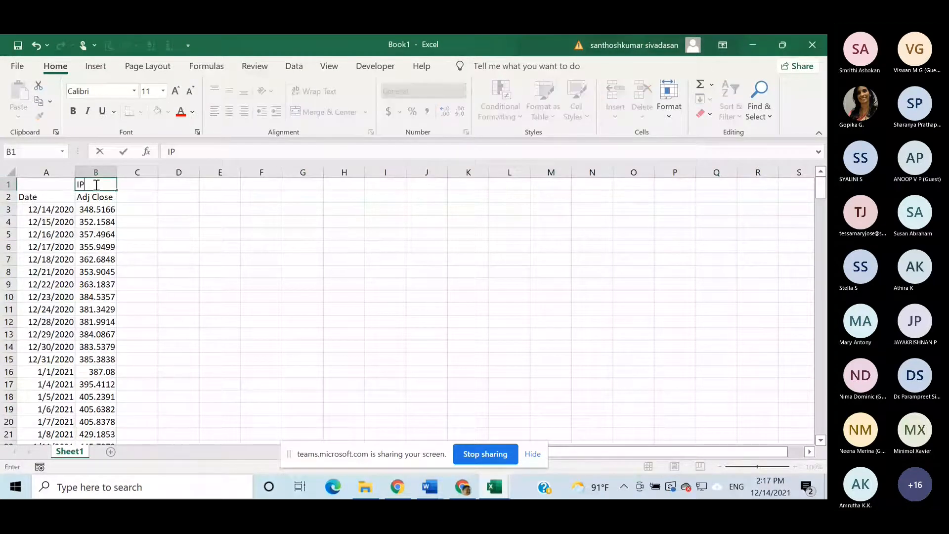
pyautogui.write('RO')
pyautogui.click(77, 186)
pyautogui.write('W')
pyautogui.click(161, 218)
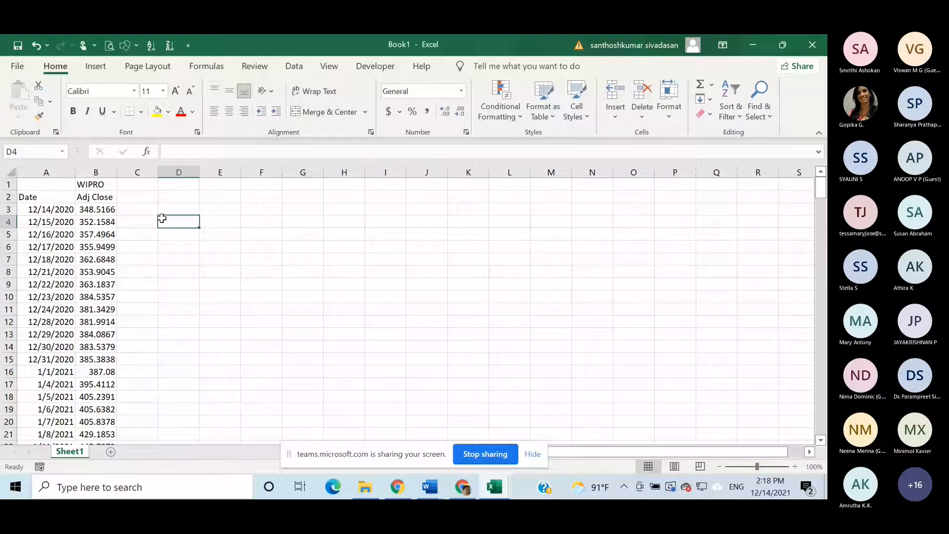
# - Add the header SR in cell C2 beside Adj Close and center it horizontally
pyautogui.click(140, 197)
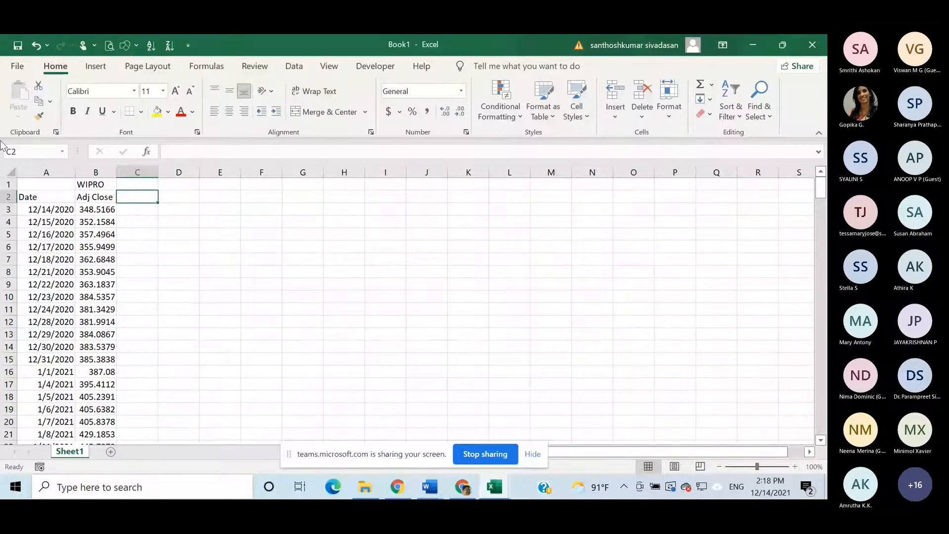
pyautogui.write('SR')
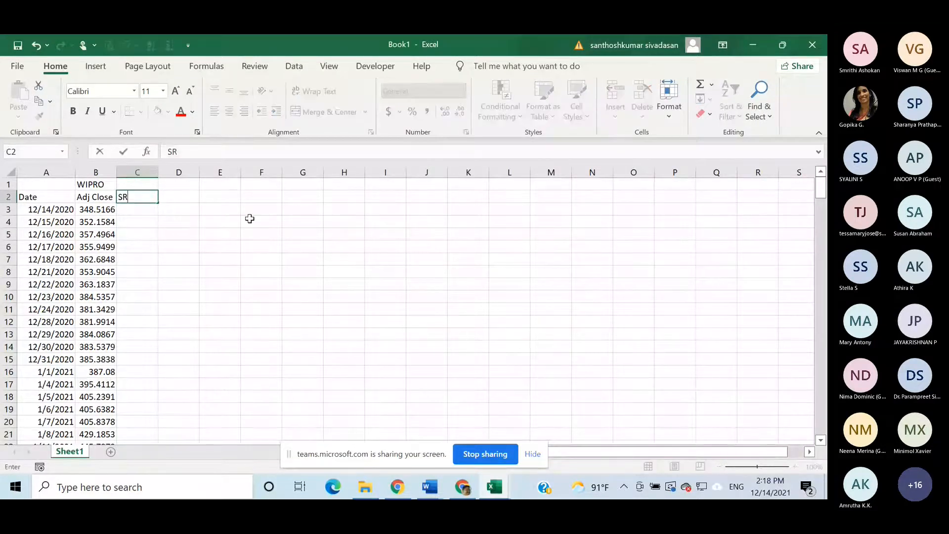
pyautogui.click(139, 192)
pyautogui.click(166, 208)
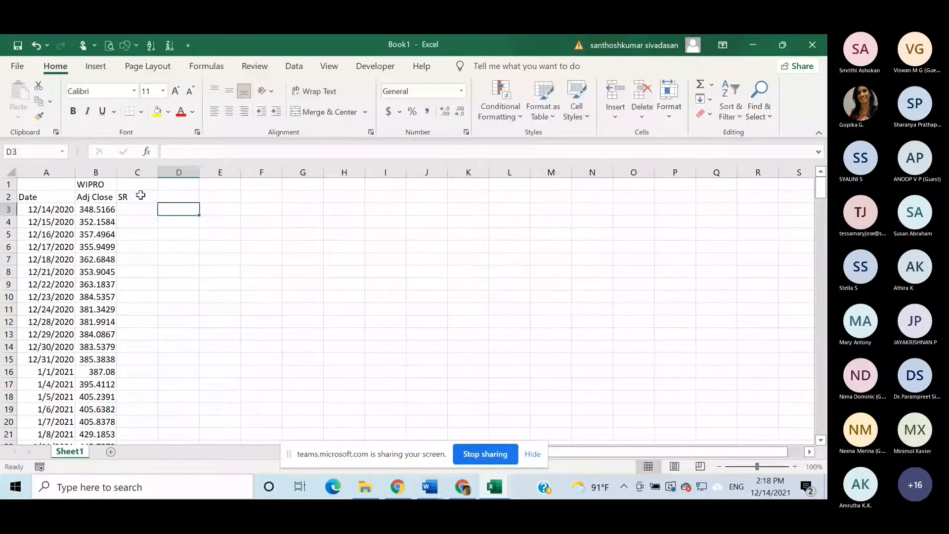
pyautogui.click(140, 197)
pyautogui.click(235, 112)
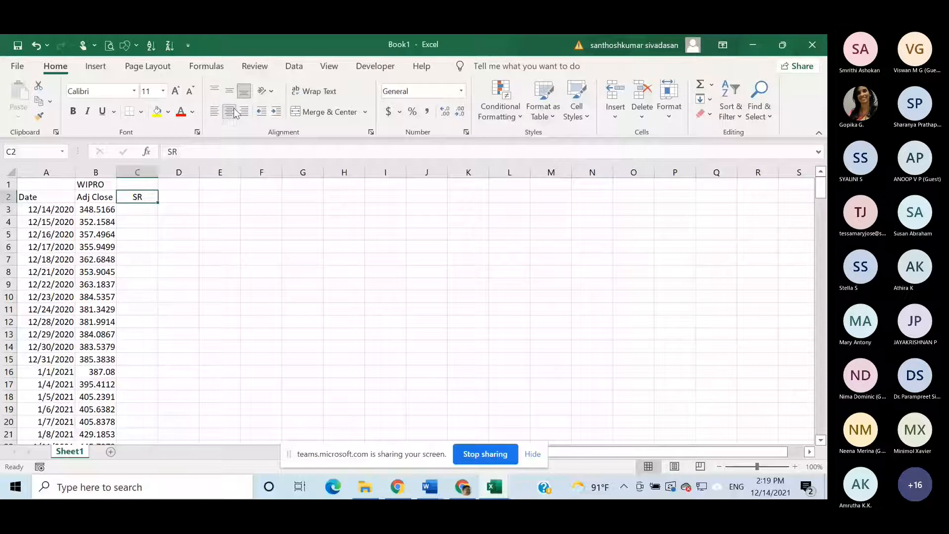
# - Enter the sample prices 110 in cell G3 and 100 in cell G2 for a return example
pyautogui.click(306, 210)
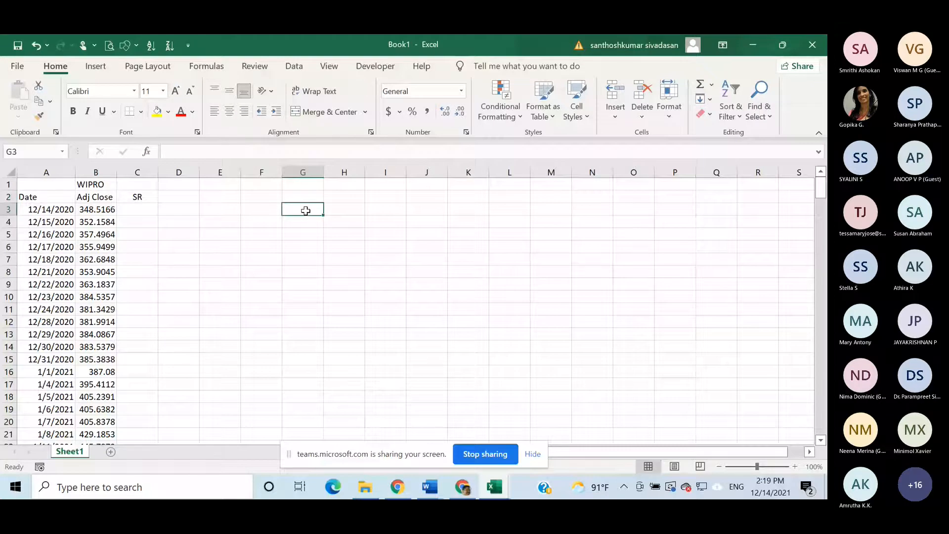
pyautogui.write('110')
pyautogui.click(305, 200)
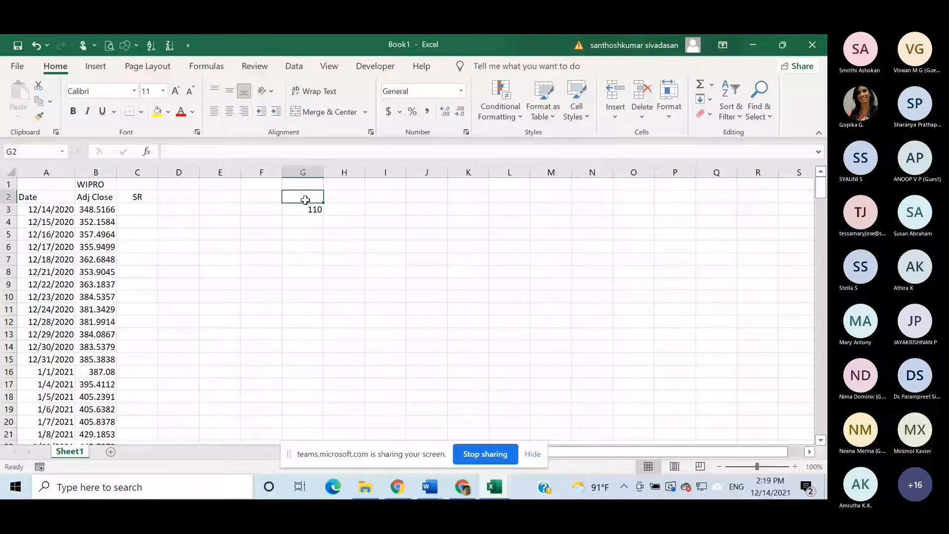
pyautogui.write('100')
# - Calculate the simple return of the two sample prices in cell H3 with the formula =G3/G2-1
pyautogui.click(351, 212)
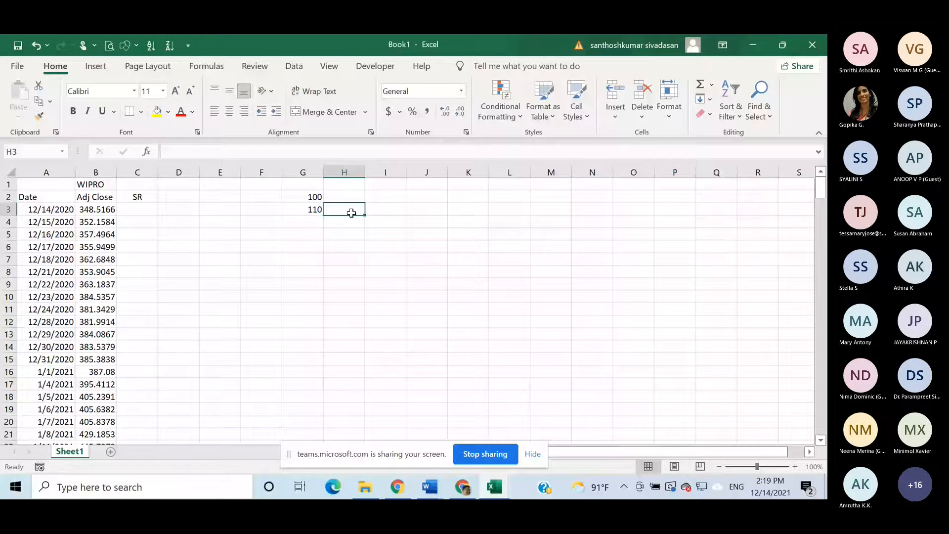
pyautogui.write('=')
pyautogui.click(315, 210)
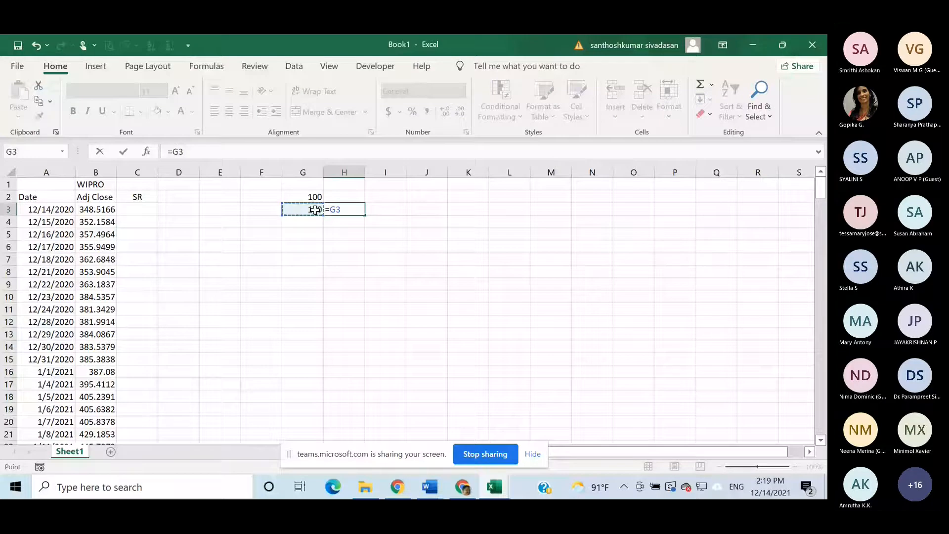
pyautogui.write('/')
pyautogui.click(317, 196)
pyautogui.press('Return')
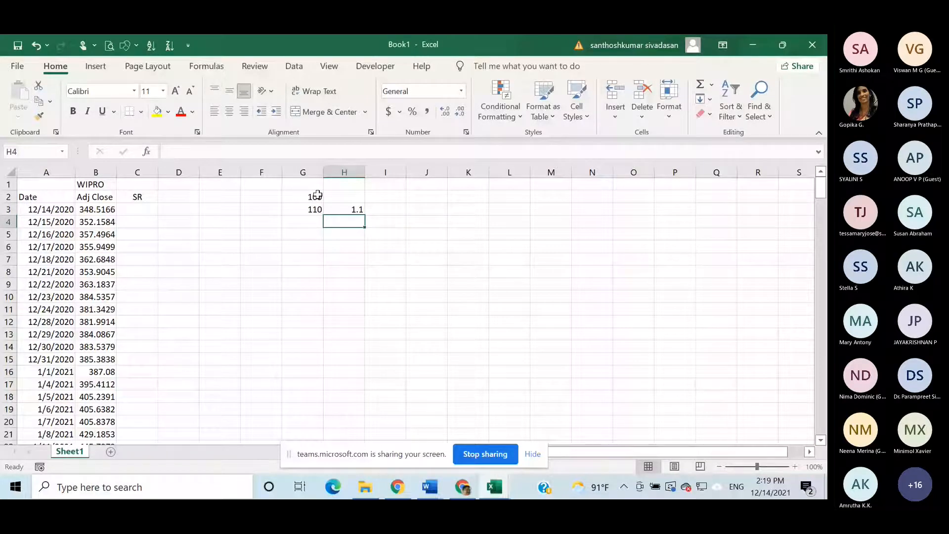
pyautogui.doubleClick(359, 209)
pyautogui.write('-1')
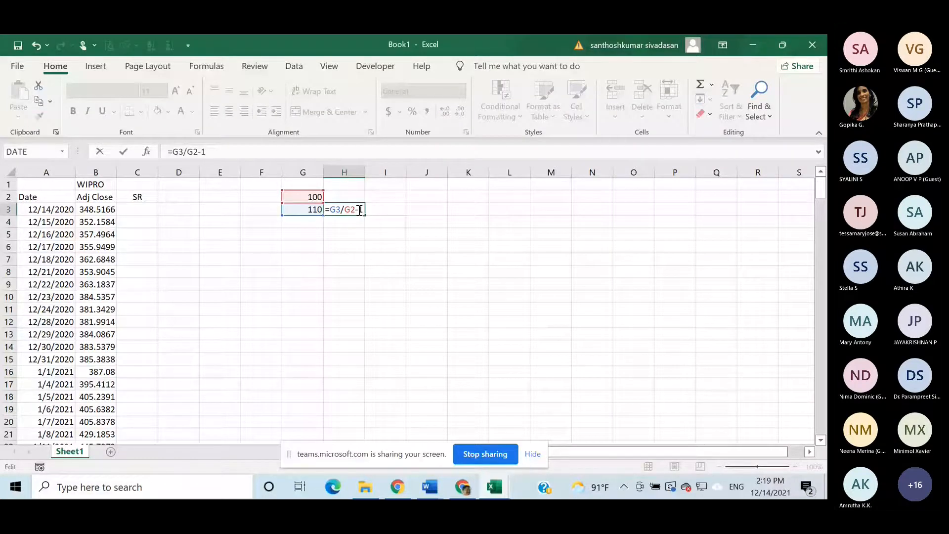
pyautogui.press('Return')
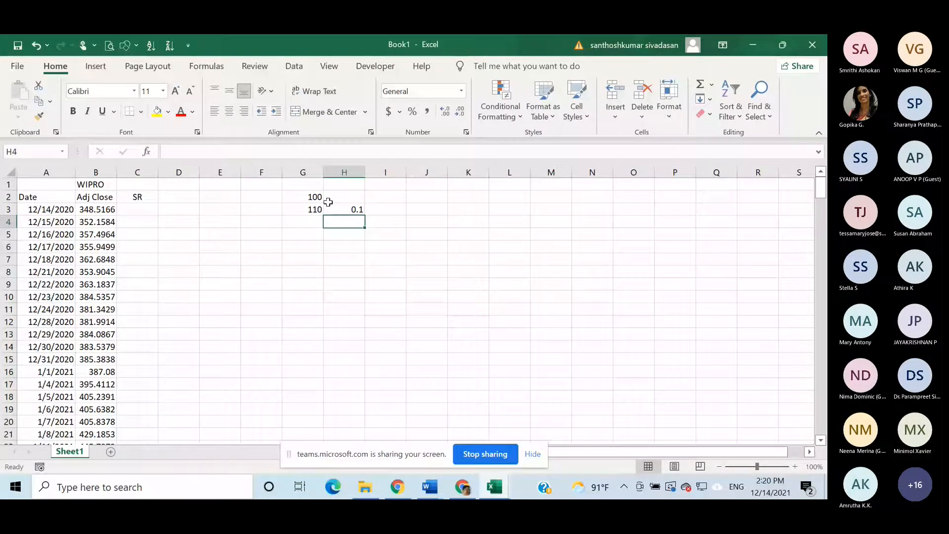
# - Clear the sample prices and their return formula from G2:H3
pyautogui.moveTo(320, 198); pyautogui.dragTo(338, 210)
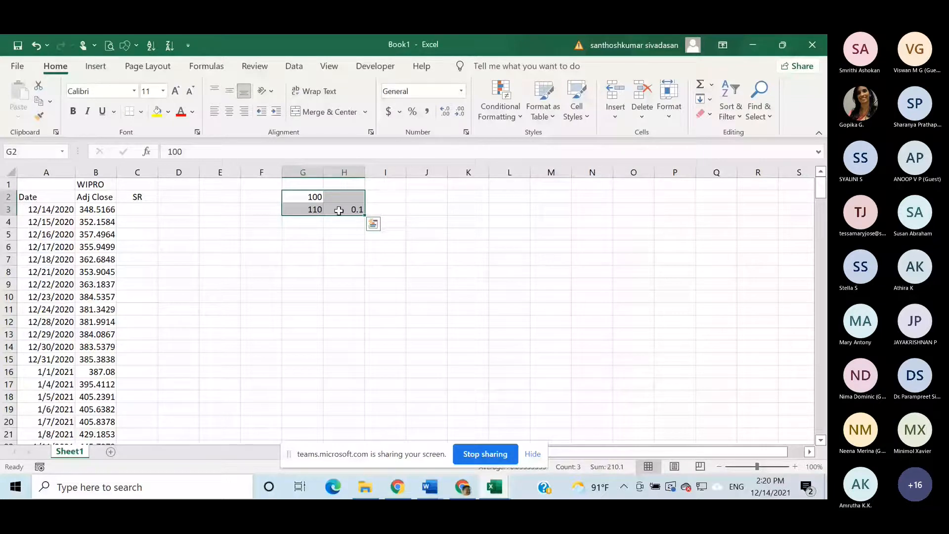
pyautogui.press('Delete')
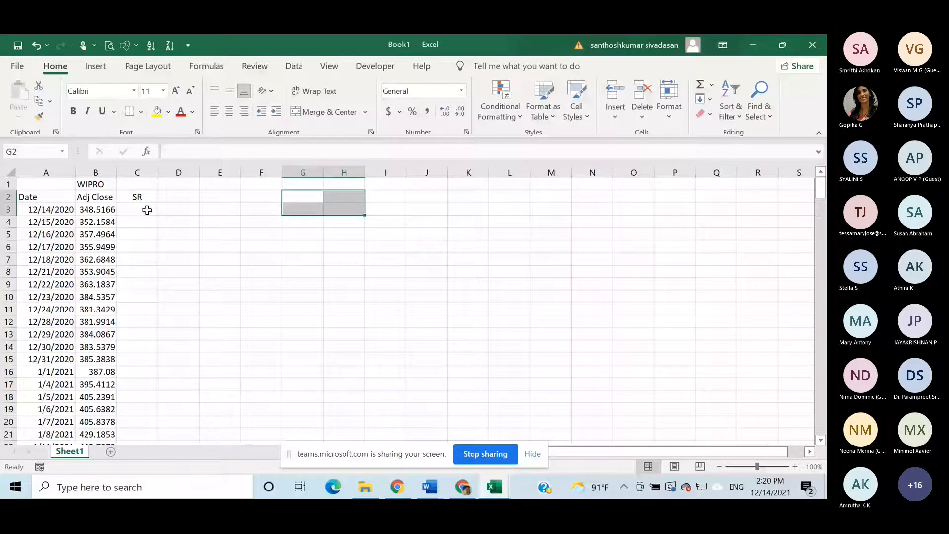
# - Calculate the 12/15/2020 return in cell C4 of the SR column with the formula =B4/B3-1
pyautogui.click(143, 210)
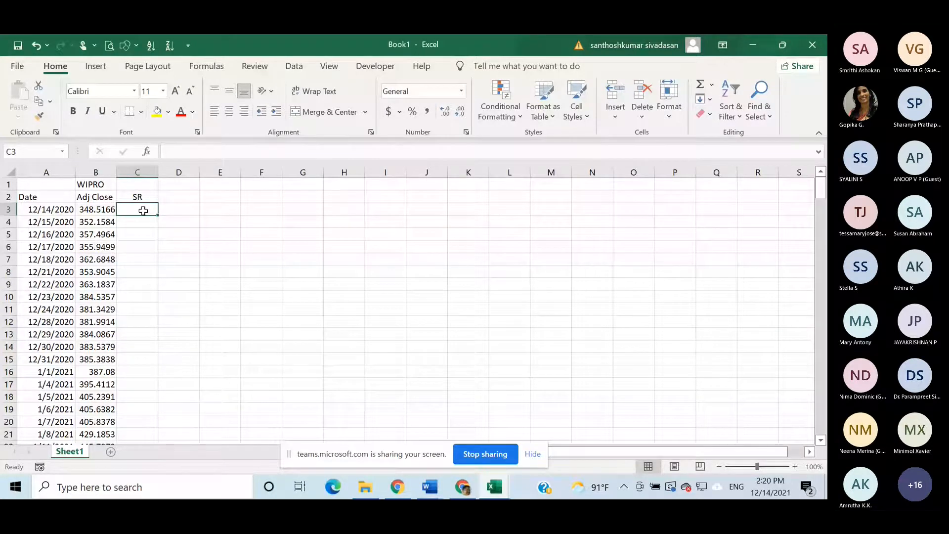
pyautogui.click(141, 224)
pyautogui.write('=')
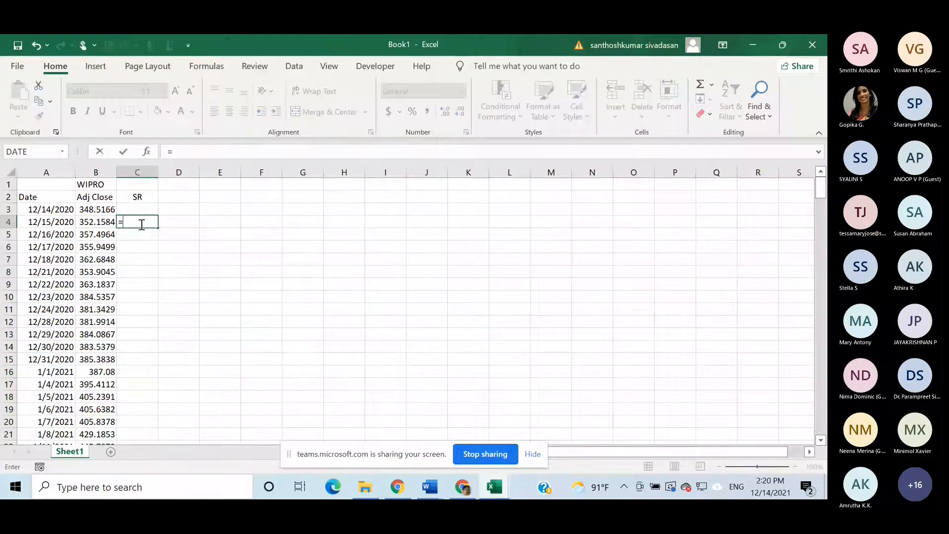
pyautogui.click(91, 224)
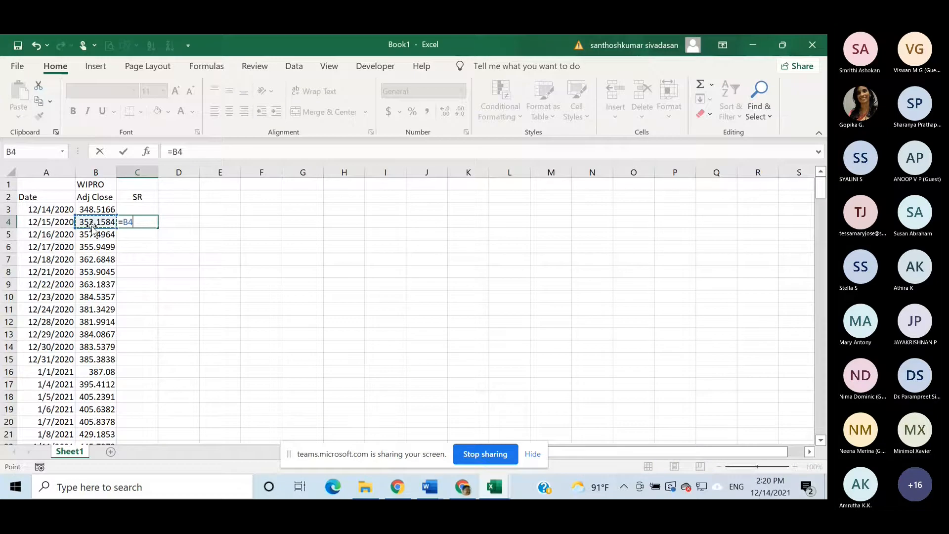
pyautogui.write('/')
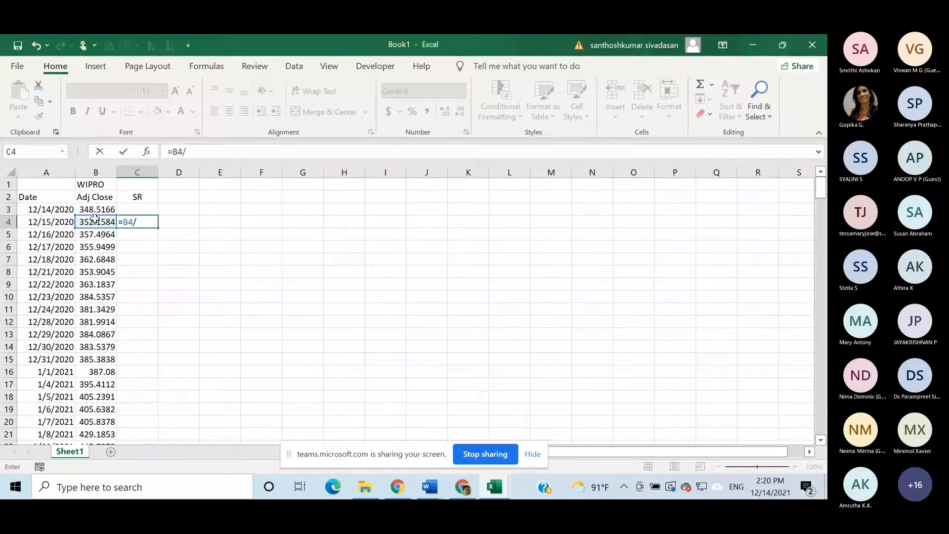
pyautogui.click(99, 211)
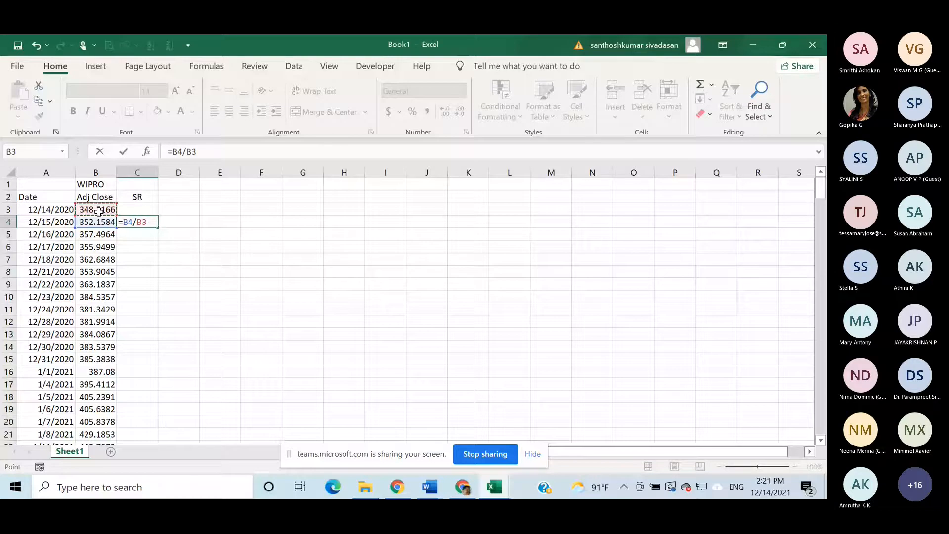
pyautogui.write('-1')
pyautogui.press('Return')
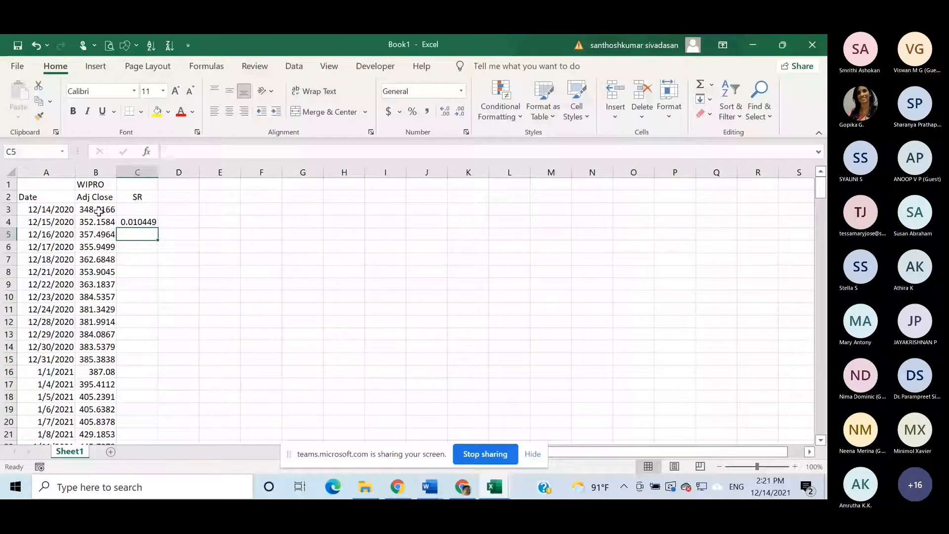
pyautogui.doubleClick(139, 222)
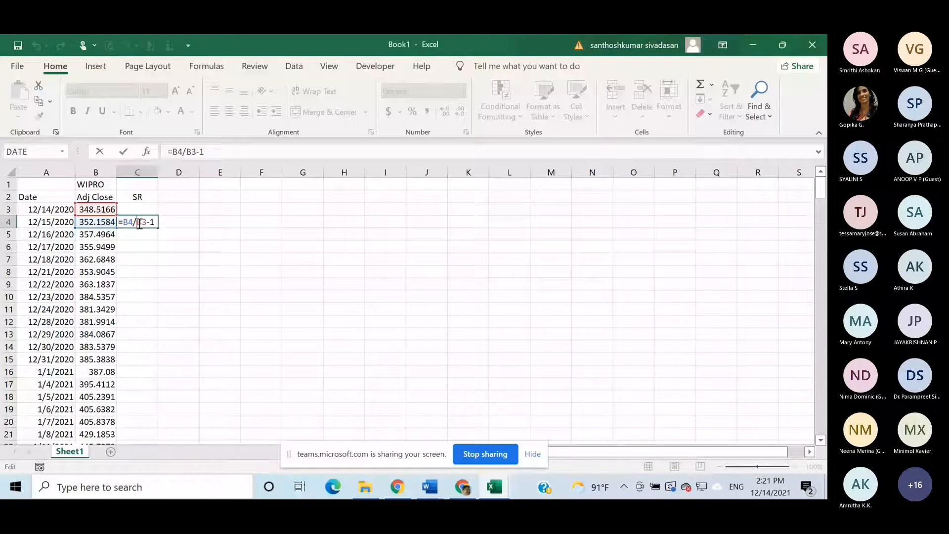
pyautogui.press('Return')
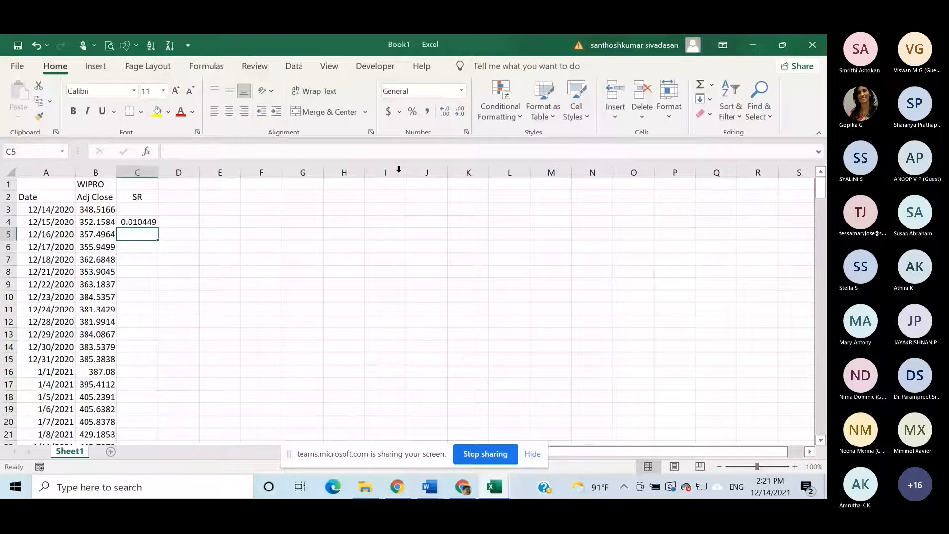
# - Fill the return formula in C4 down the SR column for all remaining dates and check the filled rows
pyautogui.click(144, 222)
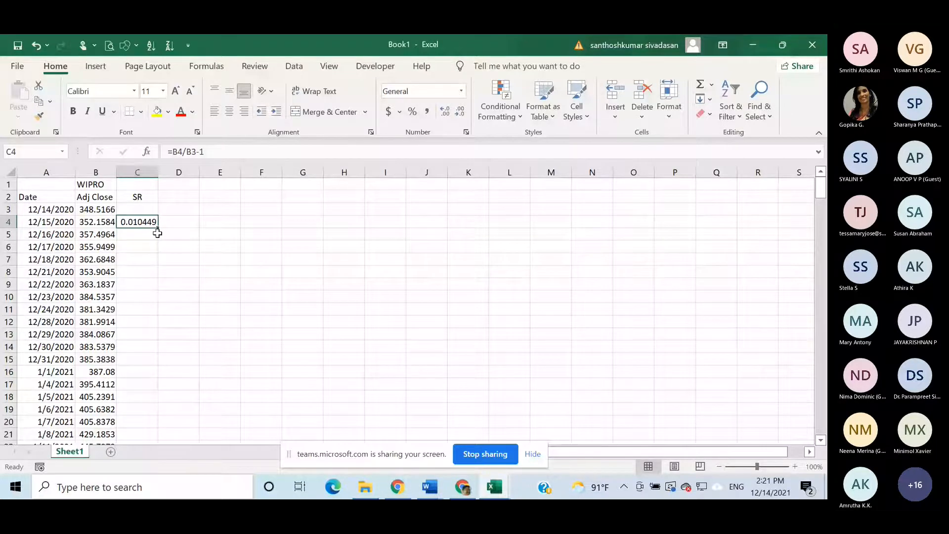
pyautogui.doubleClick(158, 228)
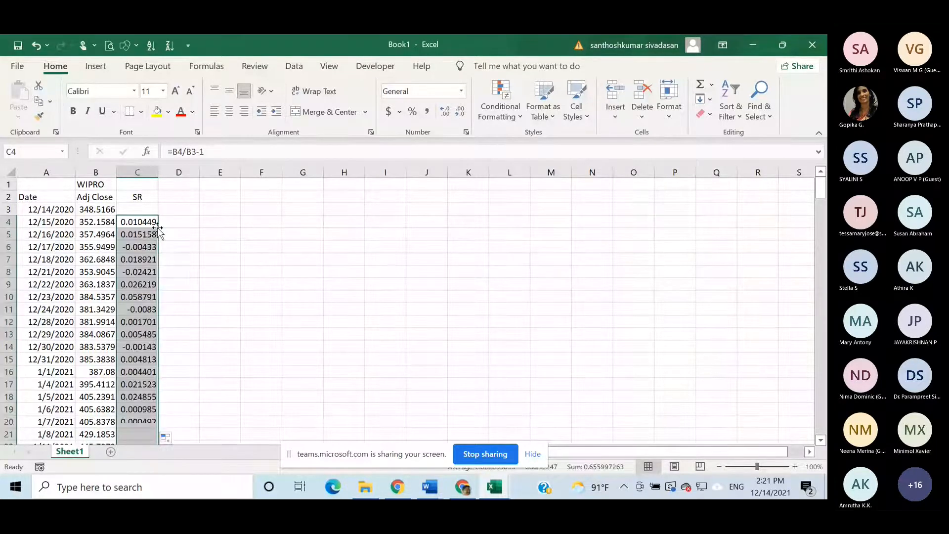
pyautogui.scroll(-2, 280, 268)
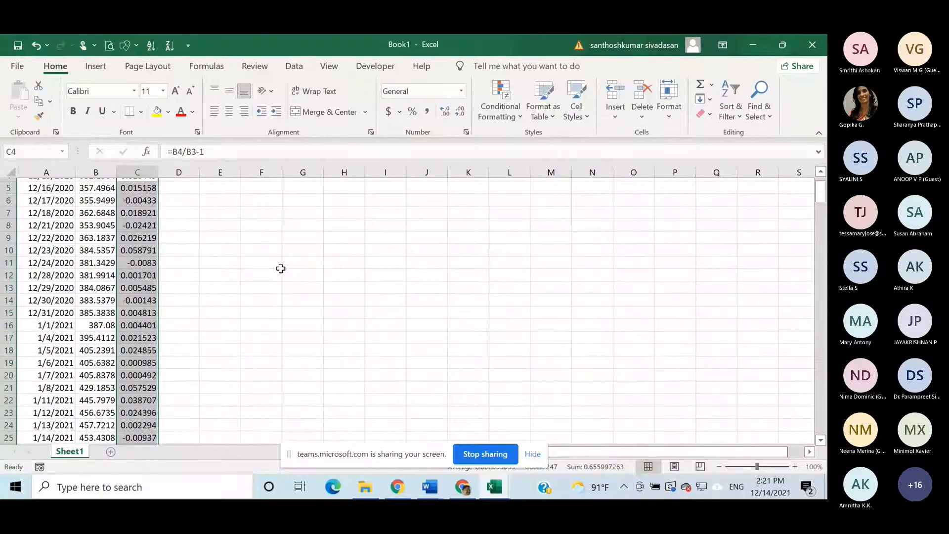
pyautogui.scroll(-2, 280, 269)
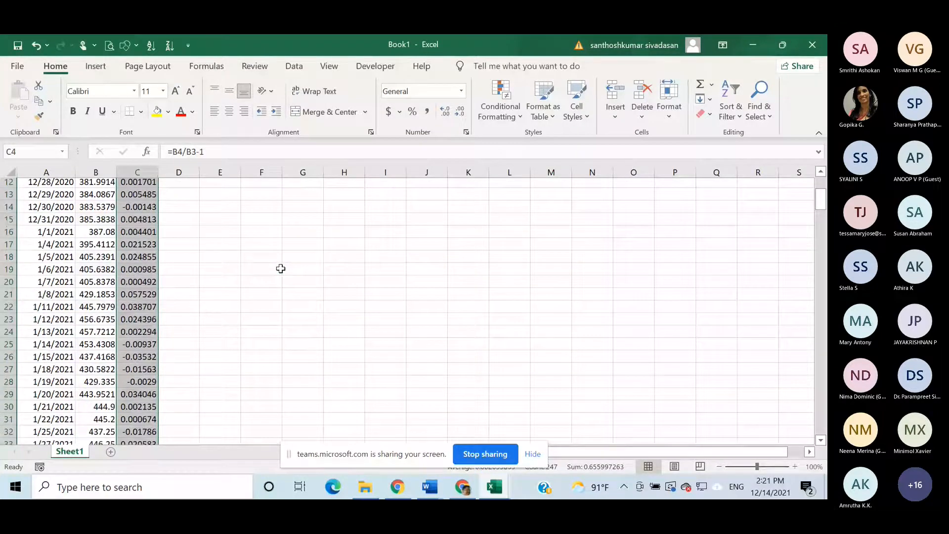
pyautogui.scroll(-4, 280, 268)
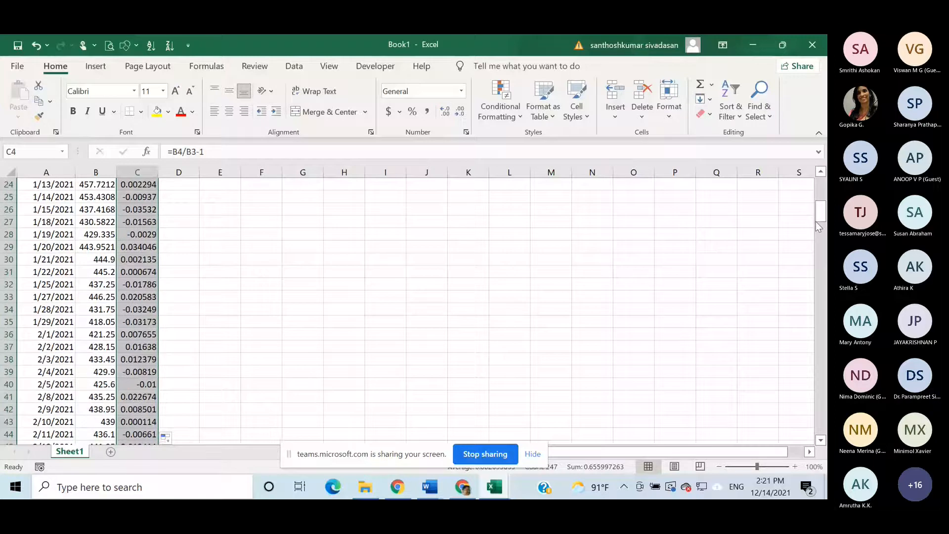
pyautogui.moveTo(818, 226); pyautogui.dragTo(821, 405)
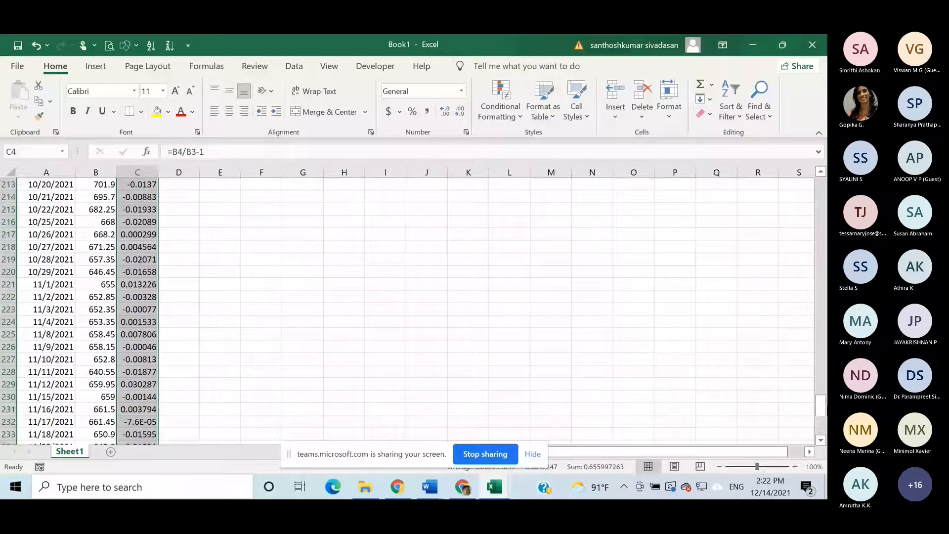
# - Check the filled SR returns down to the last date and go back to the first rows
pyautogui.scroll(-6, 824, 437)
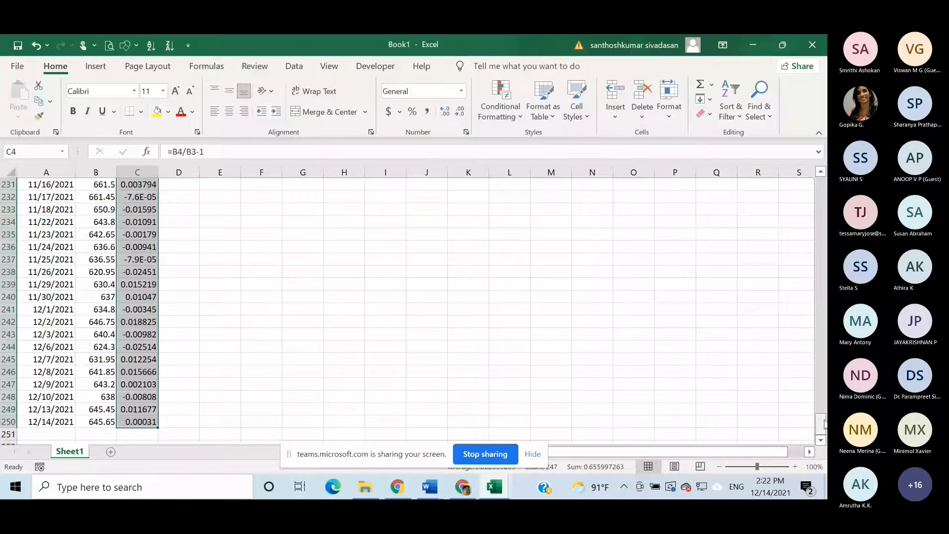
pyautogui.moveTo(820, 422); pyautogui.dragTo(819, 155)
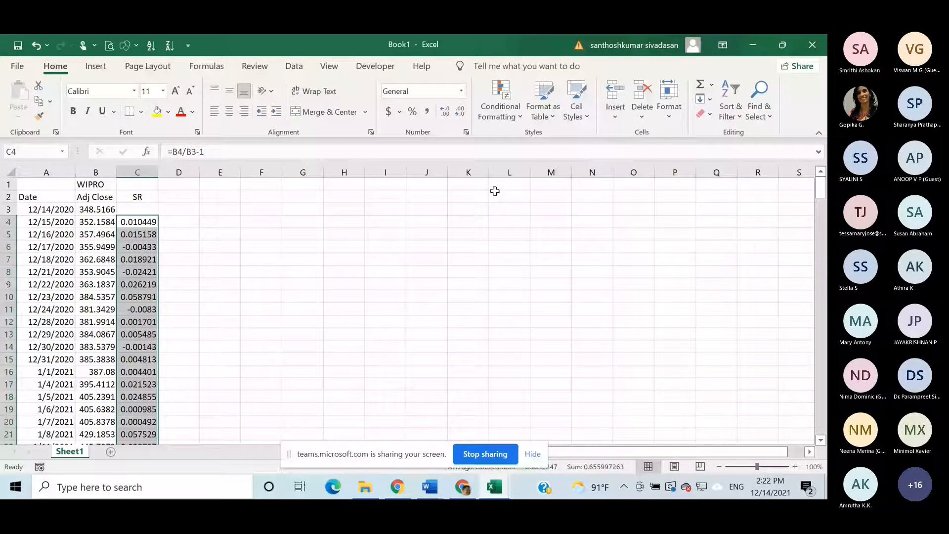
pyautogui.click(452, 282)
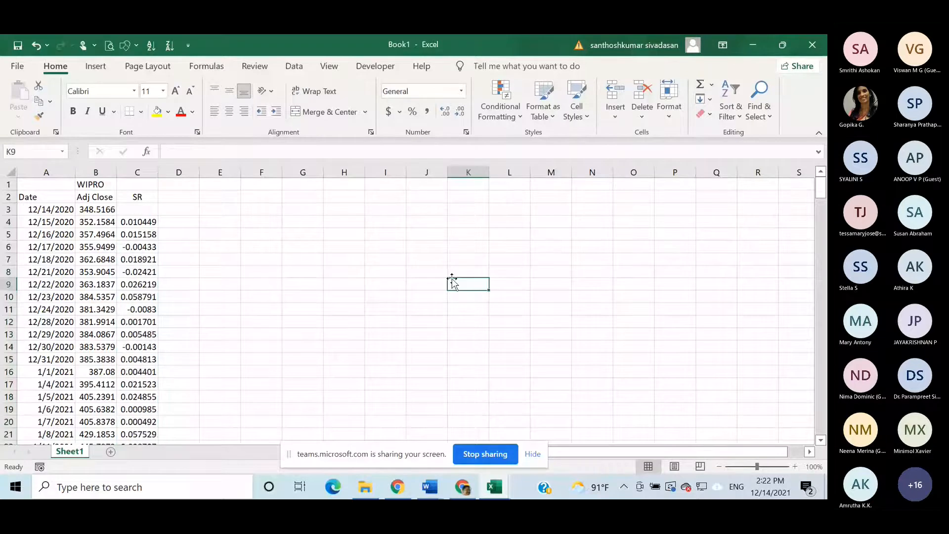
# - Add the column header LG in cell D2 and centre it
pyautogui.click(174, 197)
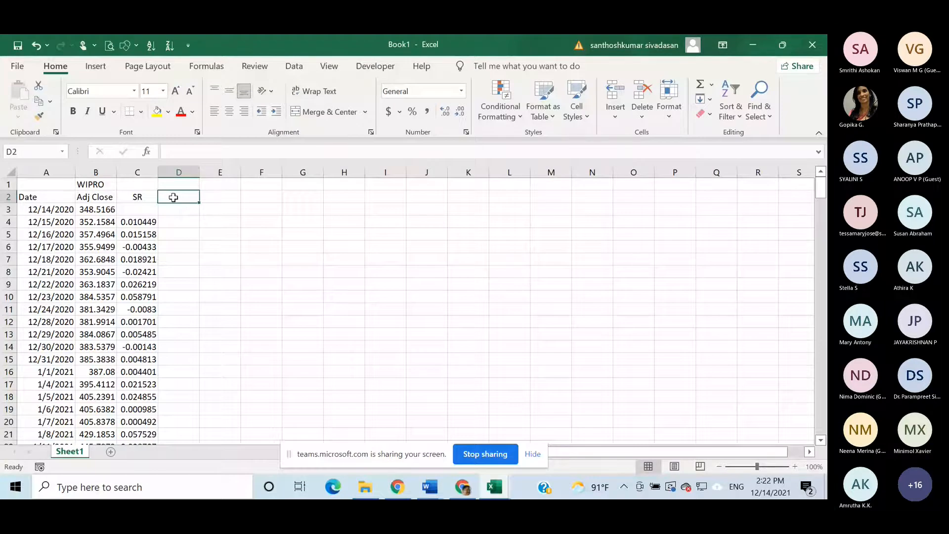
pyautogui.write('L')
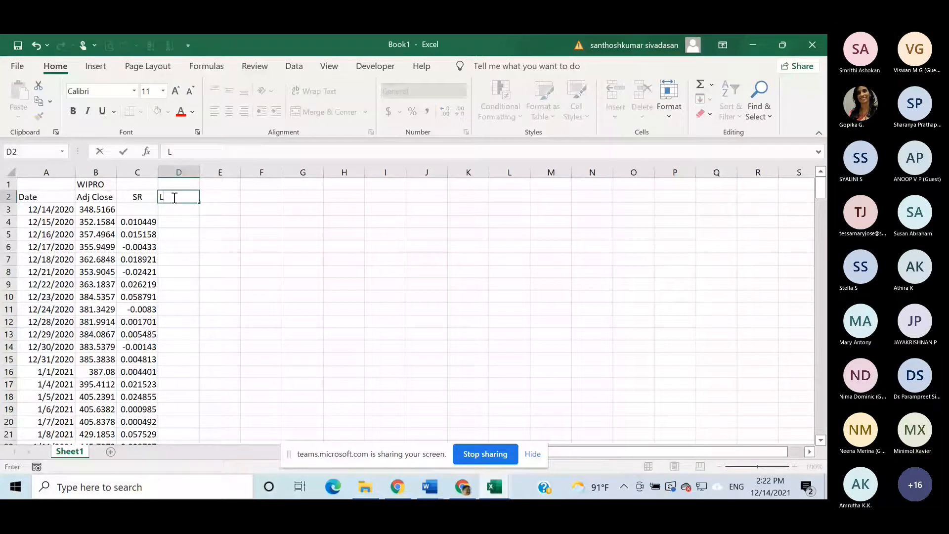
pyautogui.write('G')
pyautogui.click(303, 272)
pyautogui.click(178, 199)
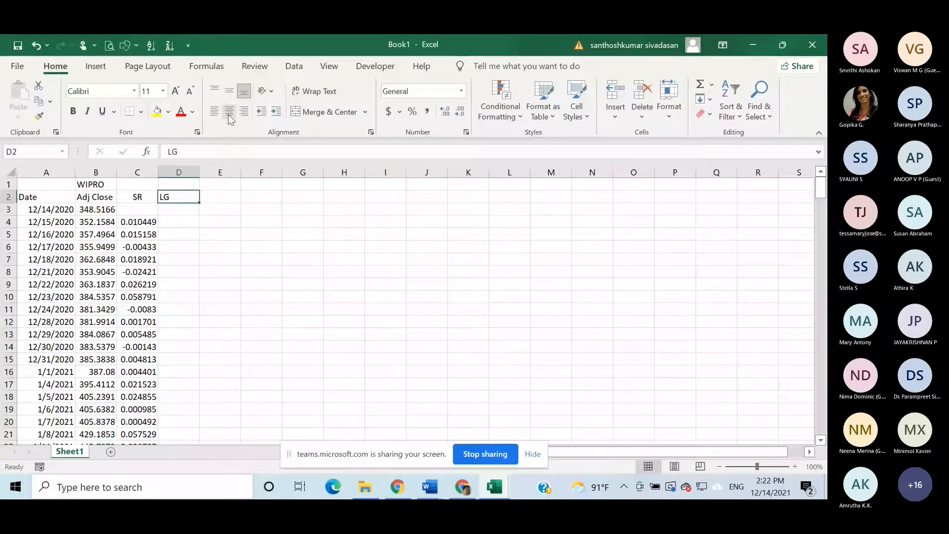
pyautogui.click(229, 111)
# - Calculate the 12/15/2020 log return in cell D4 of the LG column with the formula =LN(B4/B3)
pyautogui.click(171, 222)
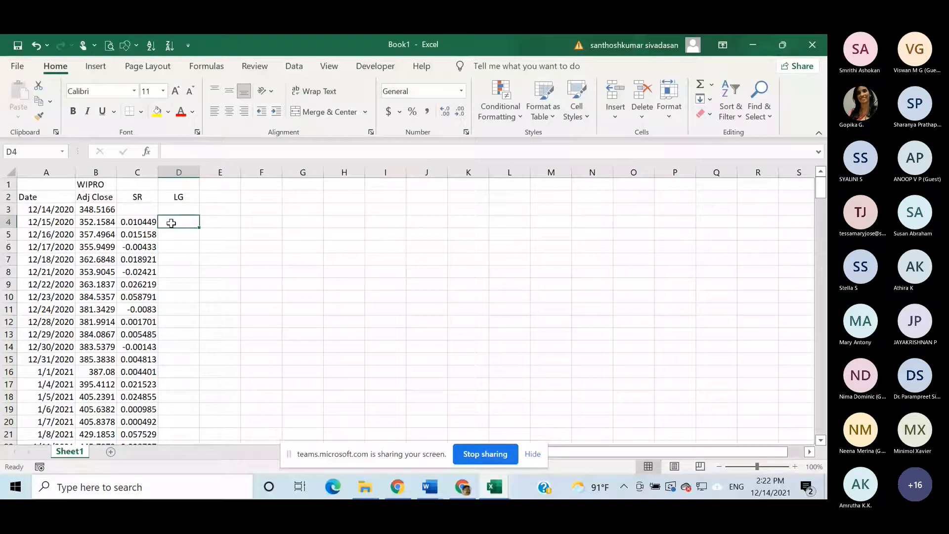
pyautogui.write('=')
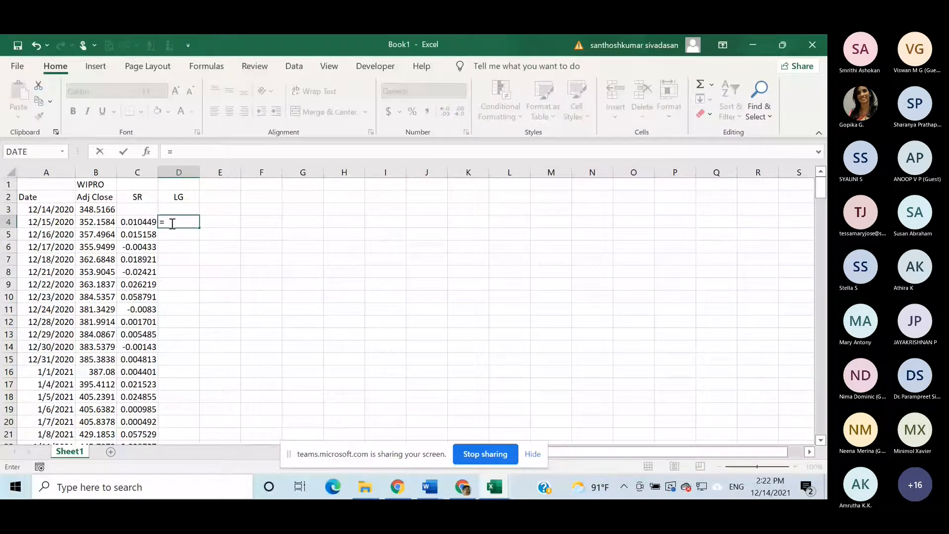
pyautogui.write('L')
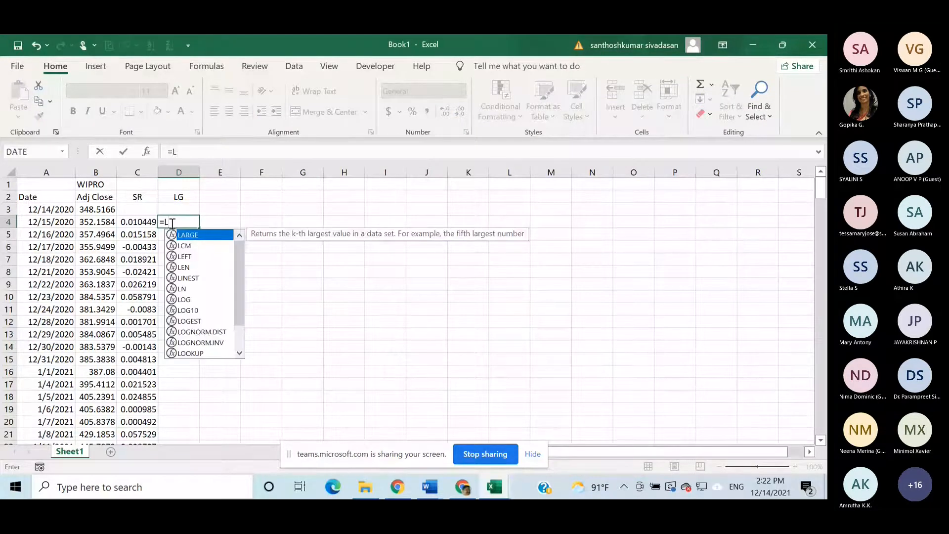
pyautogui.write('N(')
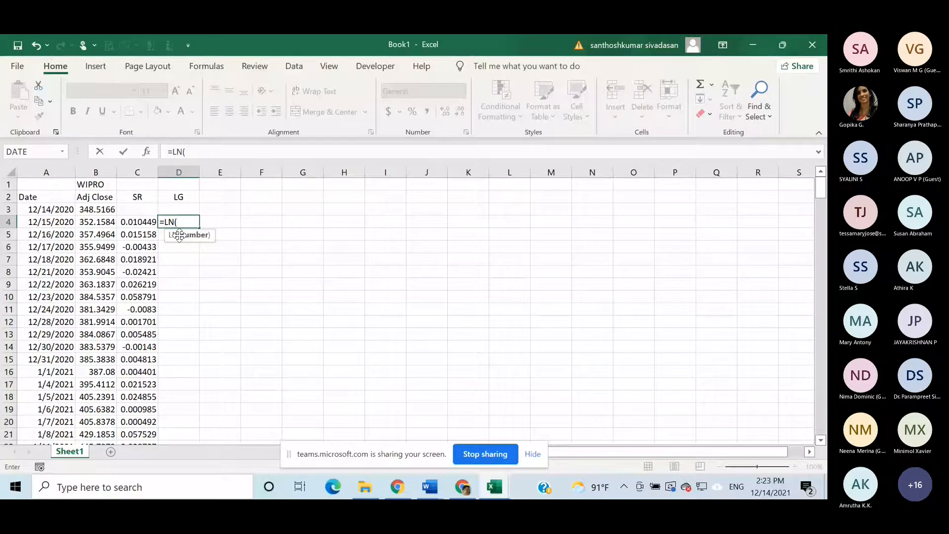
pyautogui.click(113, 221)
pyautogui.write('/')
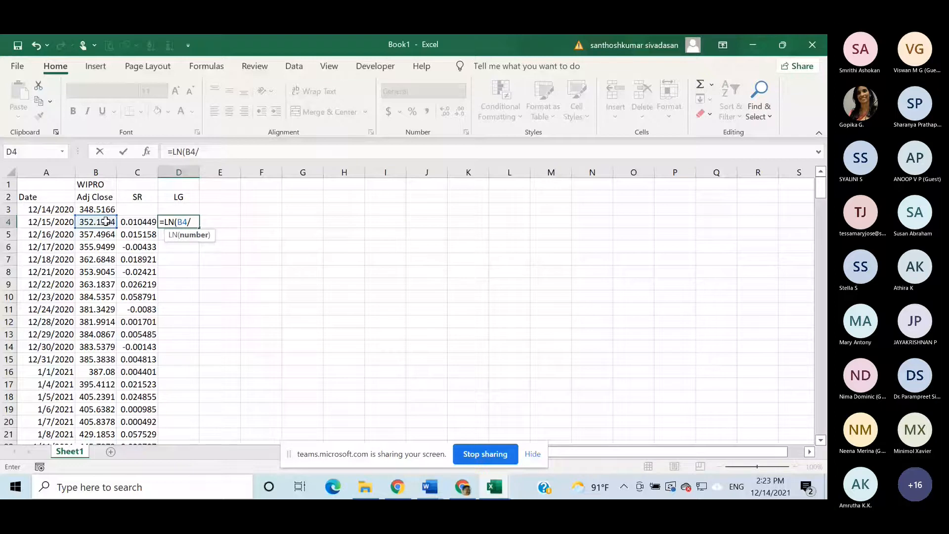
pyautogui.click(106, 208)
pyautogui.write(')')
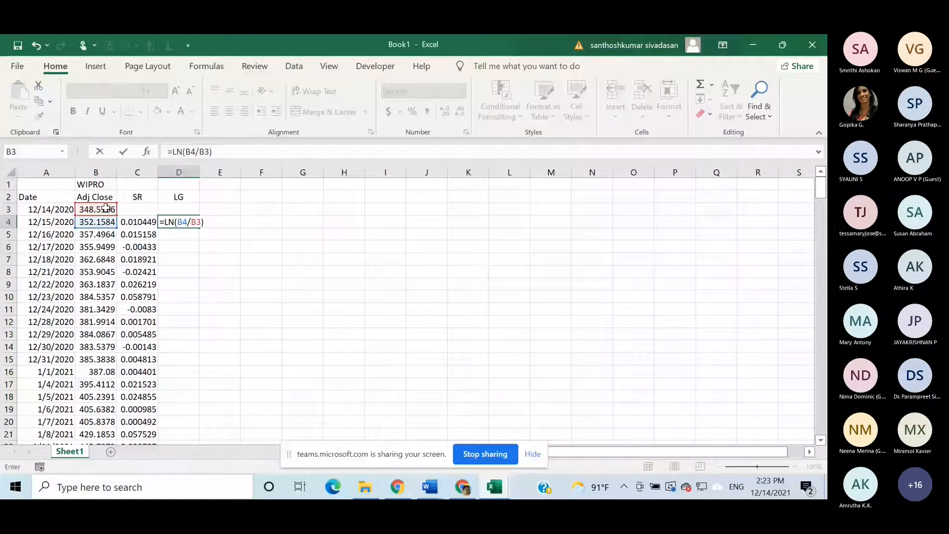
pyautogui.press('Return')
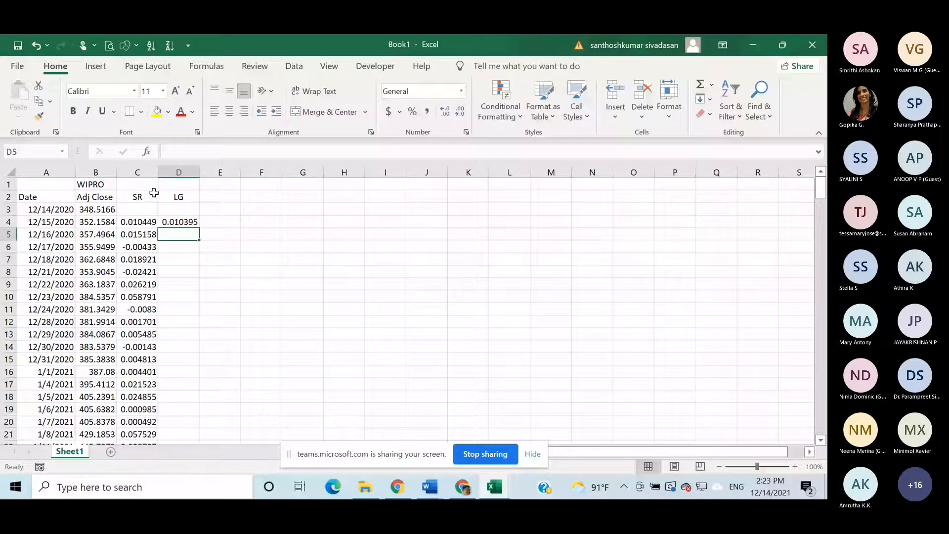
# - Undo the move of the log return formula to E4 and fill it from D4 down the LG column for all dates
pyautogui.click(35, 46)
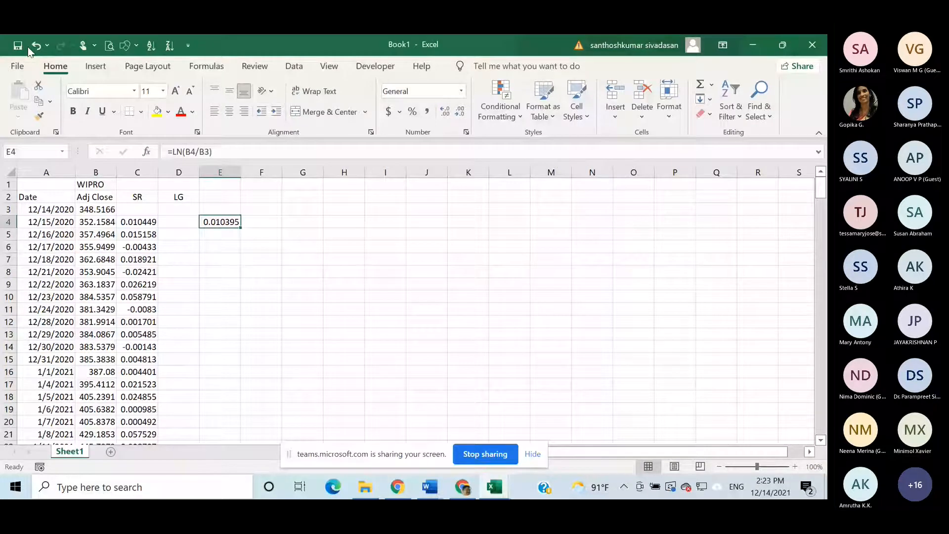
pyautogui.click(35, 46)
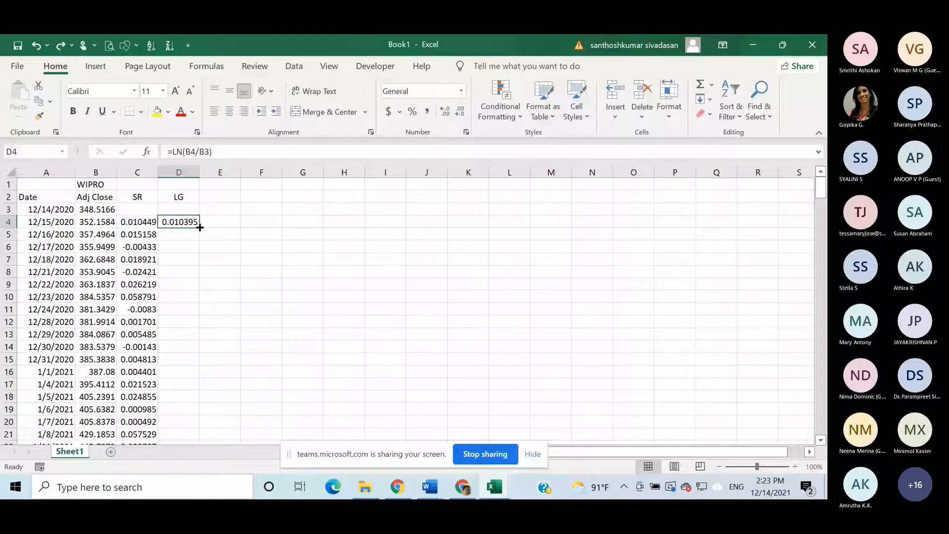
pyautogui.doubleClick(200, 226)
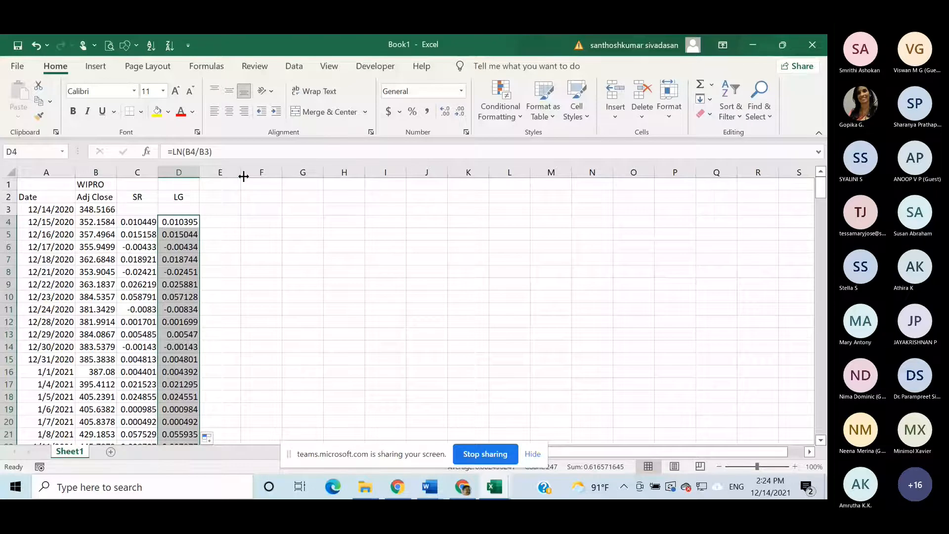
# - Widen column E and enter the label "Return for 10 daya" in cell E5
pyautogui.moveTo(243, 176); pyautogui.dragTo(341, 176)
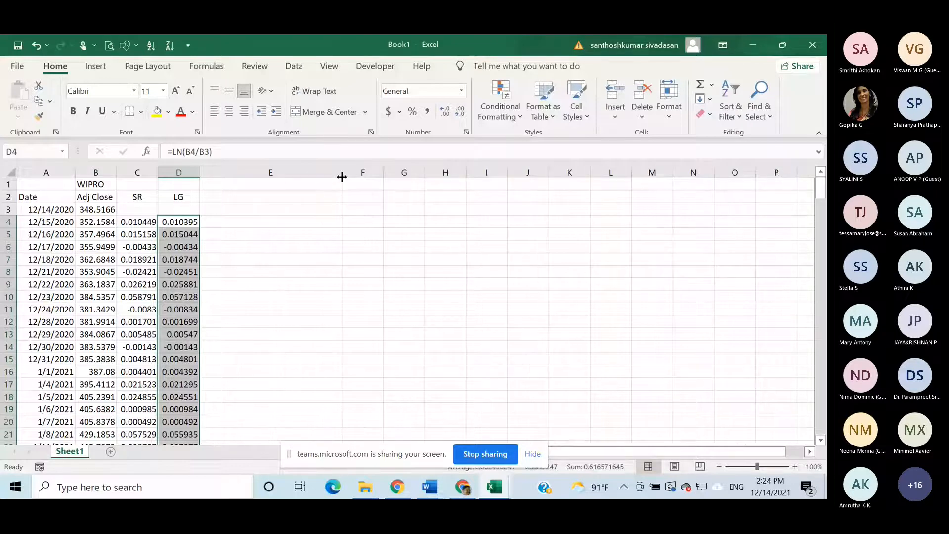
pyautogui.click(293, 237)
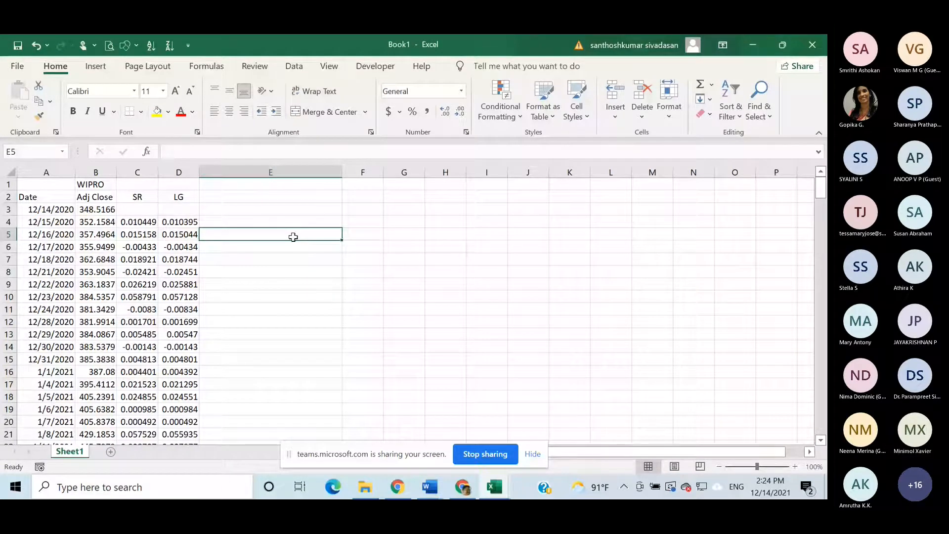
pyautogui.write('Retu')
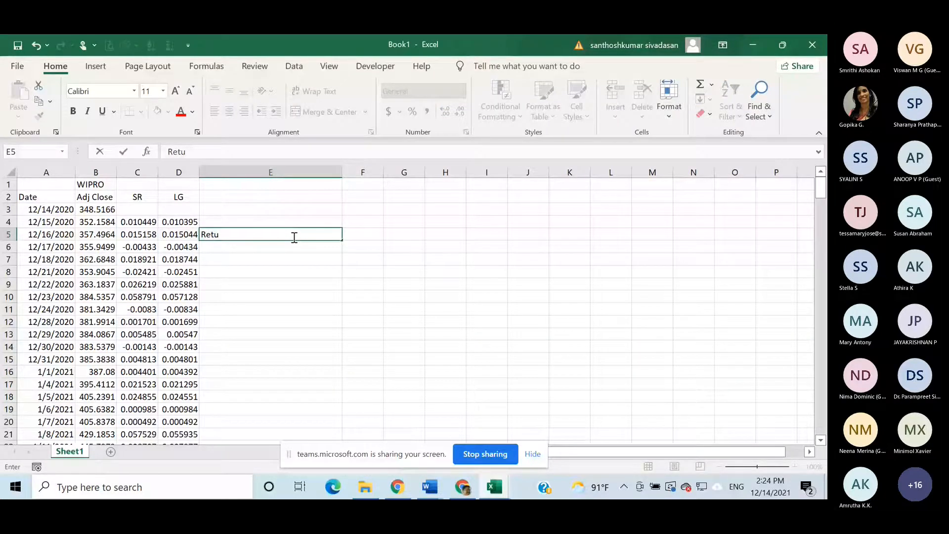
pyautogui.write('rn for 10 d')
pyautogui.write('aya')
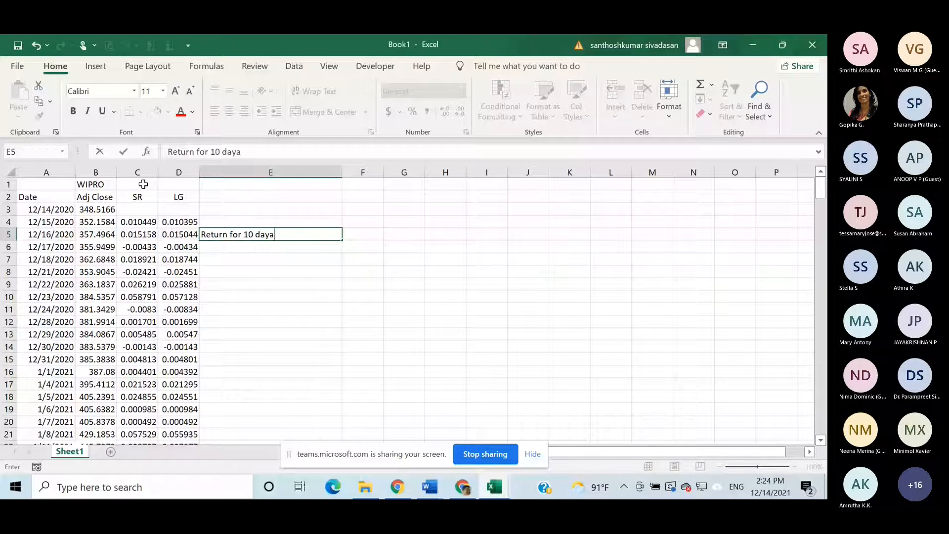
# - Copy the SR and LG headers to F4:G4 and shorten the label in E5 to "Return for 10 day"
pyautogui.moveTo(138, 197); pyautogui.dragTo(178, 196)
pyautogui.hotkey('ctrl', 'c')
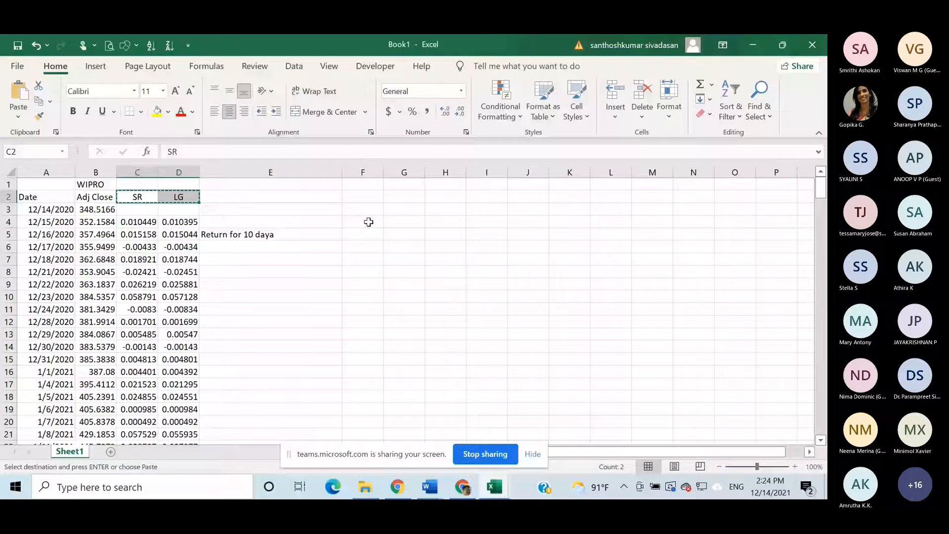
pyautogui.click(369, 222)
pyautogui.hotkey('ctrl', 'v')
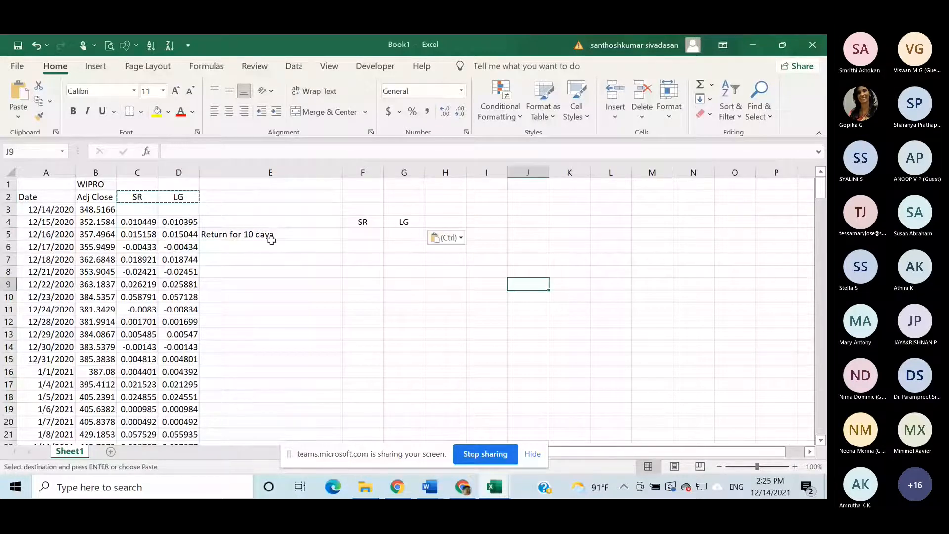
pyautogui.doubleClick(271, 240)
pyautogui.press('BackSpace')
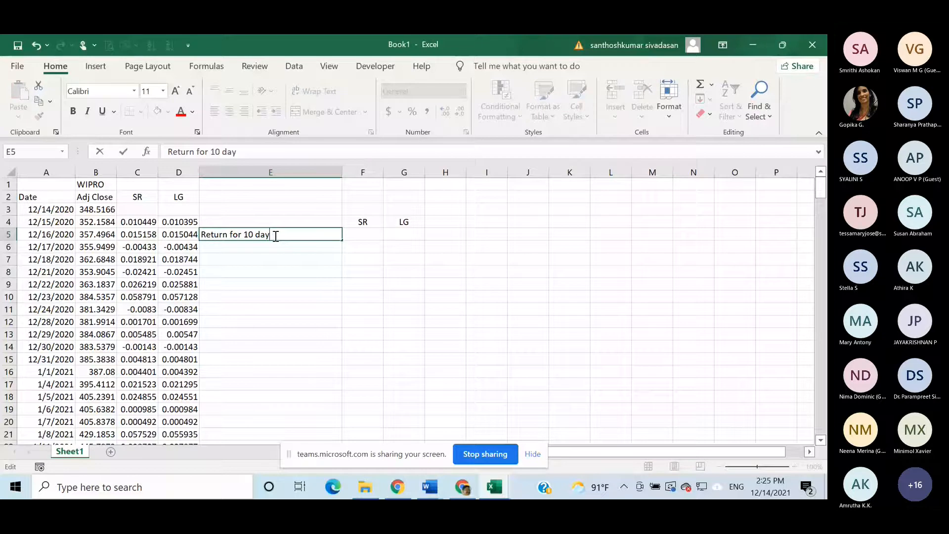
# - Sum the first daily simple returns in cell F5 with the formula =SUM(C4:C12)
pyautogui.click(355, 235)
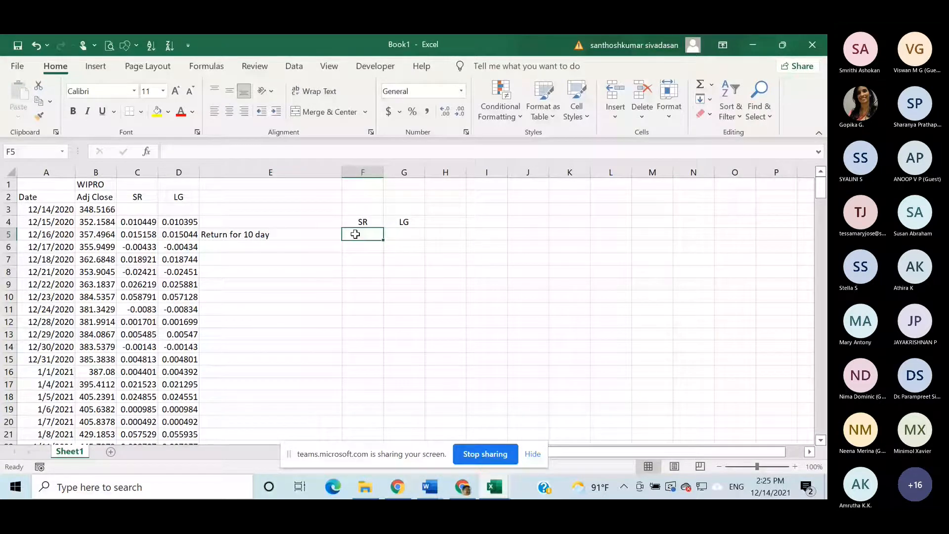
pyautogui.write('=')
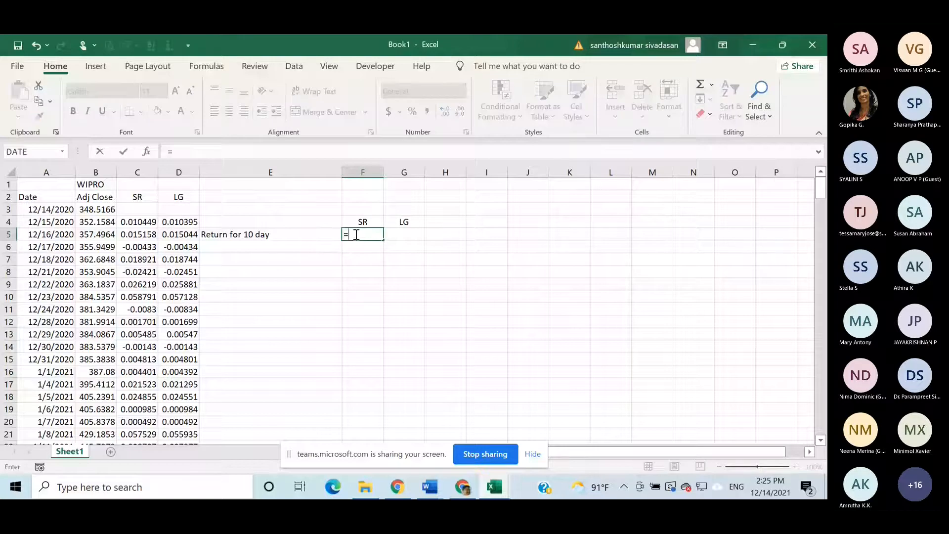
pyautogui.write('sum')
pyautogui.doubleClick(382, 249)
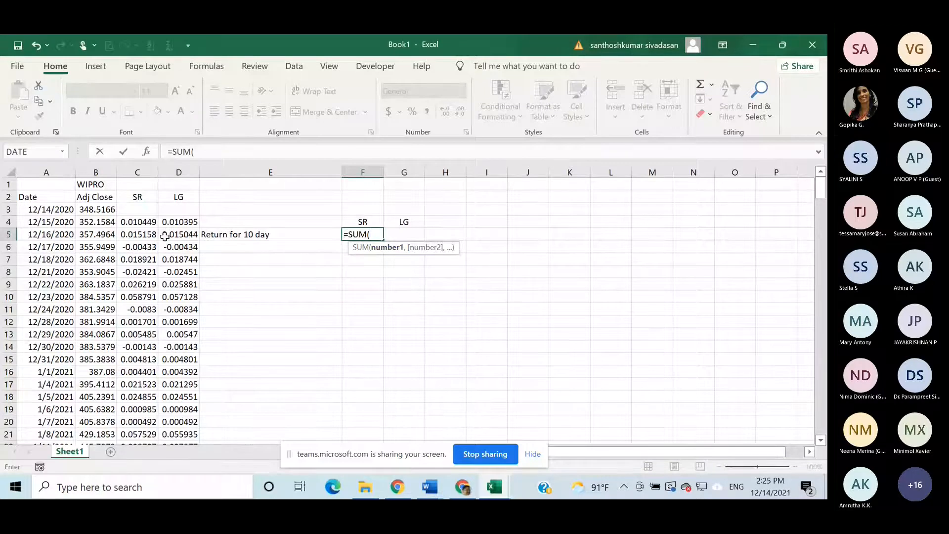
pyautogui.moveTo(143, 247); pyautogui.dragTo(144, 219)
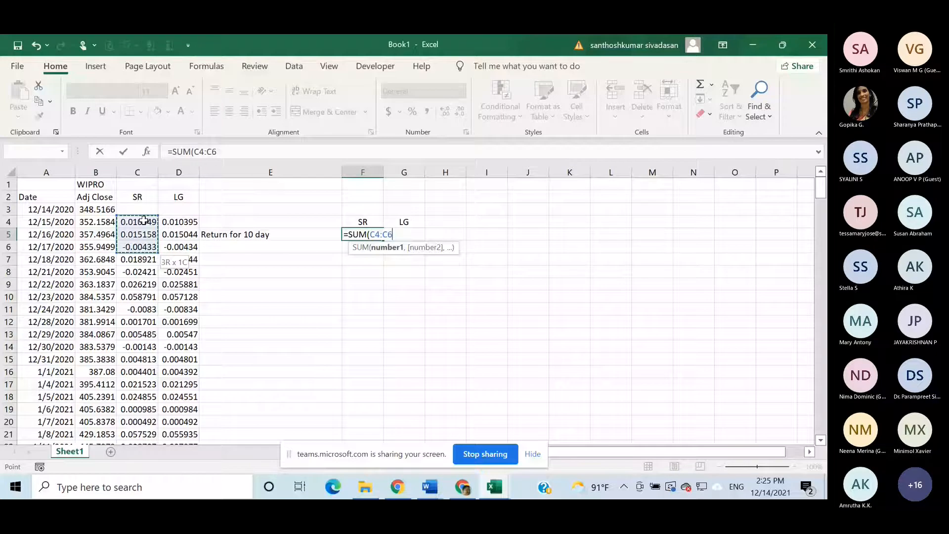
pyautogui.hotkey('shift', 'Down')
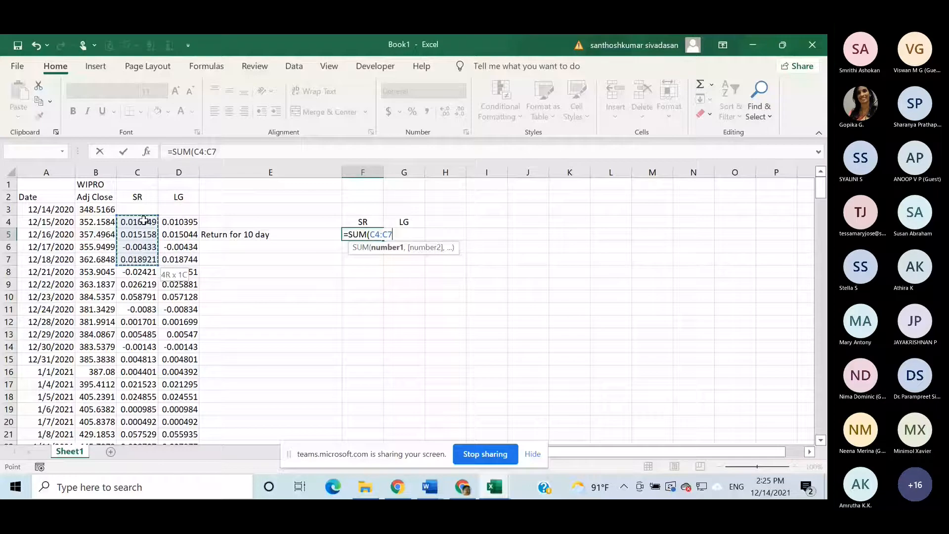
pyautogui.hotkey('shift', 'Down')
pyautogui.hotkey('shift', 'Down')
pyautogui.hotkey('shift', 'Down')
pyautogui.hotkey('shift', 'Down')
pyautogui.hotkey('shift', 'Down')
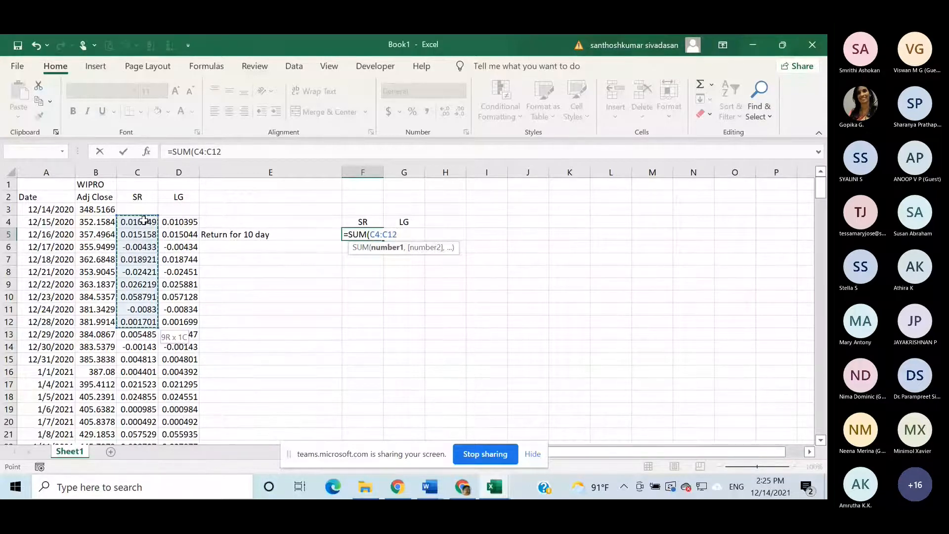
pyautogui.press('Return')
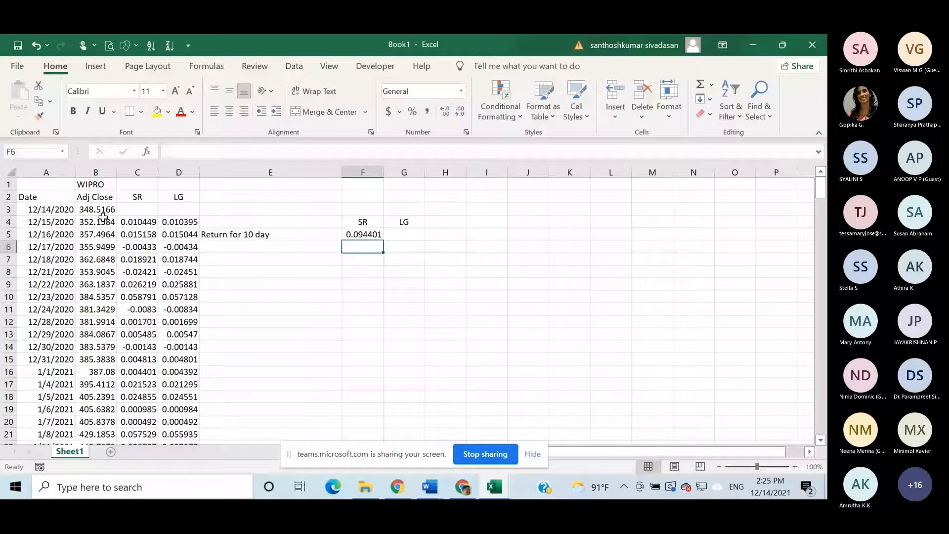
# - Correct the label in E5 to "Return for 10 days" and copy the sum formula from F5 across to G5 under LG
pyautogui.doubleClick(271, 238)
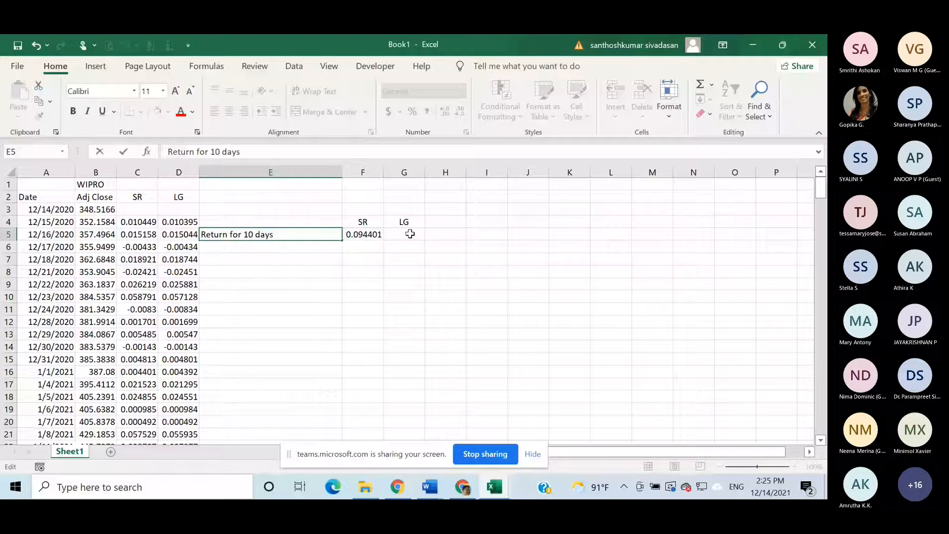
pyautogui.press('Tab')
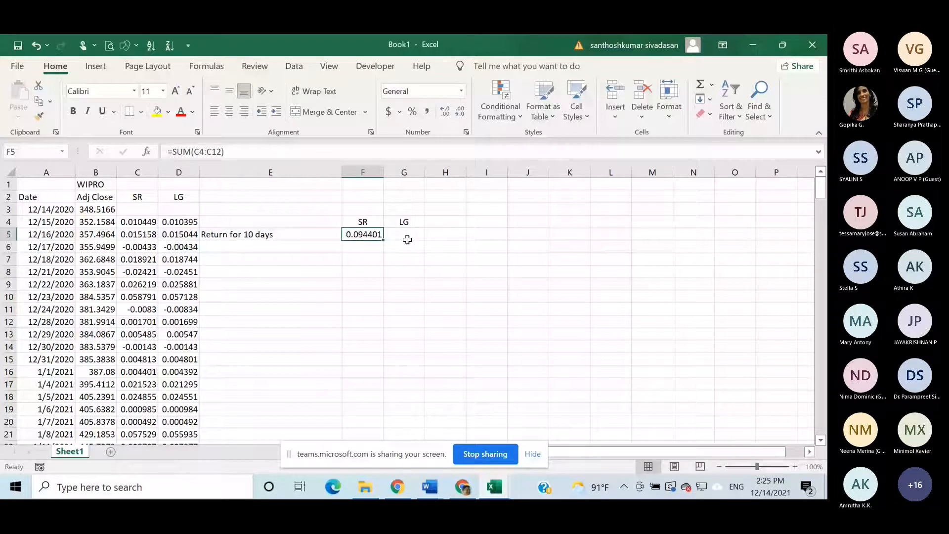
pyautogui.moveTo(383, 240); pyautogui.dragTo(411, 238)
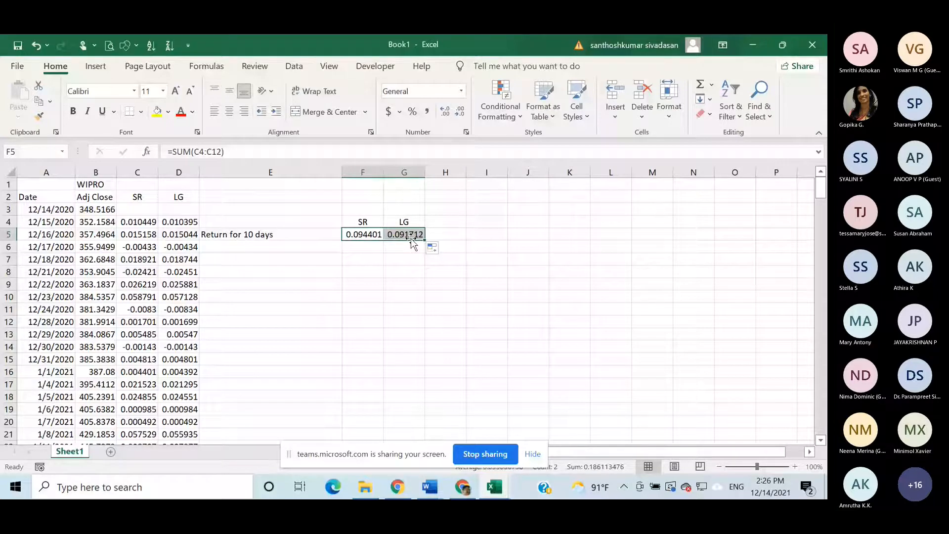
pyautogui.click(543, 245)
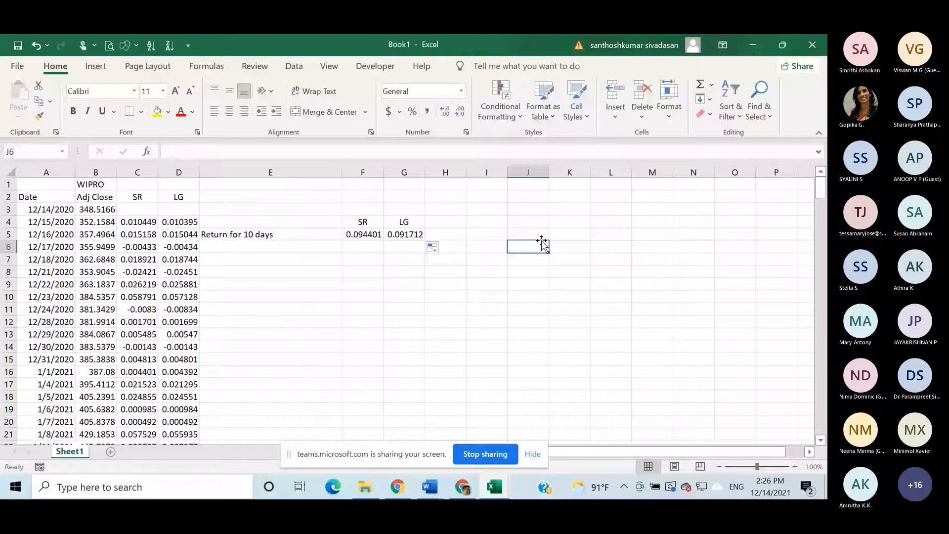
pyautogui.click(237, 259)
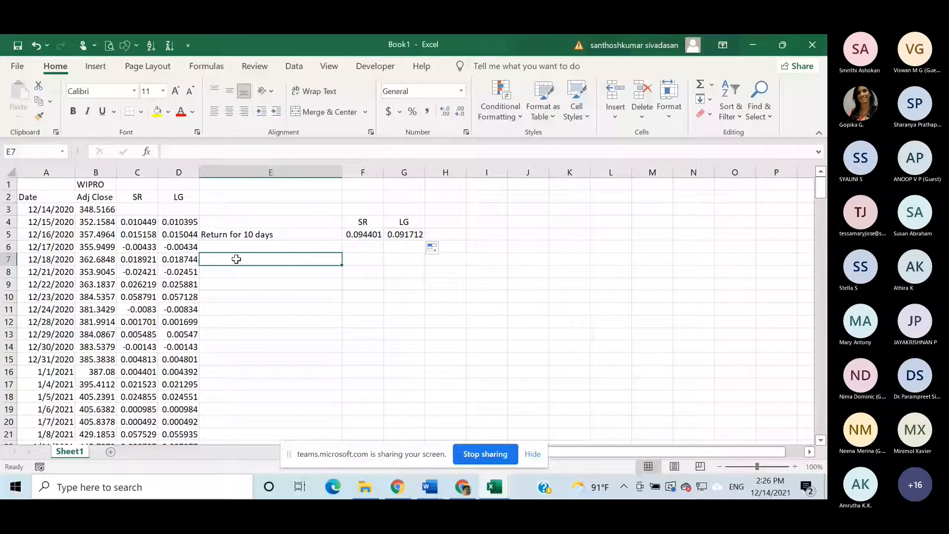
# - Enter the label "1st price" in E7 and link F7 to the first adjusted closing price with =B3
pyautogui.write('1st ')
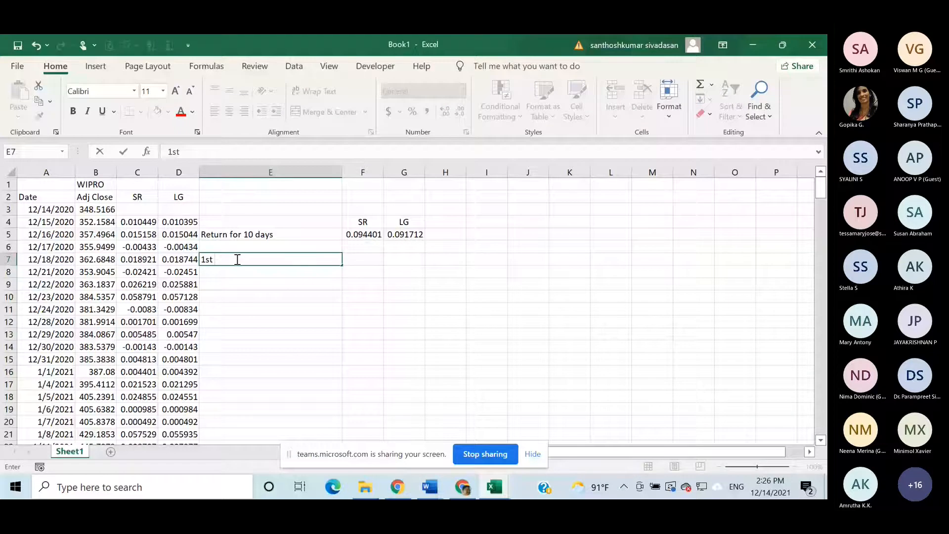
pyautogui.write('price')
pyautogui.click(364, 262)
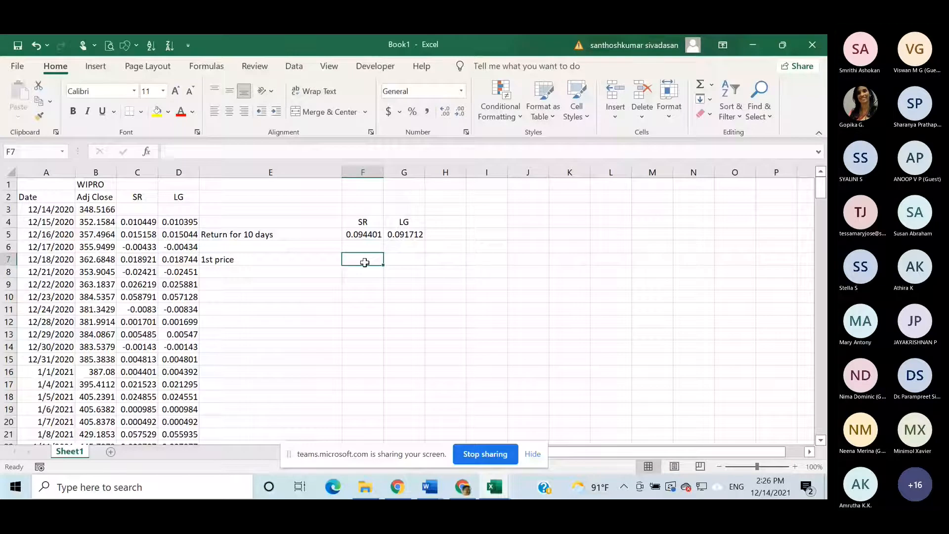
pyautogui.write('=')
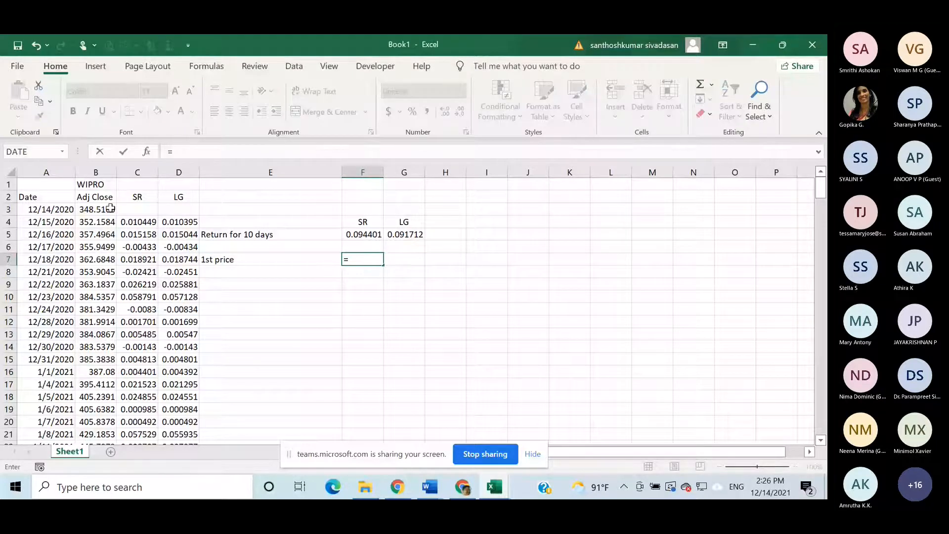
pyautogui.click(108, 210)
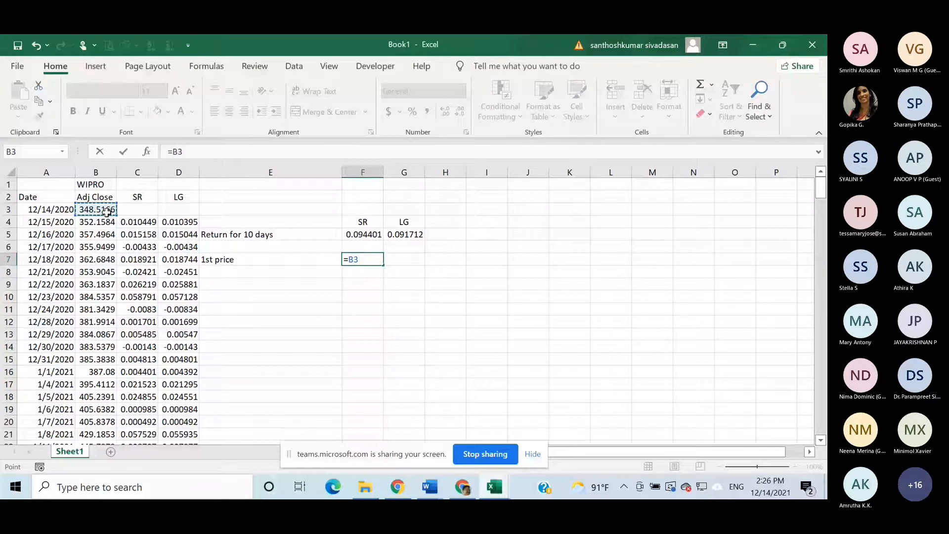
pyautogui.press('Return')
# - Enter the label "10th day" in E8 and link F8 to the 12/28/2020 adjusted closing price with =B12
pyautogui.click(217, 272)
pyautogui.write('1')
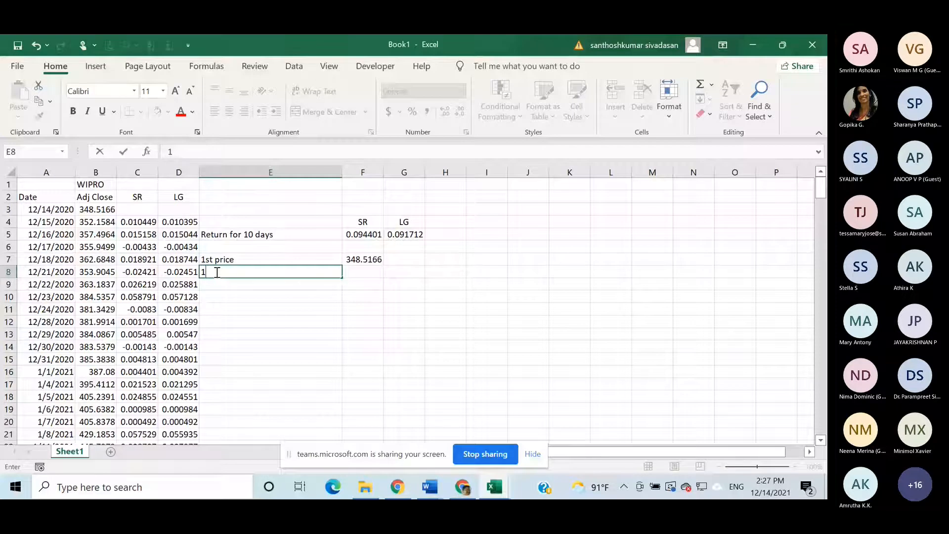
pyautogui.write('0th day')
pyautogui.click(343, 273)
pyautogui.write('=')
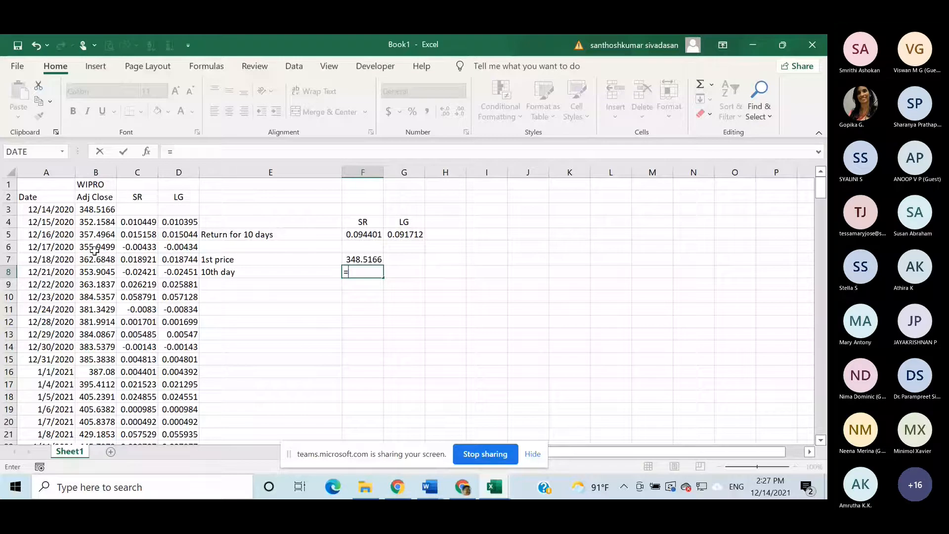
pyautogui.click(103, 322)
pyautogui.press('Return')
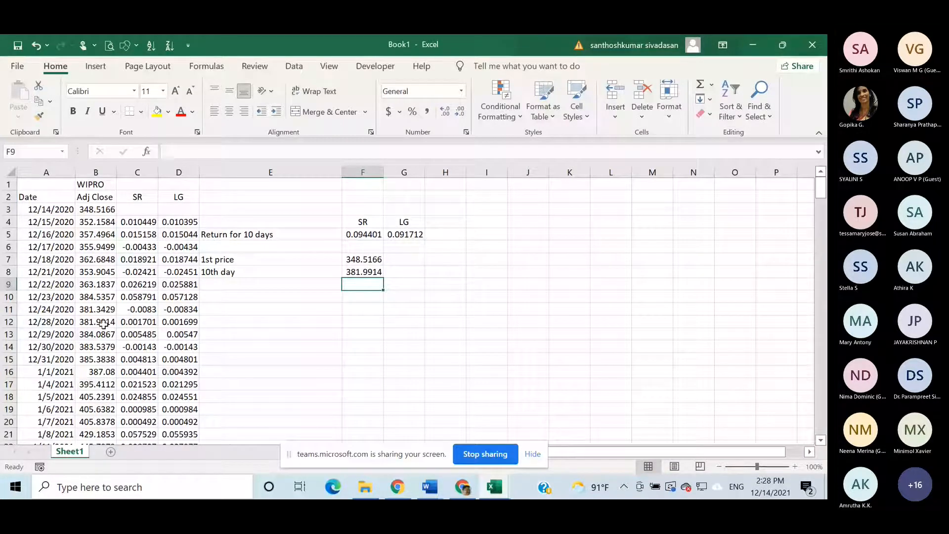
# - Review the simple return formula in C4 and the range summed in F5
pyautogui.click(147, 223)
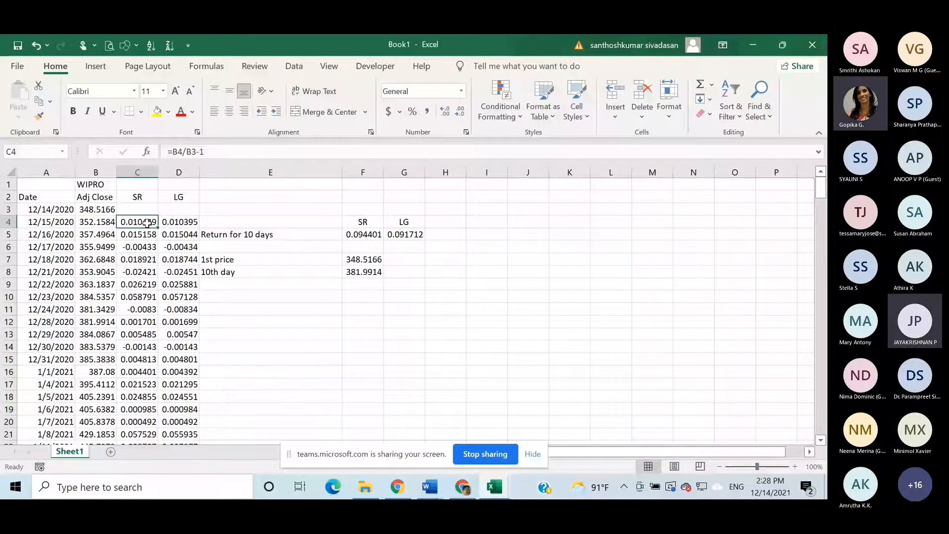
pyautogui.doubleClick(368, 235)
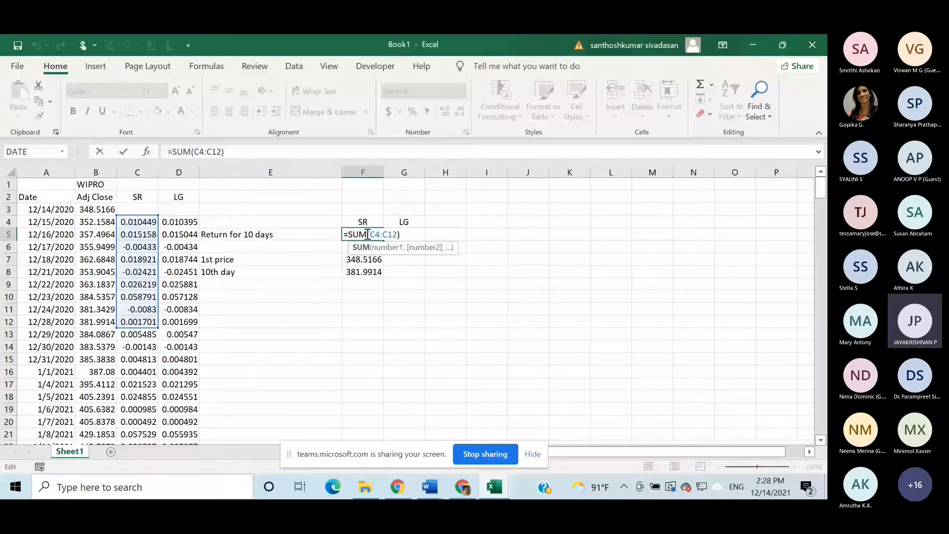
pyautogui.press('Return')
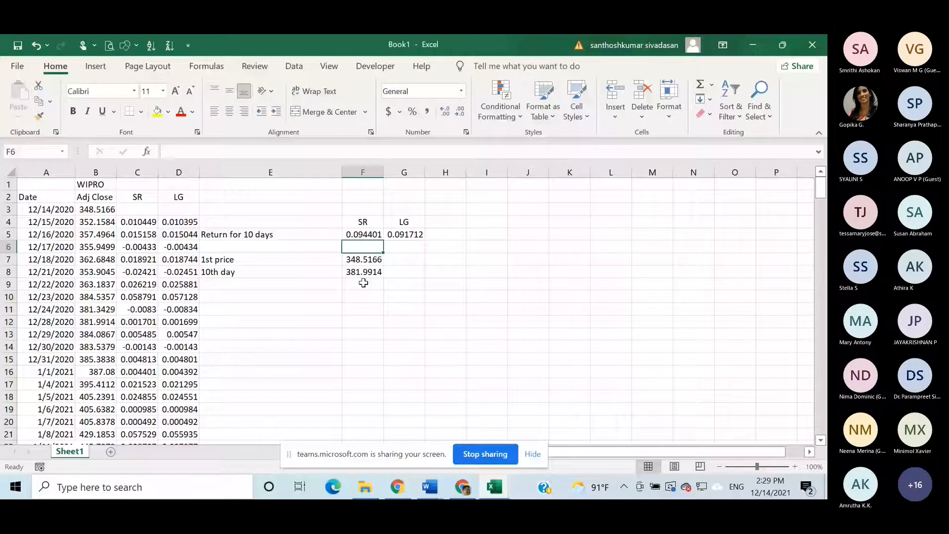
# - Label E9 "Return for 10 days" and calculate the simple return between the two prices in F9 with =F8/F7-1
pyautogui.click(298, 288)
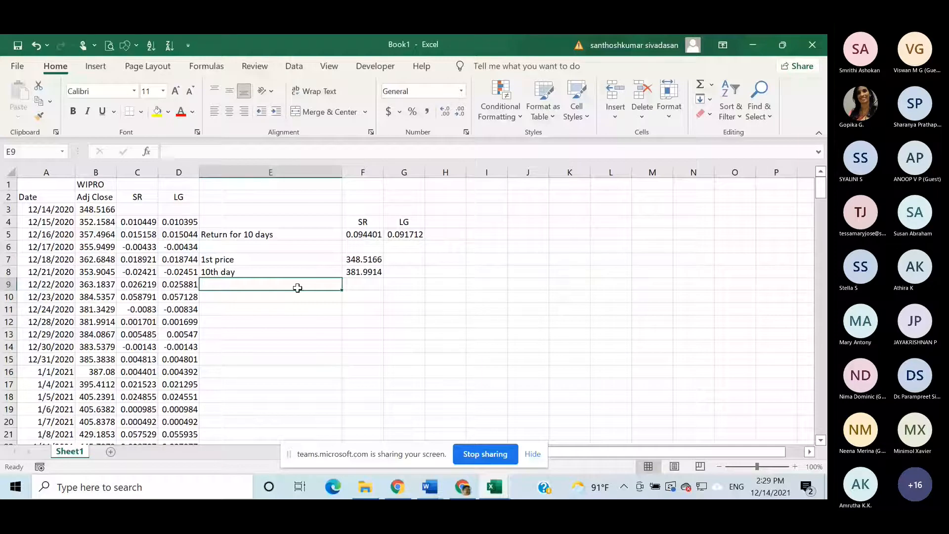
pyautogui.write('Return for 10 days')
pyautogui.press('Tab')
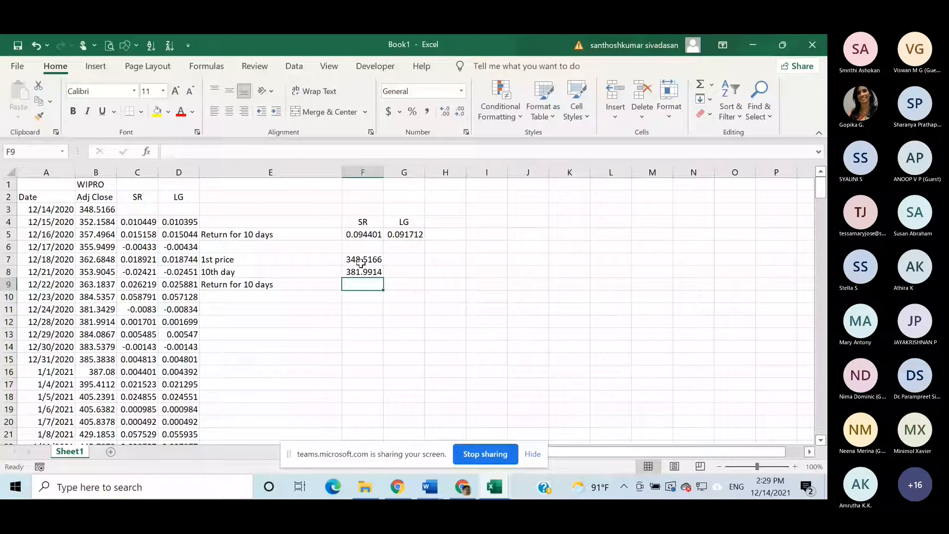
pyautogui.write('=')
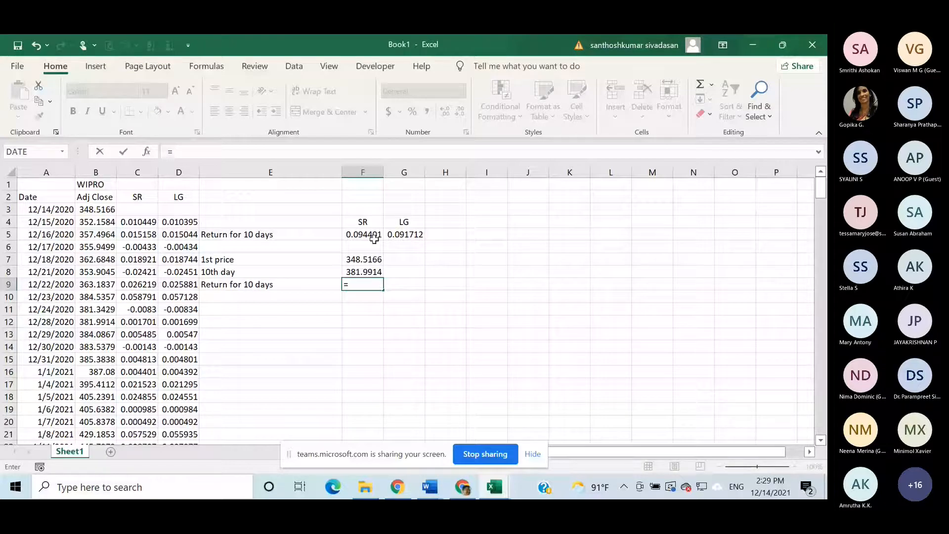
pyautogui.click(364, 272)
pyautogui.write('/')
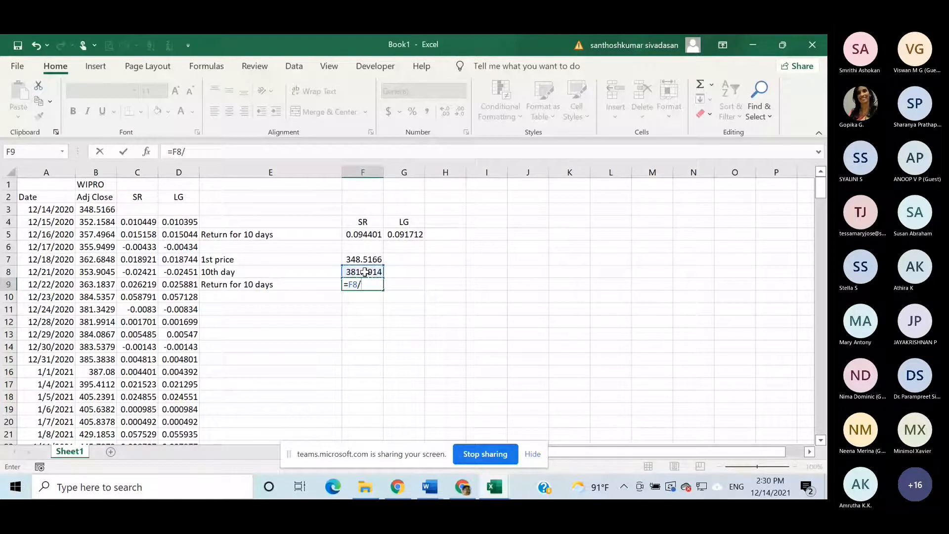
pyautogui.click(366, 259)
pyautogui.press('Return')
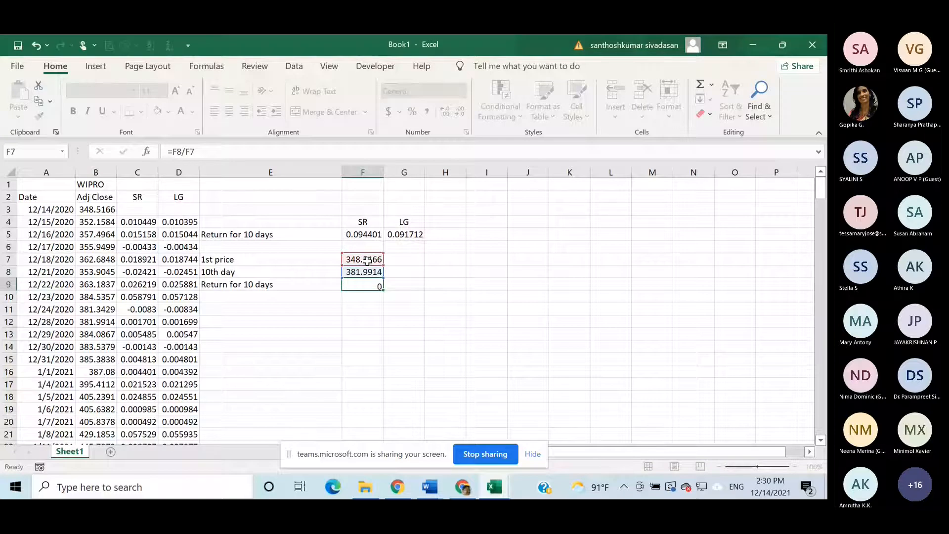
pyautogui.doubleClick(372, 287)
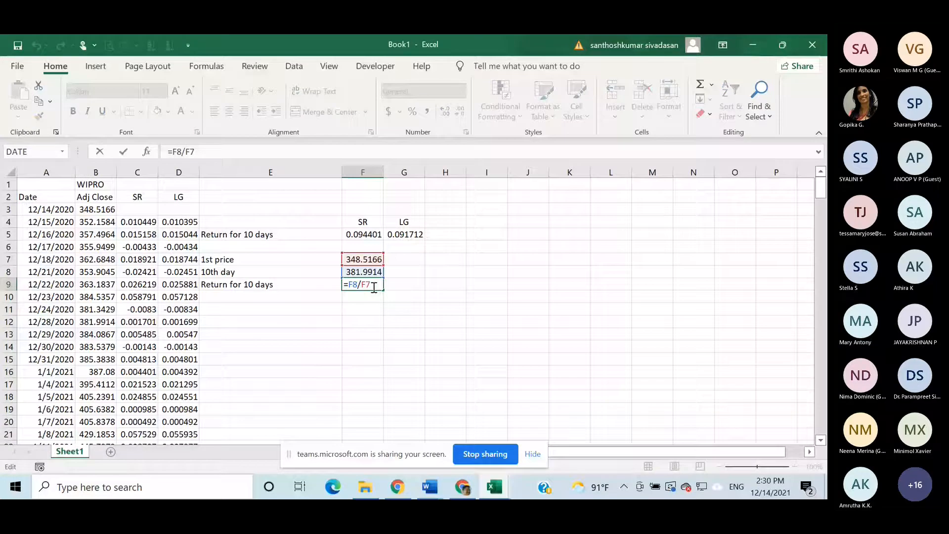
pyautogui.write('-1')
pyautogui.press('Return')
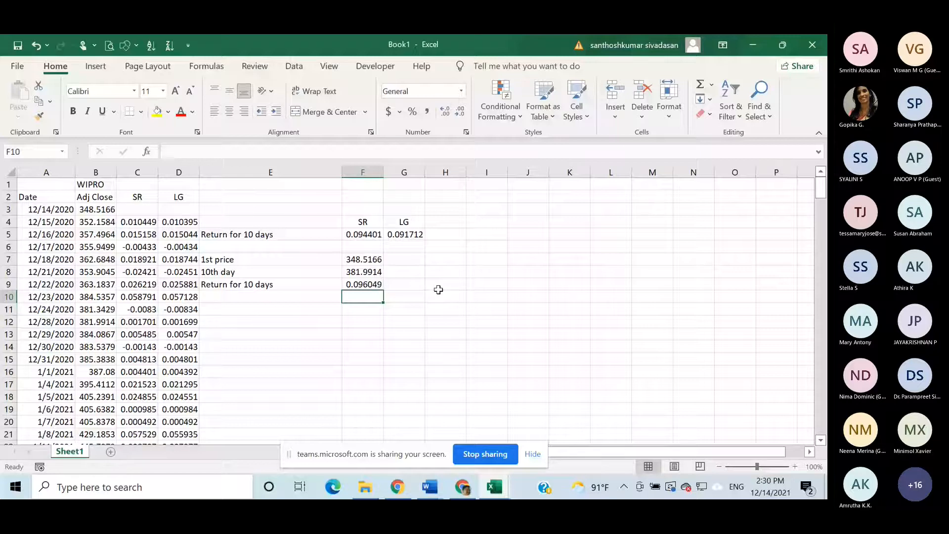
# - Highlight the return results in F9, F5 and G5 with a yellow fill
pyautogui.click(373, 285)
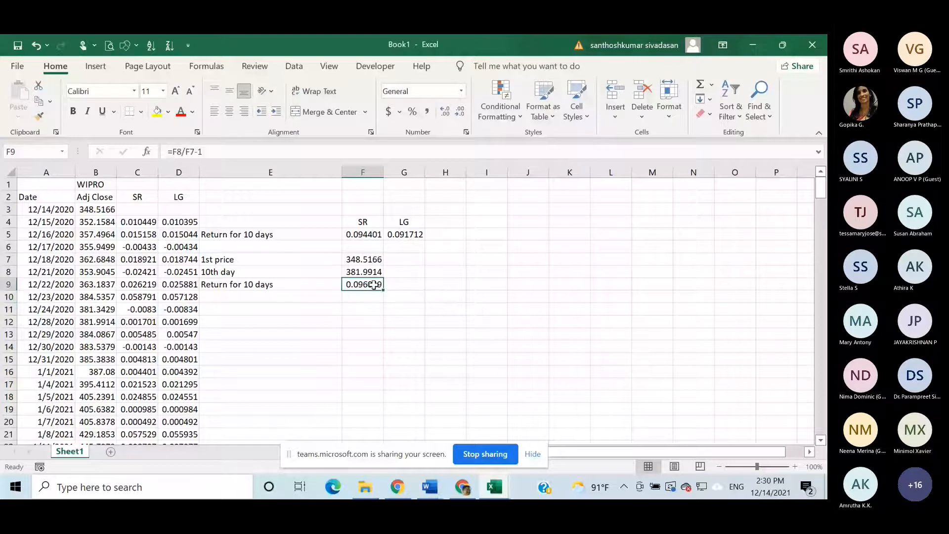
pyautogui.click(157, 112)
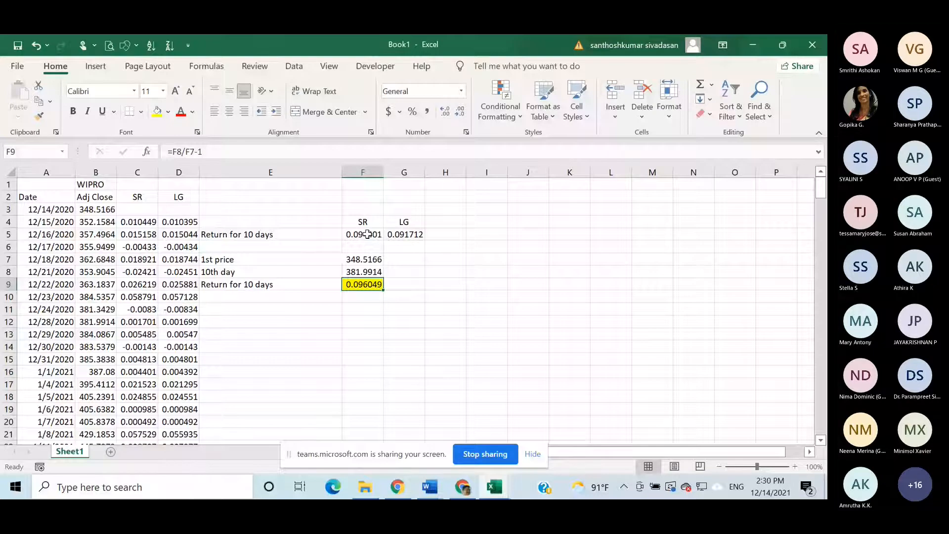
pyautogui.click(367, 234)
pyautogui.click(157, 112)
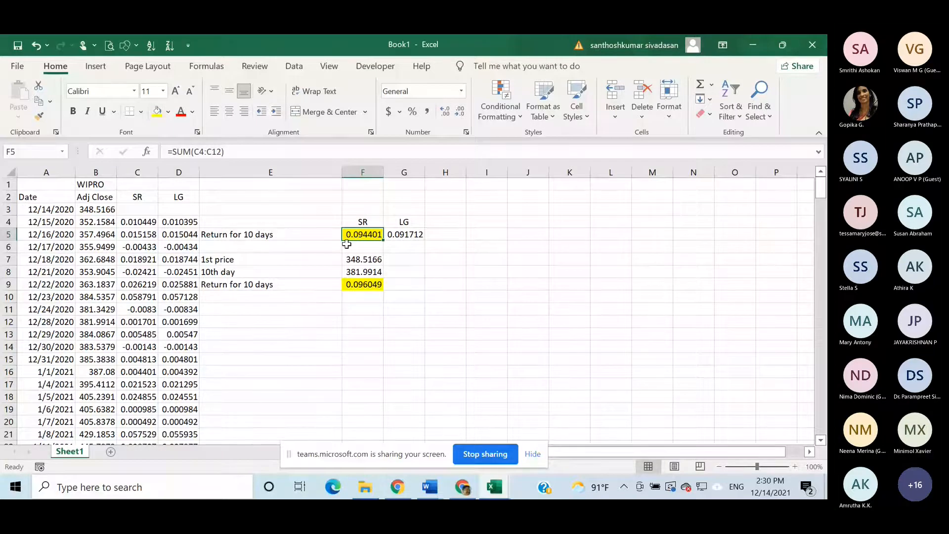
pyautogui.click(411, 237)
pyautogui.click(168, 112)
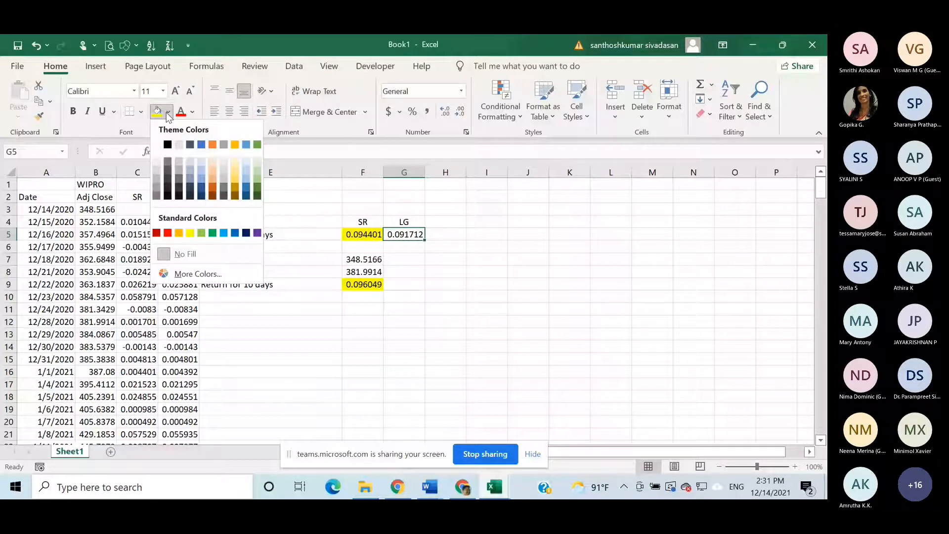
pyautogui.click(201, 144)
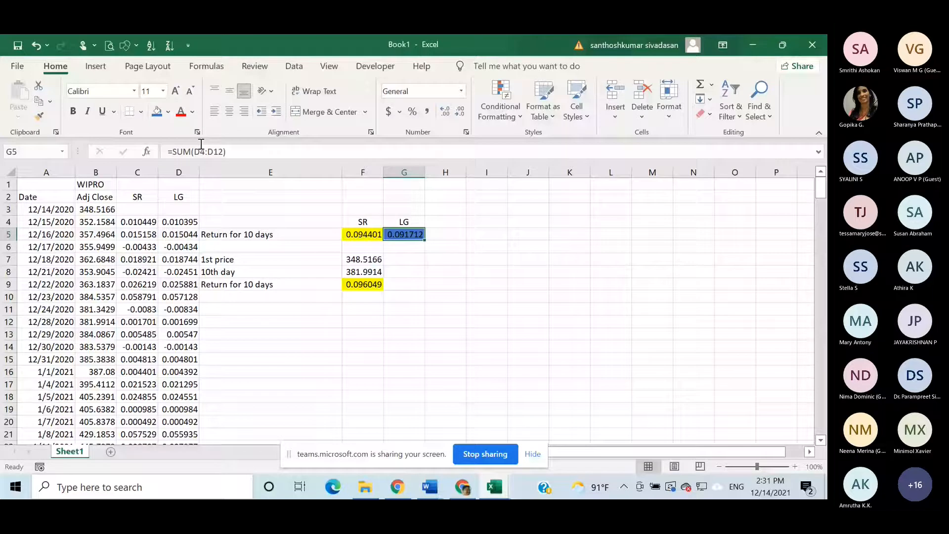
pyautogui.click(168, 112)
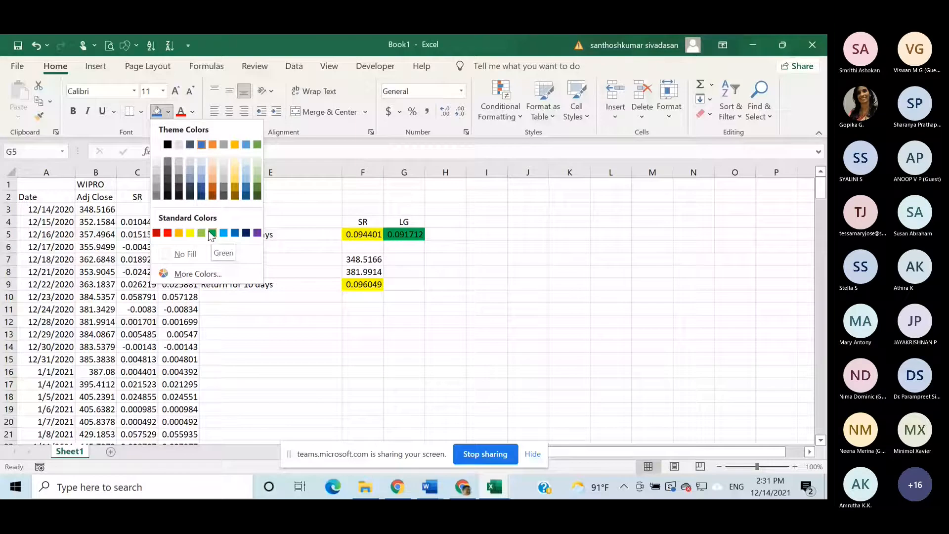
pyautogui.click(190, 233)
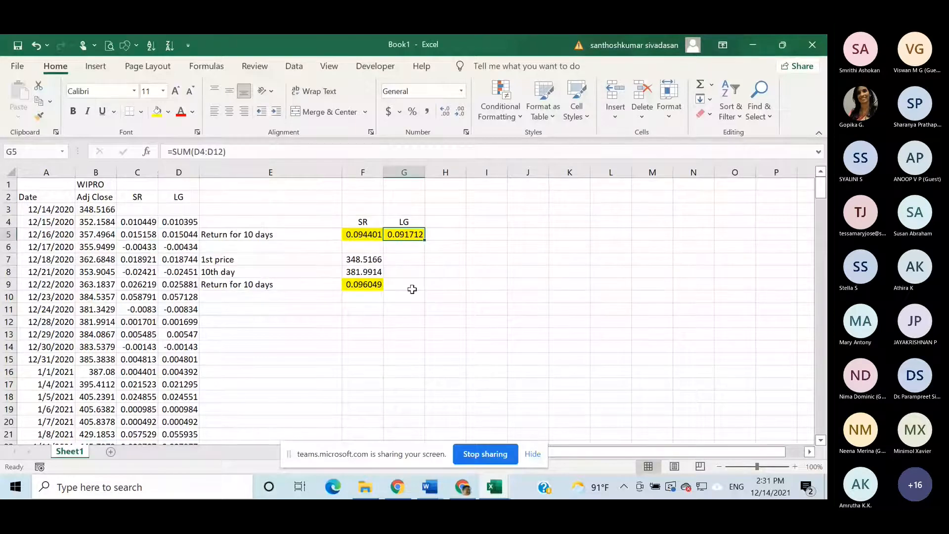
pyautogui.click(379, 262)
pyautogui.moveTo(390, 266); pyautogui.dragTo(410, 267)
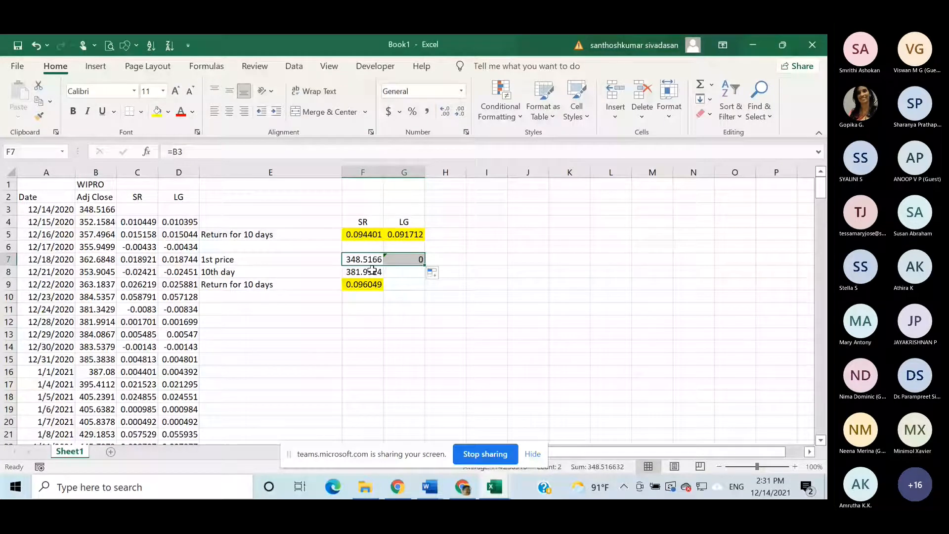
pyautogui.hotkey('ctrl', 'z')
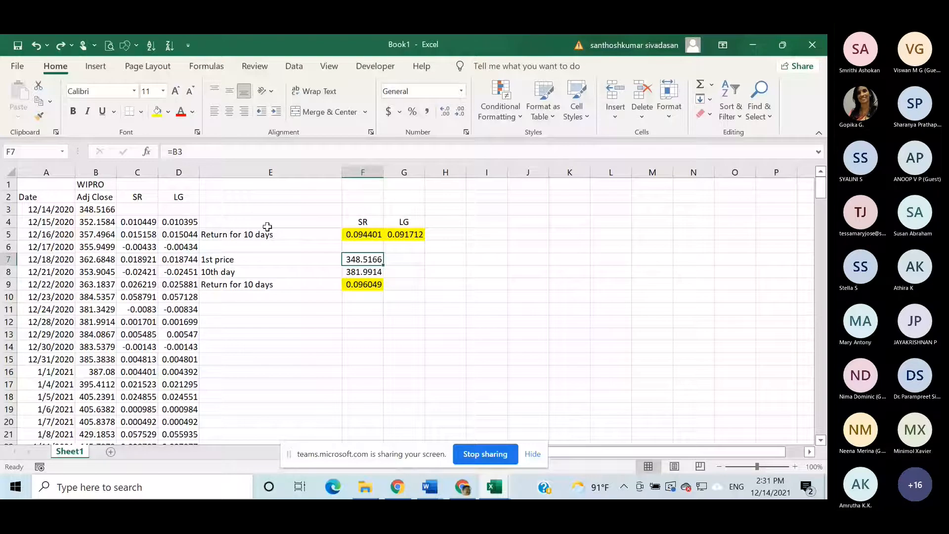
# - Calculate the 10-day log return in G9 with =LN(F8/F7) and give the cell the same yellow fill
pyautogui.click(405, 284)
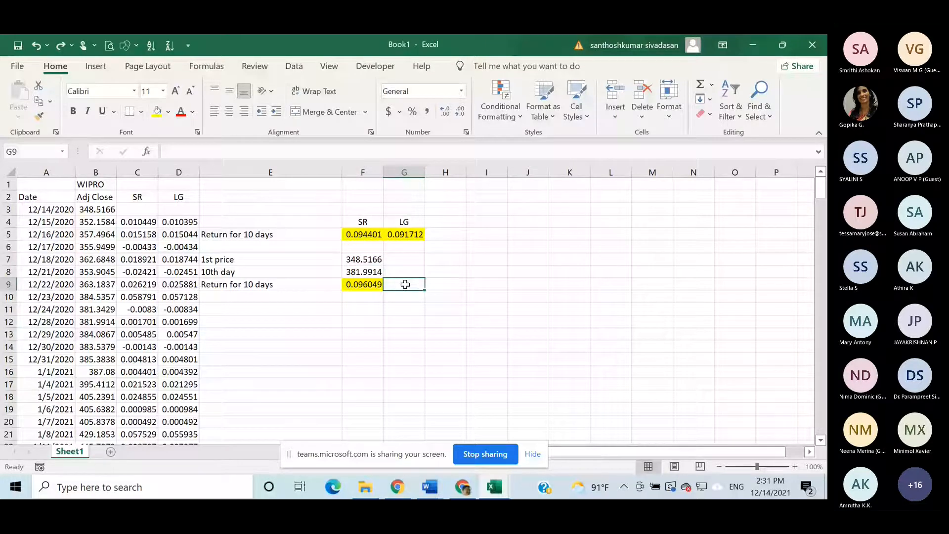
pyautogui.write('=')
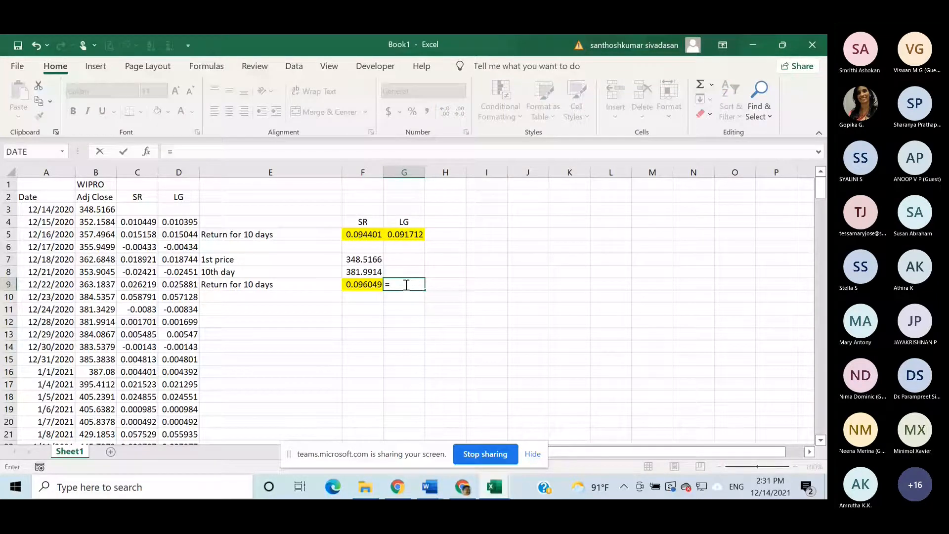
pyautogui.write('ln')
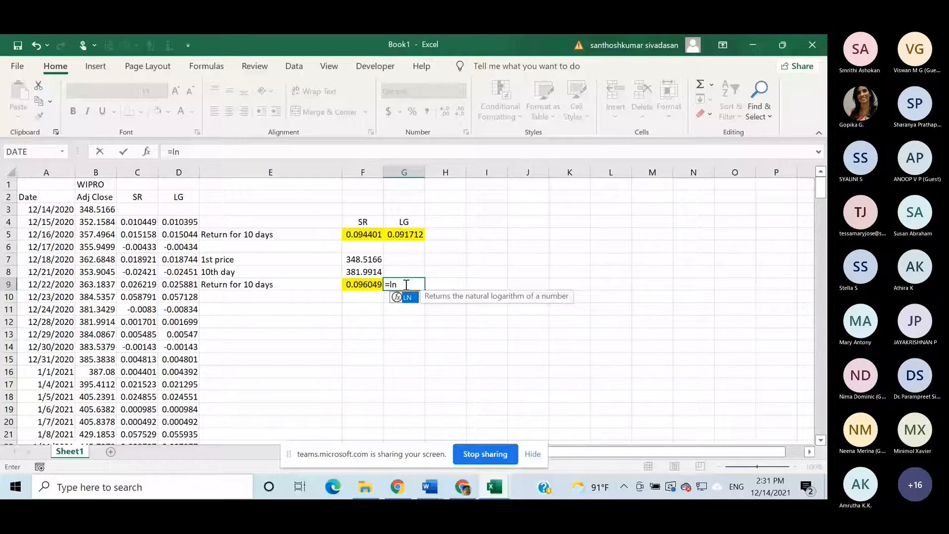
pyautogui.press('Tab')
pyautogui.click(364, 272)
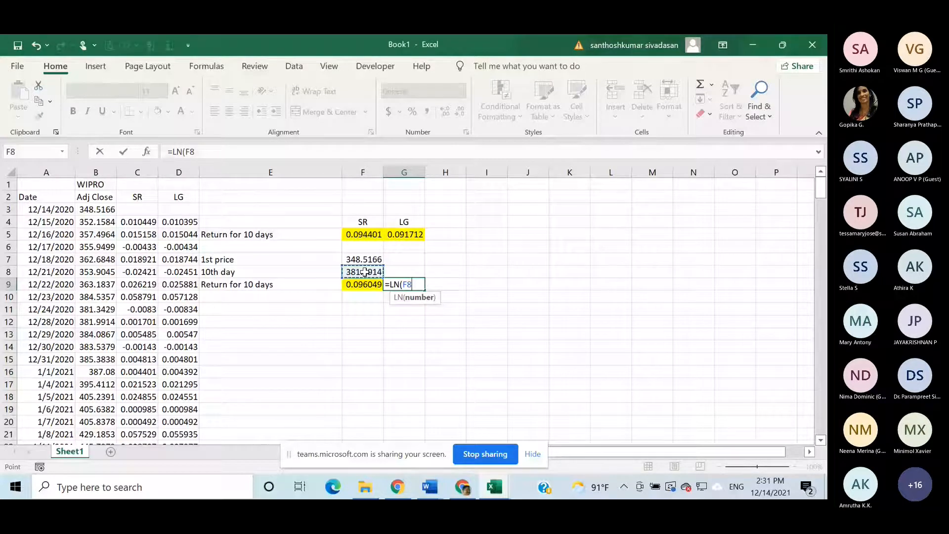
pyautogui.write('/')
pyautogui.click(367, 258)
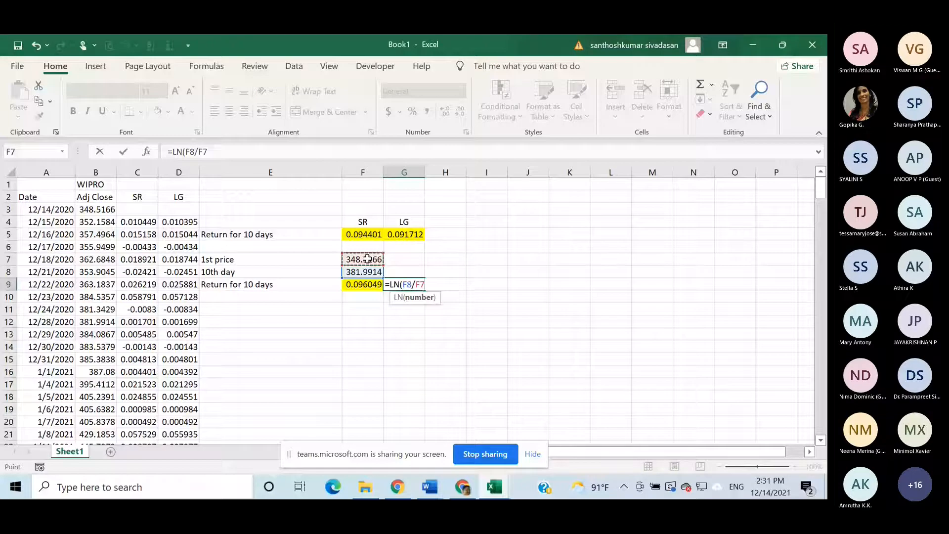
pyautogui.press('Return')
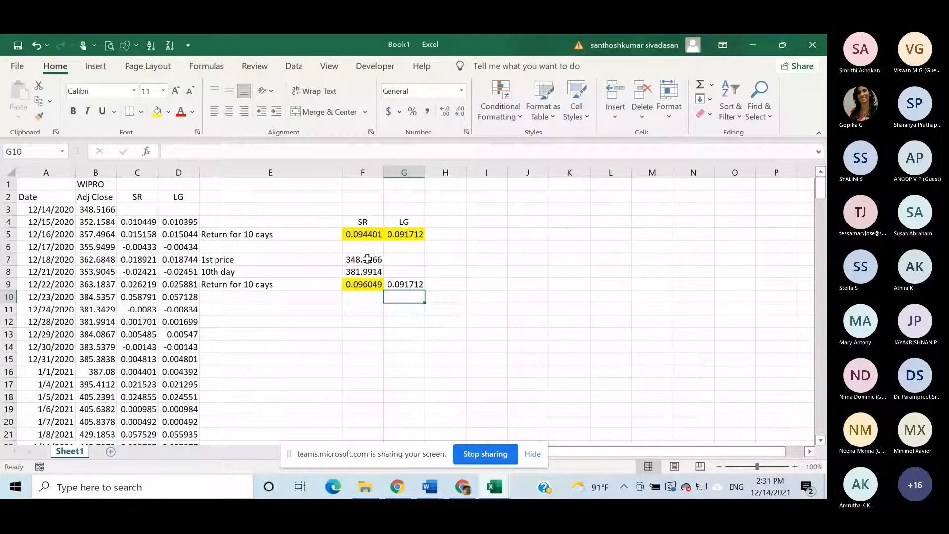
pyautogui.click(401, 284)
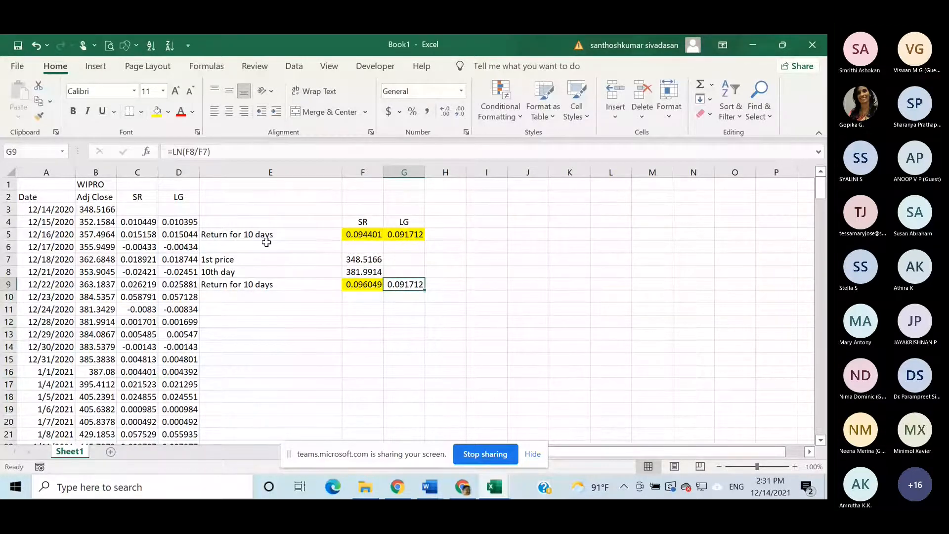
pyautogui.press('F4')
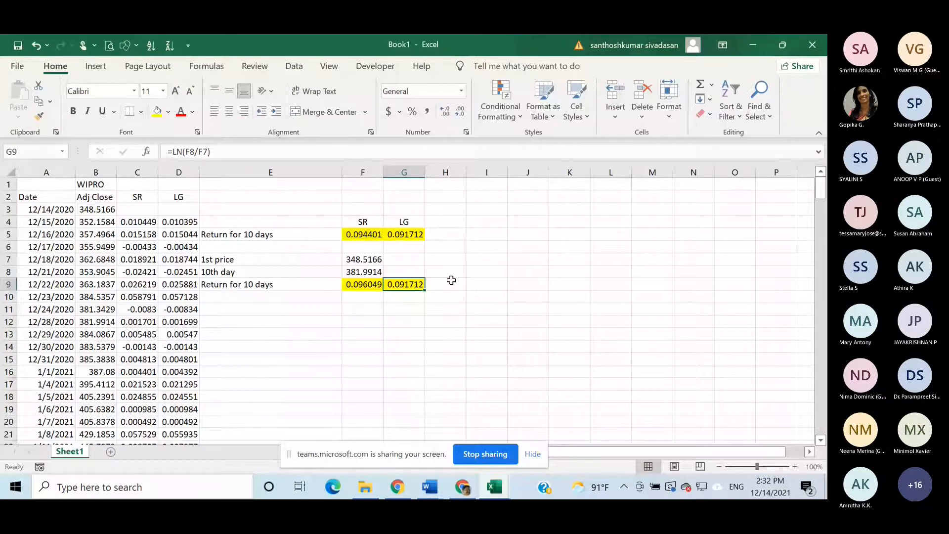
# - Inspect the range summed by the log return formula in G5
pyautogui.doubleClick(399, 235)
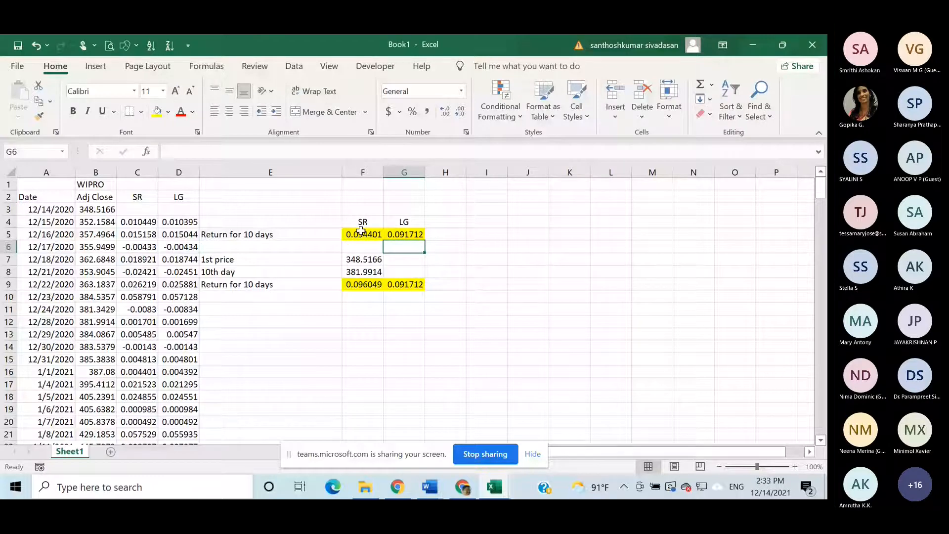
# - Widen column I and enter the note "Additive" in I5, on the row of the summed 10-day returns
pyautogui.click(361, 231)
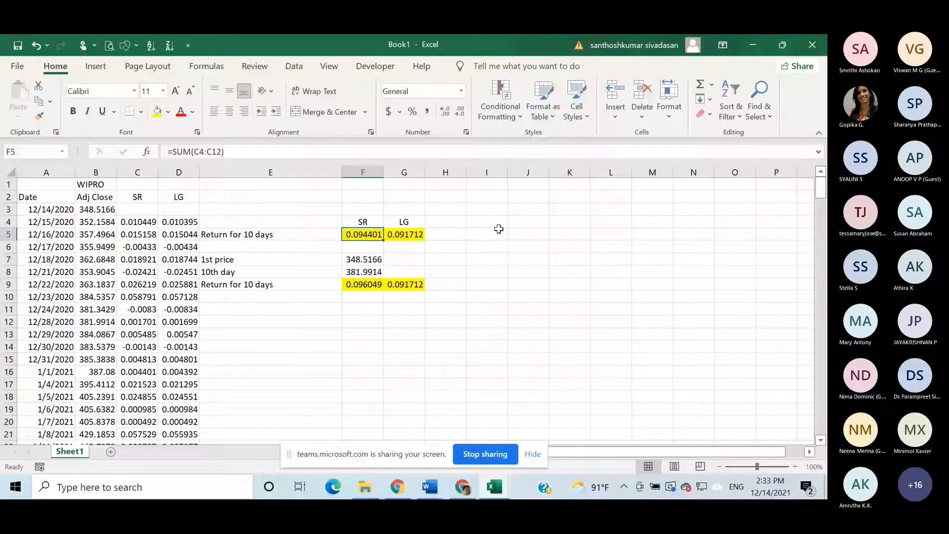
pyautogui.moveTo(508, 172); pyautogui.dragTo(644, 173)
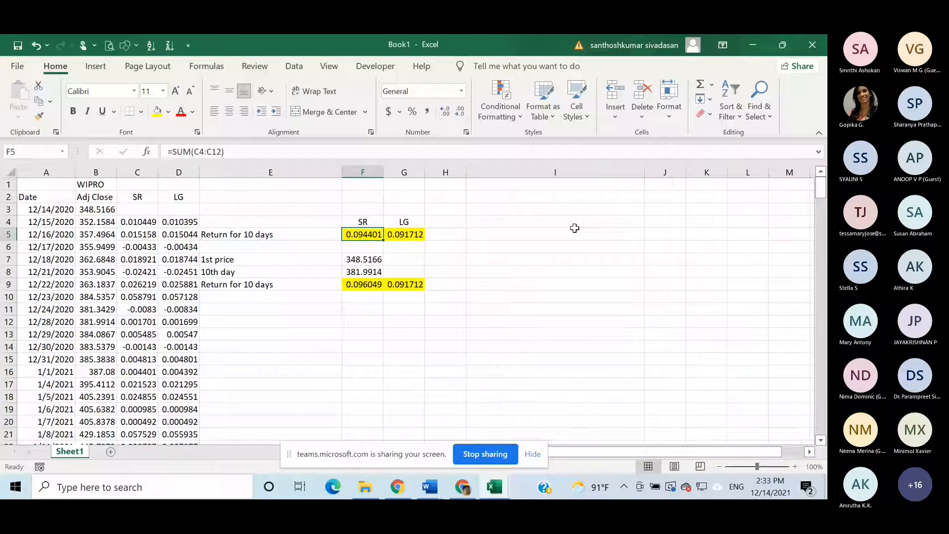
pyautogui.click(490, 235)
pyautogui.write('Ad')
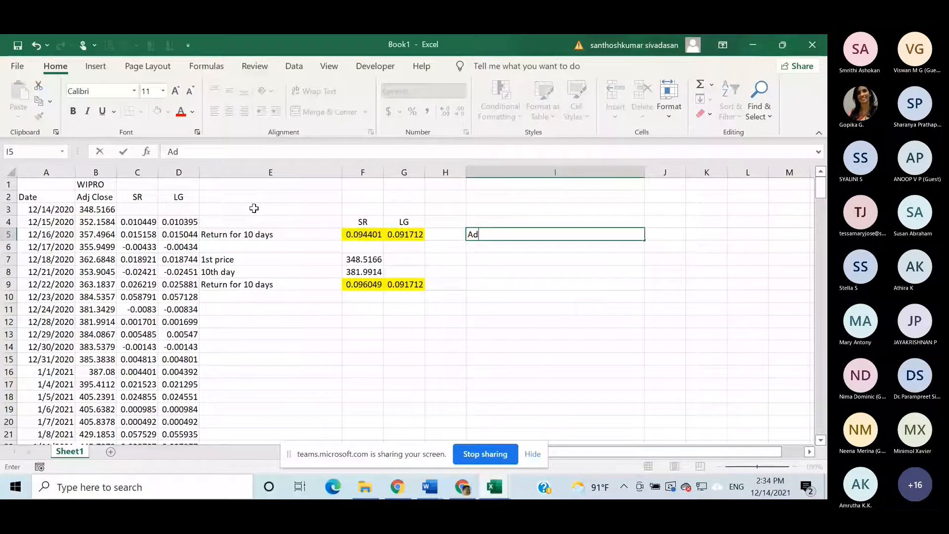
pyautogui.write('dictive')
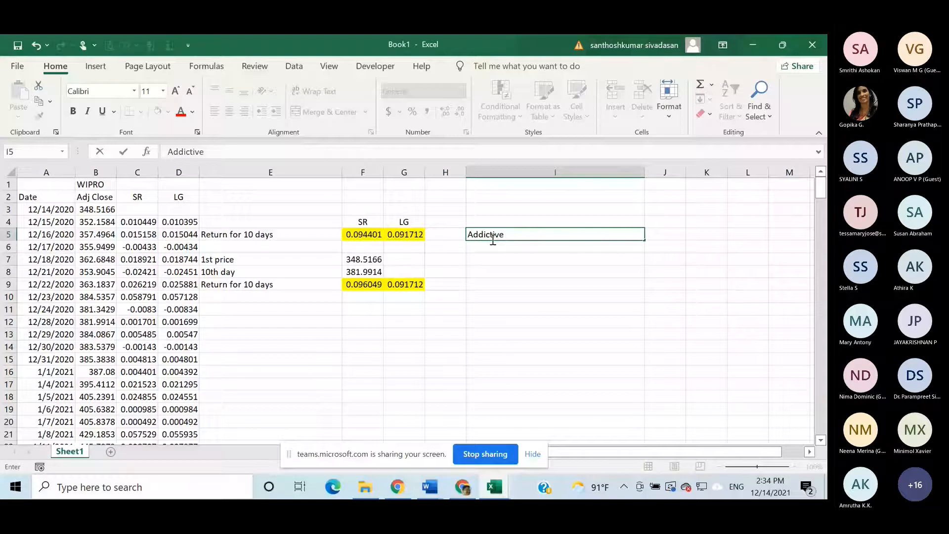
pyautogui.click(493, 235)
pyautogui.press('BackSpace')
pyautogui.click(147, 172)
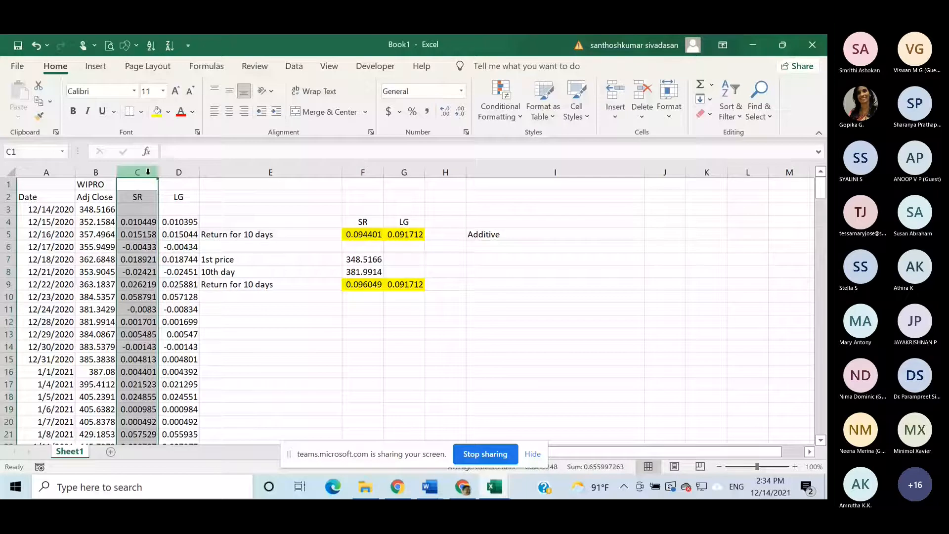
pyautogui.click(179, 172)
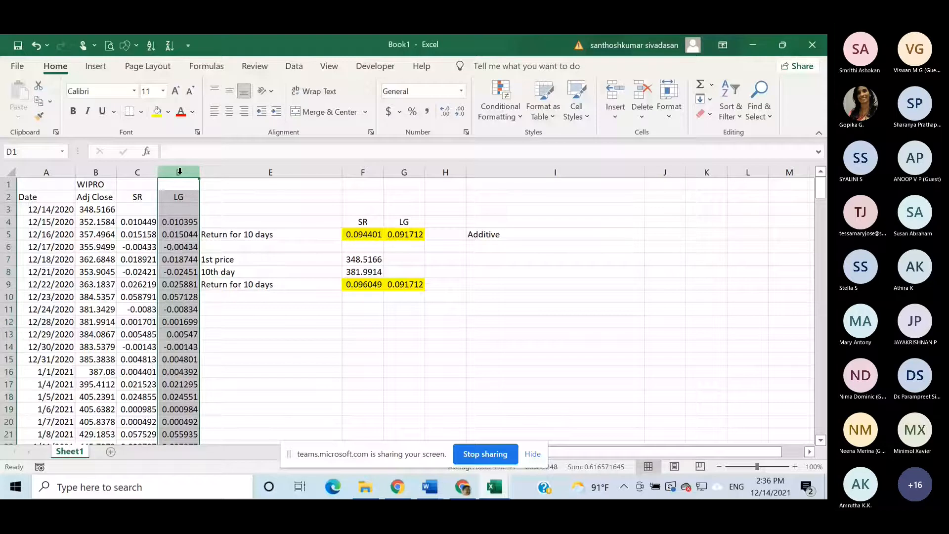
# - Label E12 "Avearge Daily Return" below the 10-day return comparison
pyautogui.click(292, 320)
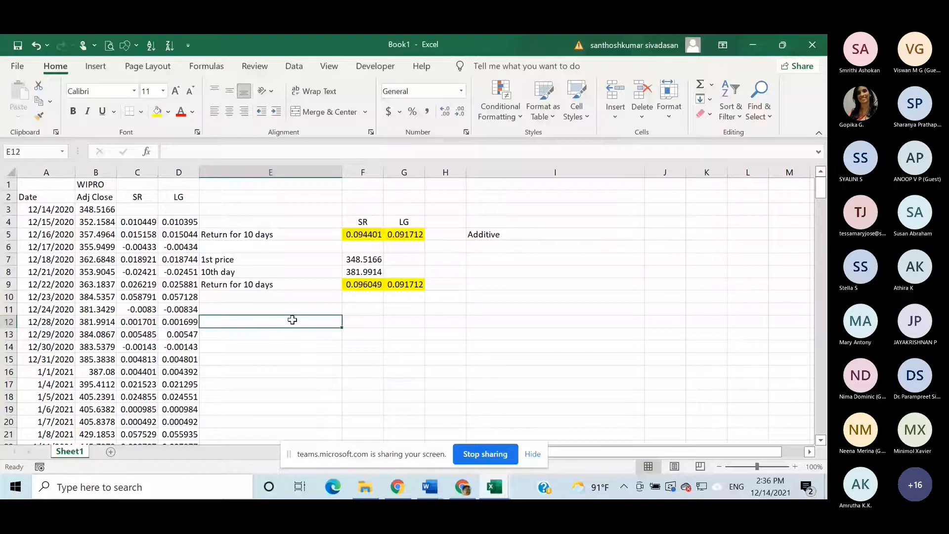
pyautogui.write('A')
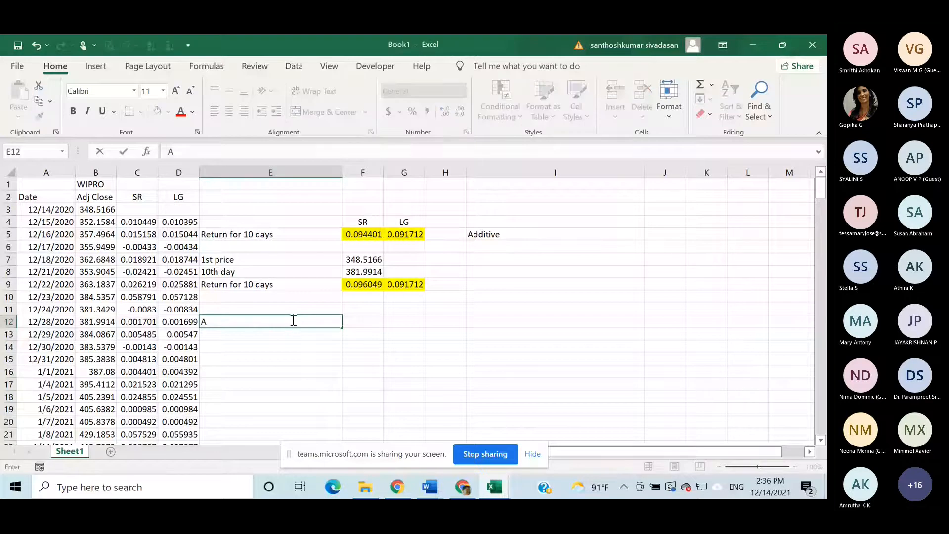
pyautogui.write('vearge Daily Return')
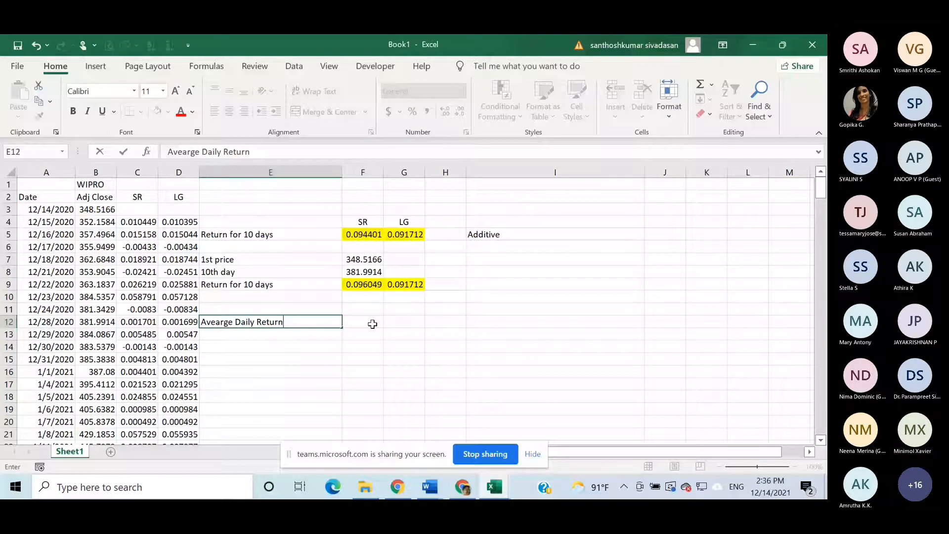
# - Calculate the average of all daily log returns in F12 with =AVERAGE(D4:D250)
pyautogui.click(371, 324)
pyautogui.write('=')
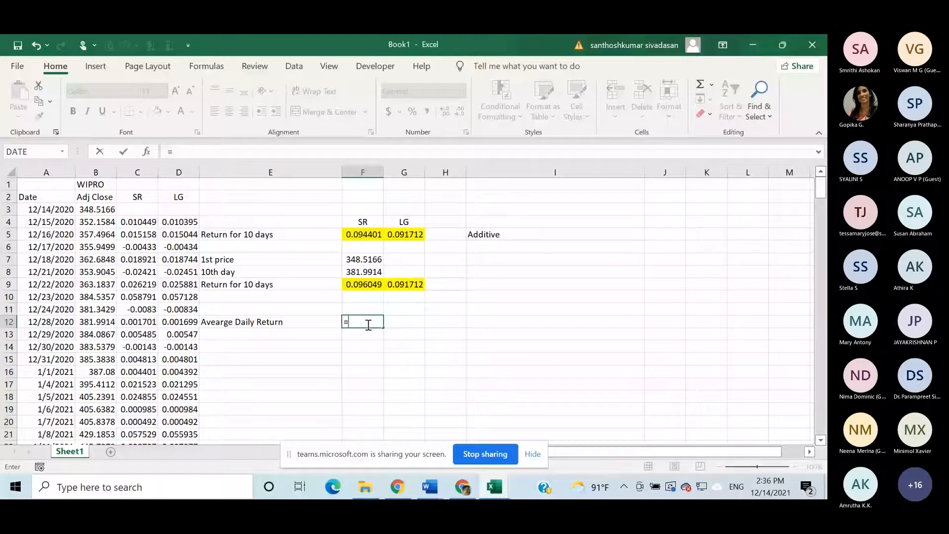
pyautogui.write('av')
pyautogui.doubleClick(370, 345)
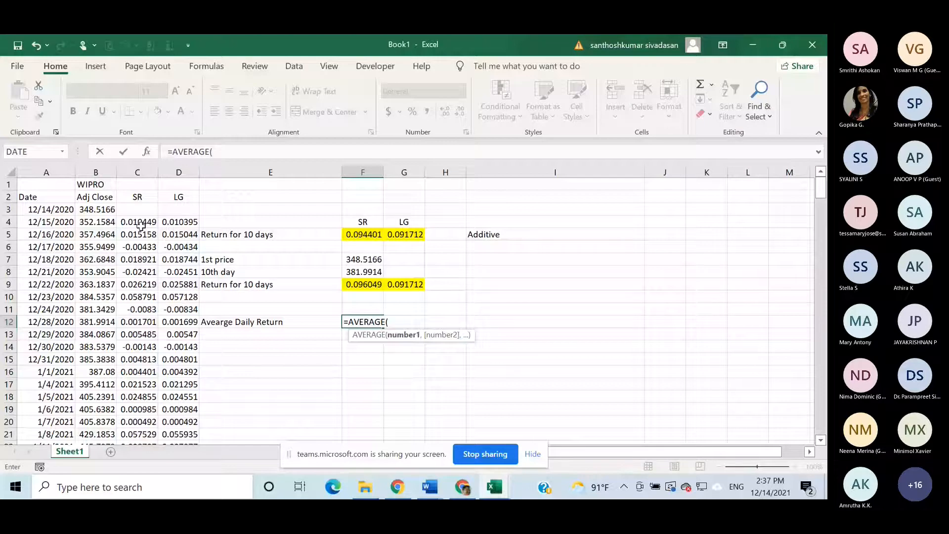
pyautogui.click(182, 224)
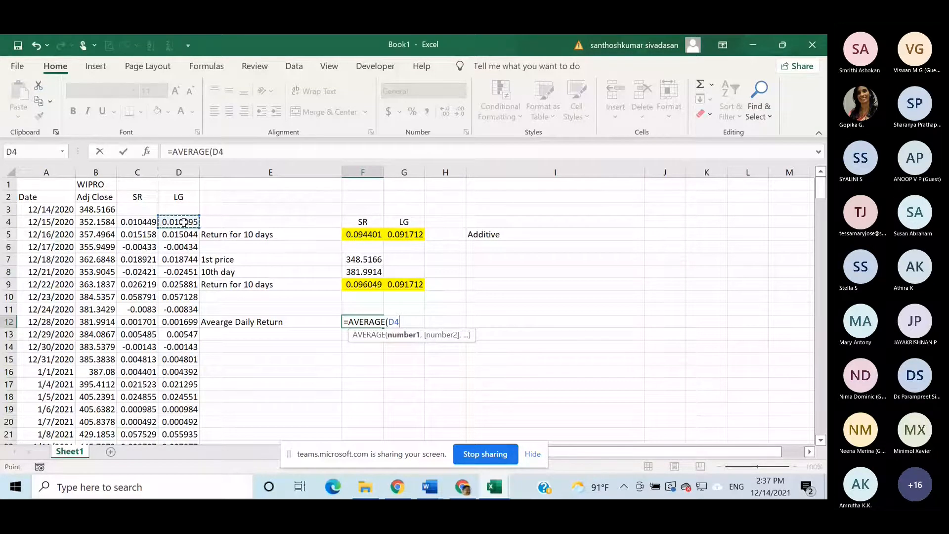
pyautogui.hotkey('ctrl', 'shift', 'Down')
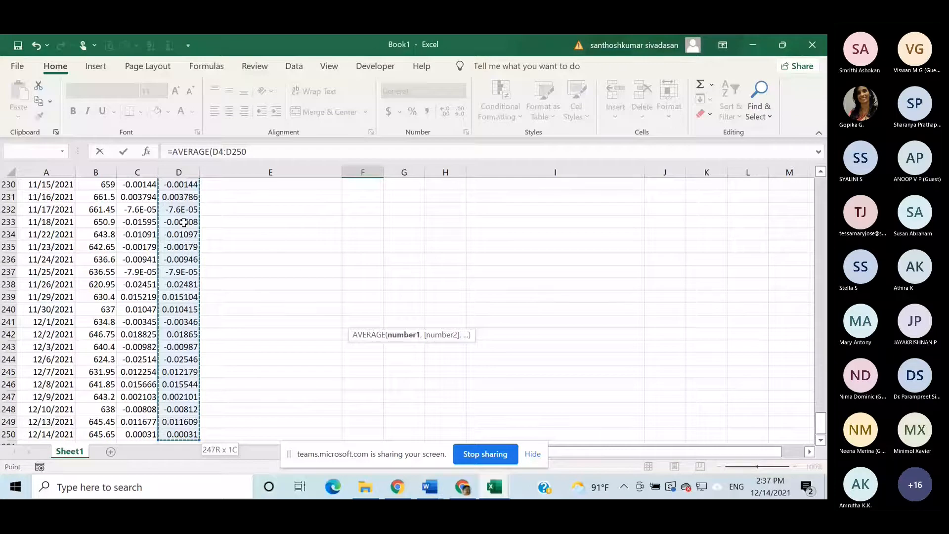
pyautogui.press('Return')
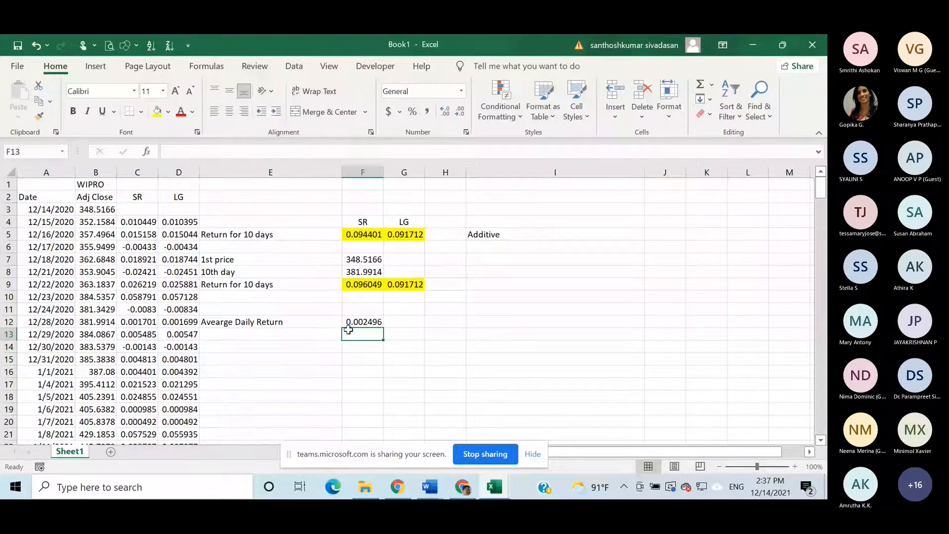
# - Check the range averaged in F12 and reword the label in E12 to "Avearge Daily Log Return"
pyautogui.doubleClick(363, 322)
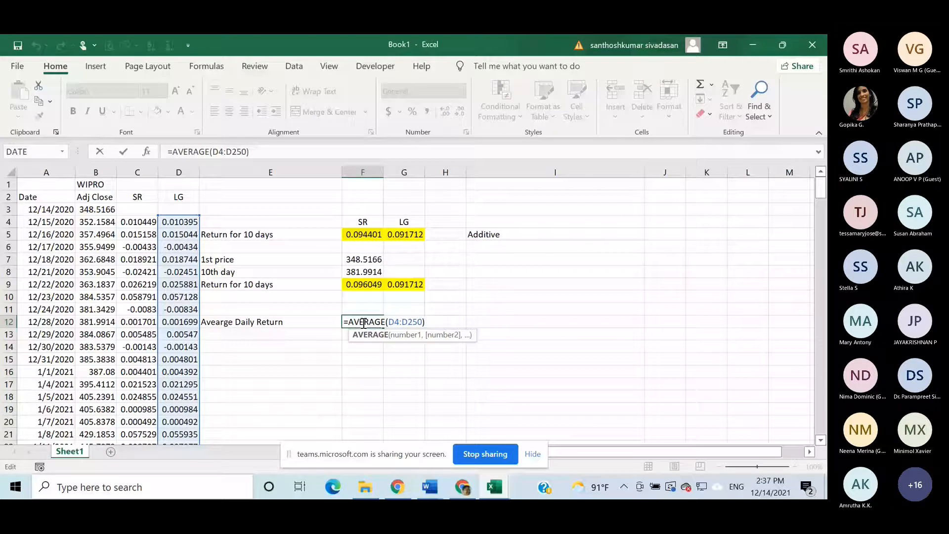
pyautogui.click(258, 324)
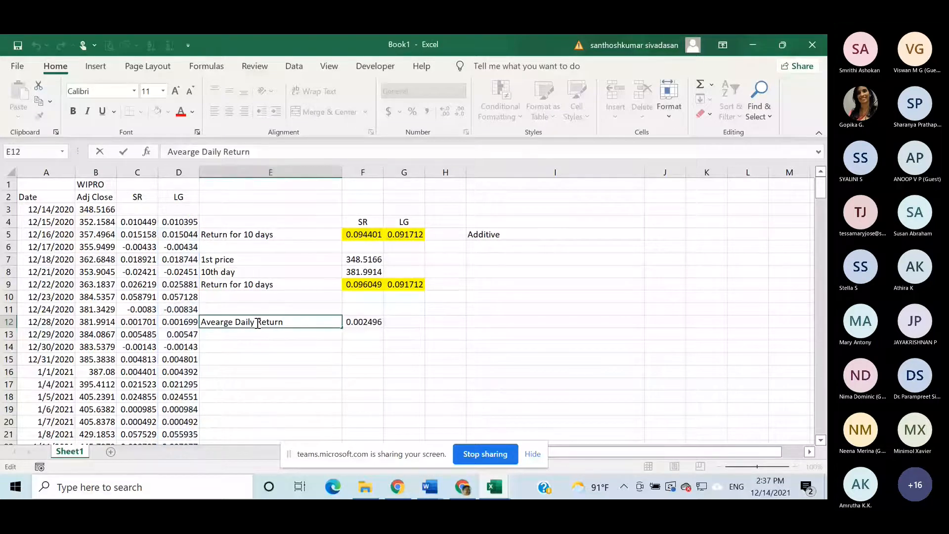
pyautogui.write('Log')
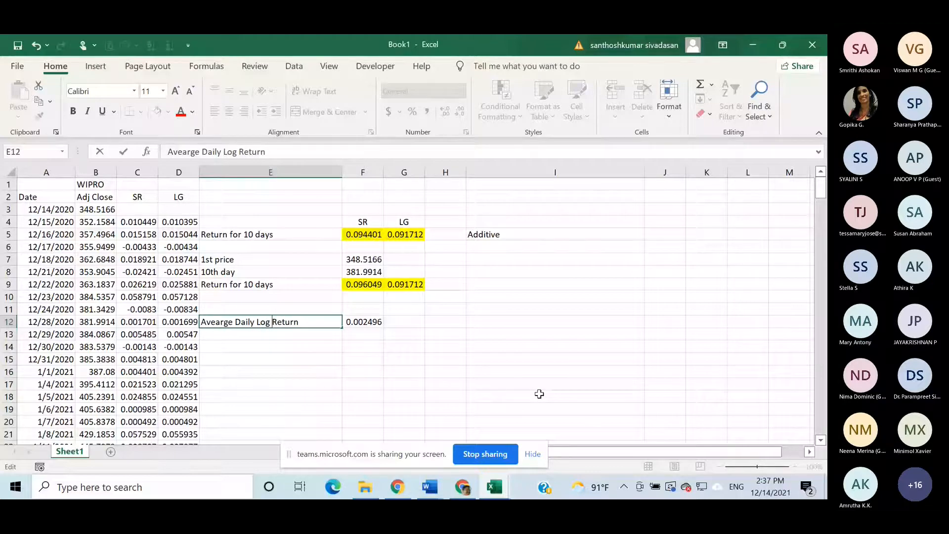
# - Label E13 "Avearge Annual Return" beneath the average daily log return label
pyautogui.click(239, 334)
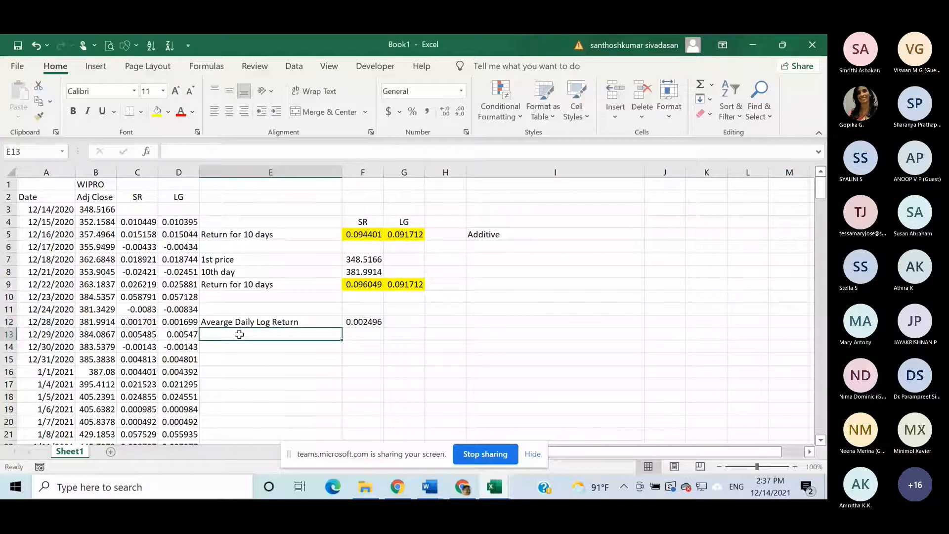
pyautogui.doubleClick(240, 335)
pyautogui.write('Avearge')
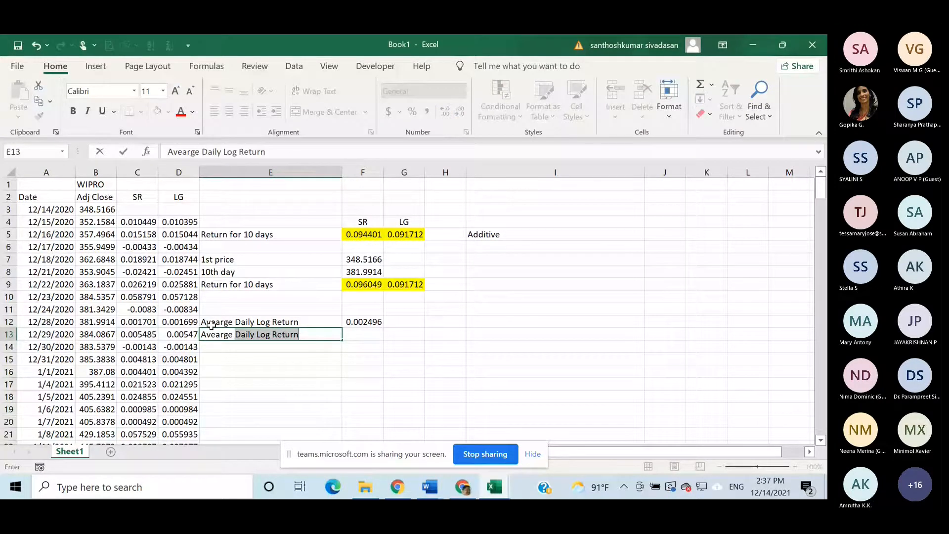
pyautogui.press('BackSpace')
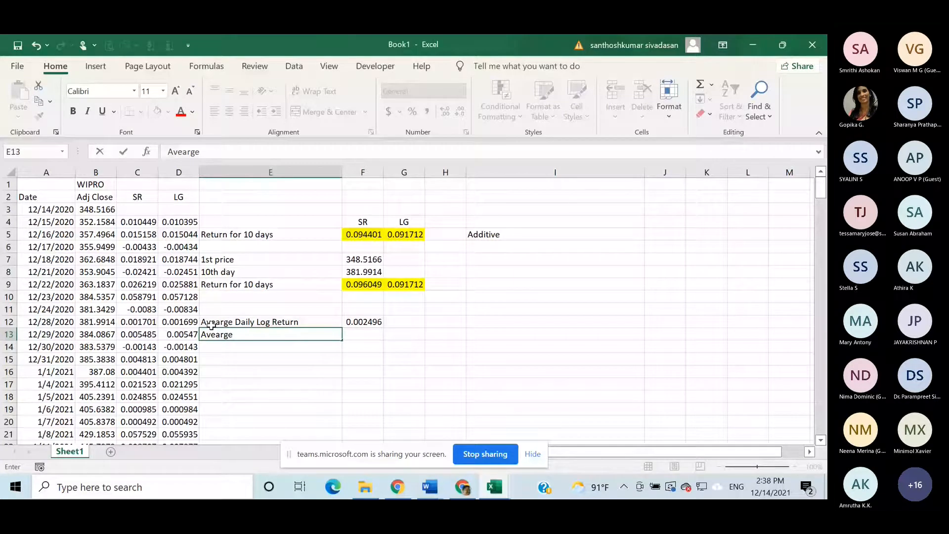
pyautogui.write('Annual Return')
# - Calculate the annual return in F13 by compounding the average daily log return with =(1+F12)^248-1
pyautogui.click(360, 332)
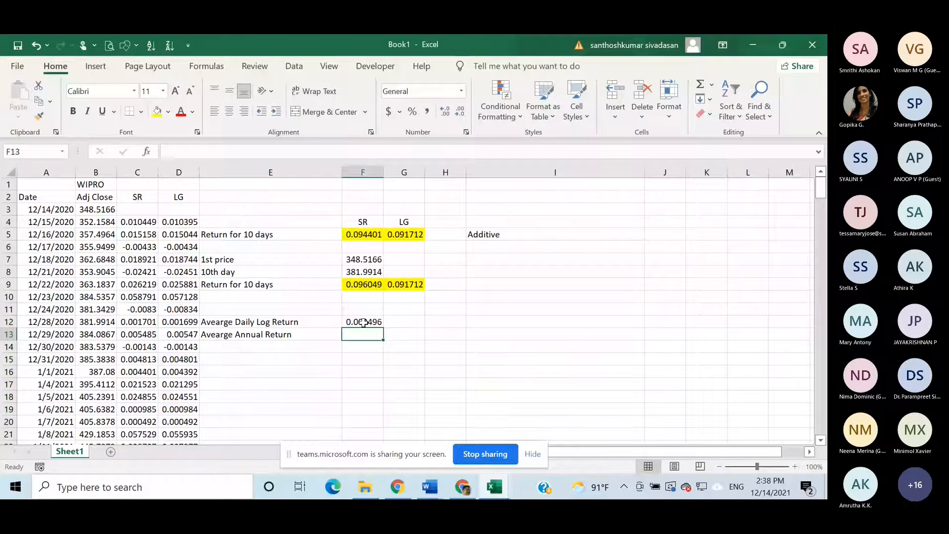
pyautogui.click(362, 323)
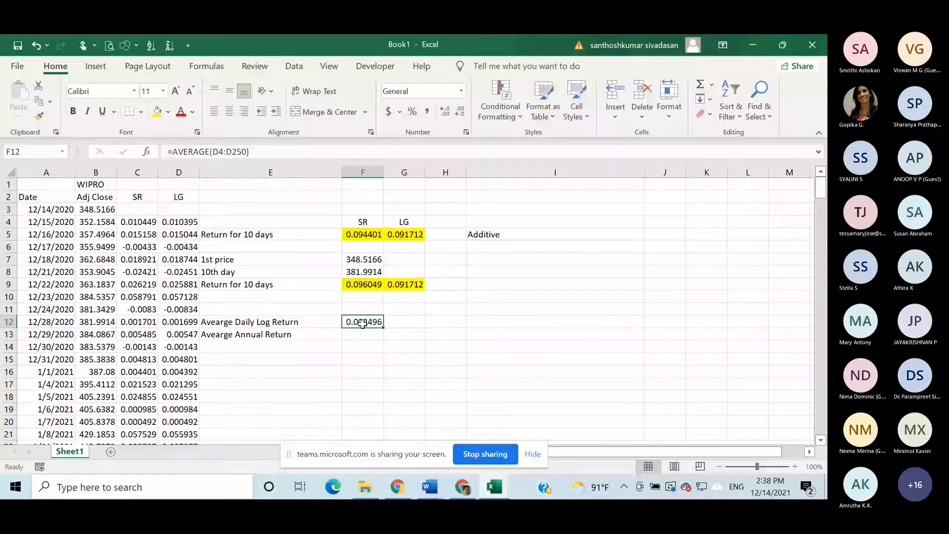
pyautogui.click(355, 336)
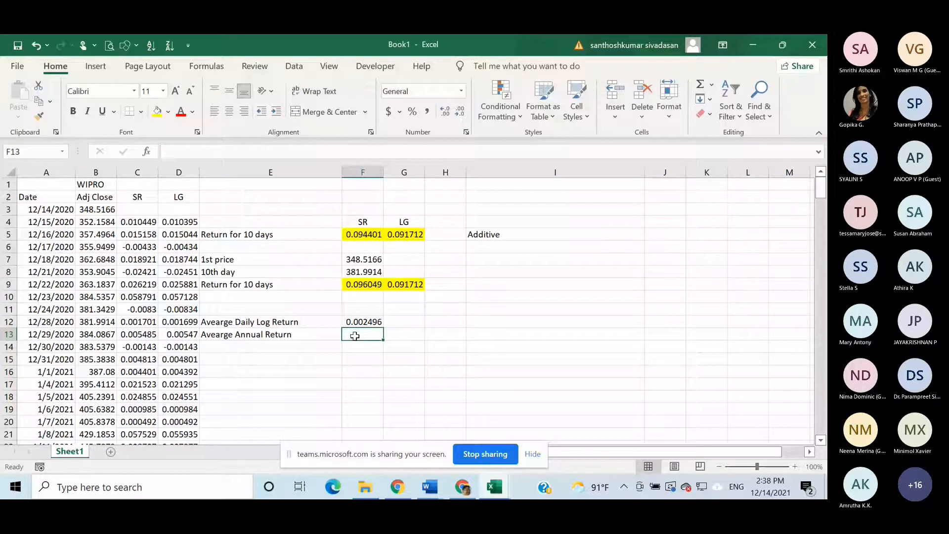
pyautogui.write('=')
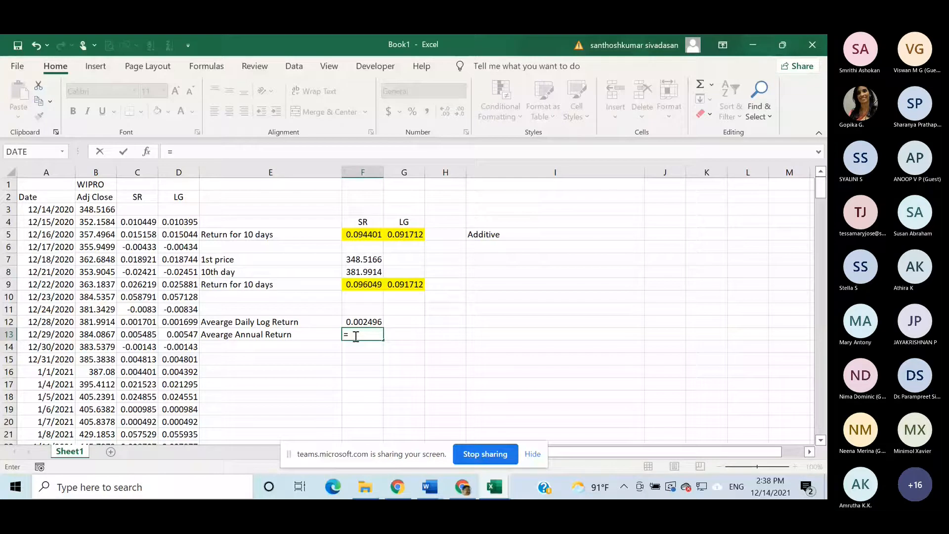
pyautogui.write('(1')
pyautogui.write('+')
pyautogui.click(366, 322)
pyautogui.write(')^')
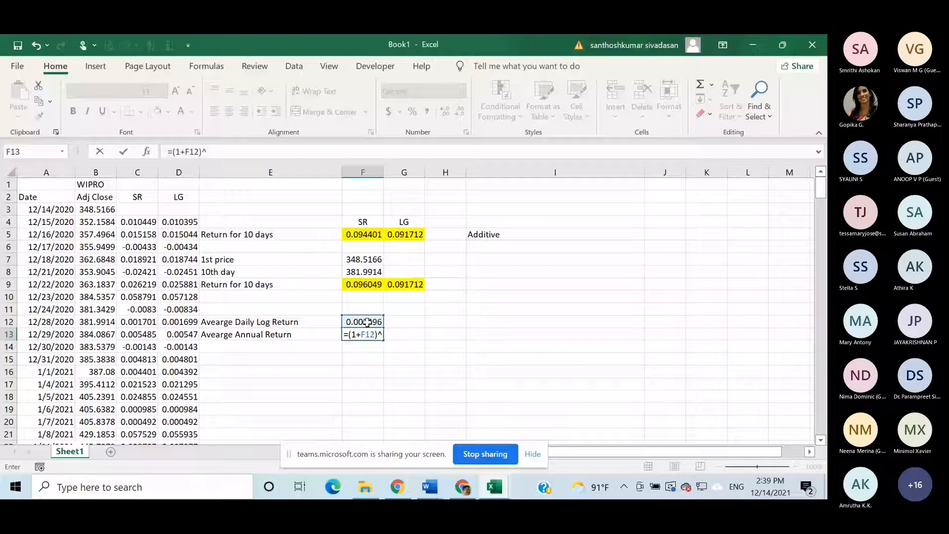
pyautogui.write('248-1')
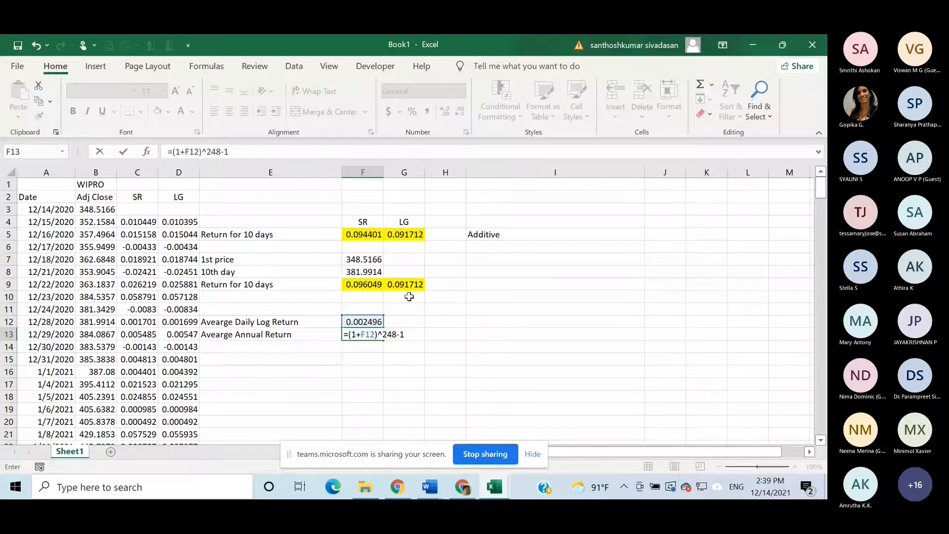
pyautogui.press('Return')
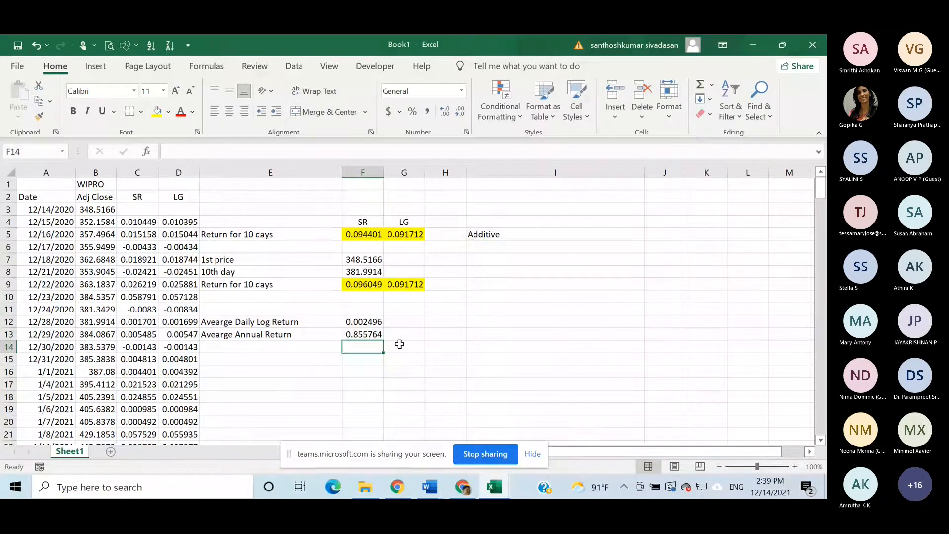
# - Inspect the annual return formula in F13 and review the daily return rows behind it
pyautogui.doubleClick(373, 335)
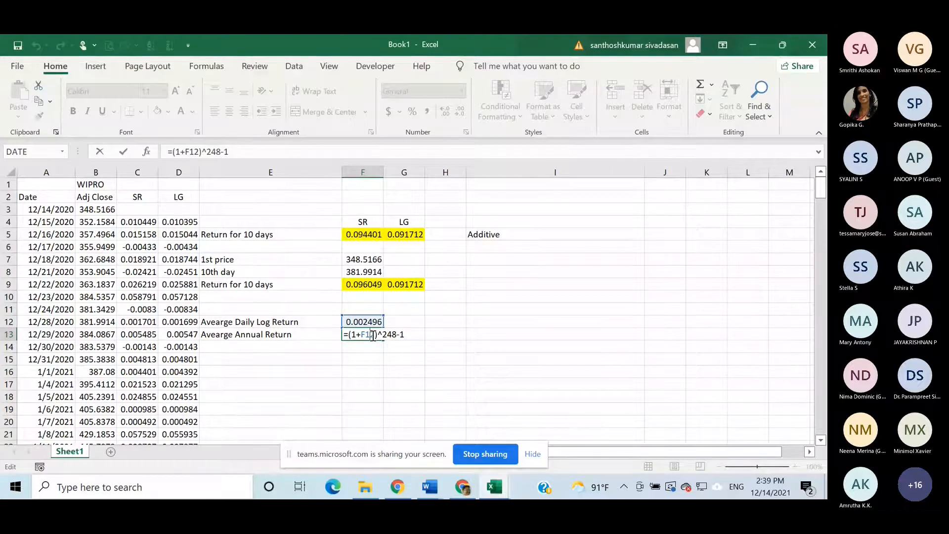
pyautogui.scroll(-2, 130, 245)
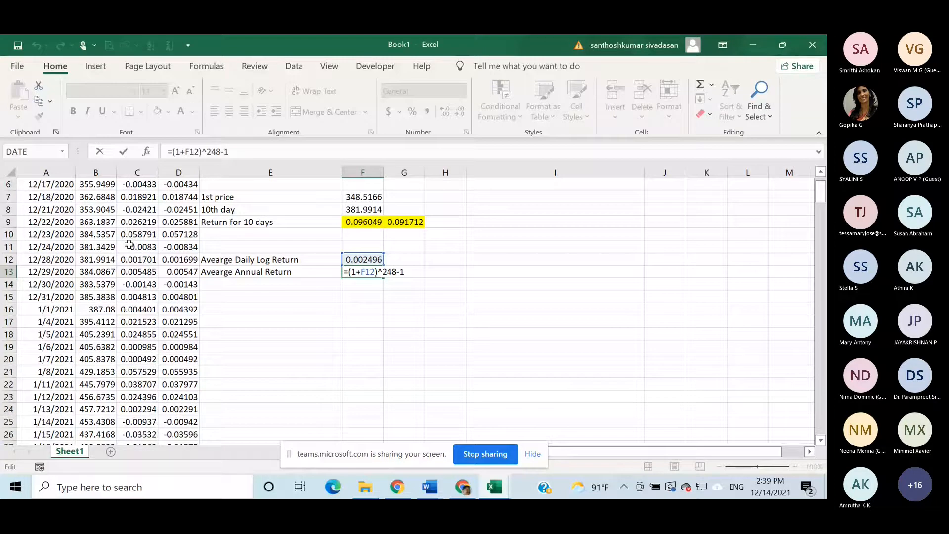
pyautogui.scroll(-20, 130, 245)
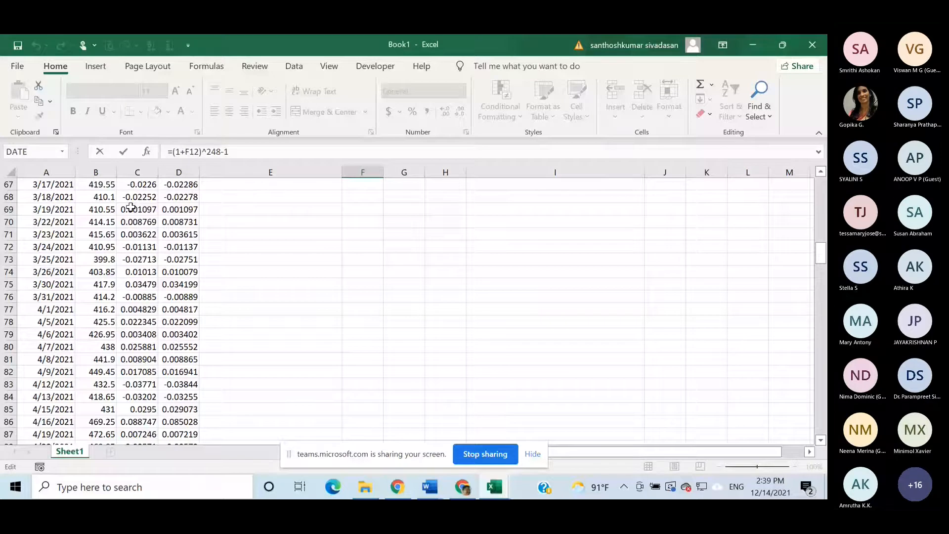
pyautogui.moveTo(821, 253); pyautogui.dragTo(819, 364)
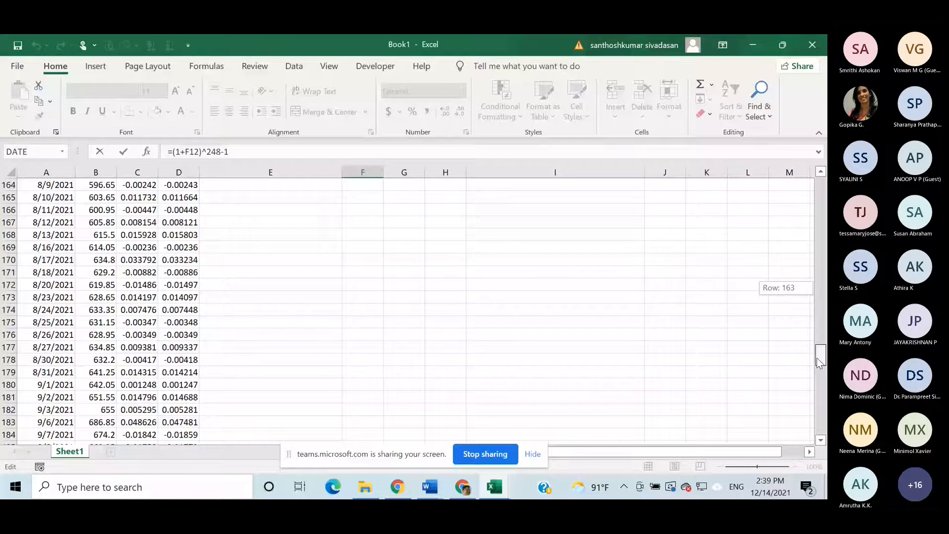
pyautogui.moveTo(819, 362); pyautogui.dragTo(819, 190)
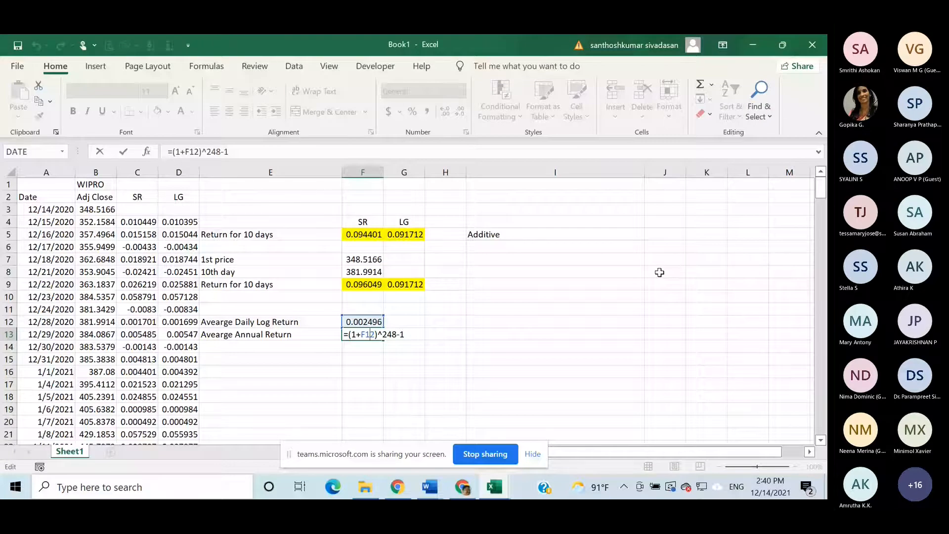
pyautogui.press('Return')
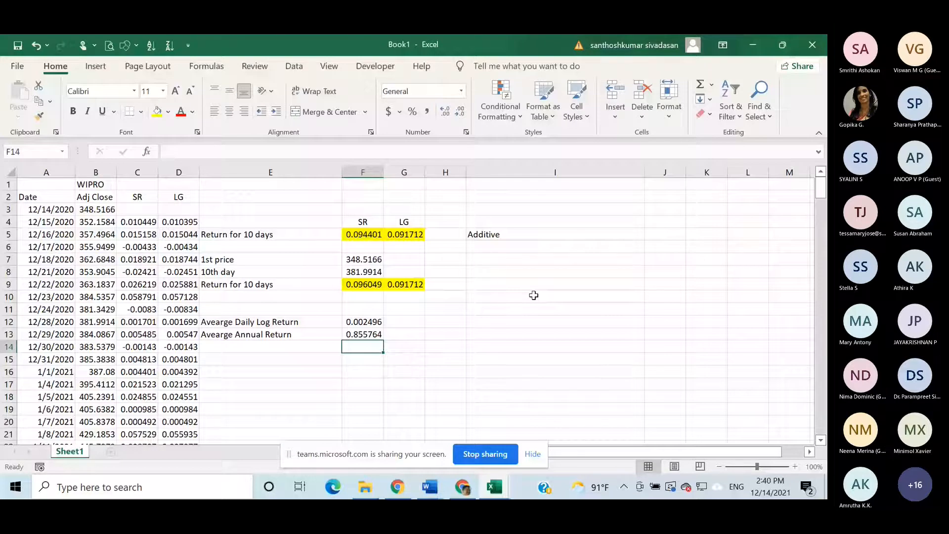
# - Label E15 "Daily SD", leaving one blank row below the average annual return
pyautogui.click(241, 361)
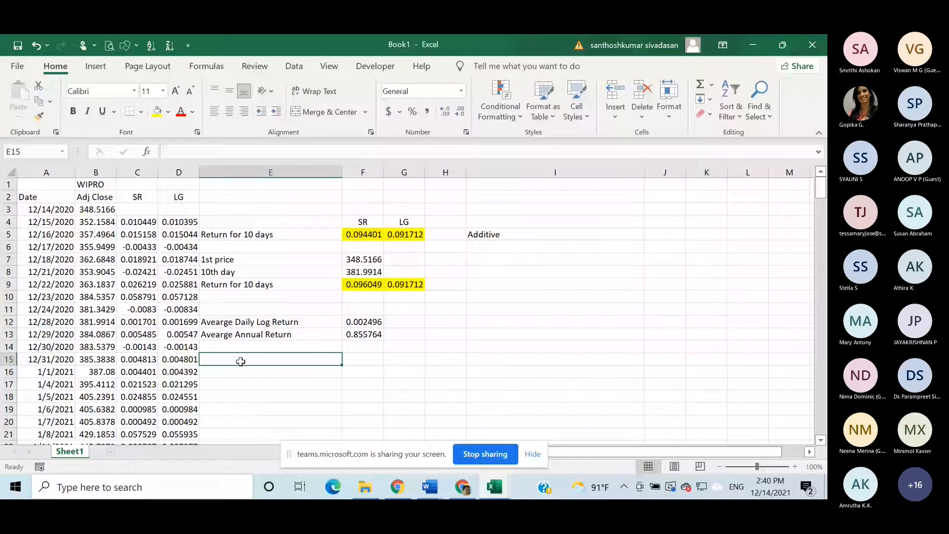
pyautogui.write('D')
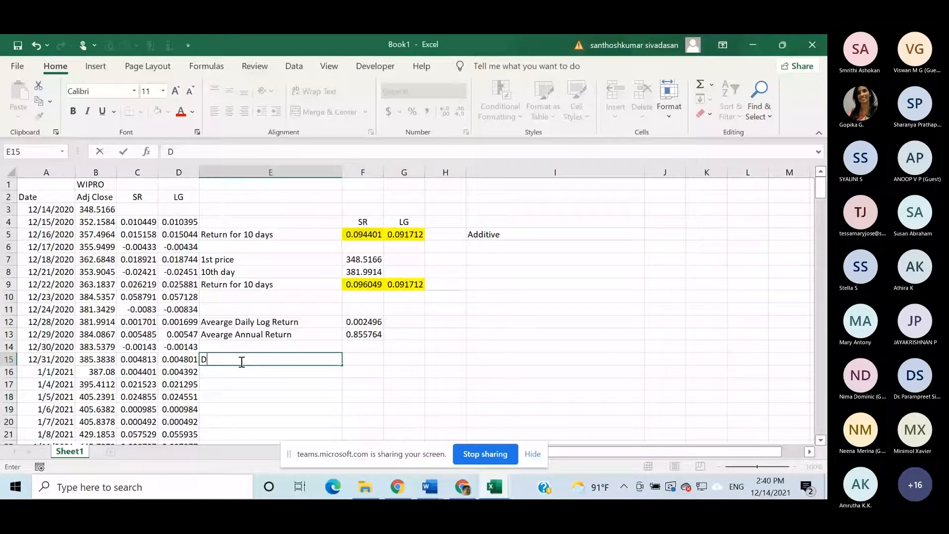
pyautogui.write('aily SD')
# - Calculate the sample standard deviation of all the daily log returns in F15 with =STDEV.S(D4:D250) and check the formula
pyautogui.click(362, 358)
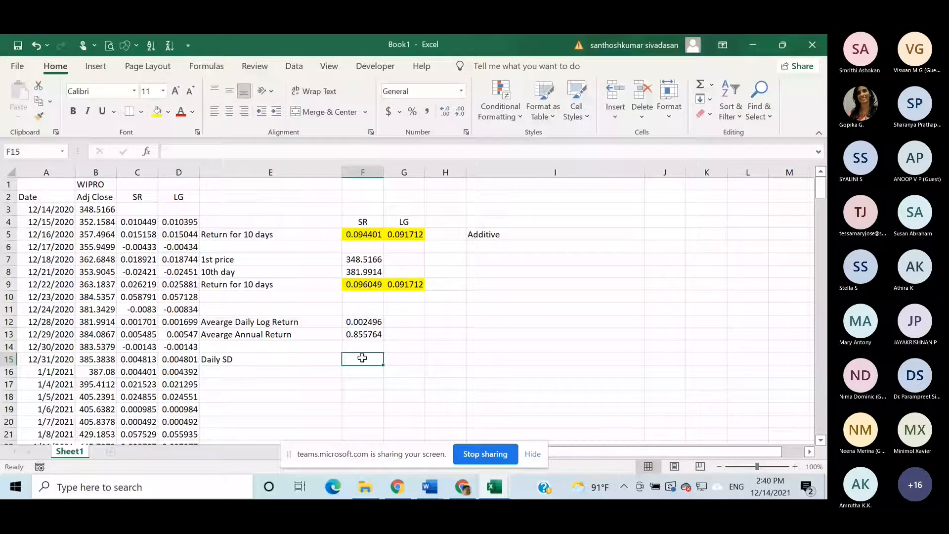
pyautogui.write('=st')
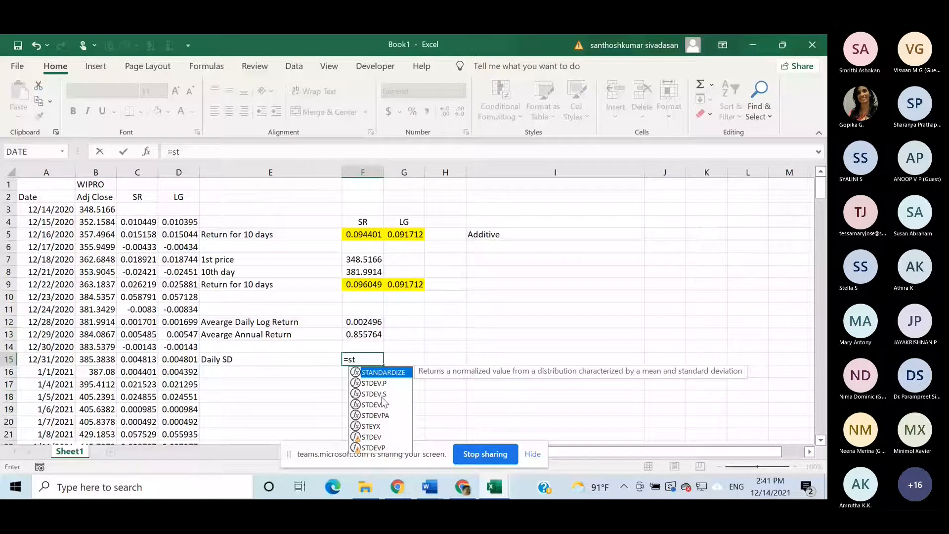
pyautogui.doubleClick(382, 394)
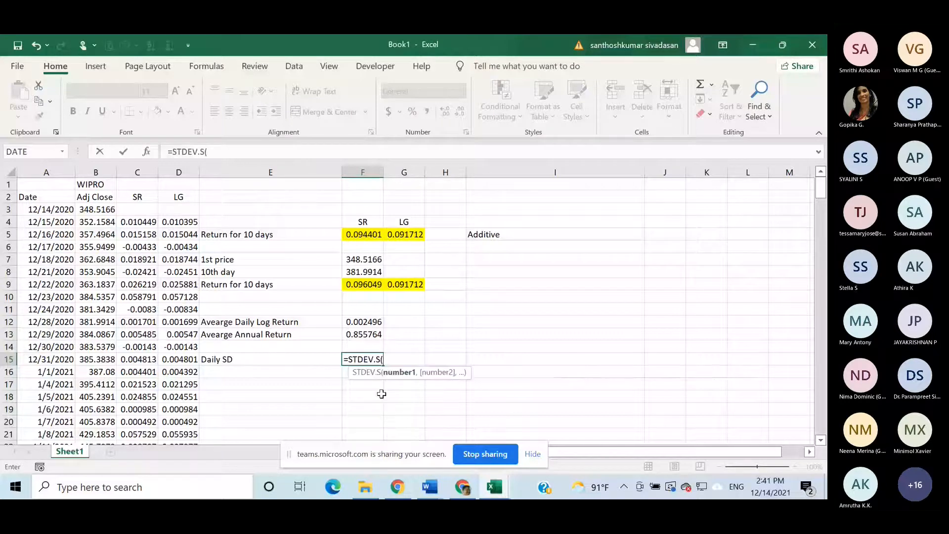
pyautogui.click(185, 222)
pyautogui.hotkey('ctrl', 'shift', 'Down')
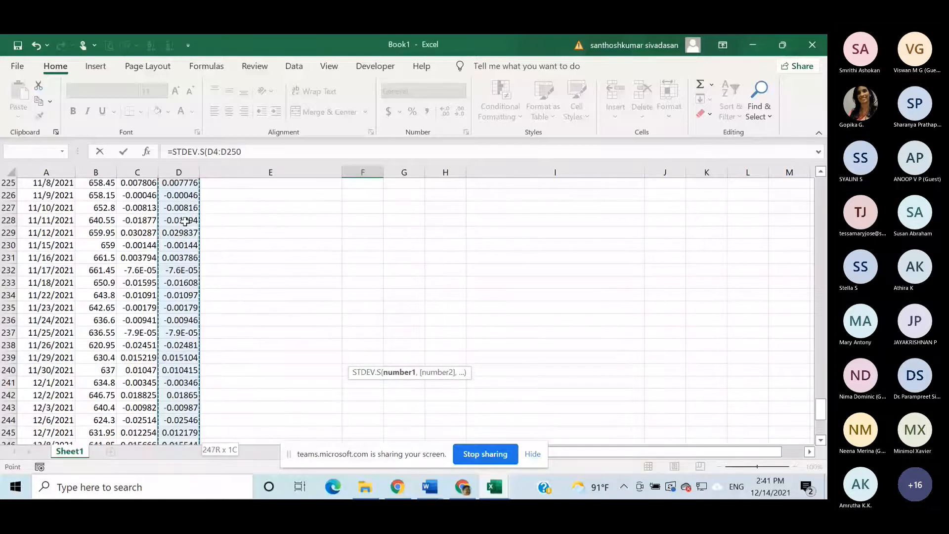
pyautogui.scroll(-2, 185, 222)
pyautogui.press('Escape')
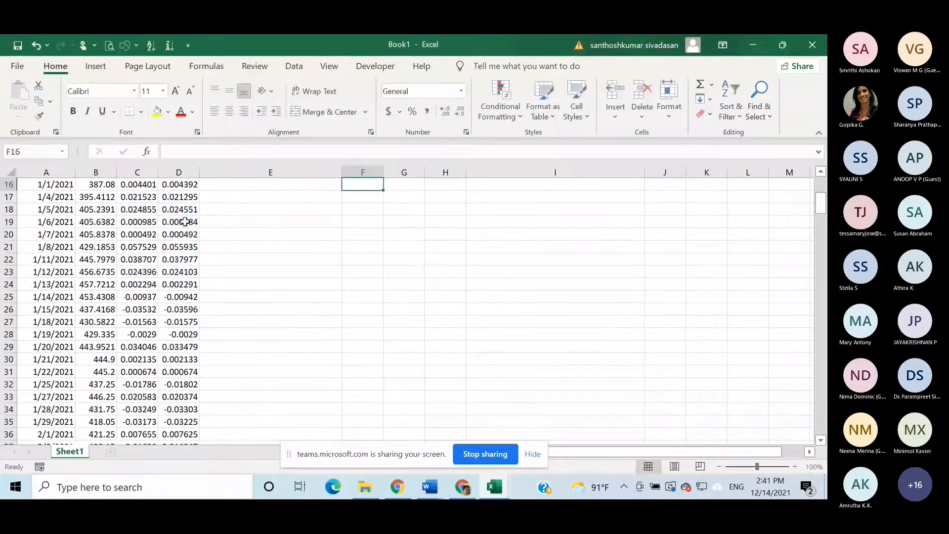
pyautogui.scroll(2, 362, 235)
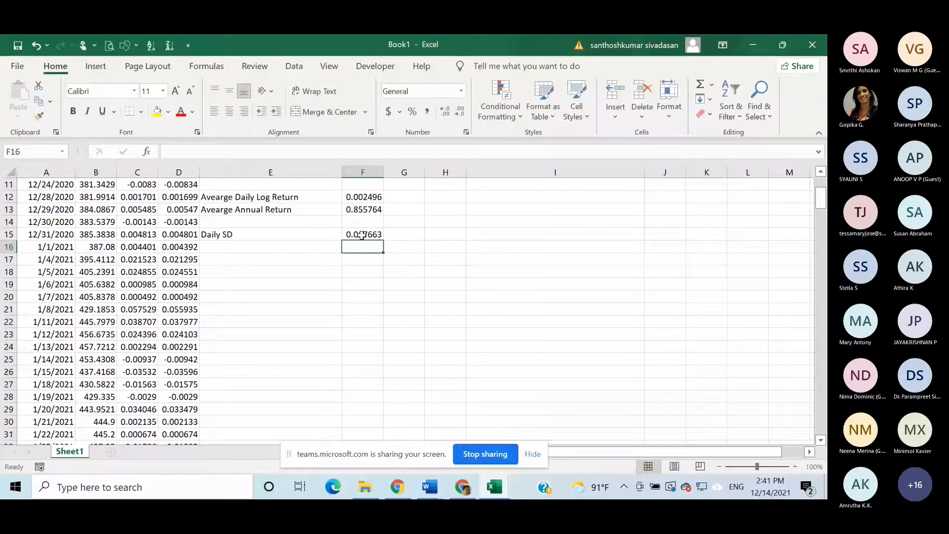
pyautogui.click(363, 236)
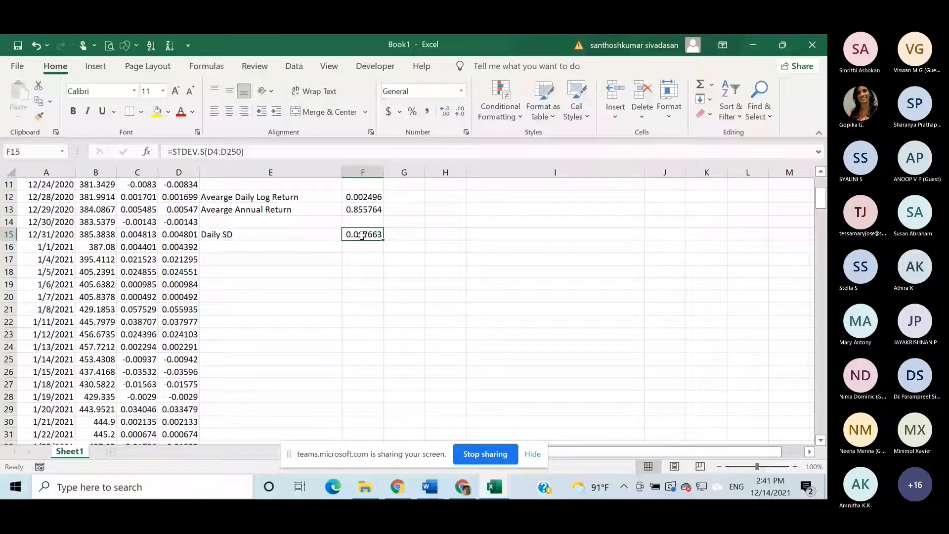
# - Label E16 "Annual SD" beneath the daily standard deviation label
pyautogui.click(251, 248)
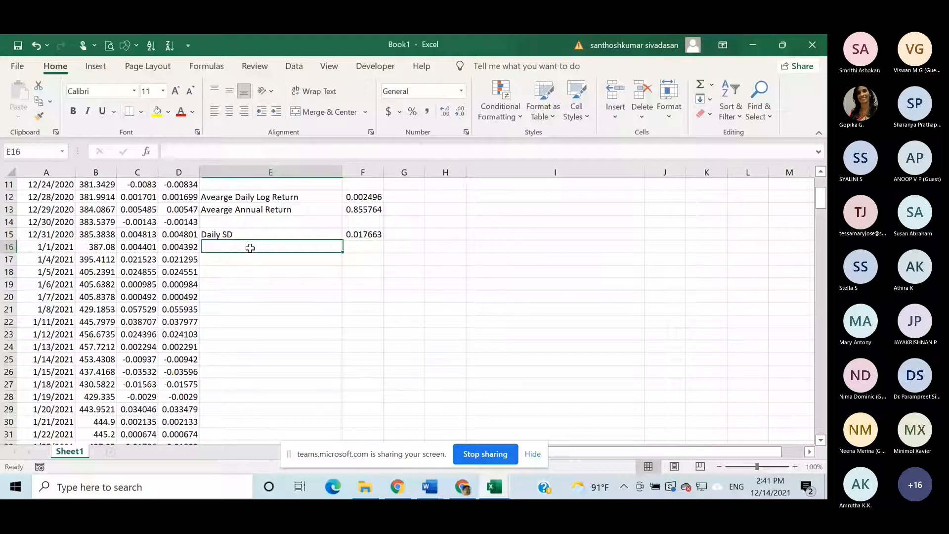
pyautogui.write('Annual ')
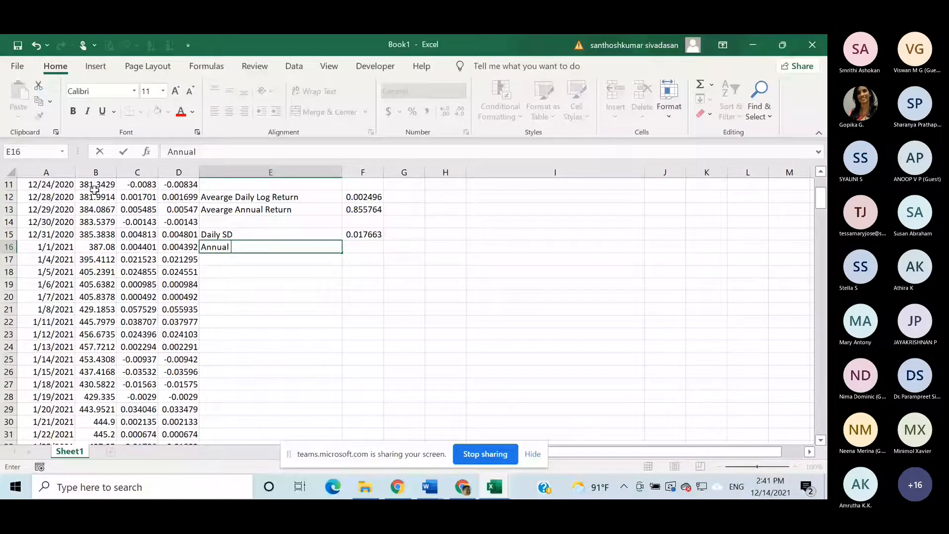
pyautogui.write('SD')
# - Annualize the daily standard deviation in F16 with the formula =F15*SQRT(248)
pyautogui.click(356, 247)
pyautogui.write('=')
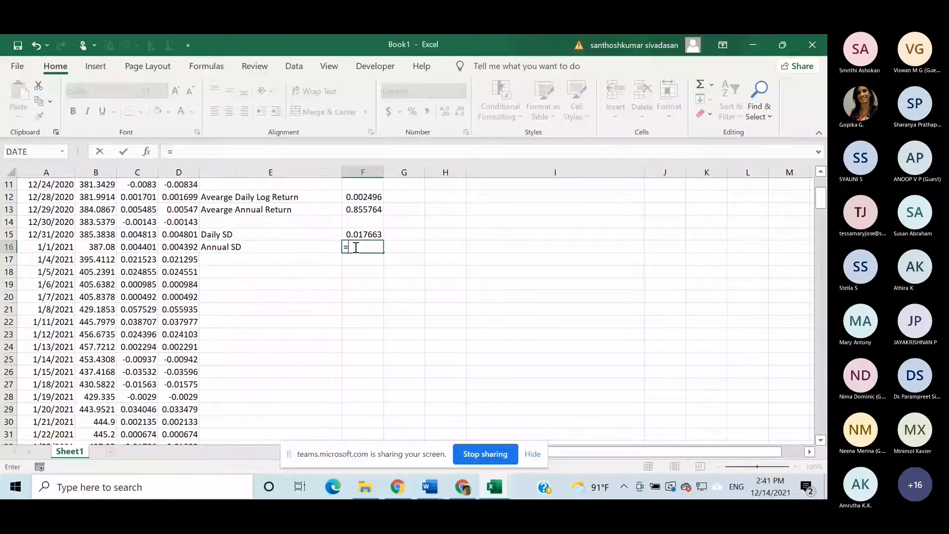
pyautogui.click(364, 236)
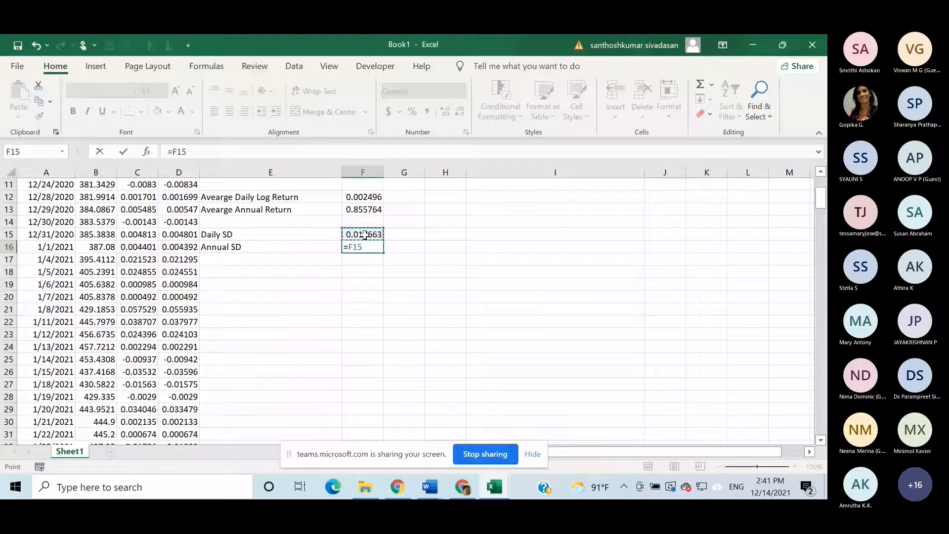
pyautogui.write('*')
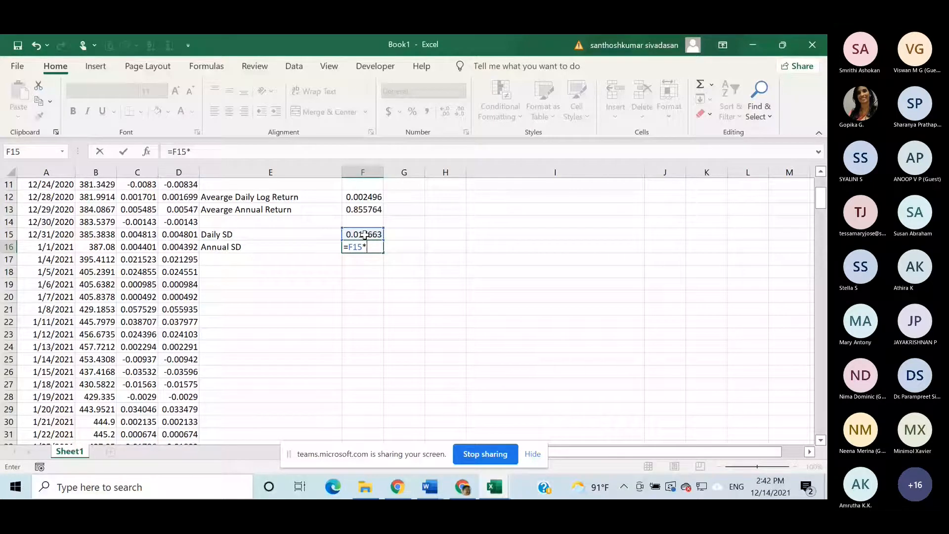
pyautogui.write('sq')
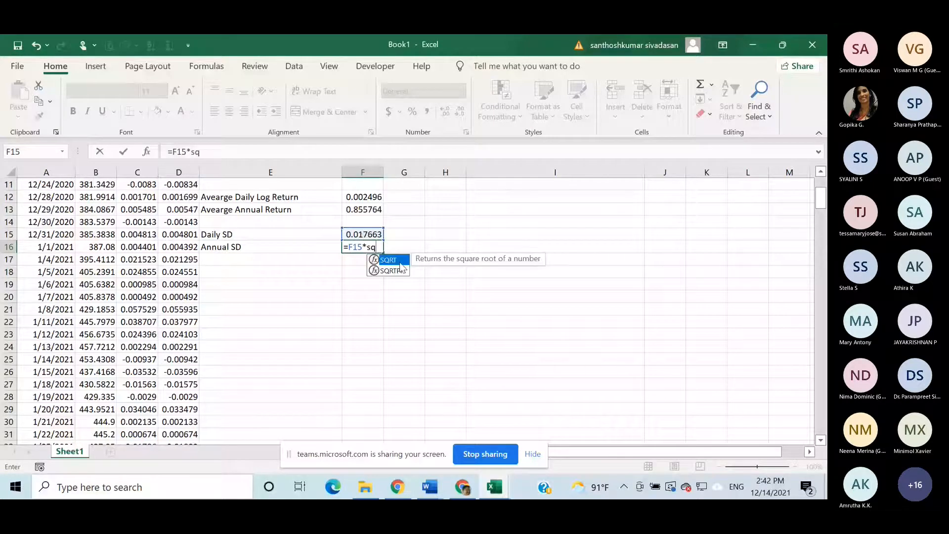
pyautogui.doubleClick(400, 262)
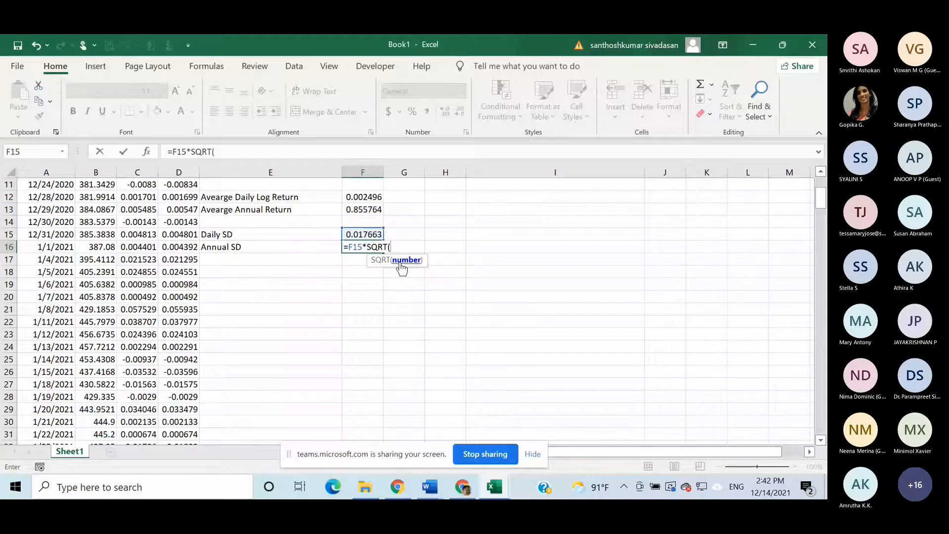
pyautogui.write('248')
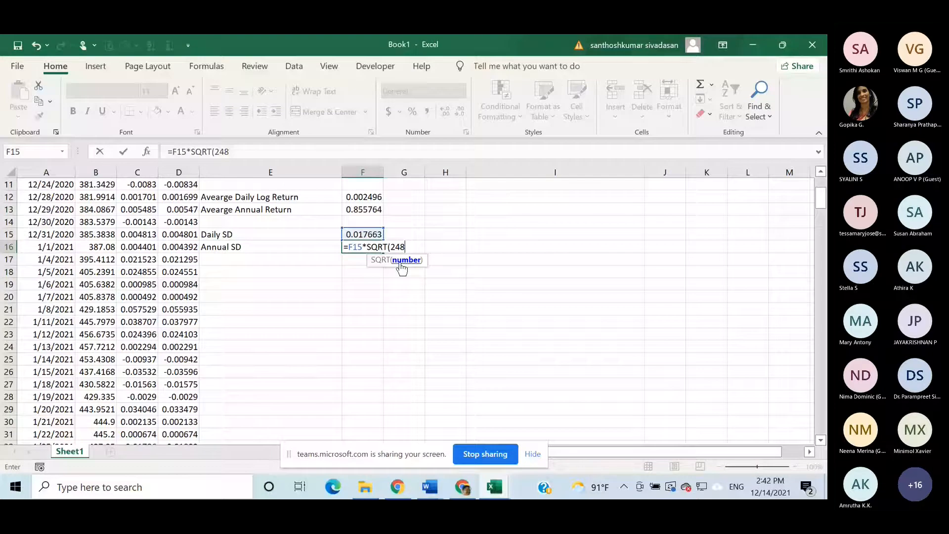
pyautogui.write(')')
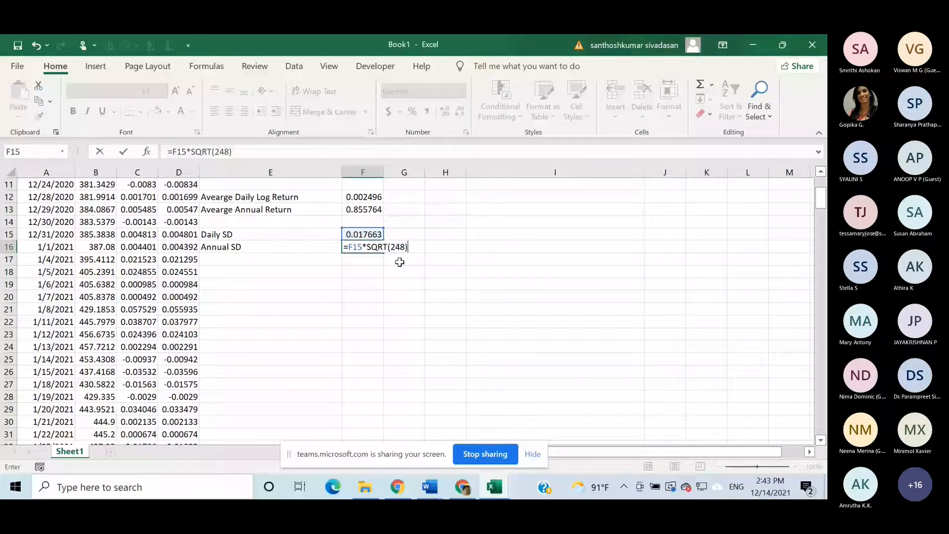
# - Commit the annual standard deviation formula =F15*SQRT(248) in F16 and reopen the cell to check it
pyautogui.press('Return')
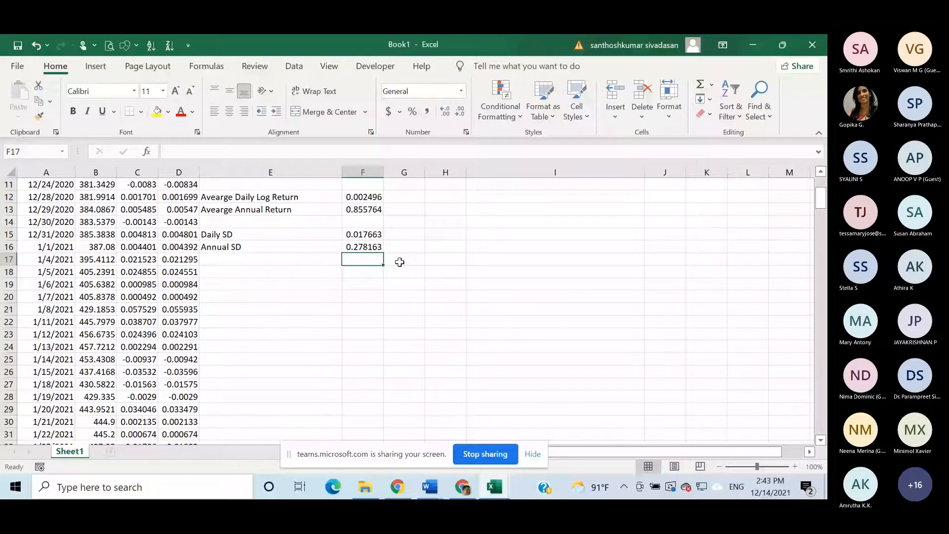
pyautogui.scroll(3, 399, 262)
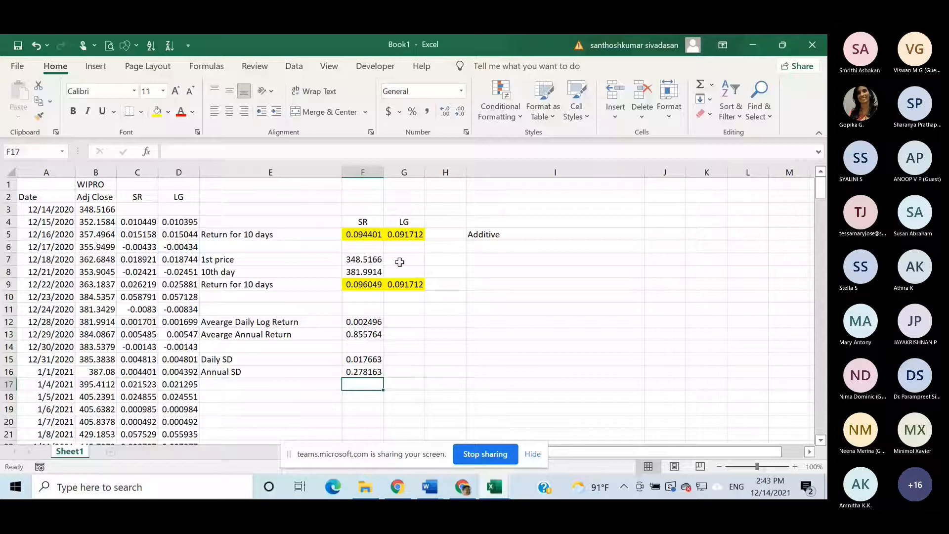
pyautogui.click(364, 372)
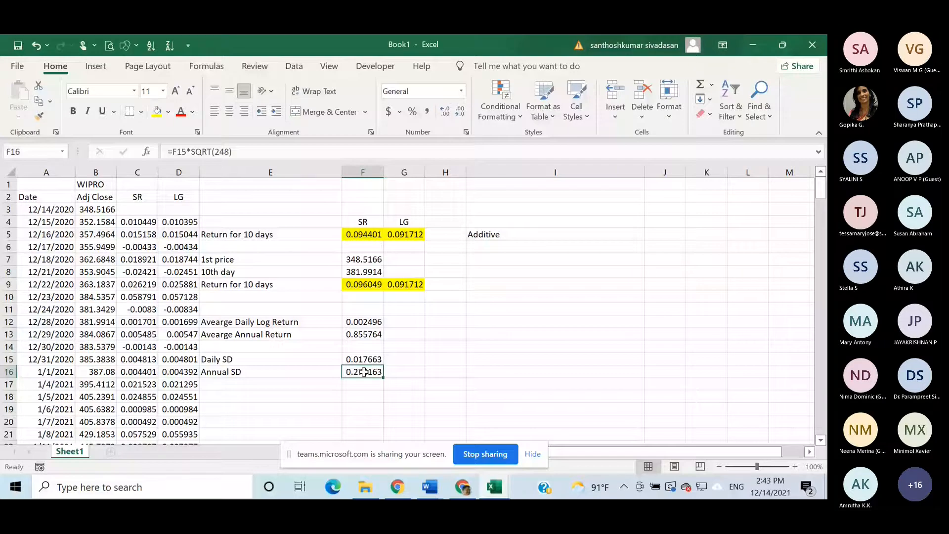
pyautogui.doubleClick(364, 372)
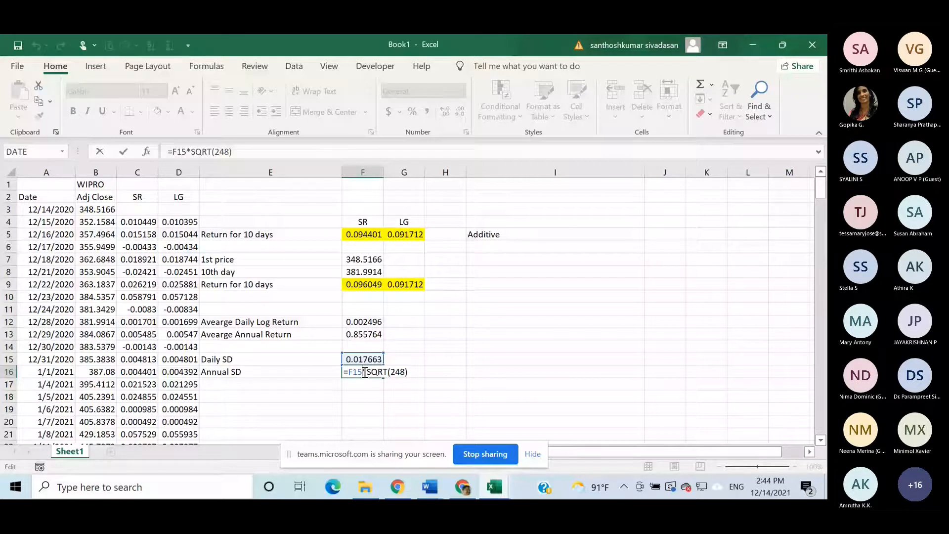
pyautogui.press('Return')
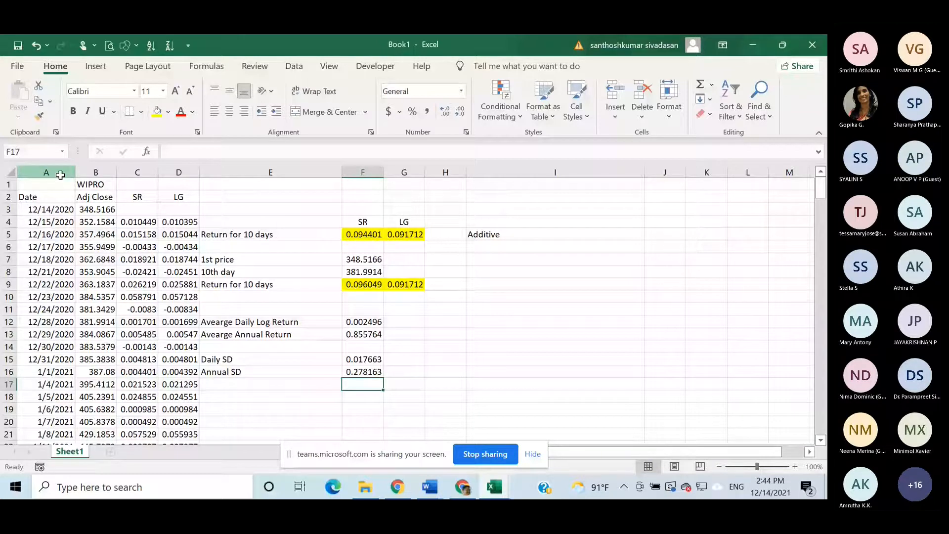
# - Copy the date and Wipro adjusted close columns A:B into a new sheet, starting at A1
pyautogui.moveTo(60, 175)
pyautogui.mouseDown()
pyautogui.moveTo(95, 172)
pyautogui.moveTo(59, 172)
pyautogui.mouseUp()
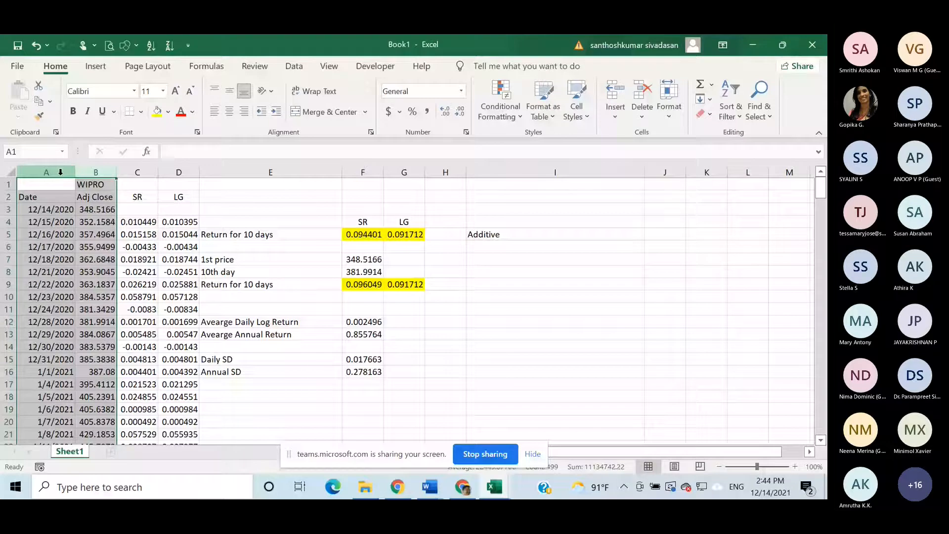
pyautogui.hotkey('ctrl', 'c')
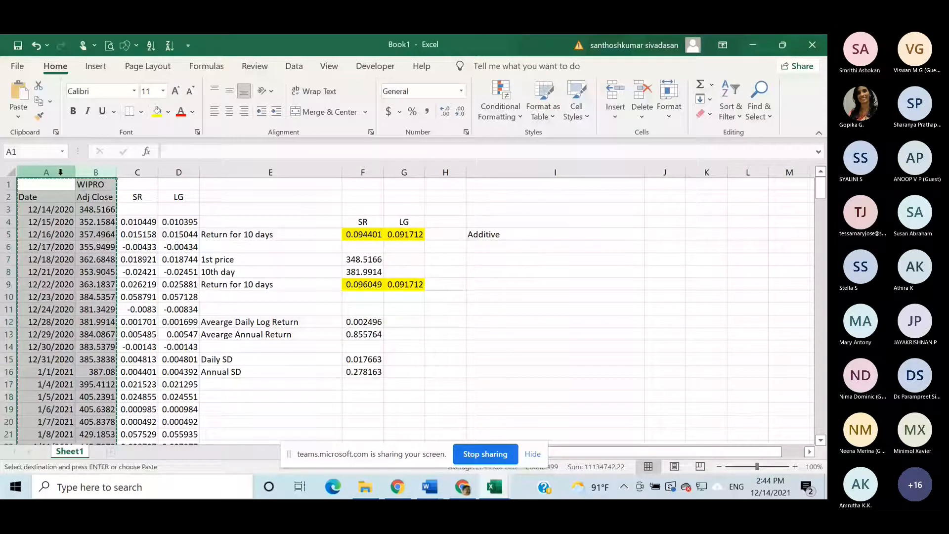
pyautogui.click(110, 451)
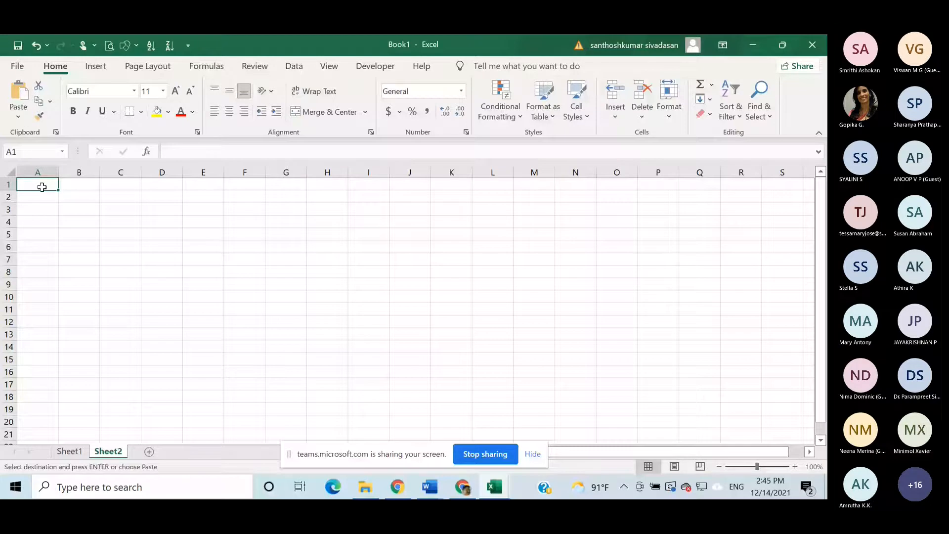
pyautogui.hotkey('ctrl', 'v')
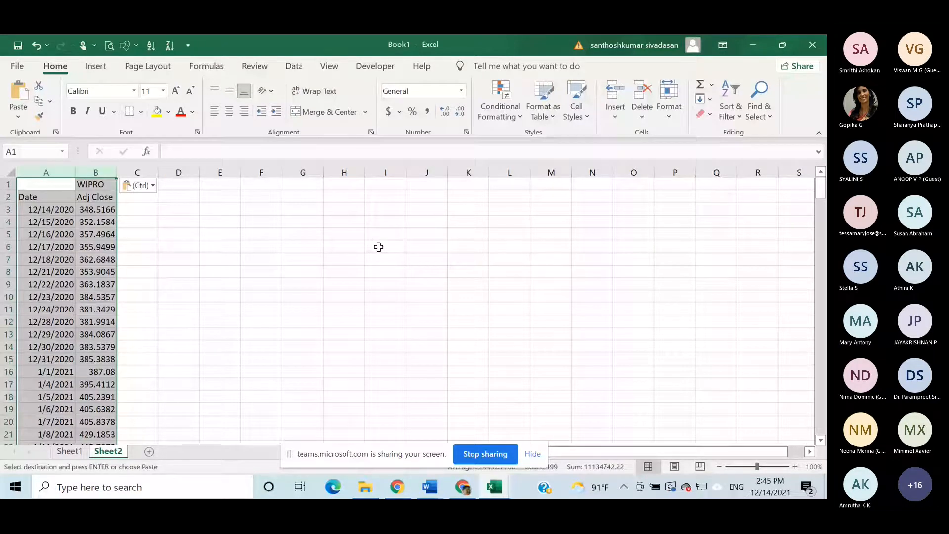
pyautogui.press('Right')
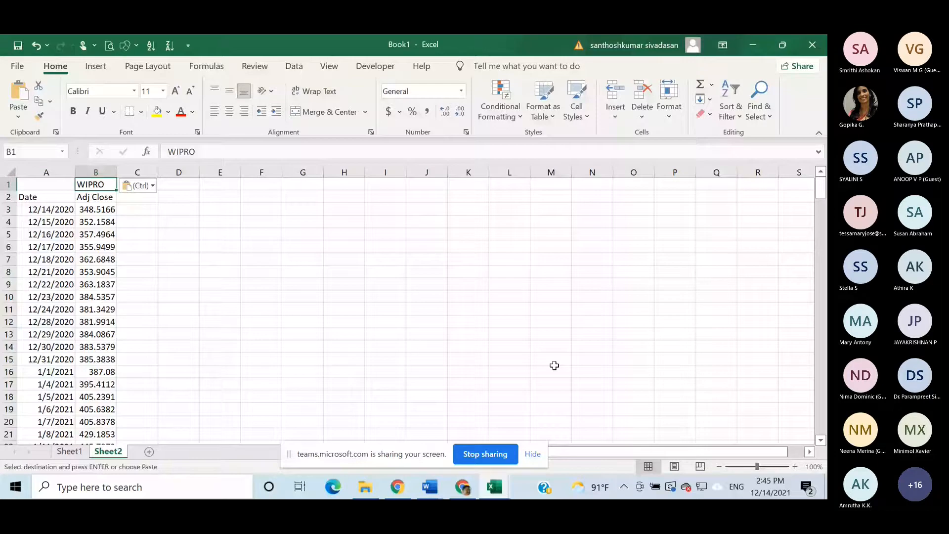
# - Switch to Yahoo Finance in Chrome, search for "relian" and open the NSI quote for Reliance Industries Limited
pyautogui.click(464, 488)
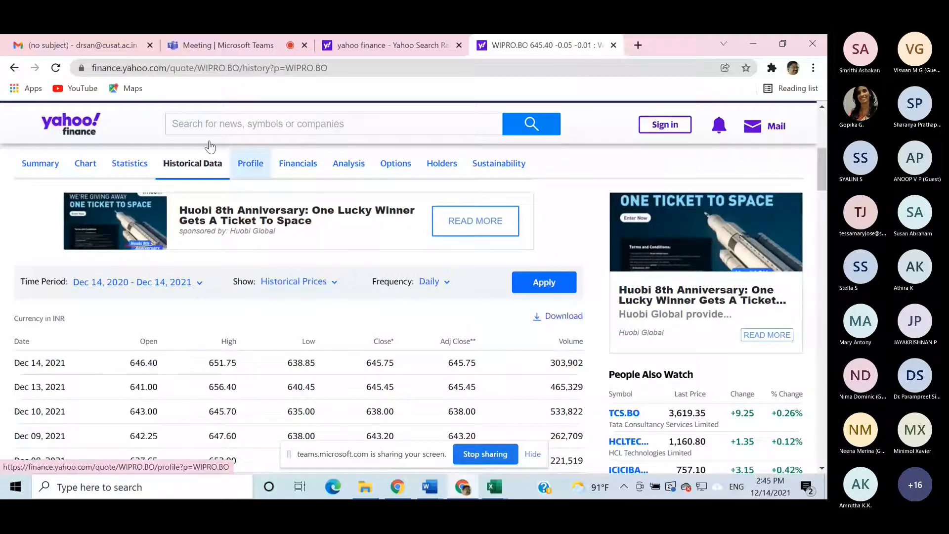
pyautogui.click(190, 123)
pyautogui.write('relia')
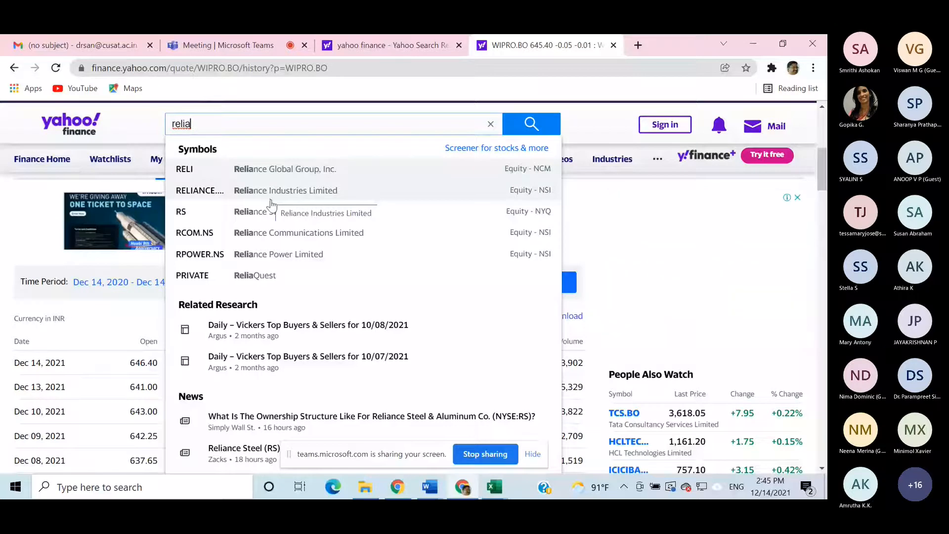
pyautogui.write('a')
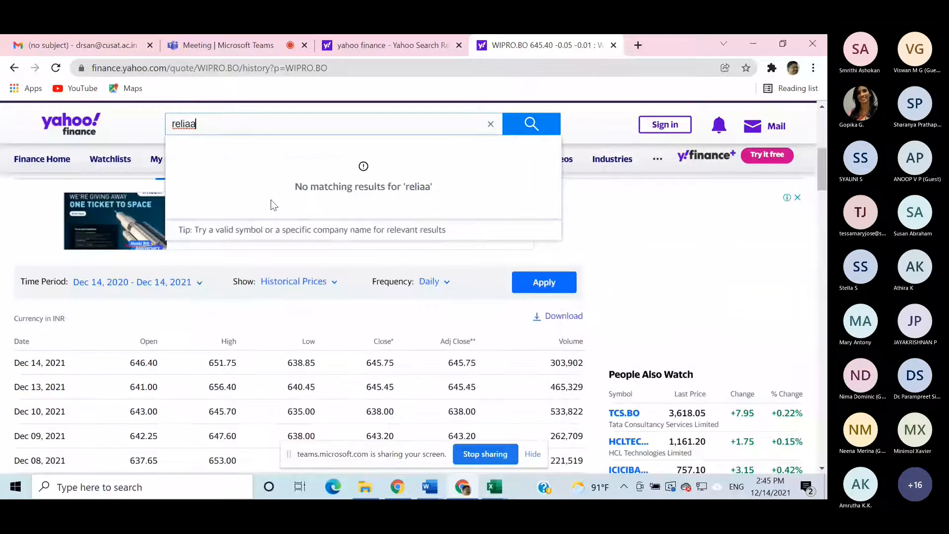
pyautogui.press('BackSpace')
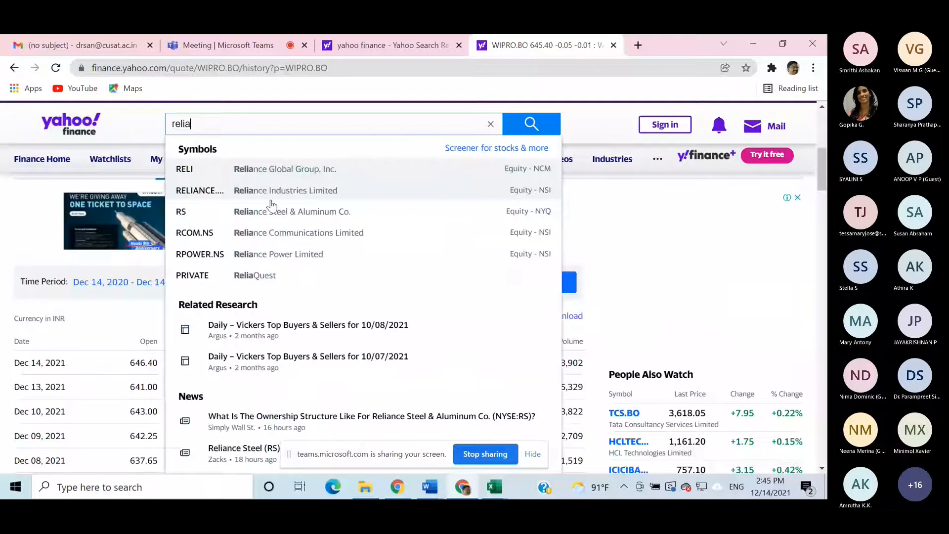
pyautogui.write('n')
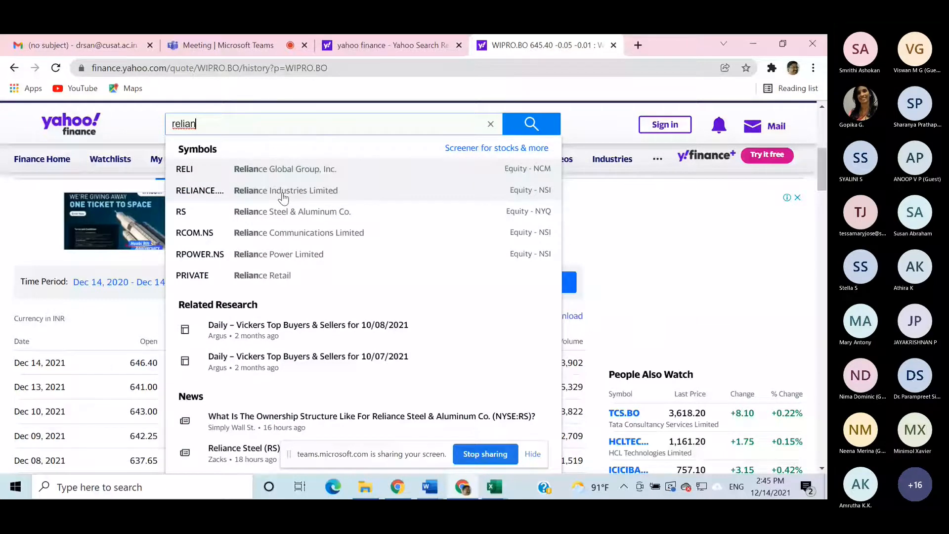
pyautogui.click(283, 198)
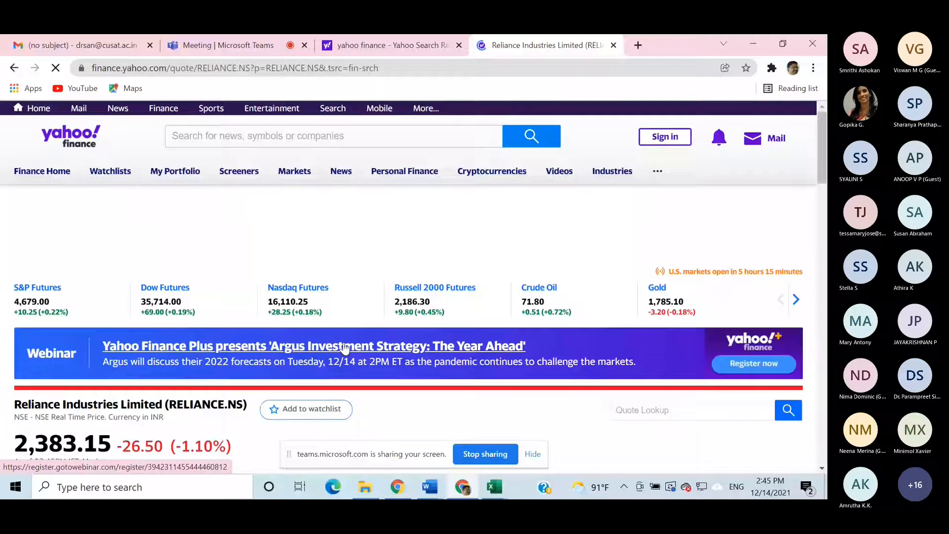
# - Download Reliance's daily historical prices for Dec 14, 2020 - Dec 14, 2021 and open the CSV file in Excel
pyautogui.scroll(-5, 344, 348)
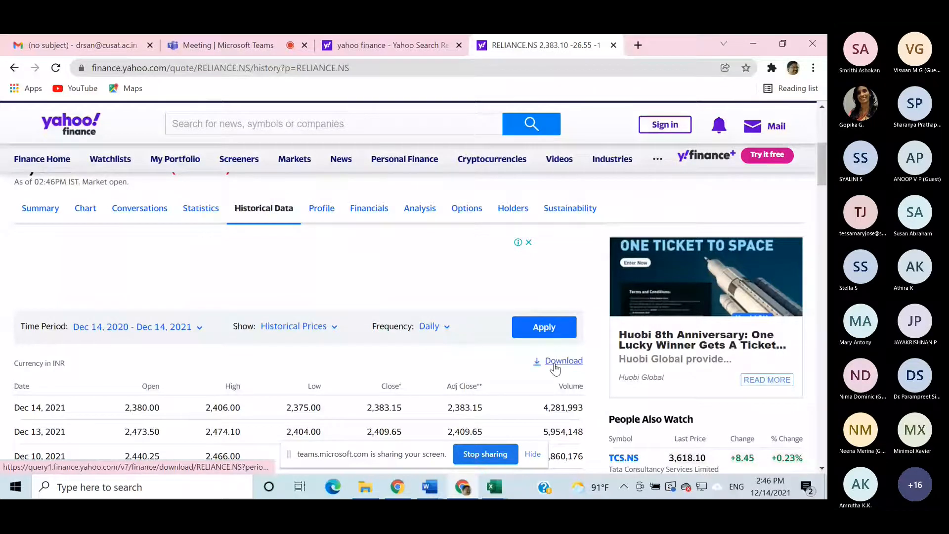
pyautogui.scroll(-1, 435, 394)
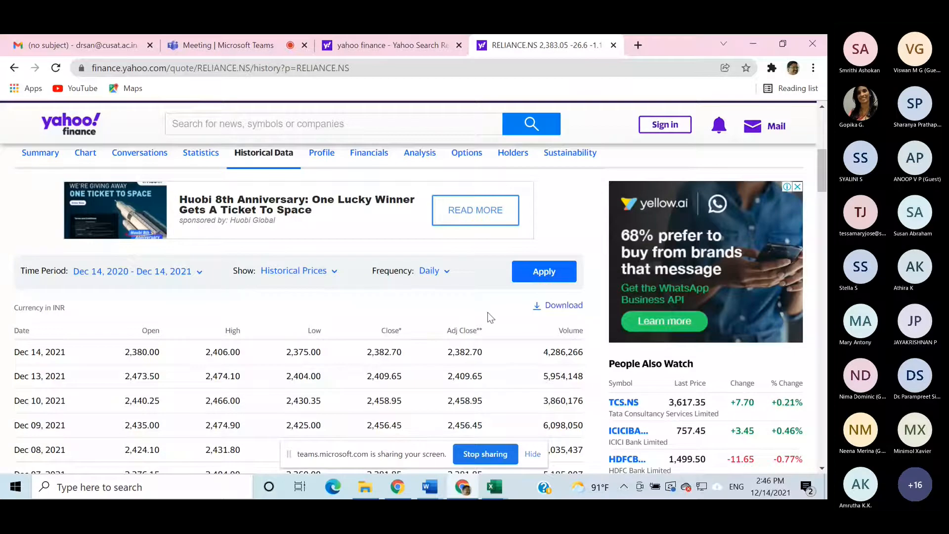
pyautogui.click(564, 310)
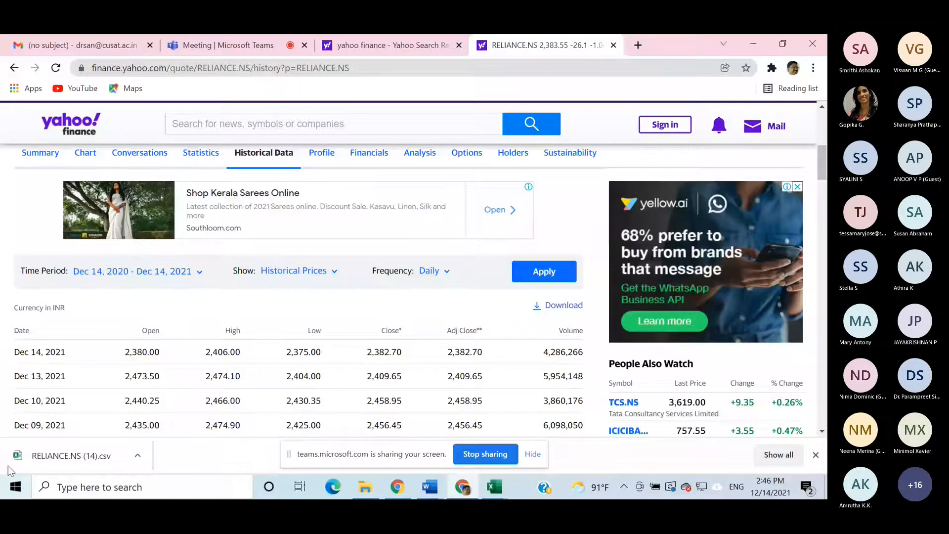
pyautogui.click(47, 456)
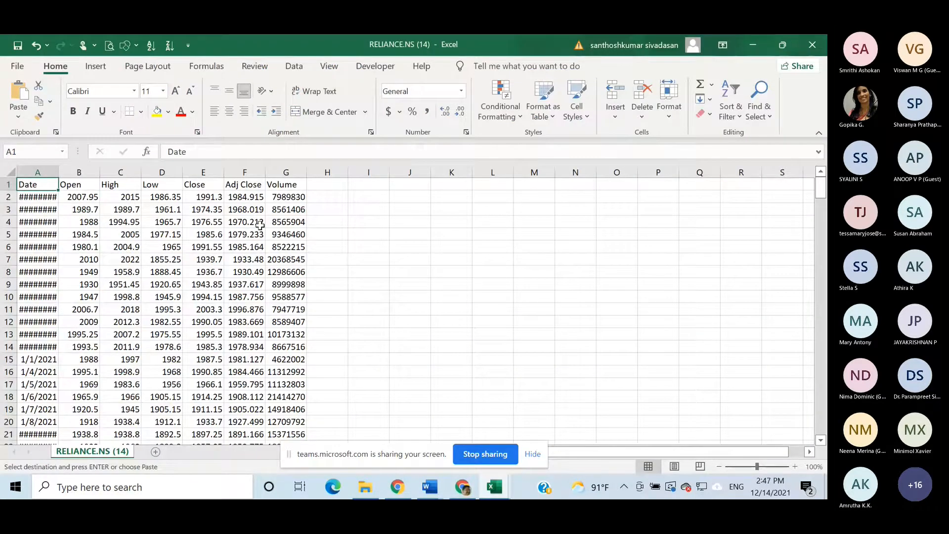
# - Copy the whole Adj Close column from the Reliance file into Sheet2 of Book1, starting at C2
pyautogui.click(248, 184)
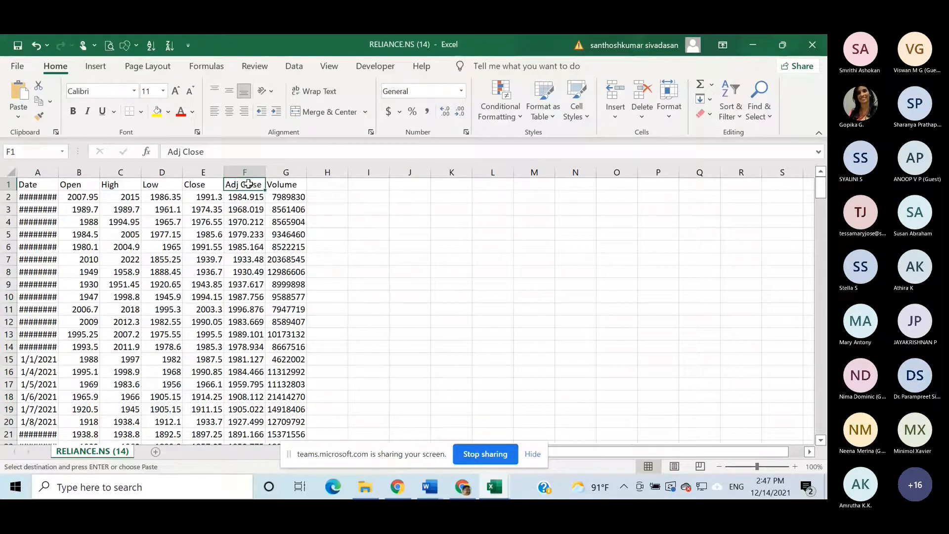
pyautogui.hotkey('ctrl', 'shift', 'Down')
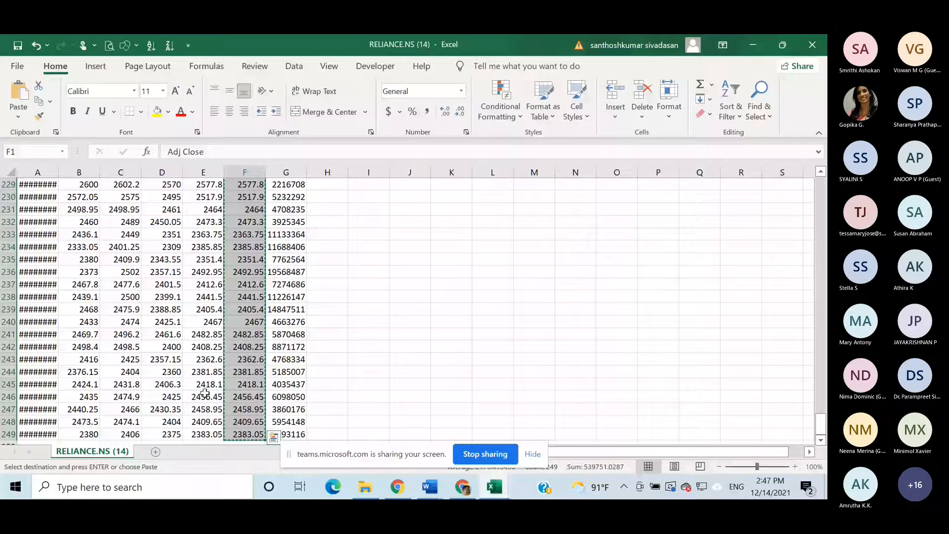
pyautogui.moveTo(515, 434)
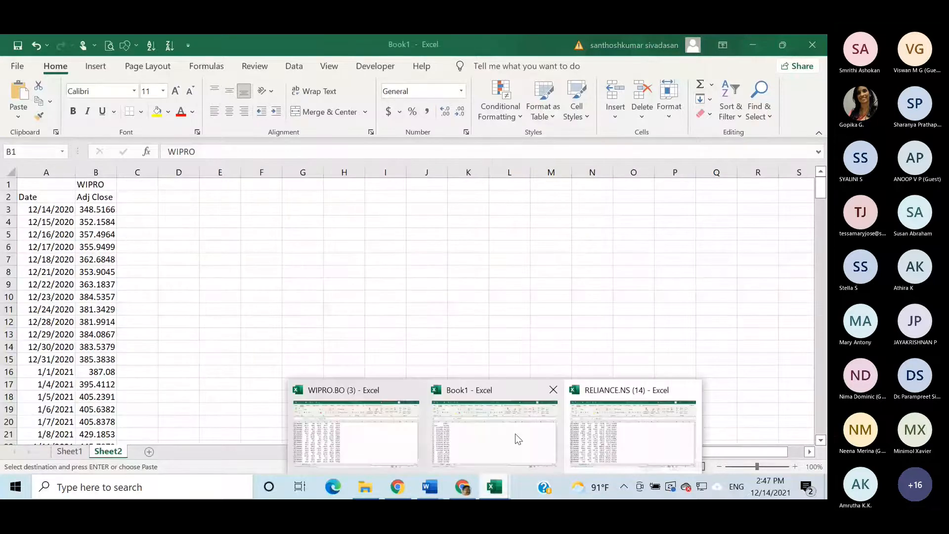
pyautogui.click(515, 434)
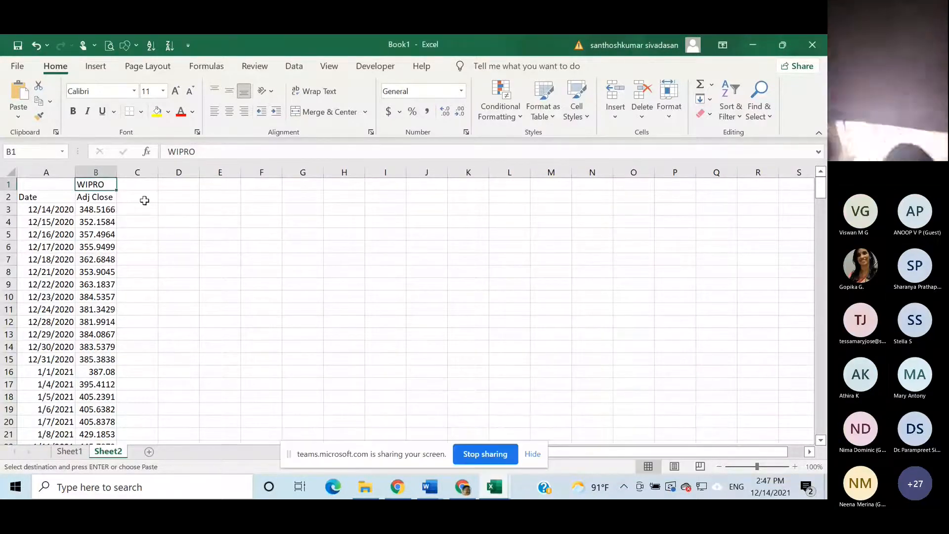
pyautogui.click(144, 200)
pyautogui.hotkey('ctrl', 'v')
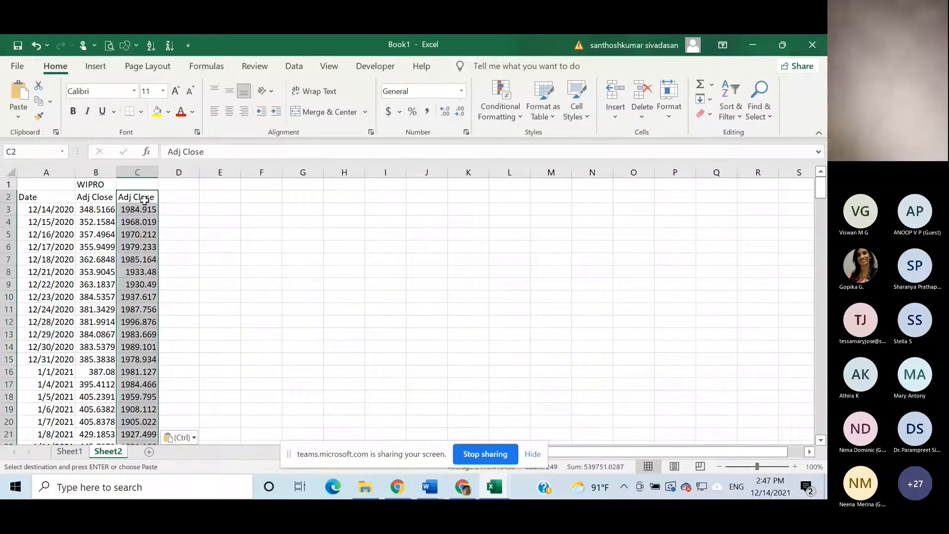
# - Label C1 "RELI" above the Reliance prices, and make the header cells B1:D1 bold and centred
pyautogui.click(135, 184)
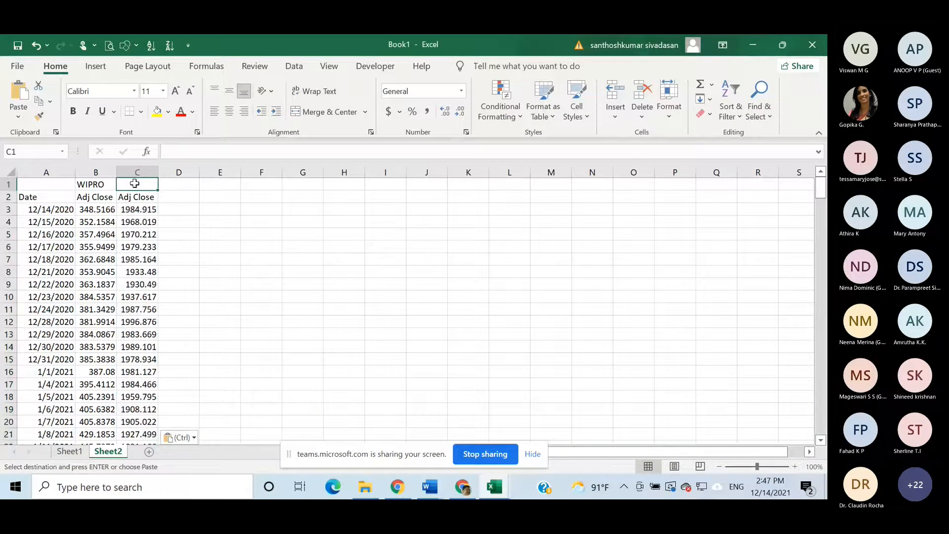
pyautogui.write('R')
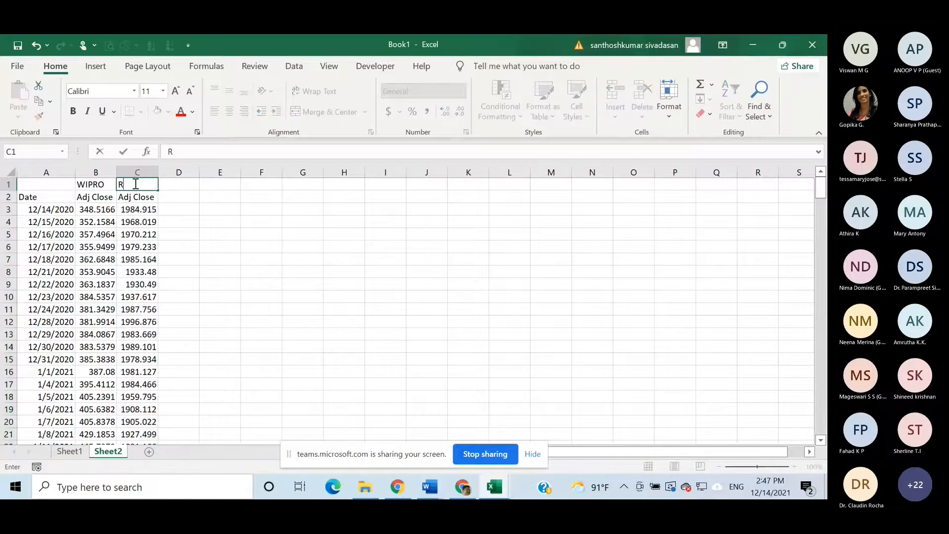
pyautogui.write('ELI')
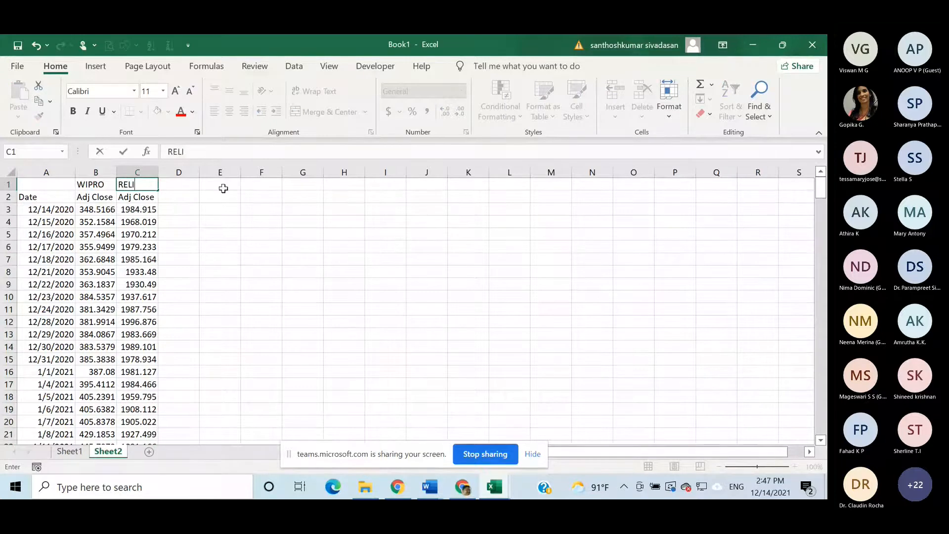
pyautogui.moveTo(95, 184); pyautogui.dragTo(188, 185)
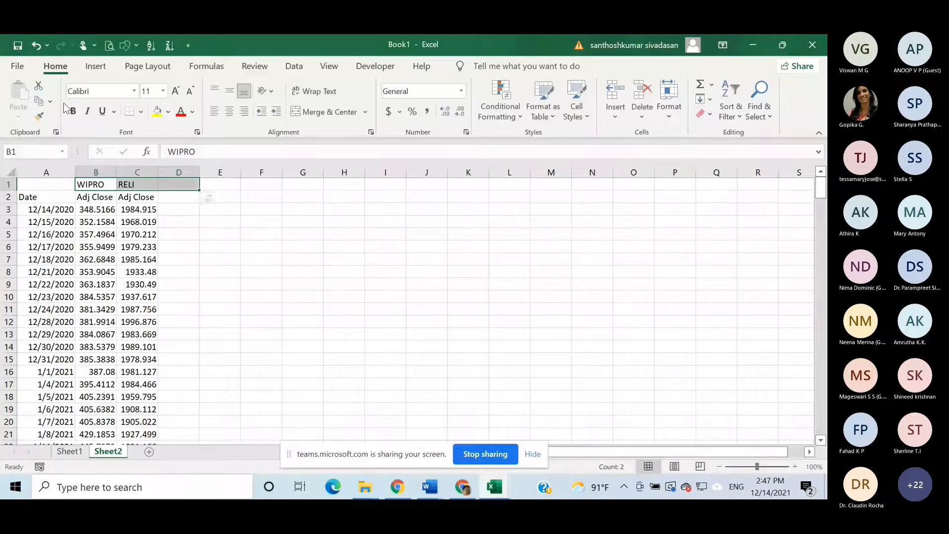
pyautogui.click(72, 111)
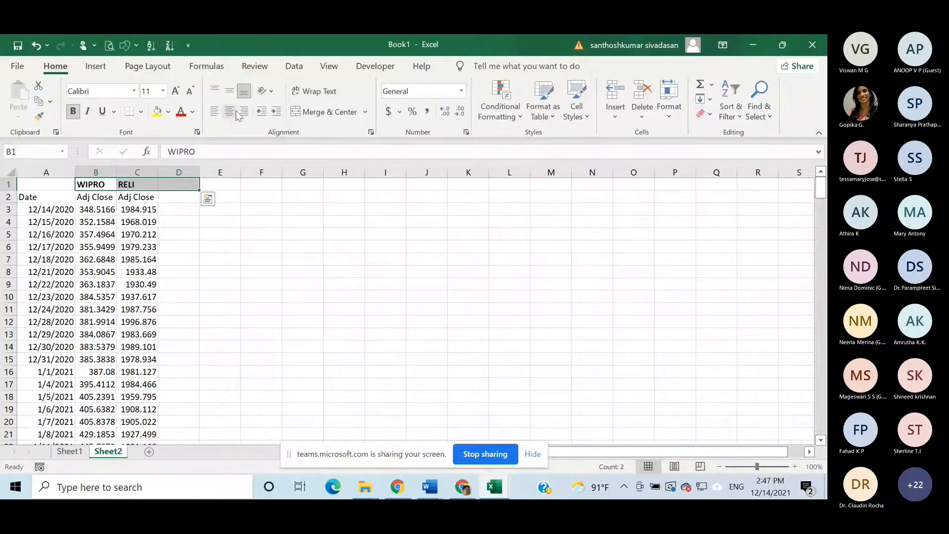
pyautogui.click(229, 112)
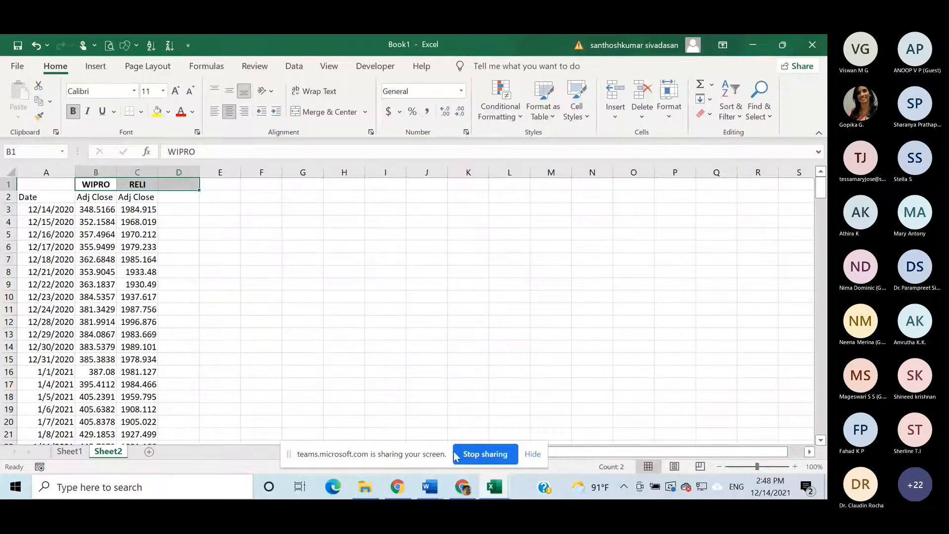
# - Switch to Yahoo Finance in Chrome, search for "Infy" and open the BSE quote for Infosys Limited (INFY.BO)
pyautogui.click(463, 489)
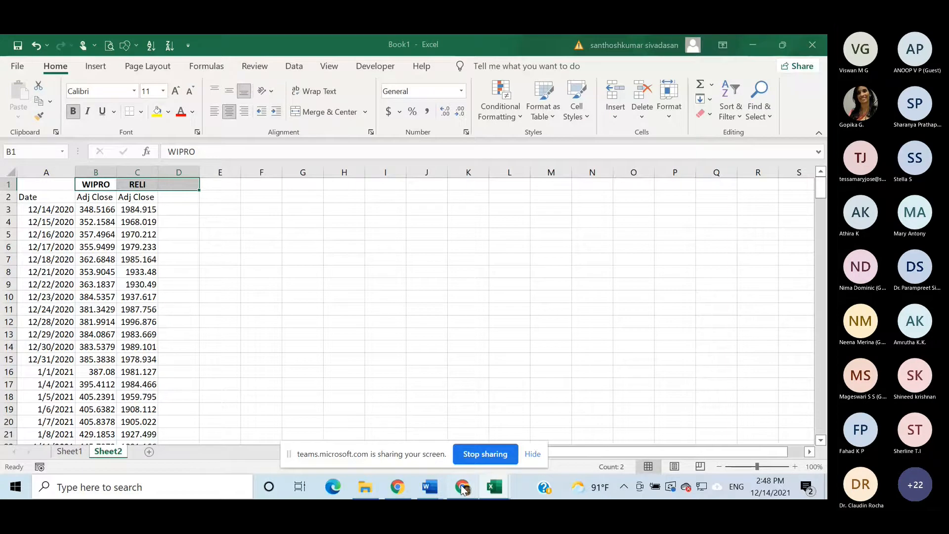
pyautogui.click(463, 489)
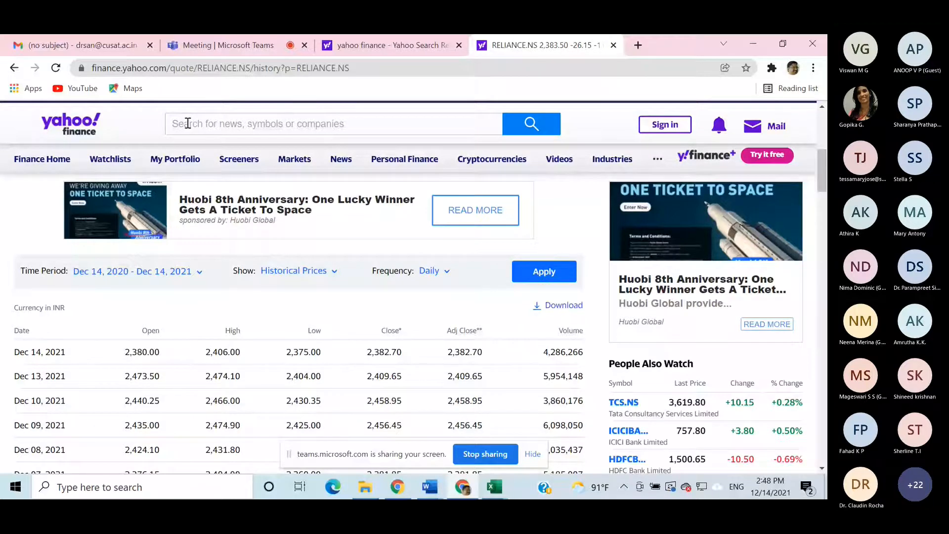
pyautogui.click(188, 123)
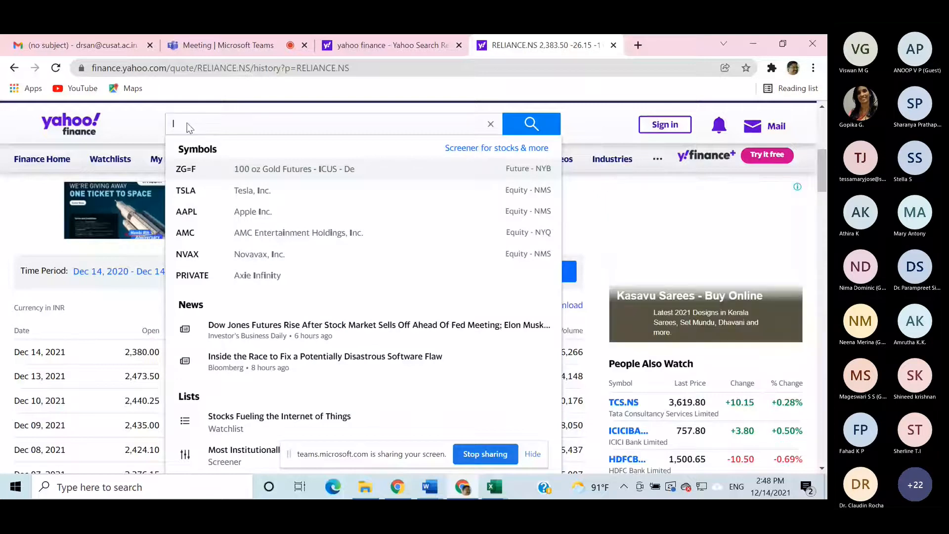
pyautogui.write('Infy')
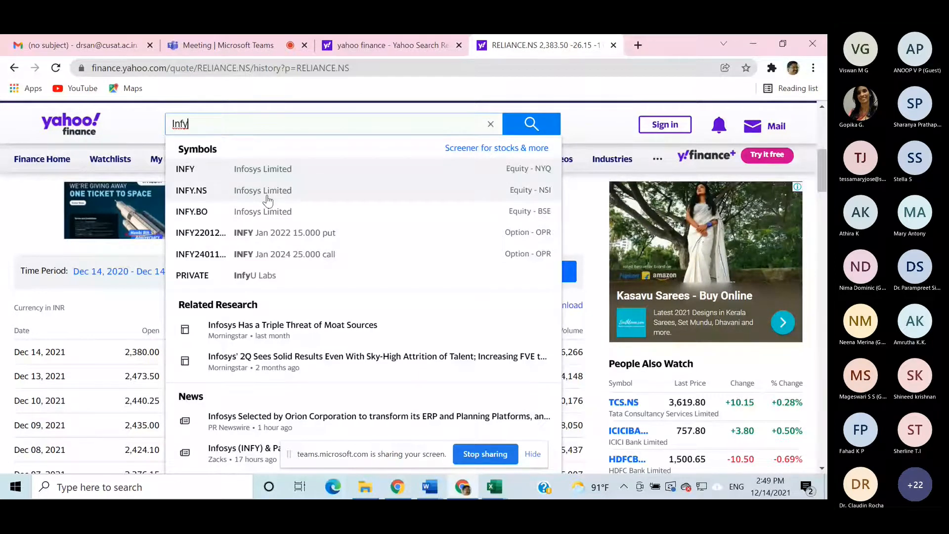
pyautogui.doubleClick(269, 211)
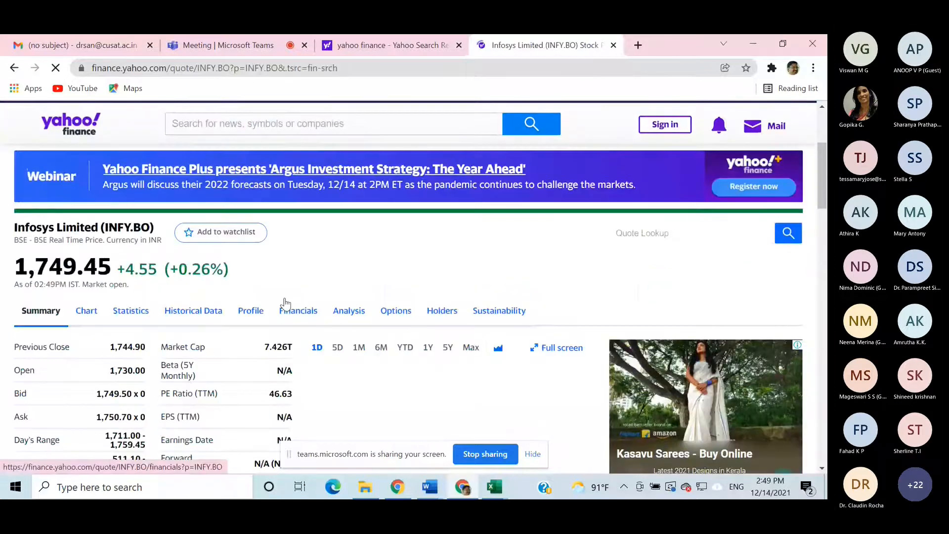
# - Download Infosys's daily historical prices for Dec 14, 2020 - Dec 14, 2021 and open the CSV file in Excel
pyautogui.scroll(-2, 288, 301)
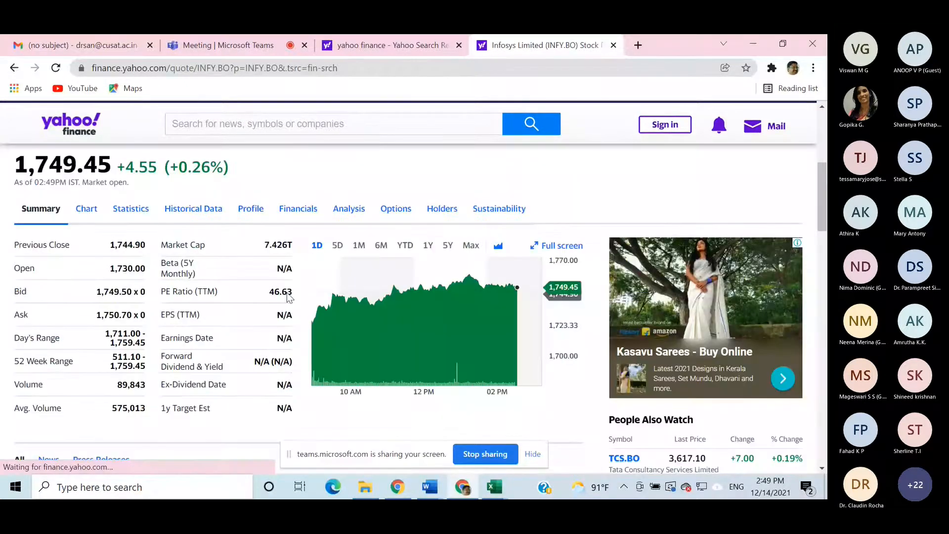
pyautogui.click(178, 205)
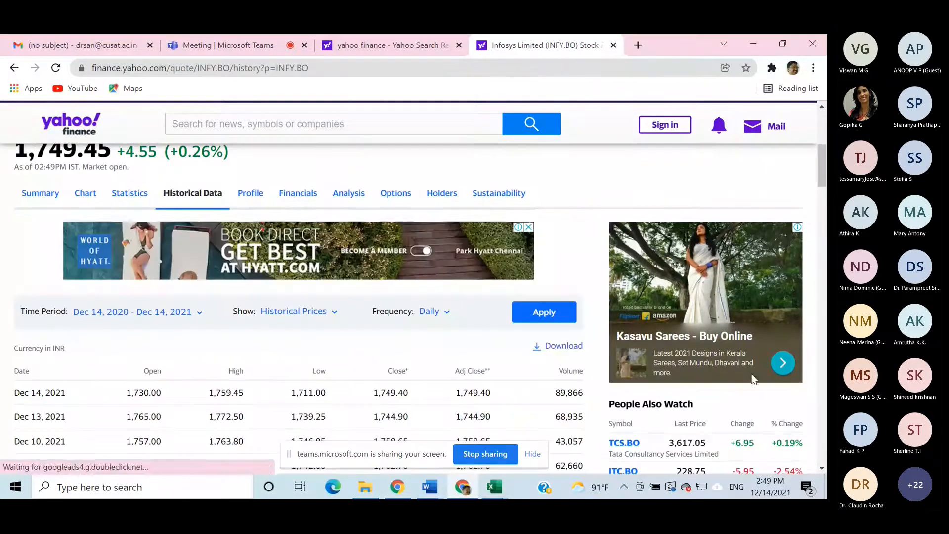
pyautogui.click(562, 346)
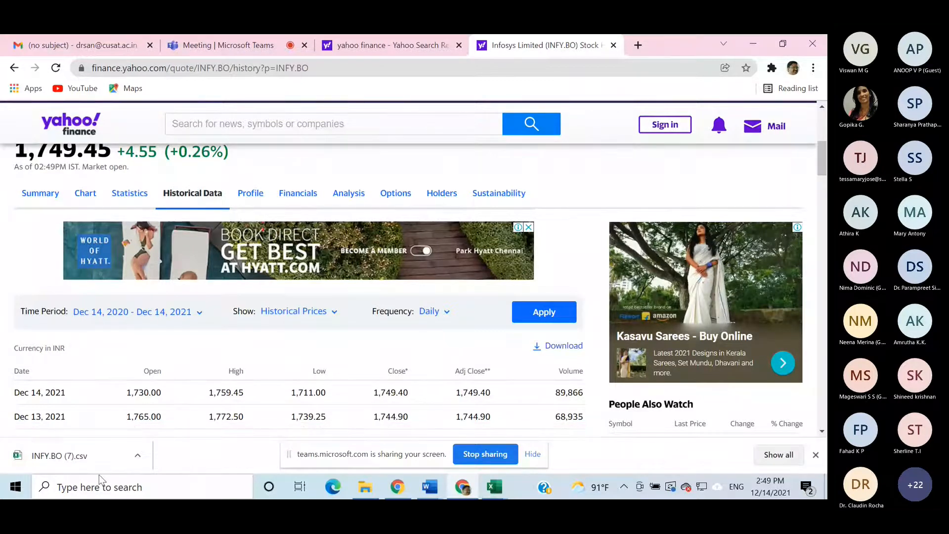
pyautogui.click(100, 457)
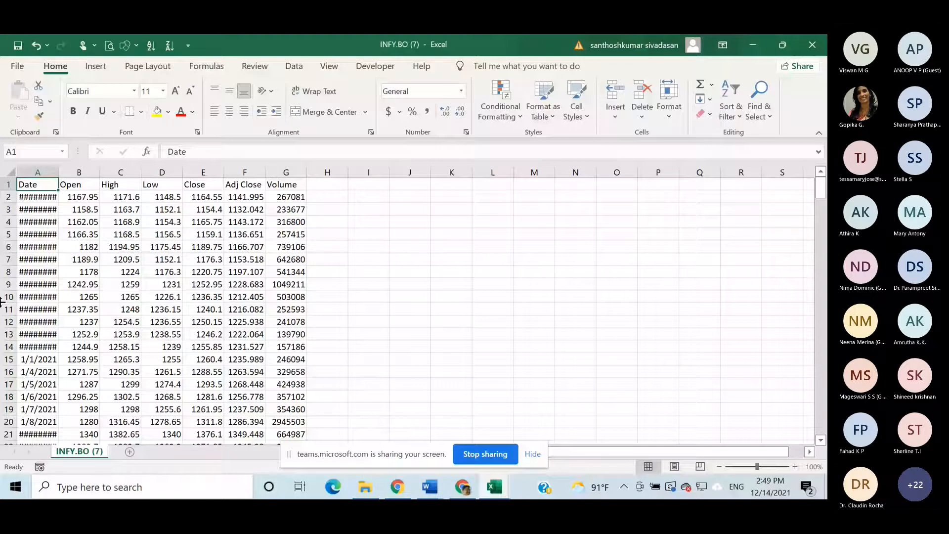
# - Copy the whole Adj Close column from the Infosys file into Sheet2 of Book1, starting at D2
pyautogui.click(254, 184)
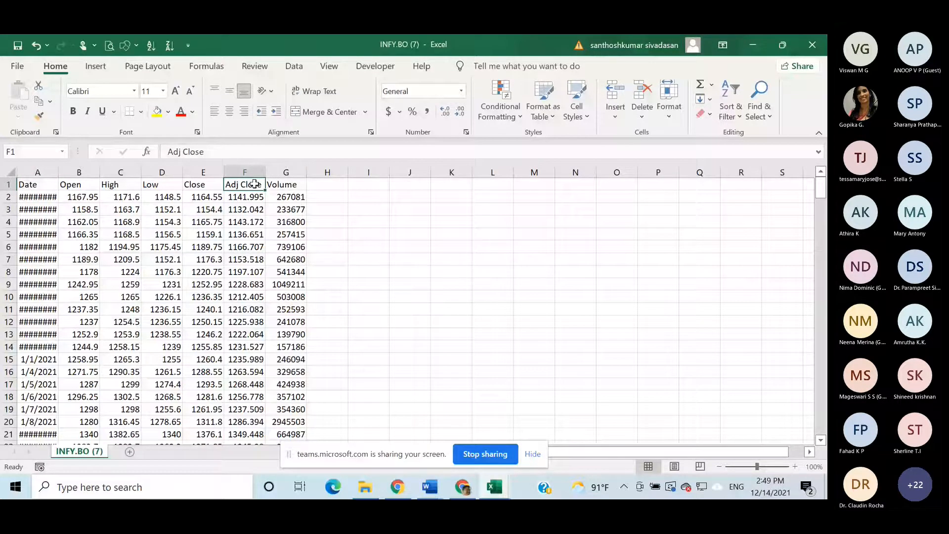
pyautogui.hotkey('ctrl', 'shift', 'Down')
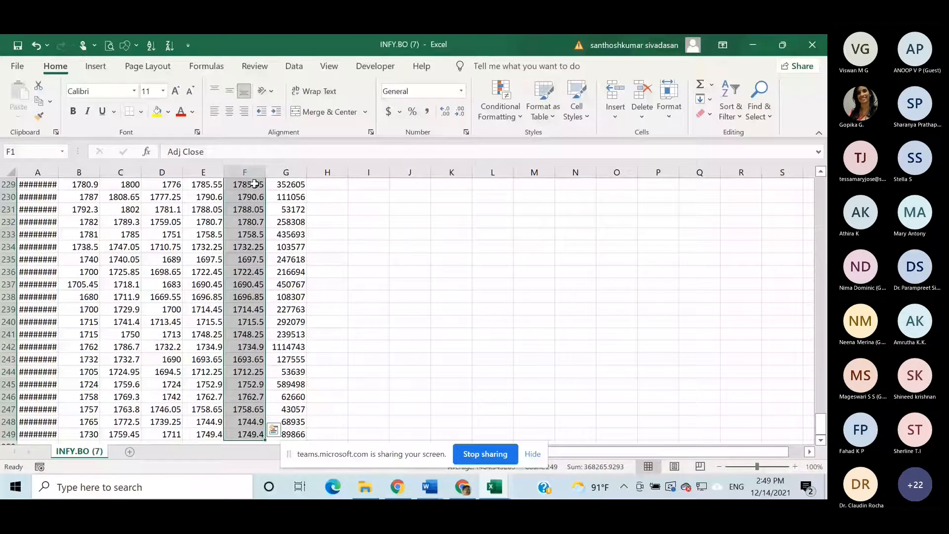
pyautogui.hotkey('ctrl', 'c')
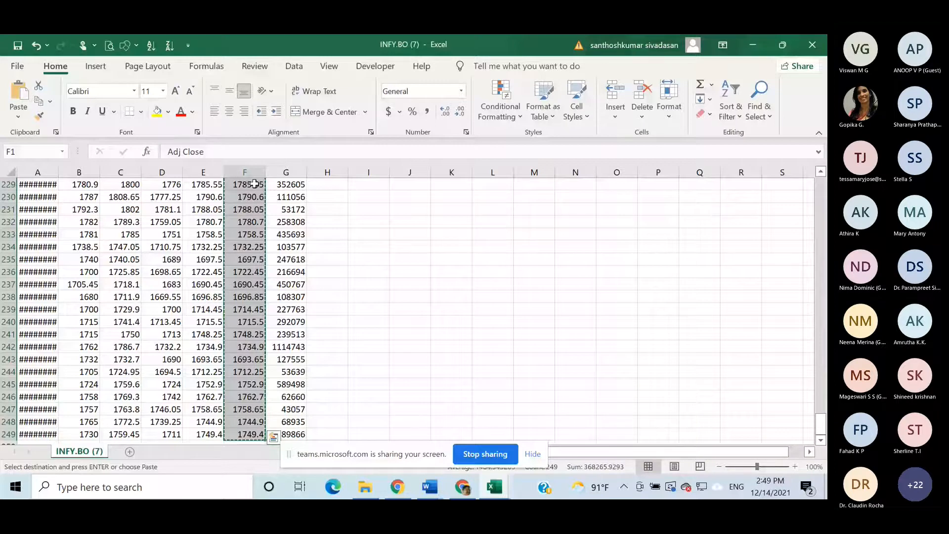
pyautogui.click(500, 492)
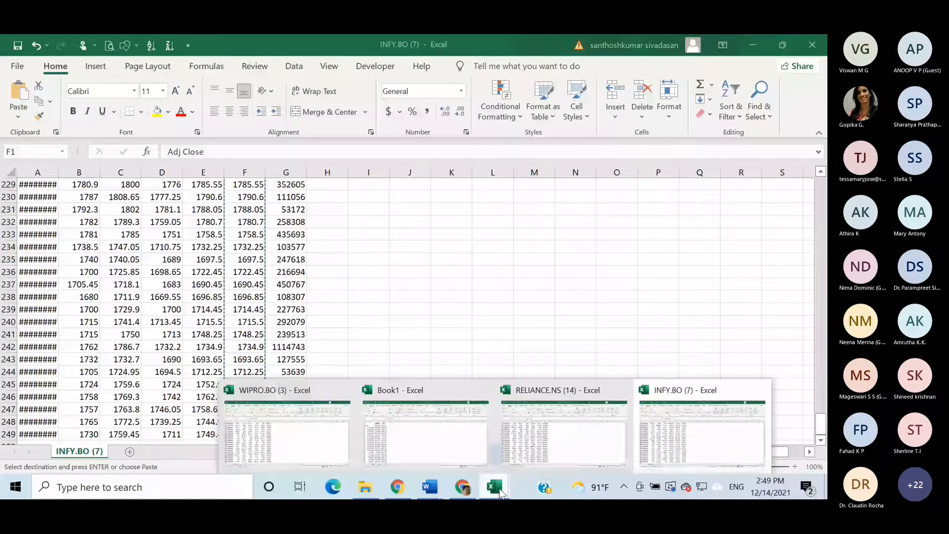
pyautogui.click(436, 442)
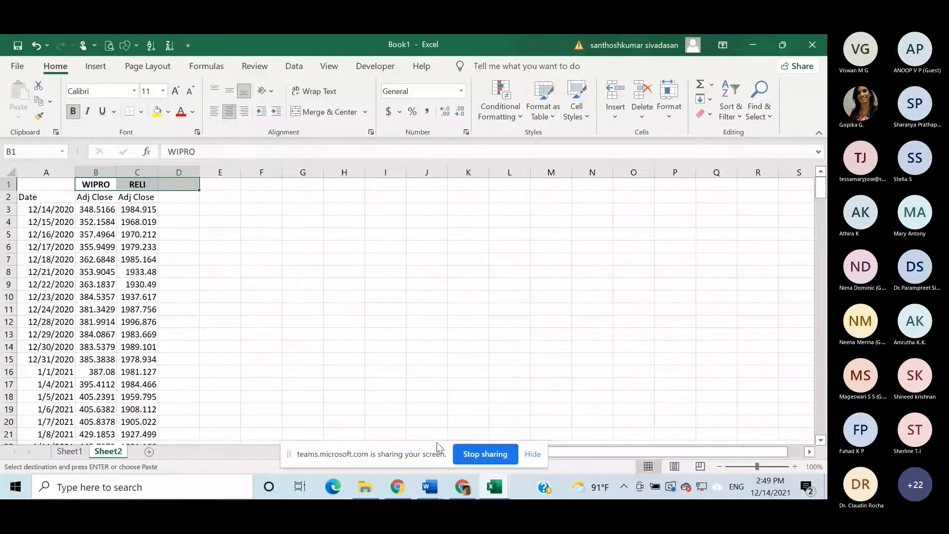
pyautogui.click(181, 197)
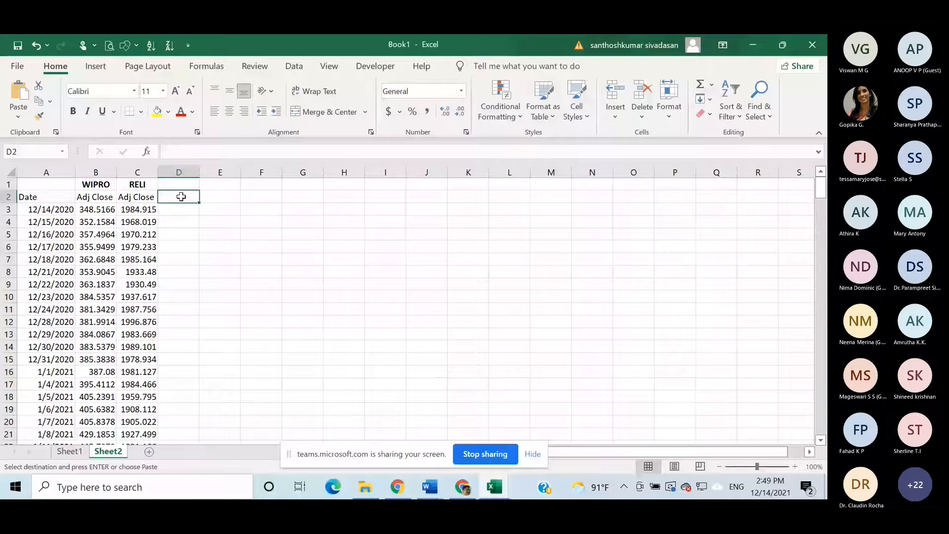
pyautogui.hotkey('ctrl', 'v')
# - Label cell D1 "INFY" above the Infosys prices
pyautogui.click(192, 188)
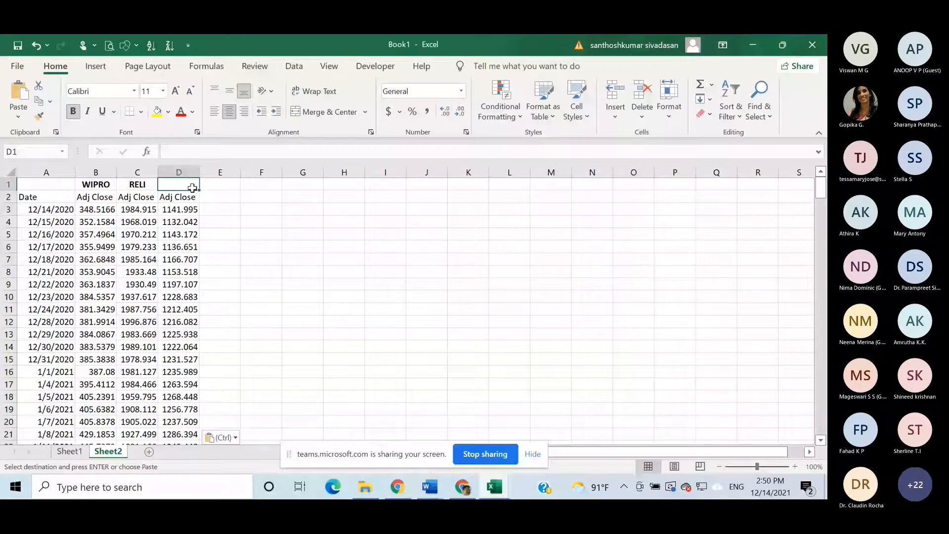
pyautogui.write('INF')
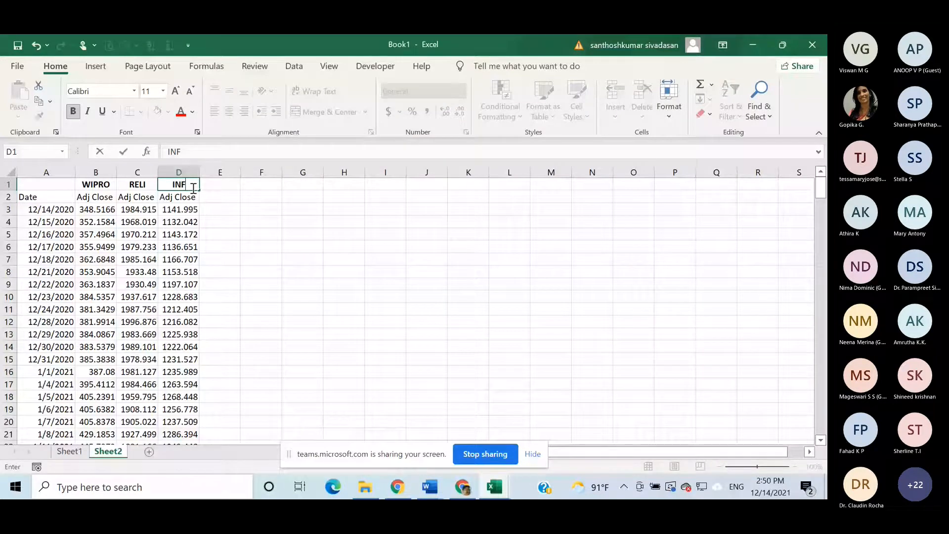
pyautogui.write('Y')
# - Copy the company headers WIPRO, RELI and INFY from B1:D1 into E1:G1
pyautogui.click(98, 183)
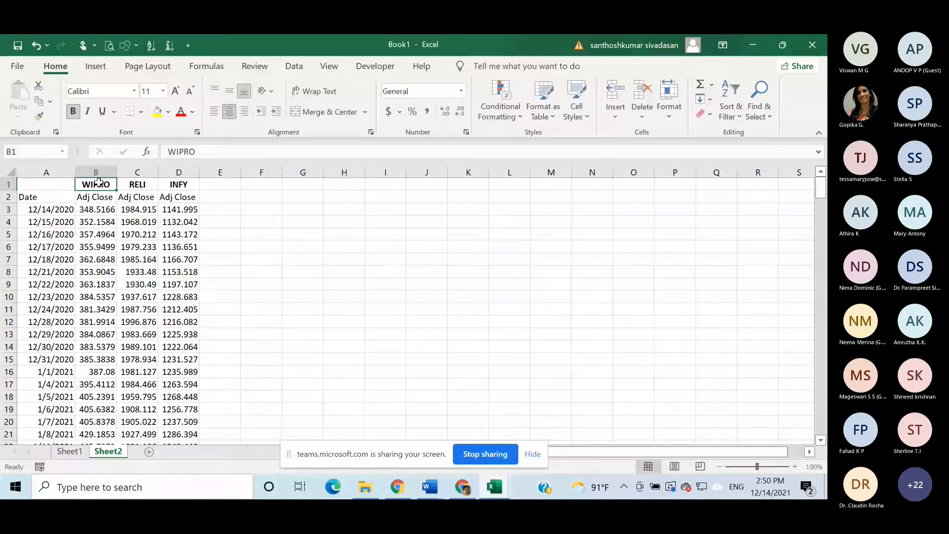
pyautogui.hotkey('shift', 'Right')
pyautogui.hotkey('shift', 'Right')
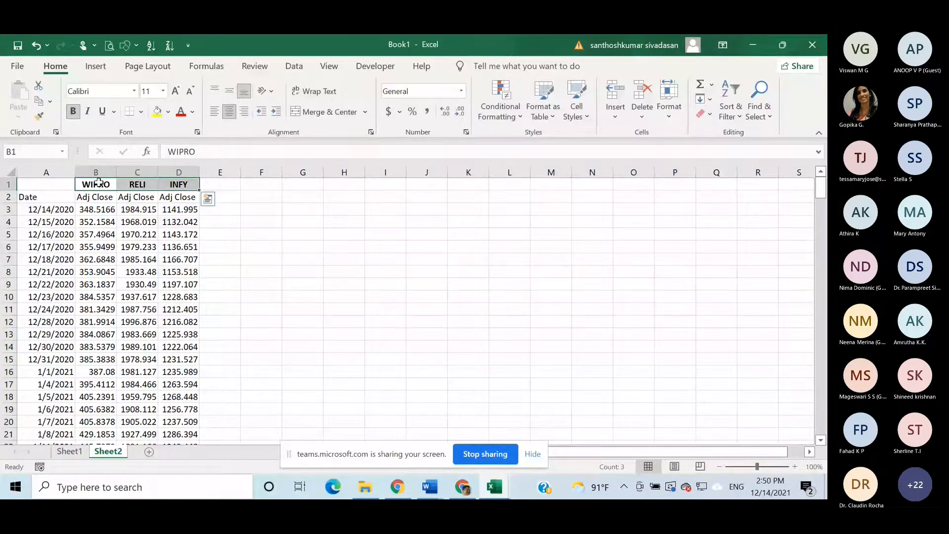
pyautogui.hotkey('ctrl', 'c')
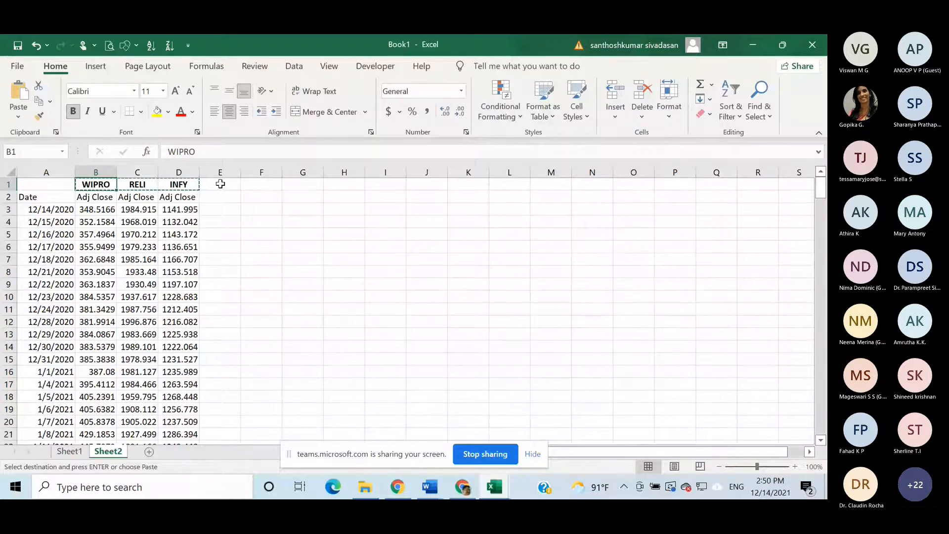
pyautogui.click(227, 186)
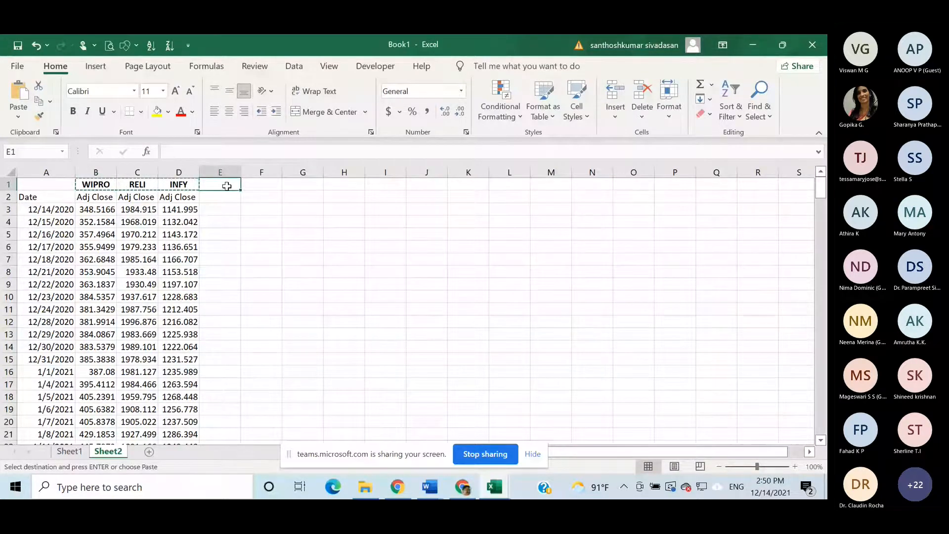
pyautogui.hotkey('ctrl', 'v')
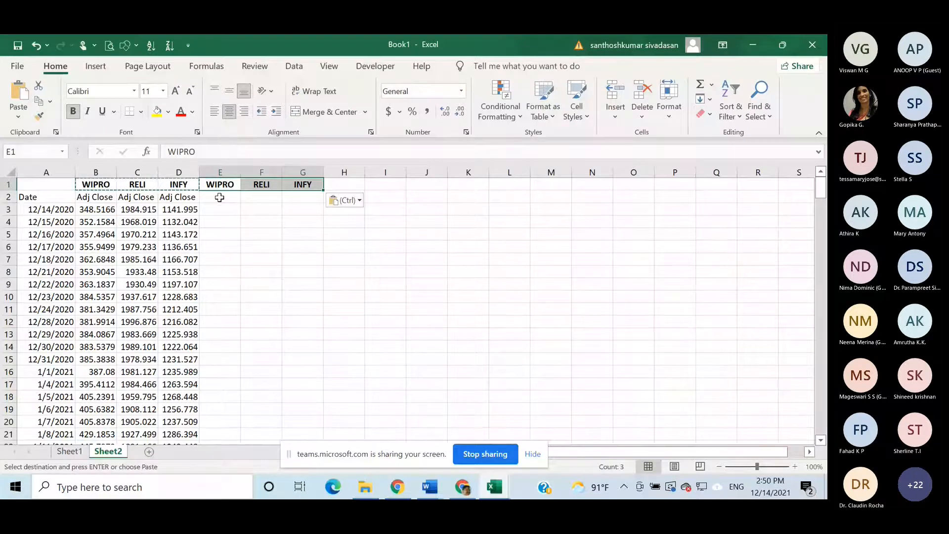
# - Enter "LR" in E2, fill it across to G2 and centre the three labels
pyautogui.click(219, 197)
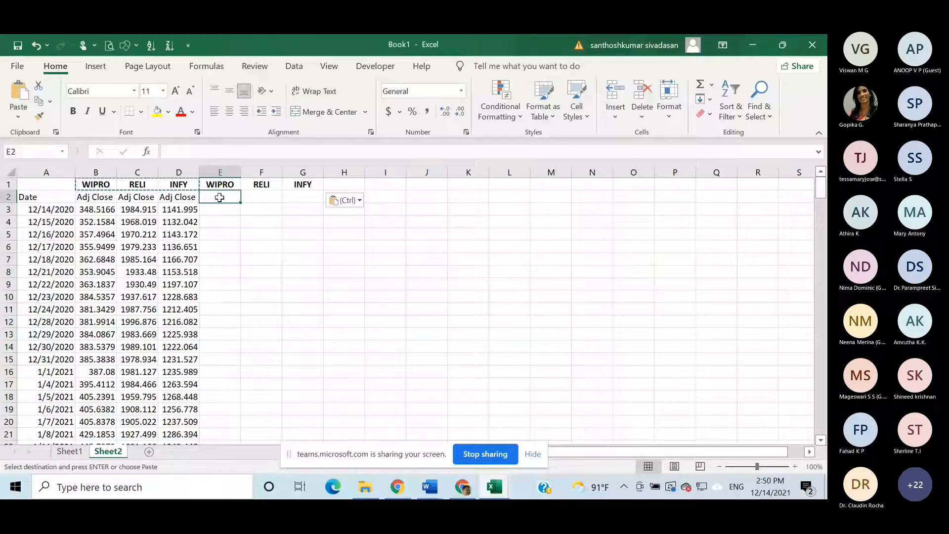
pyautogui.write('LR')
pyautogui.press('Return')
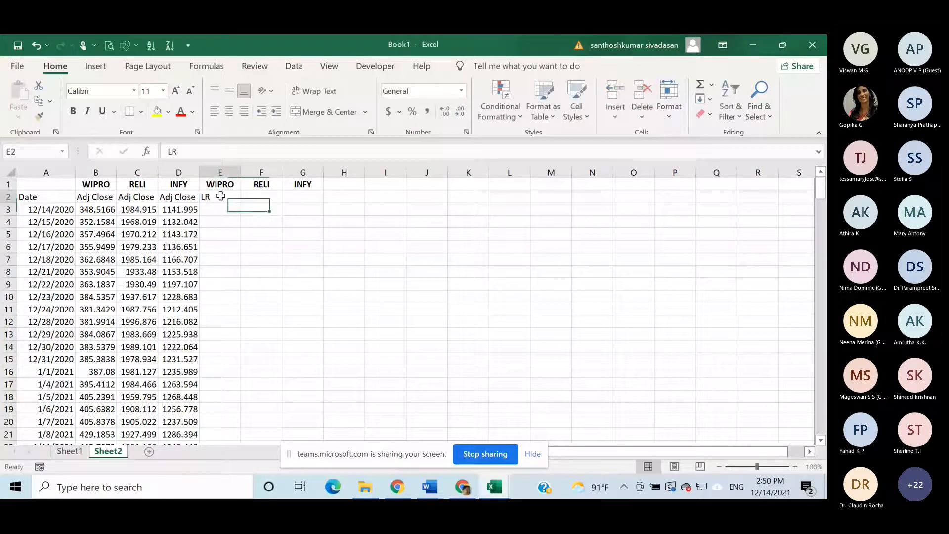
pyautogui.moveTo(241, 202); pyautogui.dragTo(312, 200)
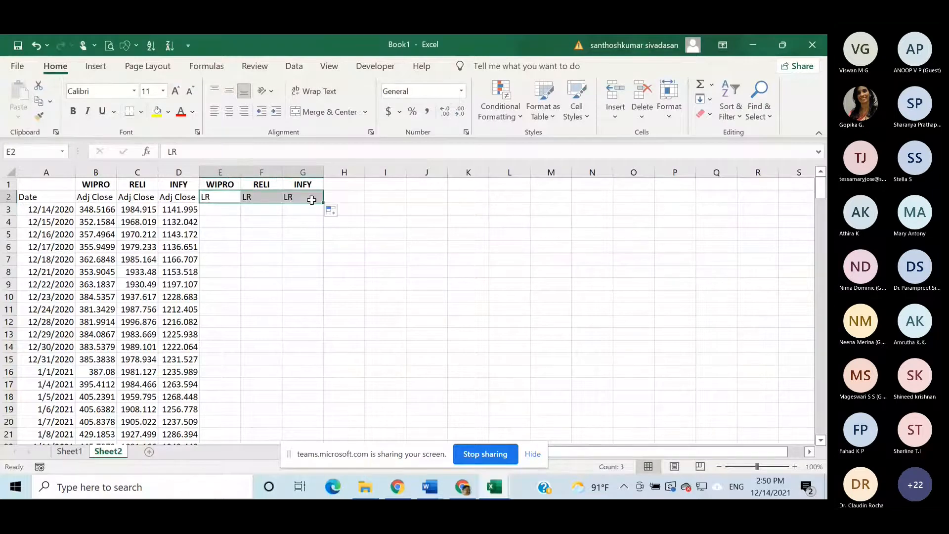
pyautogui.click(229, 112)
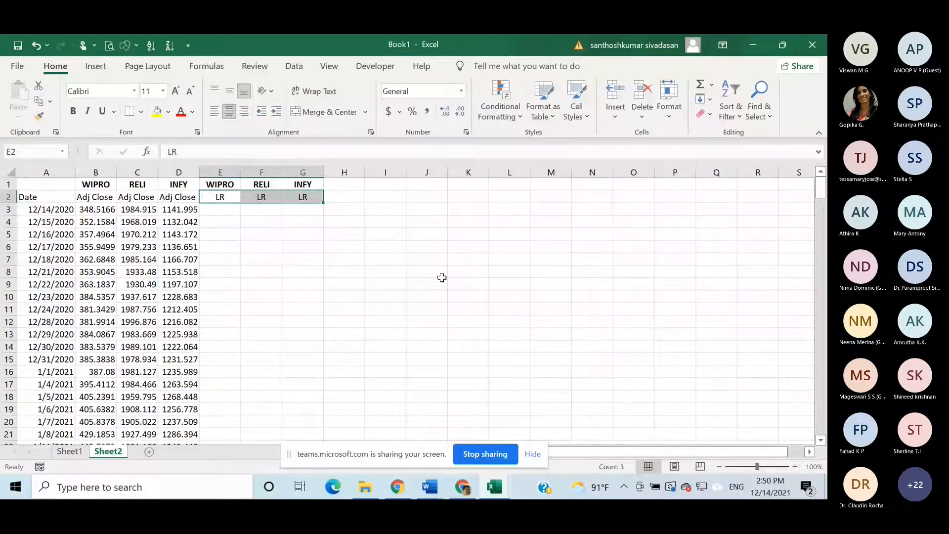
pyautogui.click(448, 272)
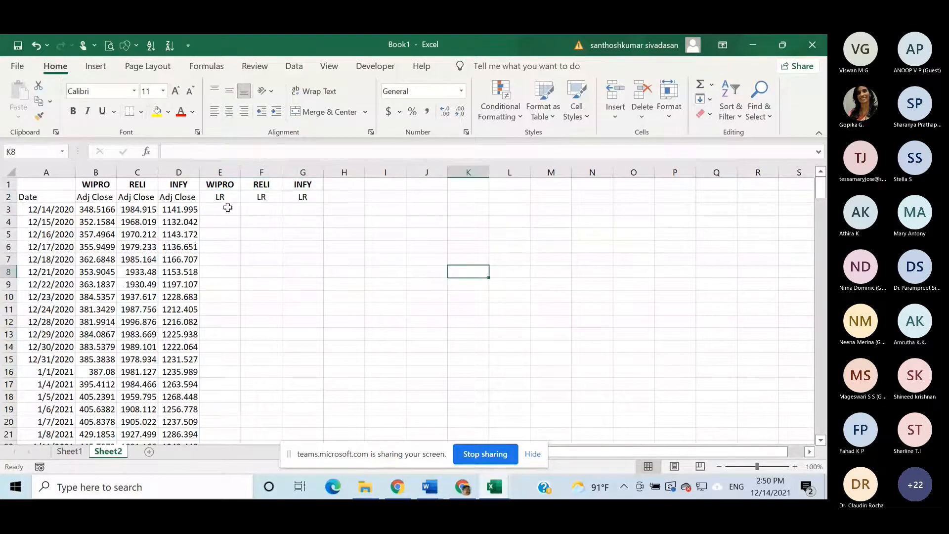
# - Enter the Wipro log return formula =LN(B4/B3) in cell E4
pyautogui.click(226, 222)
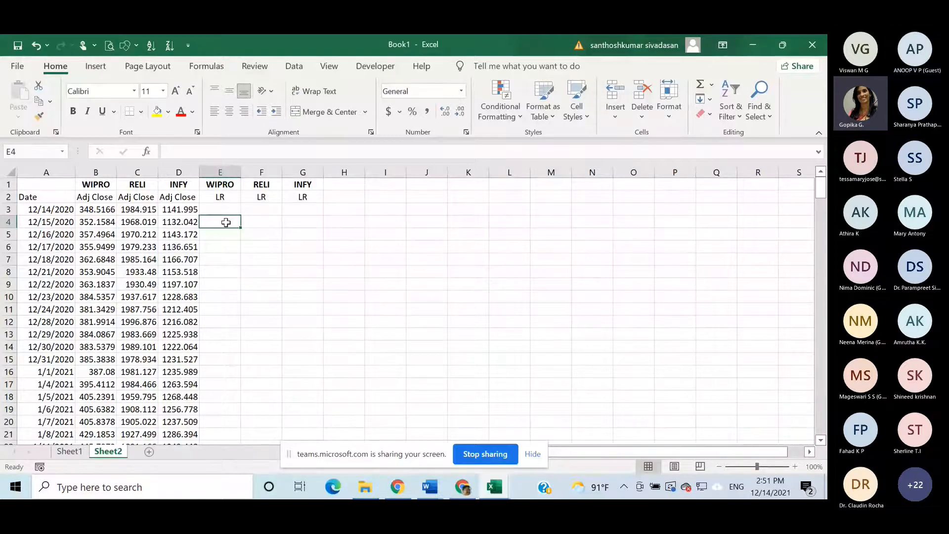
pyautogui.write('=ln')
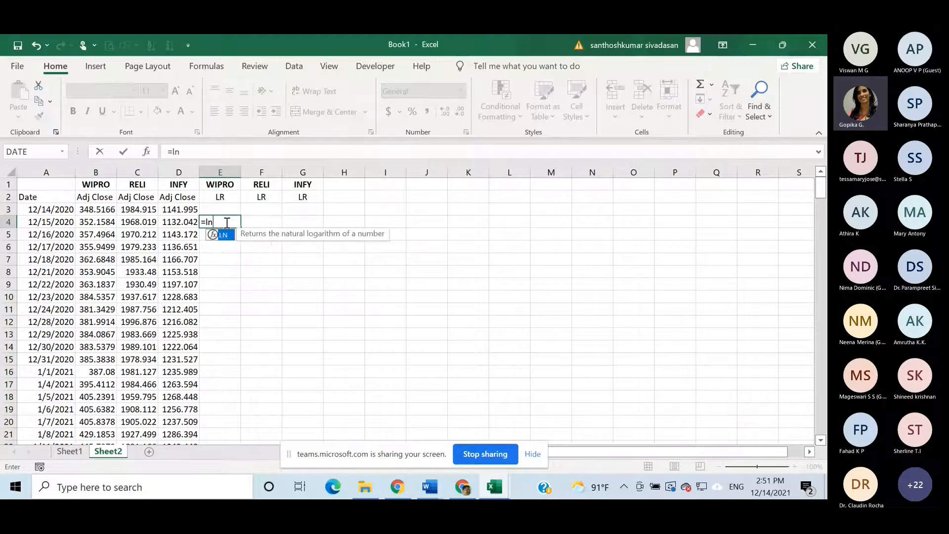
pyautogui.press('Return')
pyautogui.press('Return')
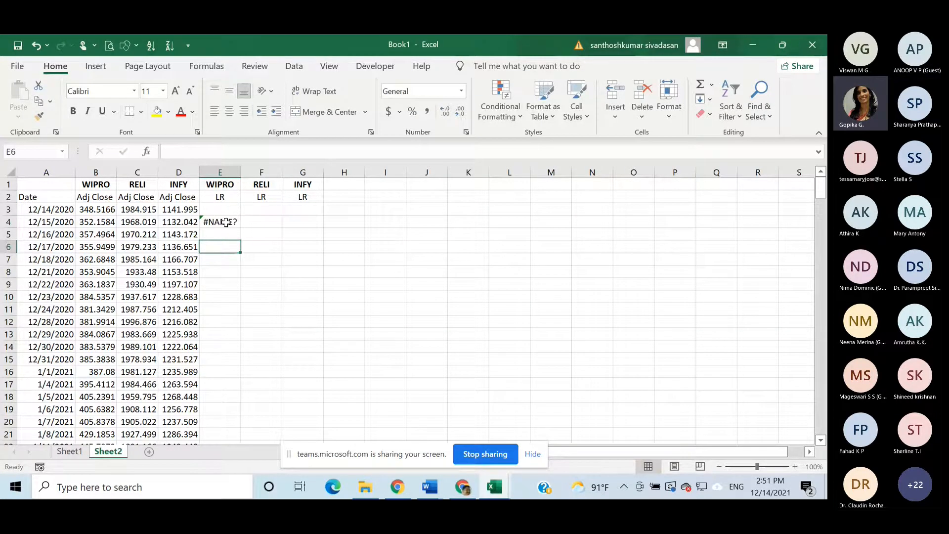
pyautogui.doubleClick(229, 222)
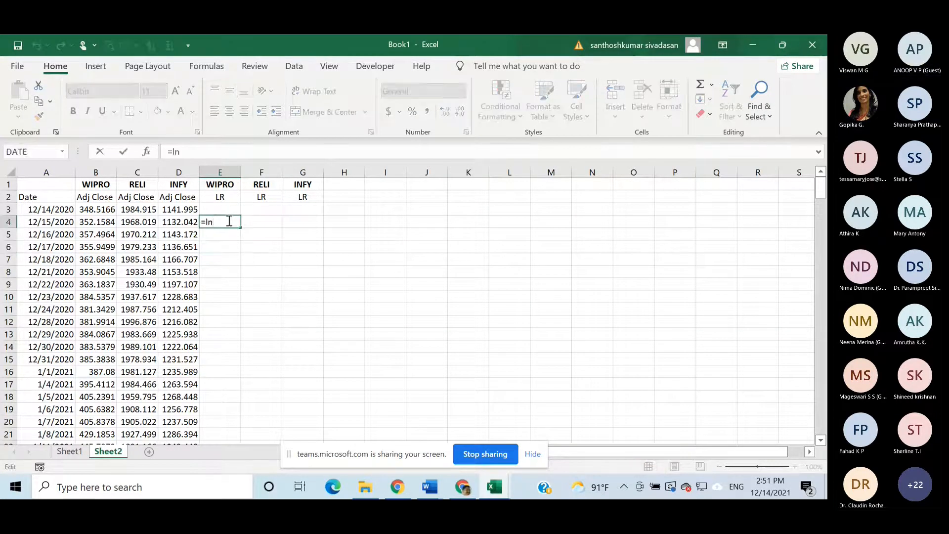
pyautogui.write('(')
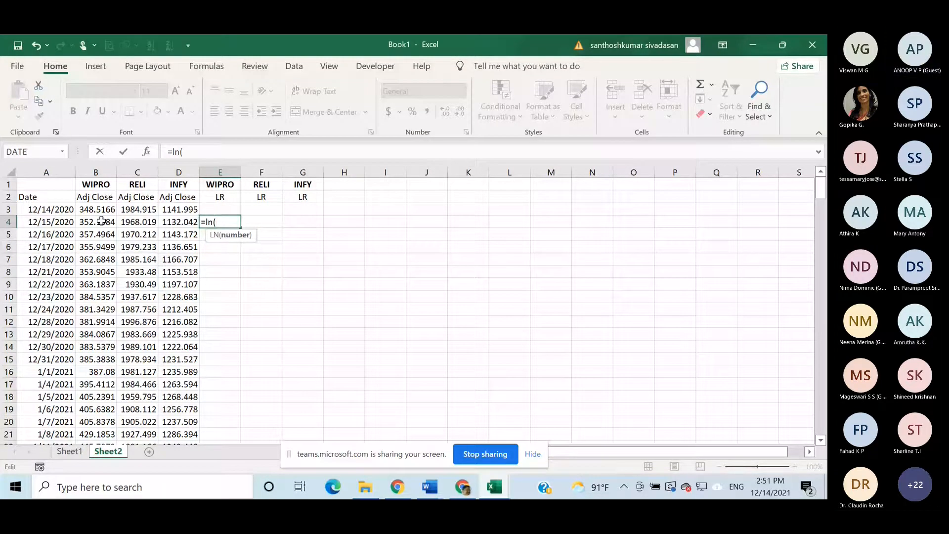
pyautogui.click(101, 221)
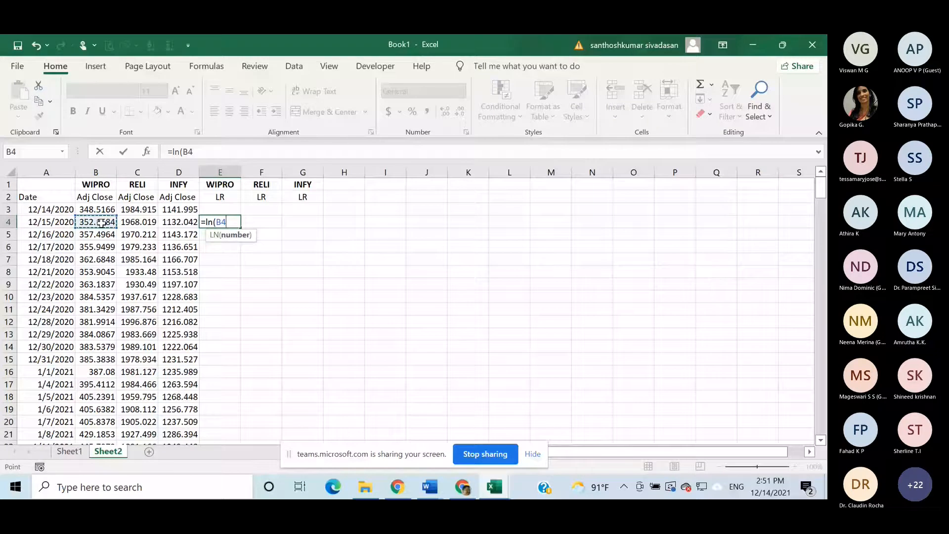
pyautogui.write('/')
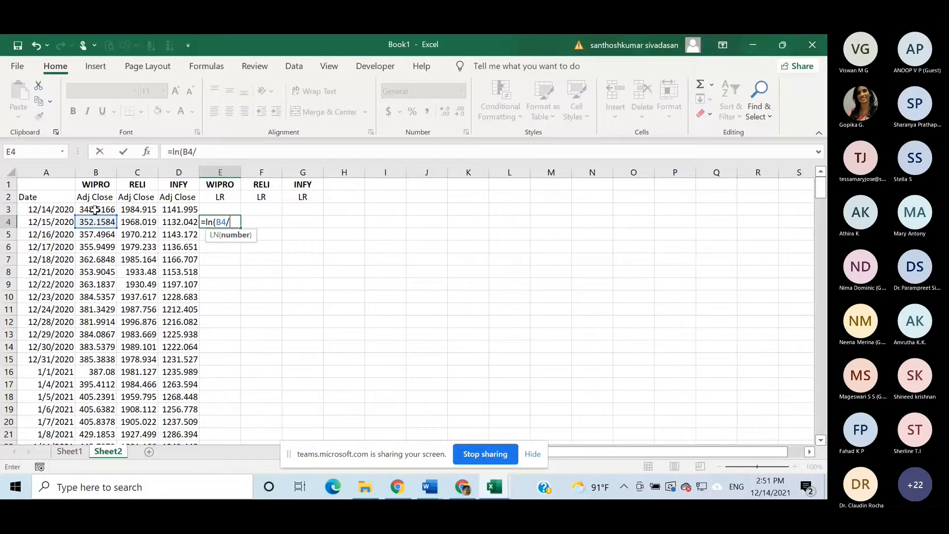
pyautogui.click(96, 209)
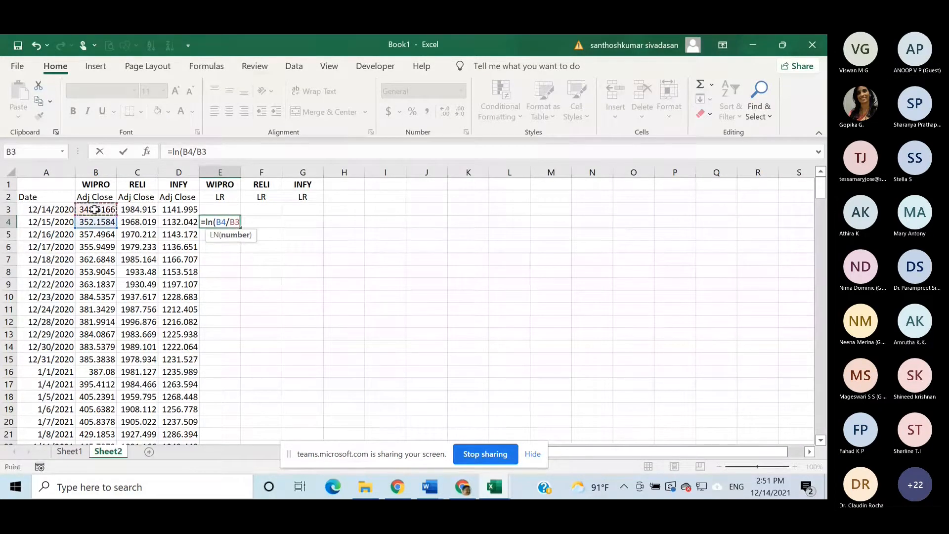
pyautogui.write(')')
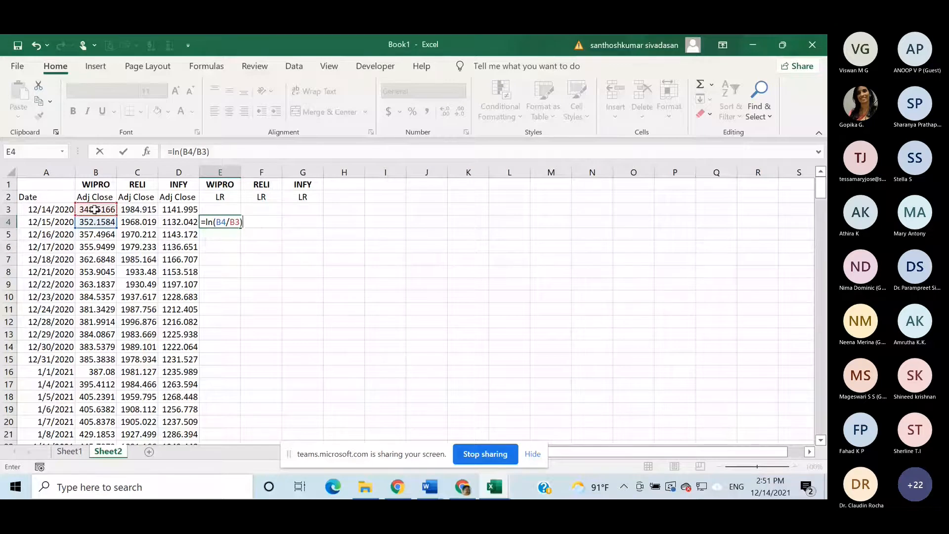
pyautogui.press('Return')
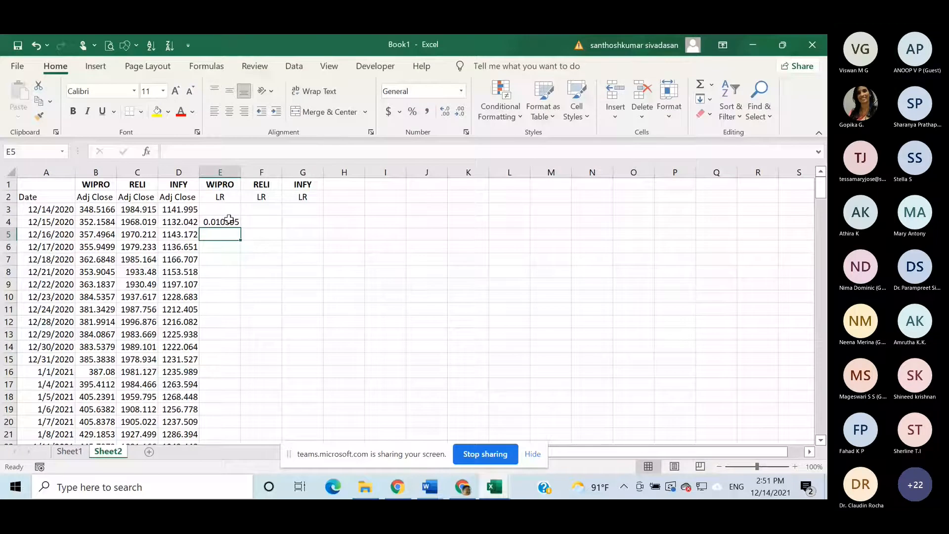
# - Fill the log return formula from E4 across to G4 and down through all the dates
pyautogui.click(230, 222)
pyautogui.moveTo(240, 228); pyautogui.dragTo(307, 229)
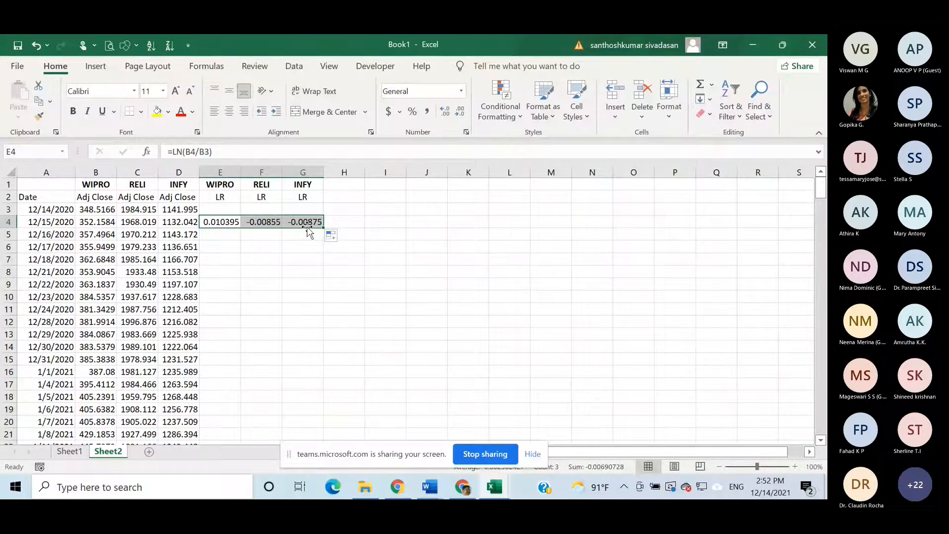
pyautogui.doubleClick(325, 226)
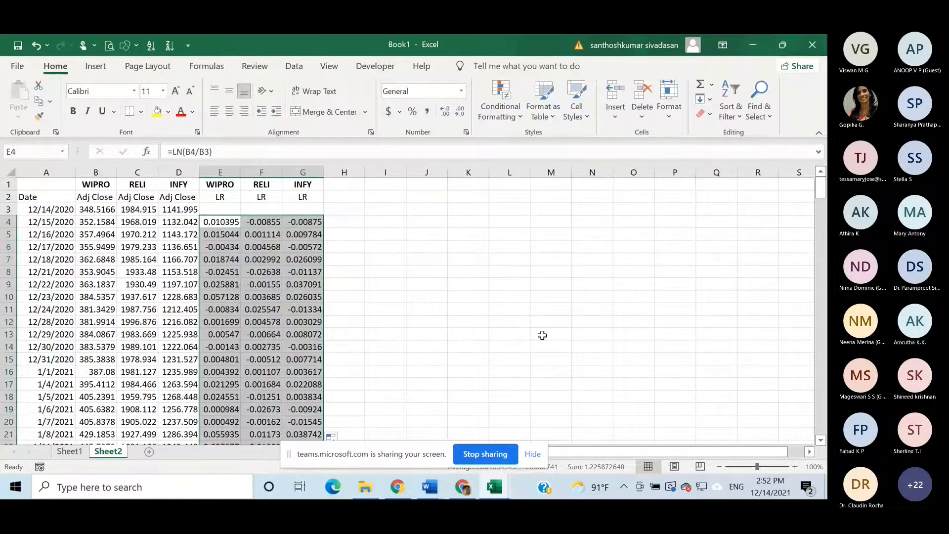
pyautogui.scroll(-6, 543, 334)
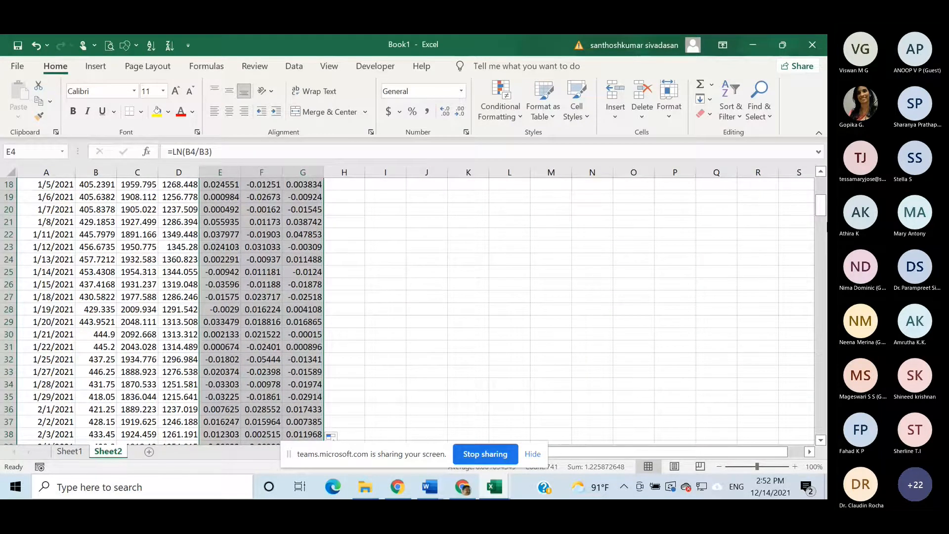
pyautogui.scroll(6, 824, 170)
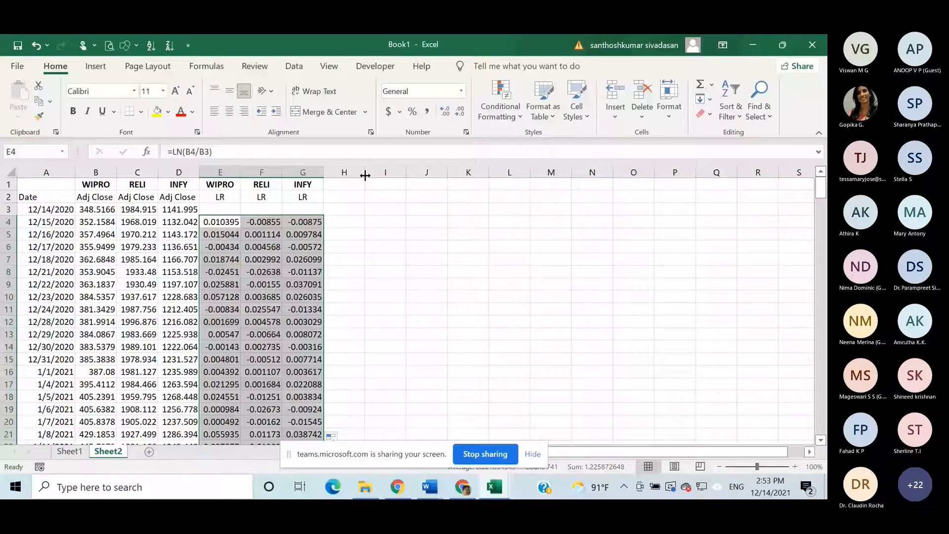
# - Widen column H and copy the company headers from E1:G1 into I3:K3
pyautogui.moveTo(365, 176); pyautogui.dragTo(396, 175)
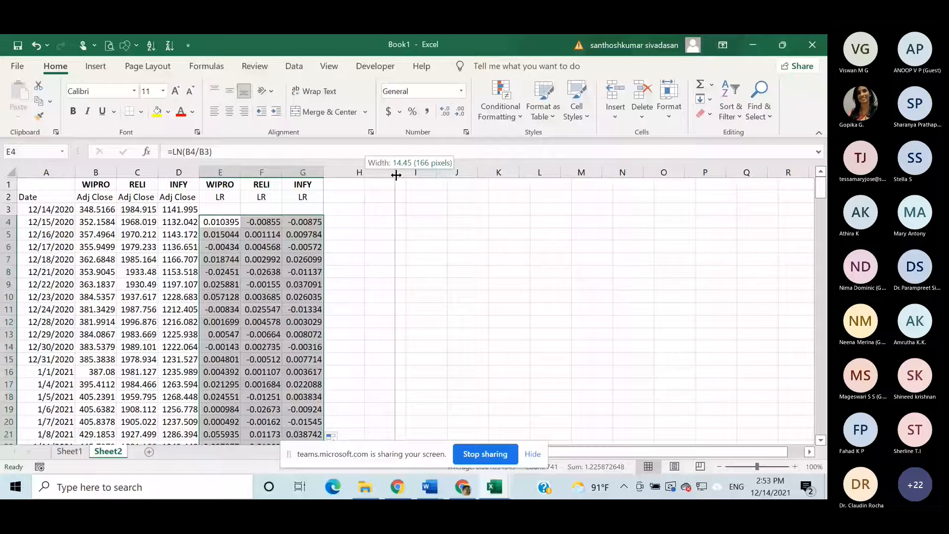
pyautogui.moveTo(396, 175); pyautogui.dragTo(396, 175)
pyautogui.click(225, 185)
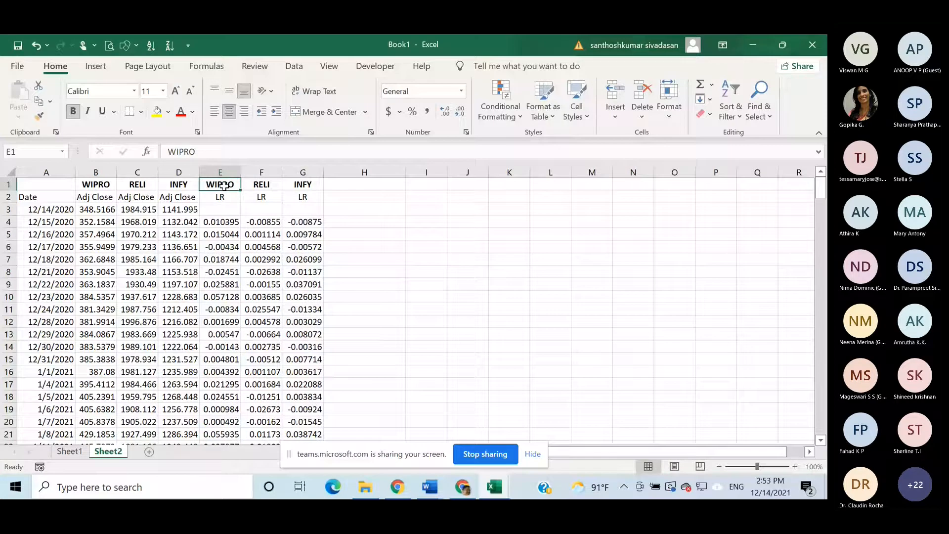
pyautogui.hotkey('ctrl', 'shift', 'Right')
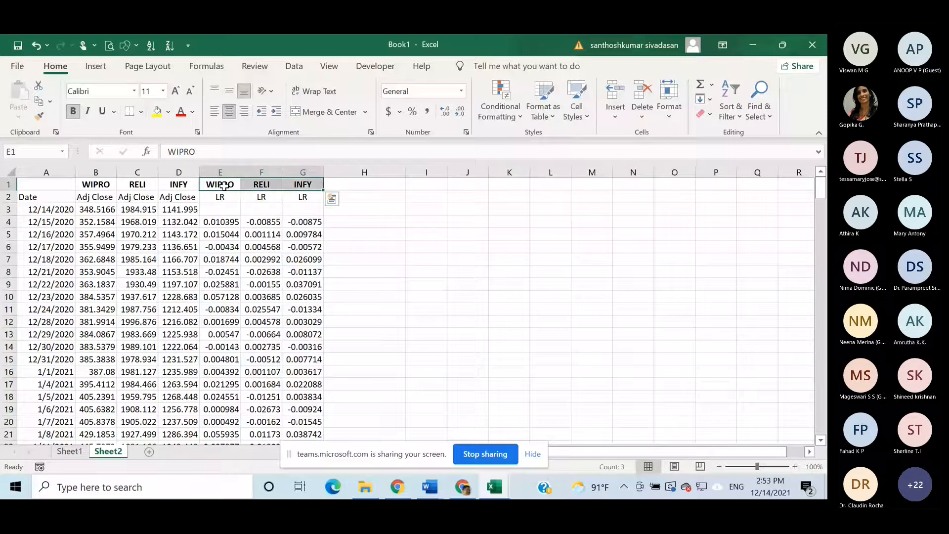
pyautogui.hotkey('ctrl', 'c')
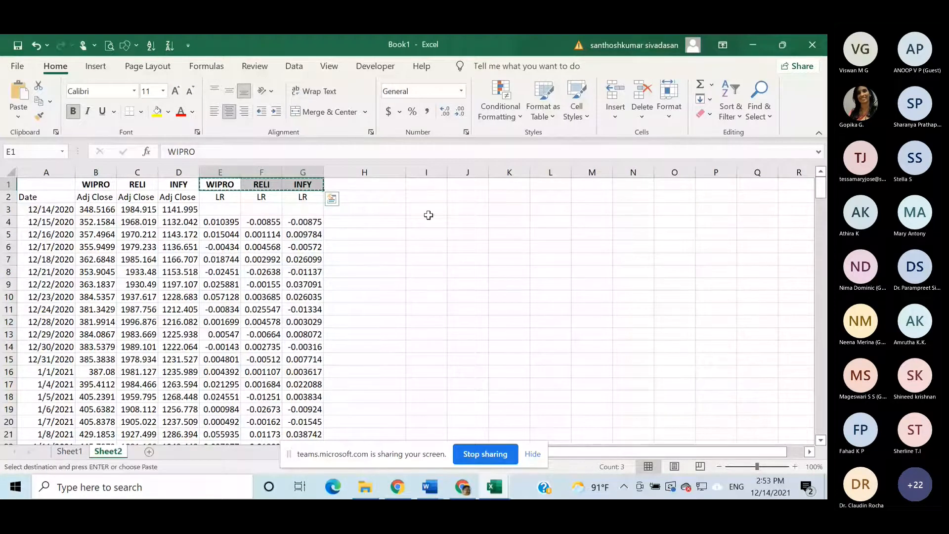
pyautogui.click(430, 211)
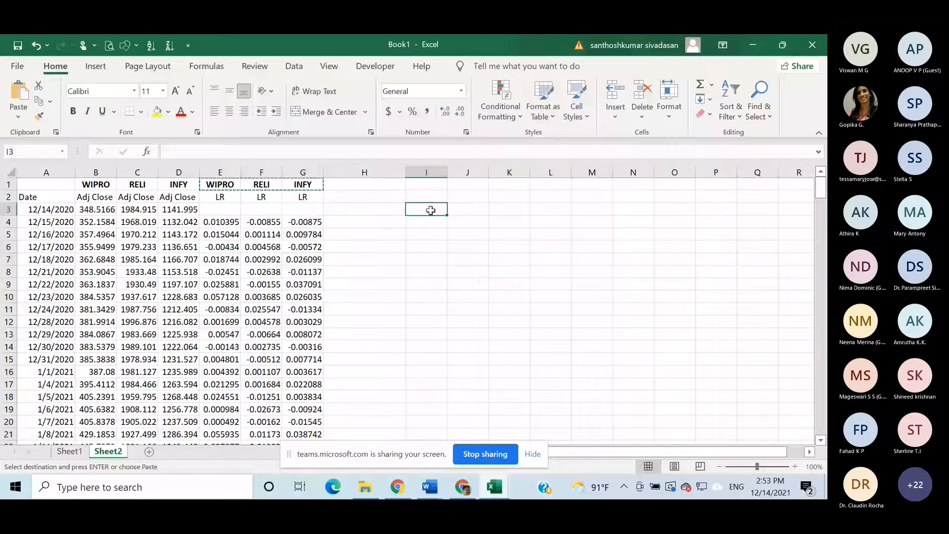
pyautogui.hotkey('ctrl', 'v')
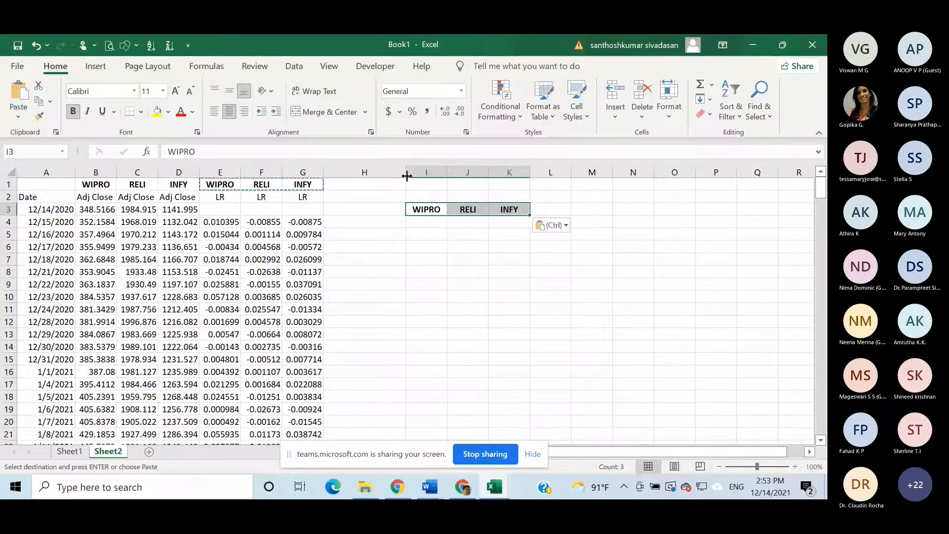
# - Widen column H a little more and enter the label "Average DR" in H4
pyautogui.moveTo(407, 176); pyautogui.dragTo(425, 175)
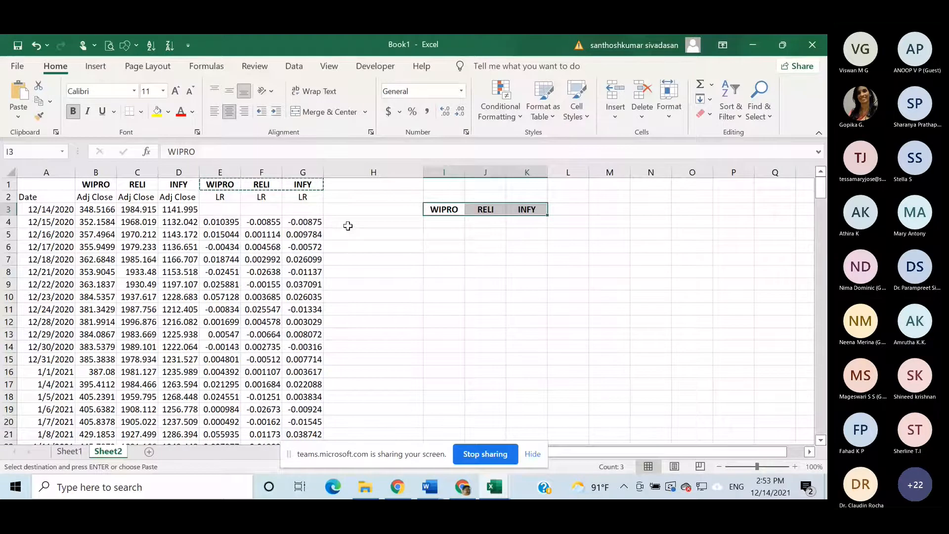
pyautogui.click(348, 224)
pyautogui.write('A')
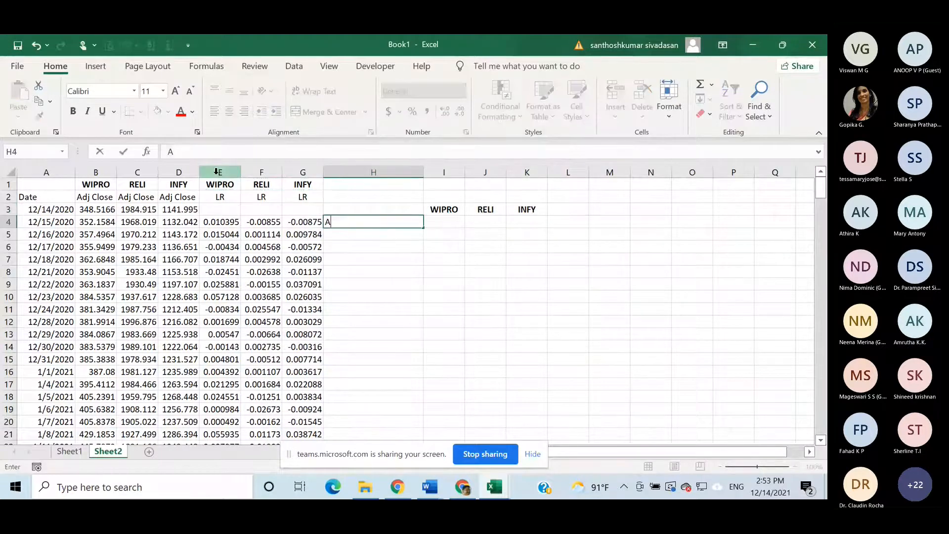
pyautogui.write('verage DR')
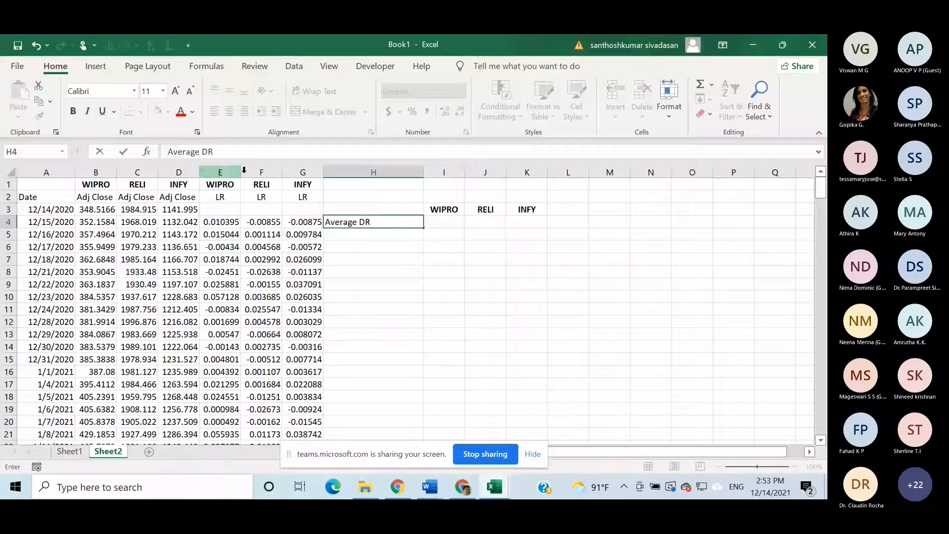
# - Calculate the average daily return in I4 with =AVERAGE(E4:E250) and fill it across to K4
pyautogui.click(443, 223)
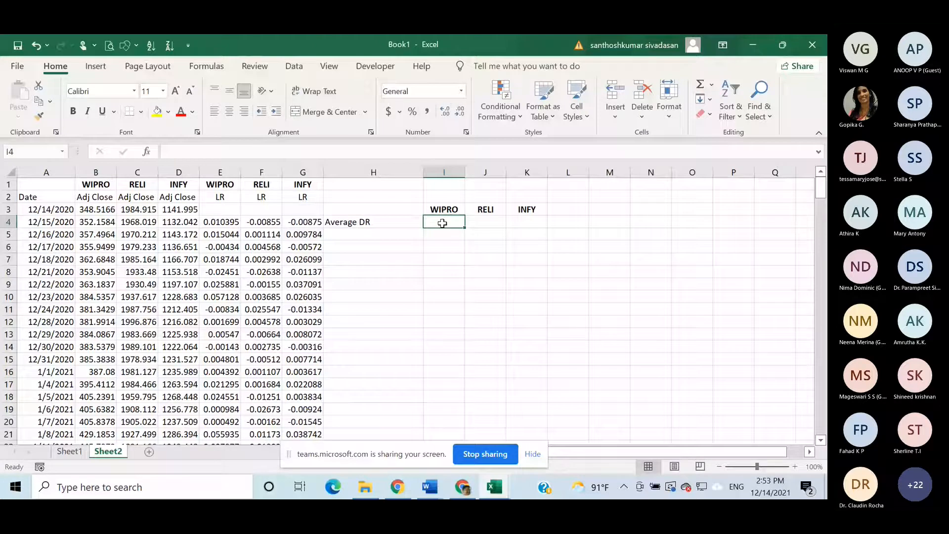
pyautogui.write('=avear')
pyautogui.press('BackSpace')
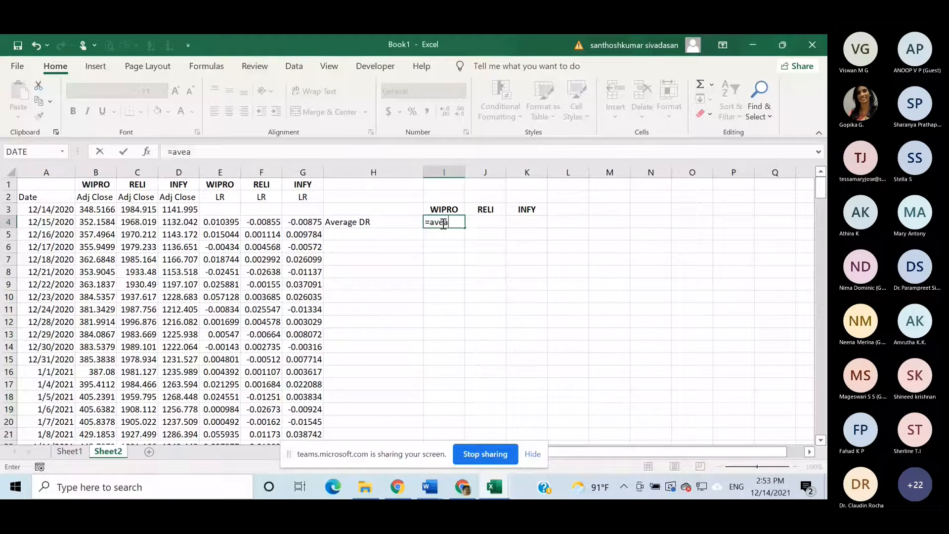
pyautogui.press('BackSpace')
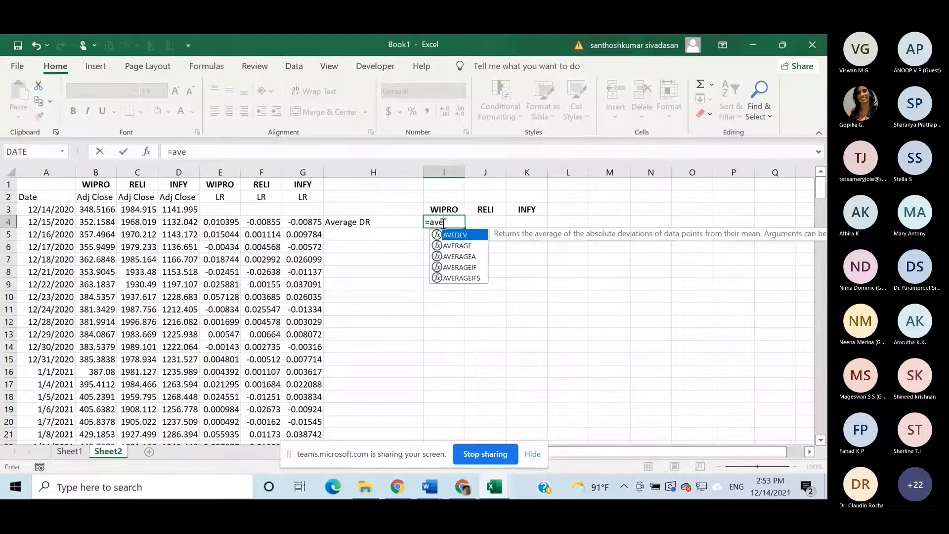
pyautogui.doubleClick(457, 246)
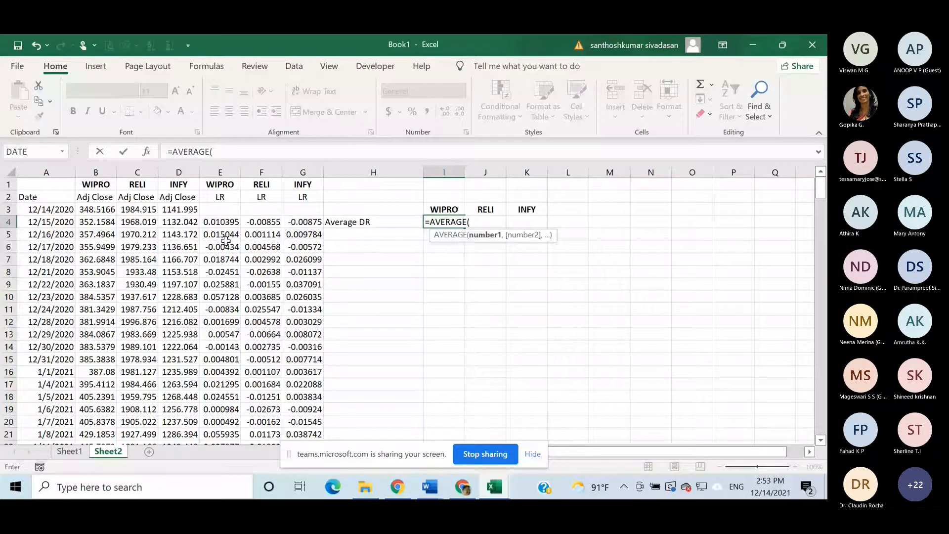
pyautogui.click(227, 223)
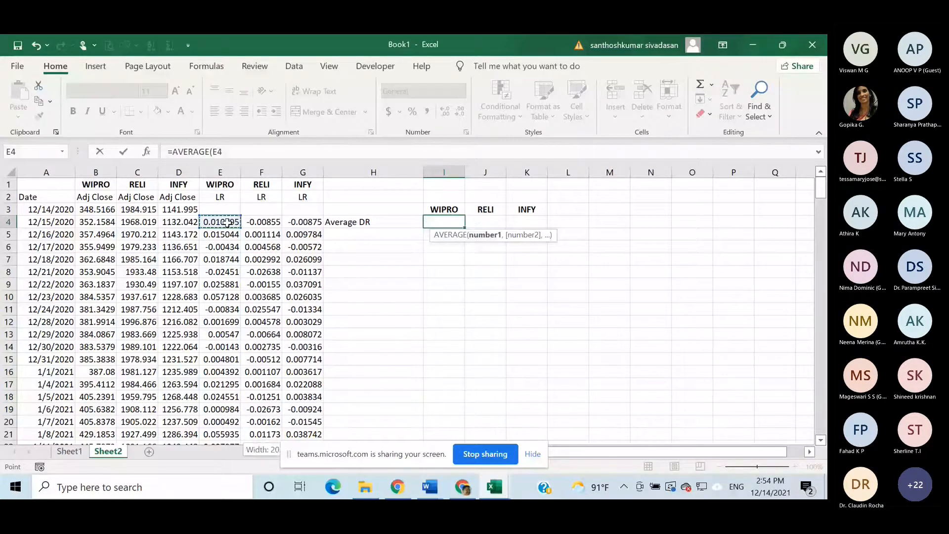
pyautogui.hotkey('ctrl', 'shift', 'Down')
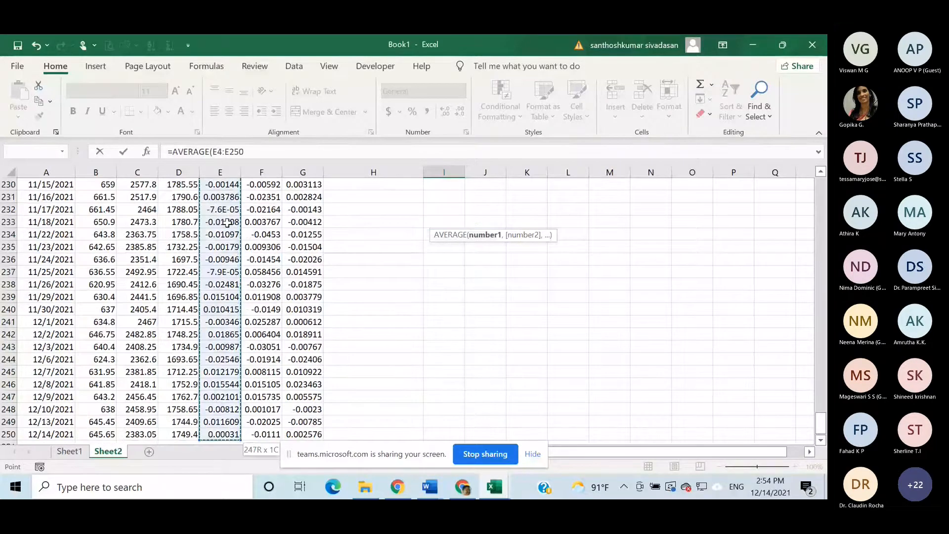
pyautogui.press('Return')
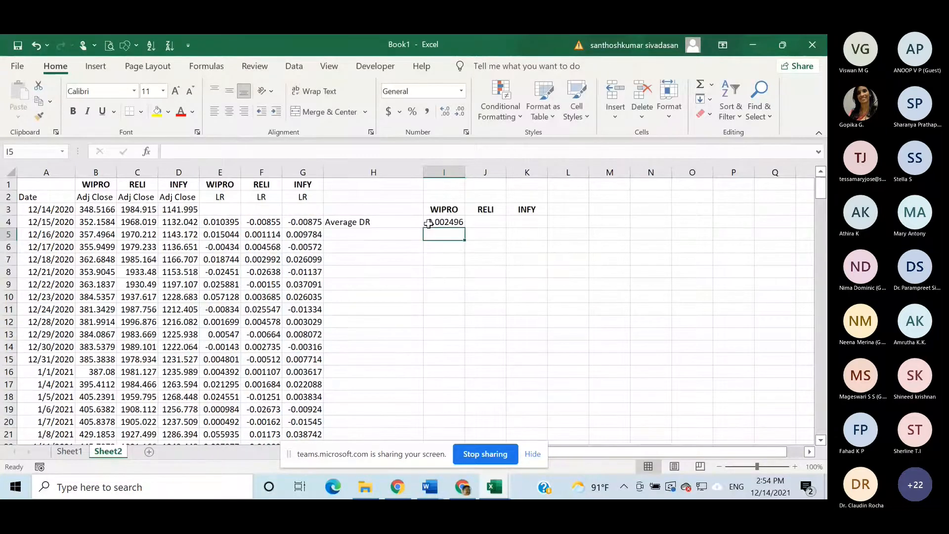
pyautogui.click(457, 223)
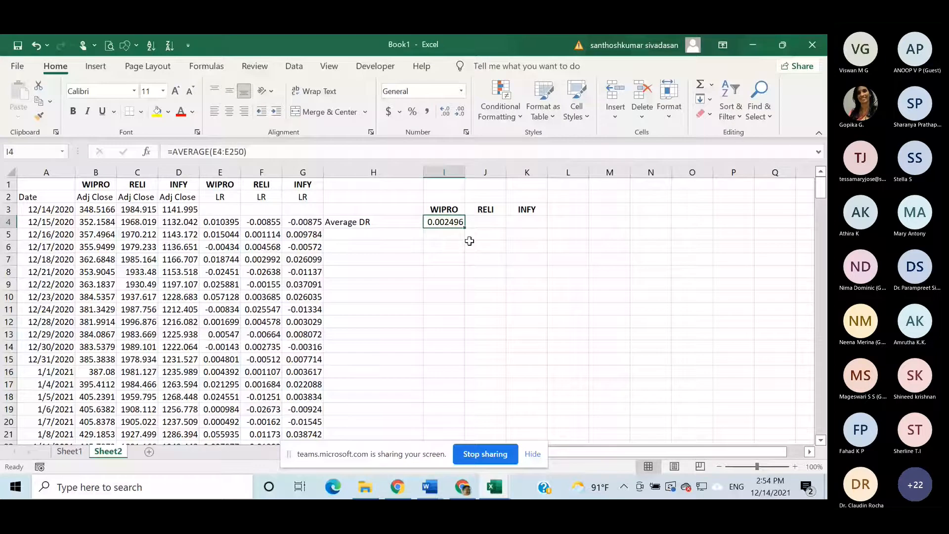
pyautogui.moveTo(465, 227); pyautogui.dragTo(544, 229)
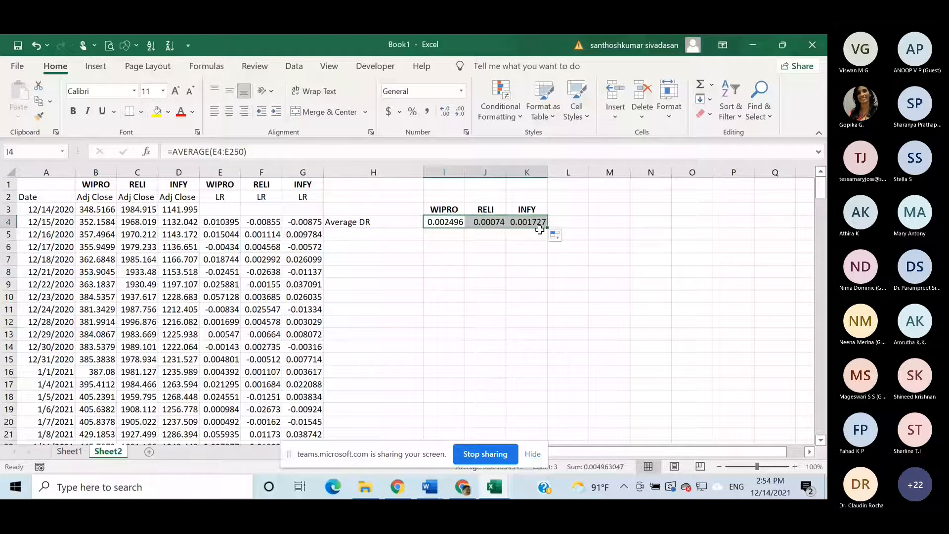
# - Enter the label "Annual Return" in H5, below the Average DR label
pyautogui.click(345, 232)
pyautogui.write('A')
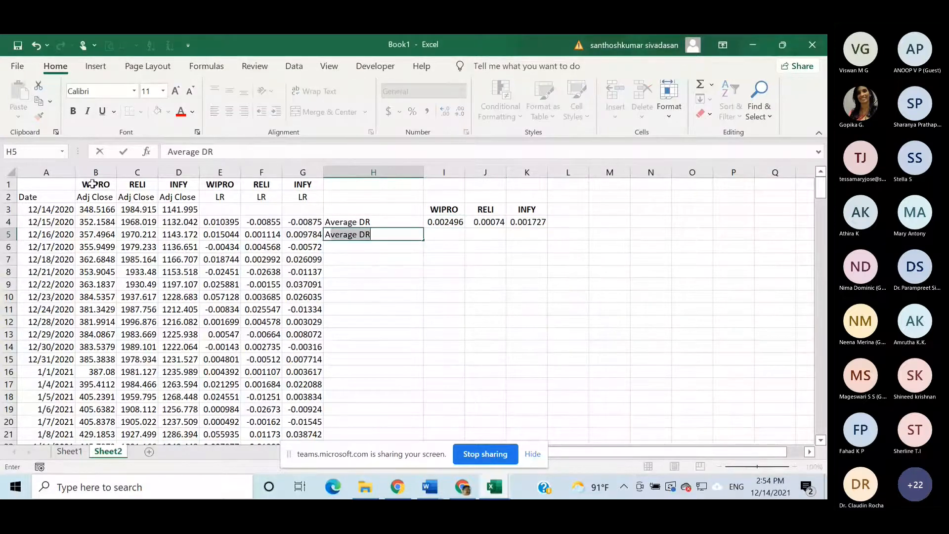
pyautogui.write('nnu')
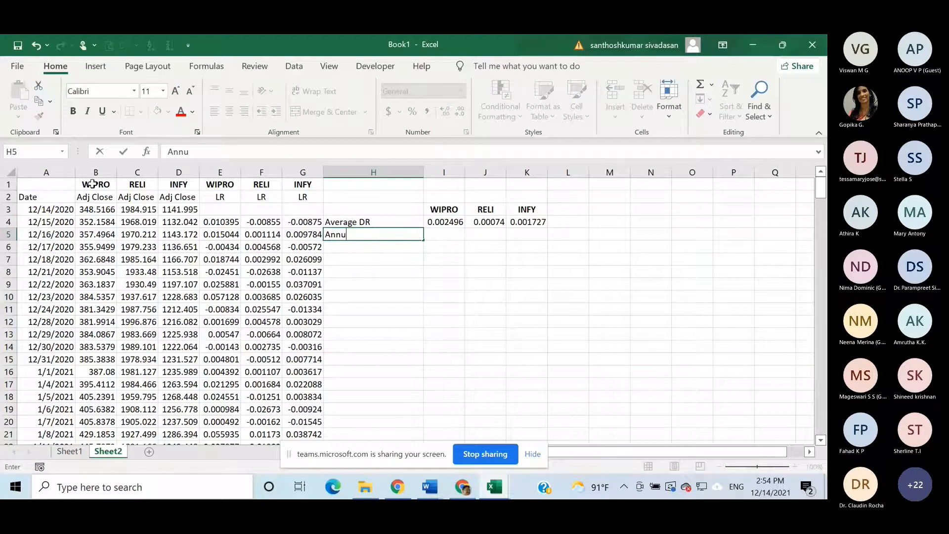
pyautogui.write('al')
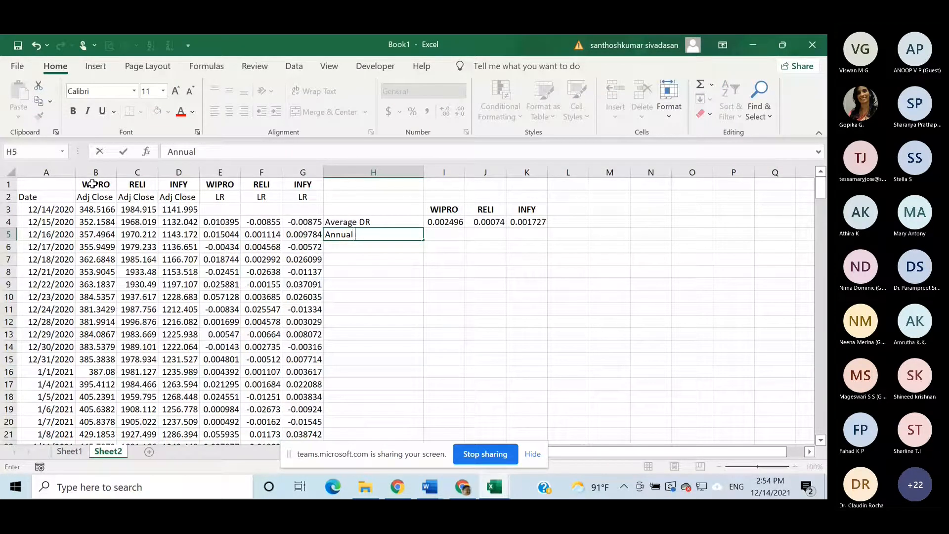
pyautogui.write(' Return')
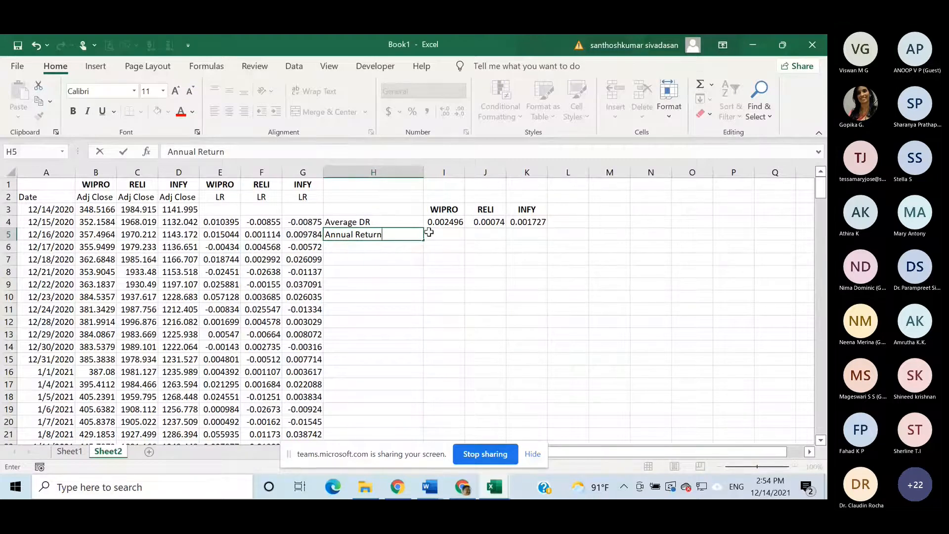
# - Calculate Wipro's annual return in I5 with the formula =(1+I4)^248-1
pyautogui.click(444, 232)
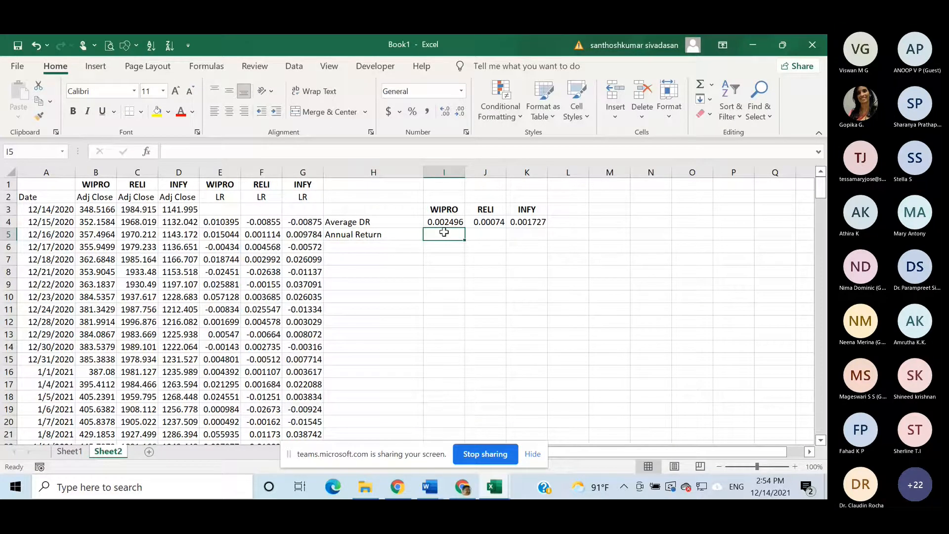
pyautogui.write('=(')
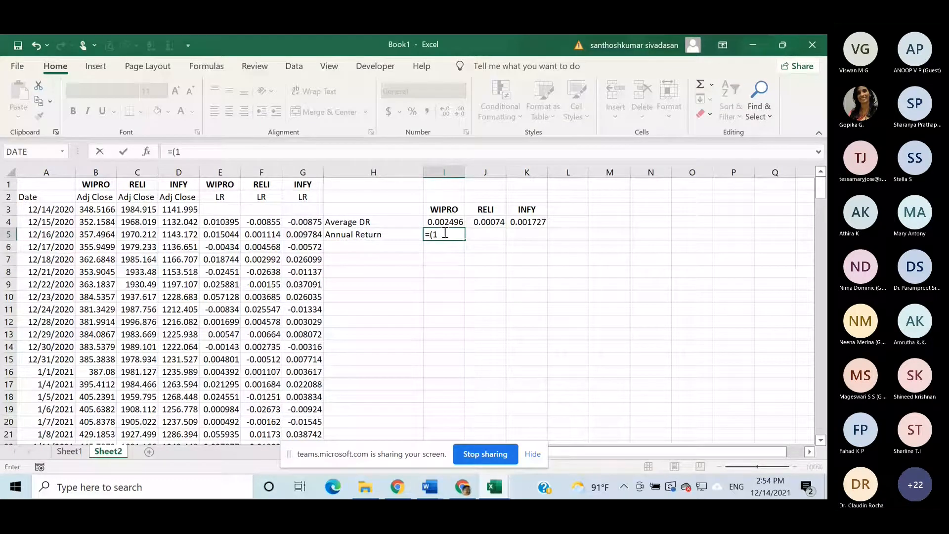
pyautogui.write('1+')
pyautogui.click(446, 223)
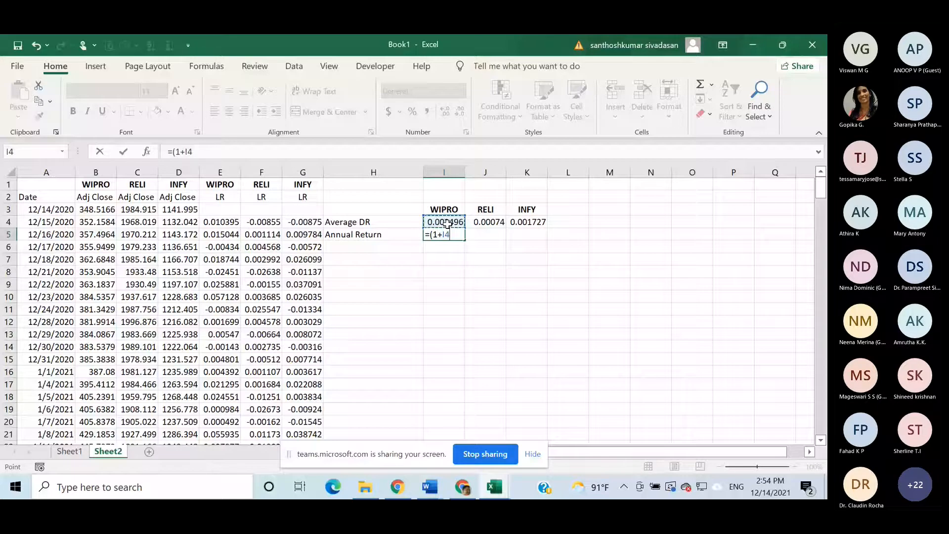
pyautogui.write(')^248-1')
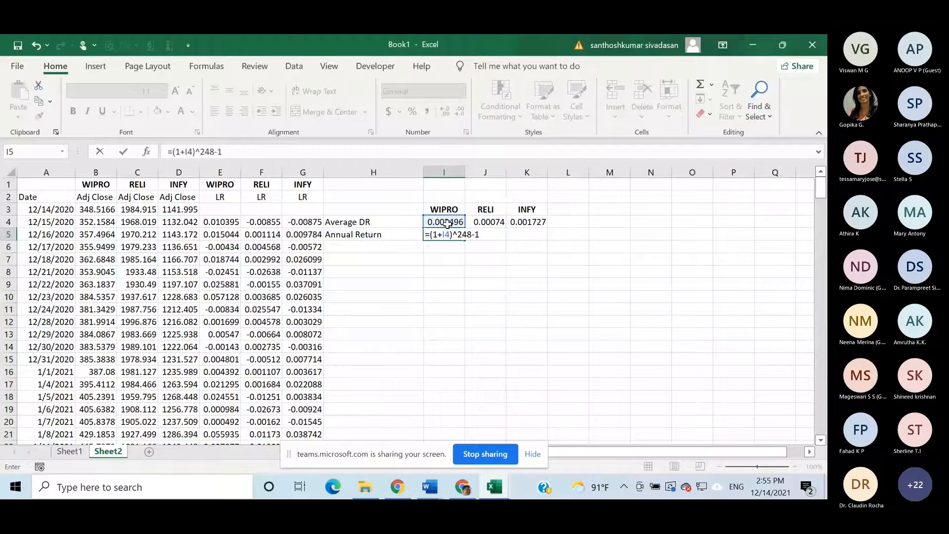
pyautogui.press('Return')
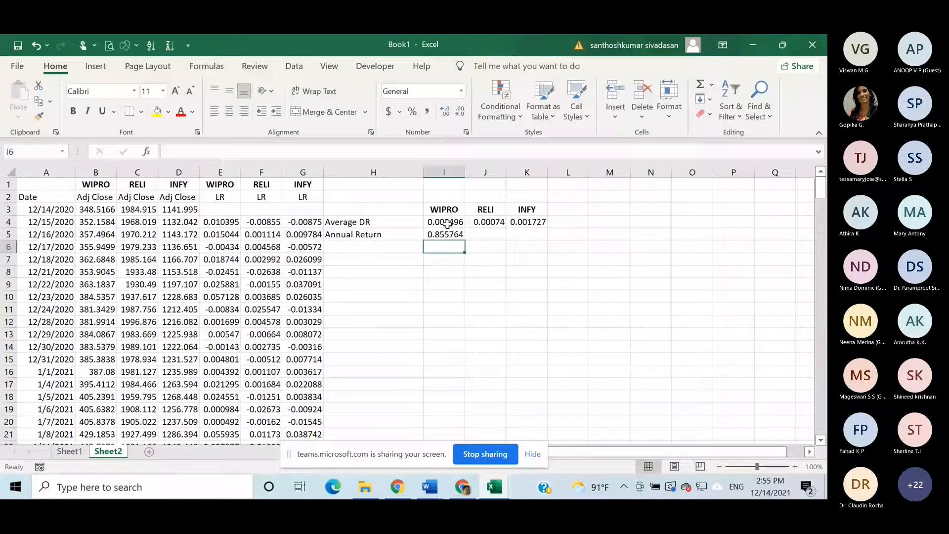
# - Fill the annual return formula from I5 across to K5 for the other two stocks
pyautogui.click(460, 237)
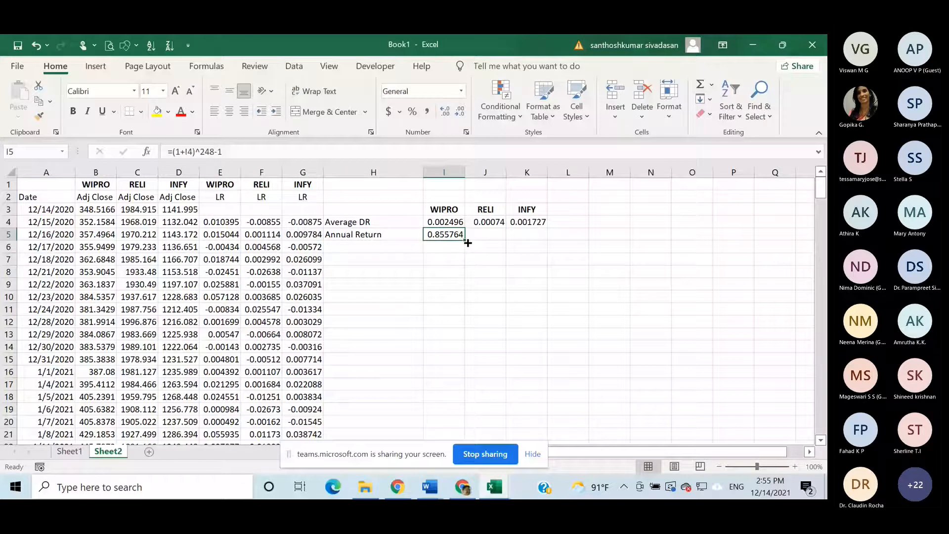
pyautogui.moveTo(468, 243); pyautogui.dragTo(541, 244)
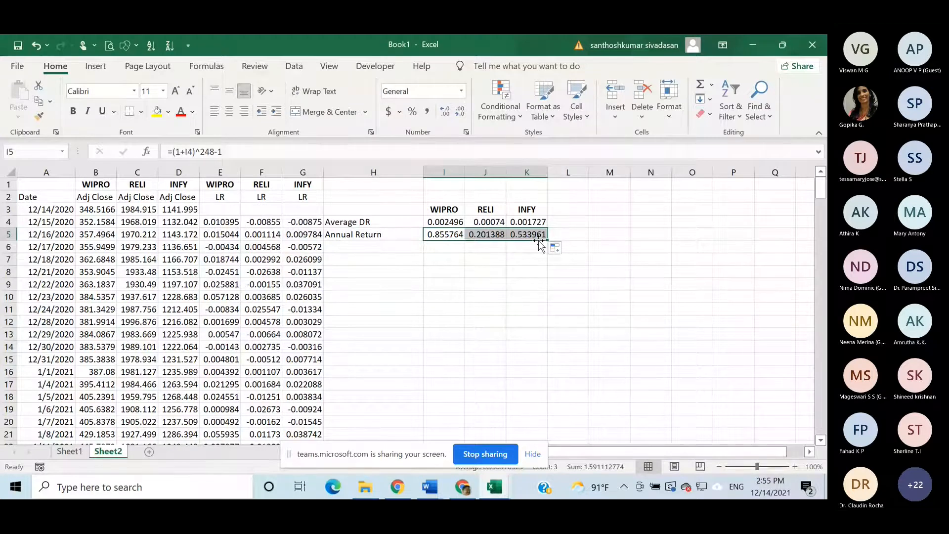
pyautogui.click(603, 265)
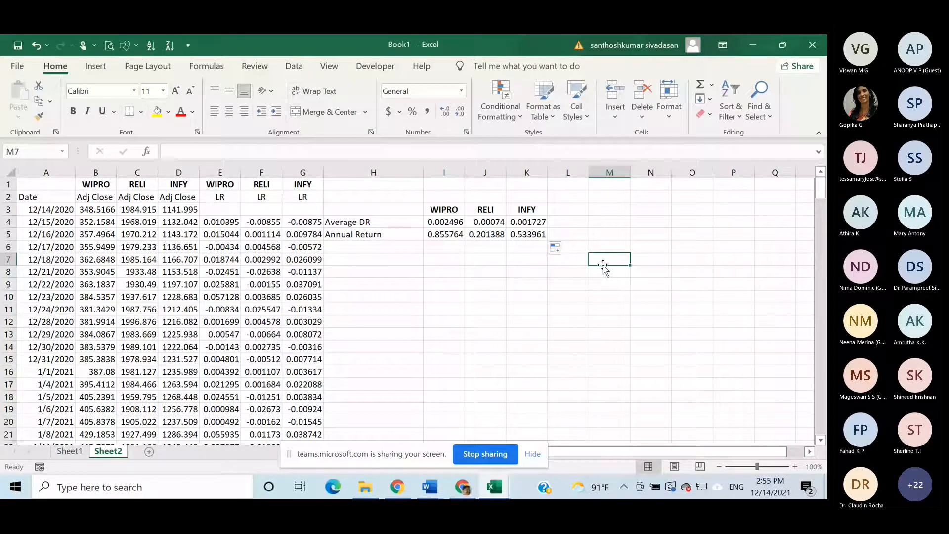
# - Enter the label "Average Daily SD" in H7, leaving row 6 of the summary blank
pyautogui.click(376, 264)
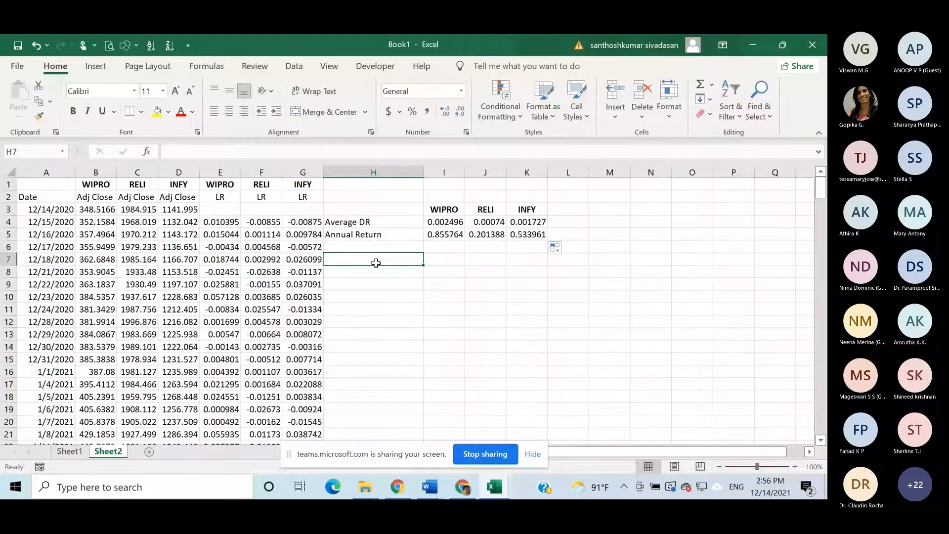
pyautogui.write('A')
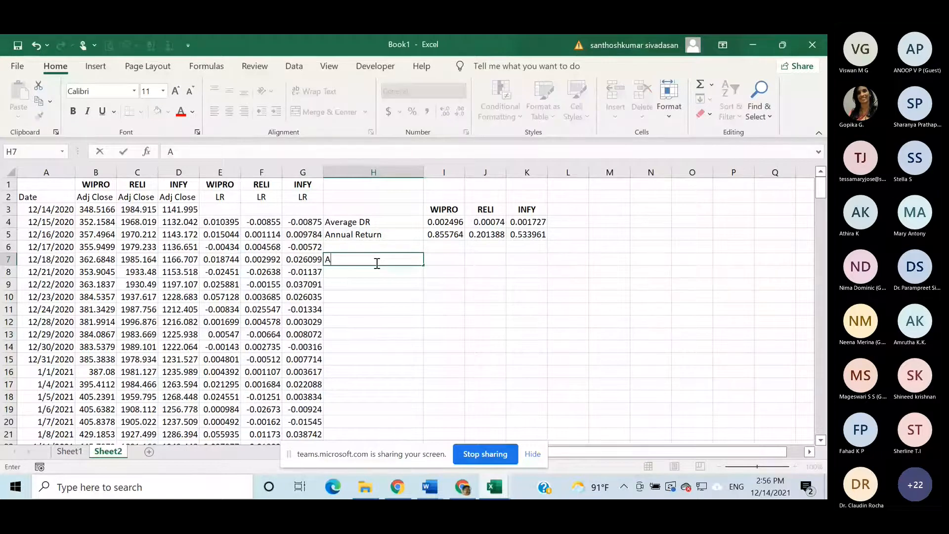
pyautogui.write('vera')
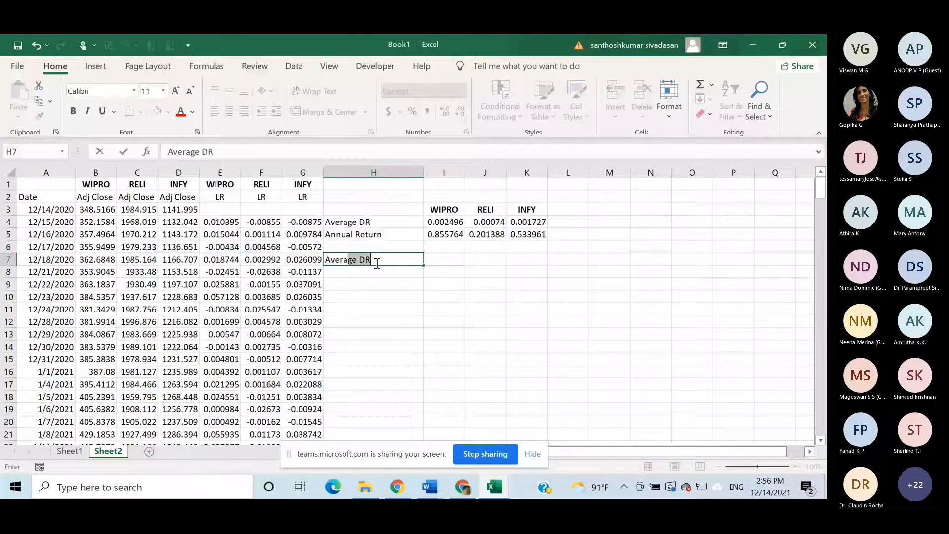
pyautogui.write('ge Daily SD')
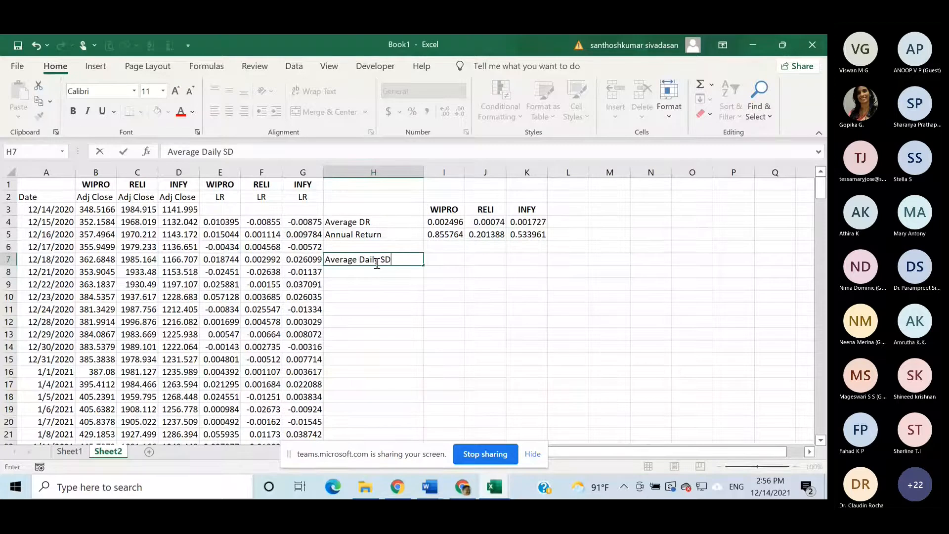
# - Calculate the daily standard deviation in I7 with =STDEV.S(E4:E250) and fill it across to K7
pyautogui.click(442, 262)
pyautogui.write('=')
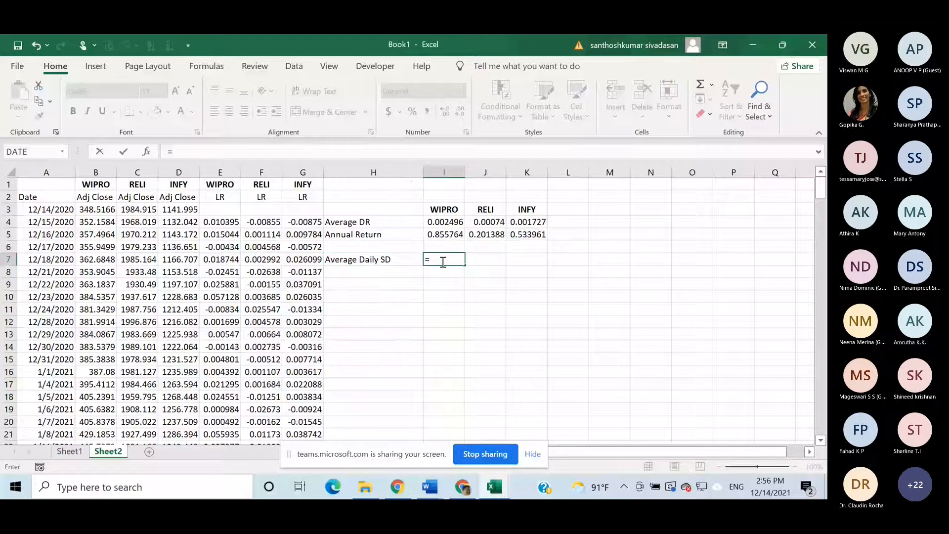
pyautogui.write('st')
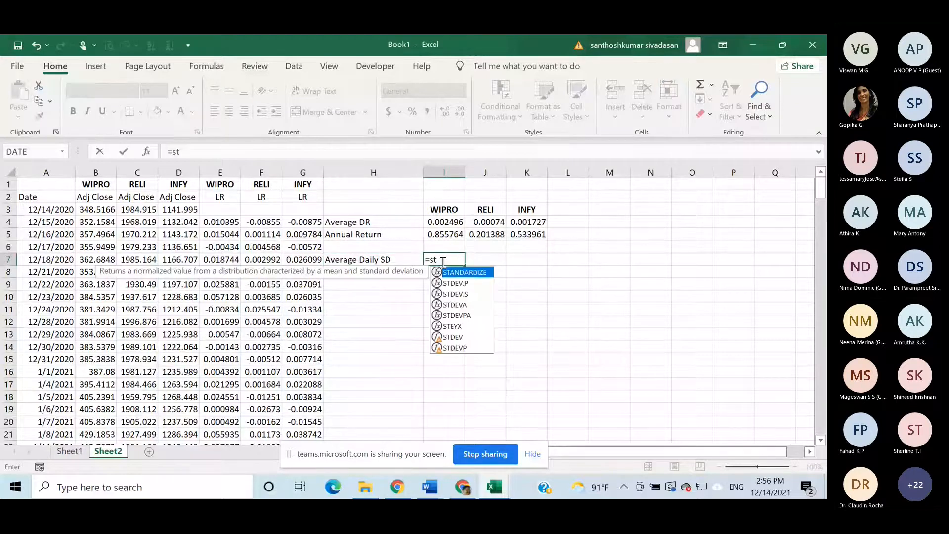
pyautogui.doubleClick(460, 295)
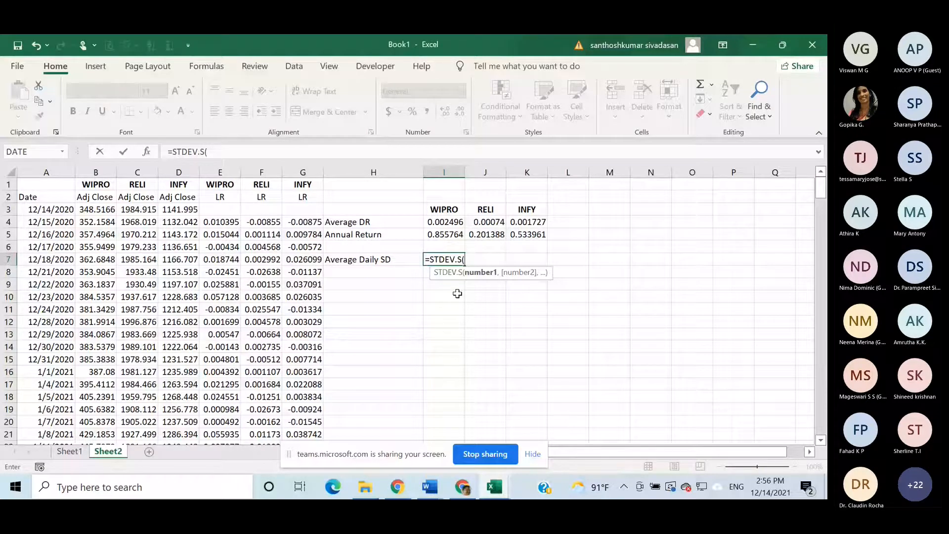
pyautogui.click(216, 223)
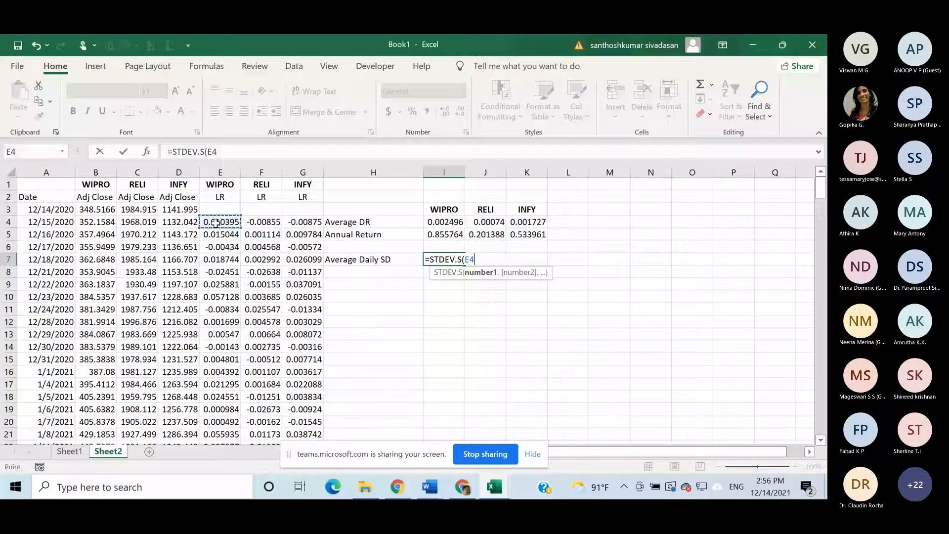
pyautogui.hotkey('ctrl', 'shift', 'Down')
pyautogui.press('Return')
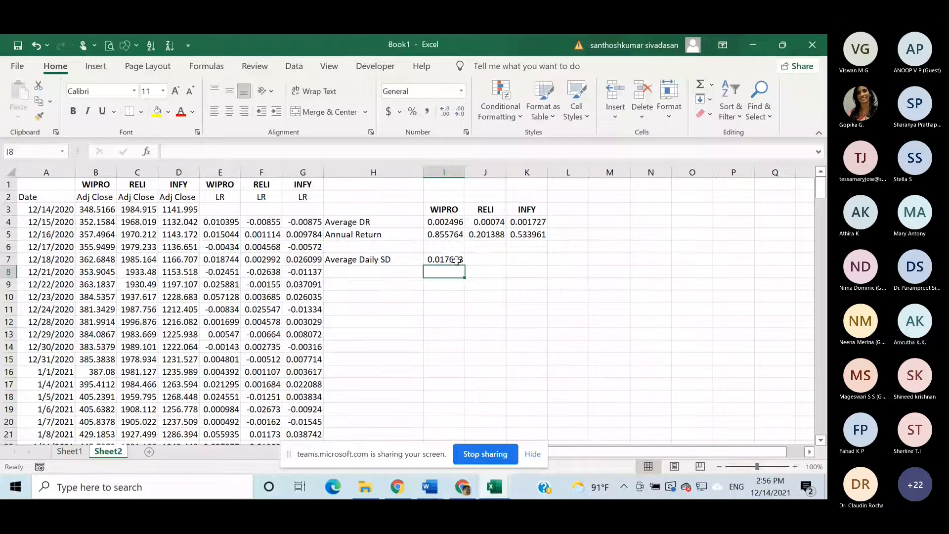
pyautogui.click(456, 260)
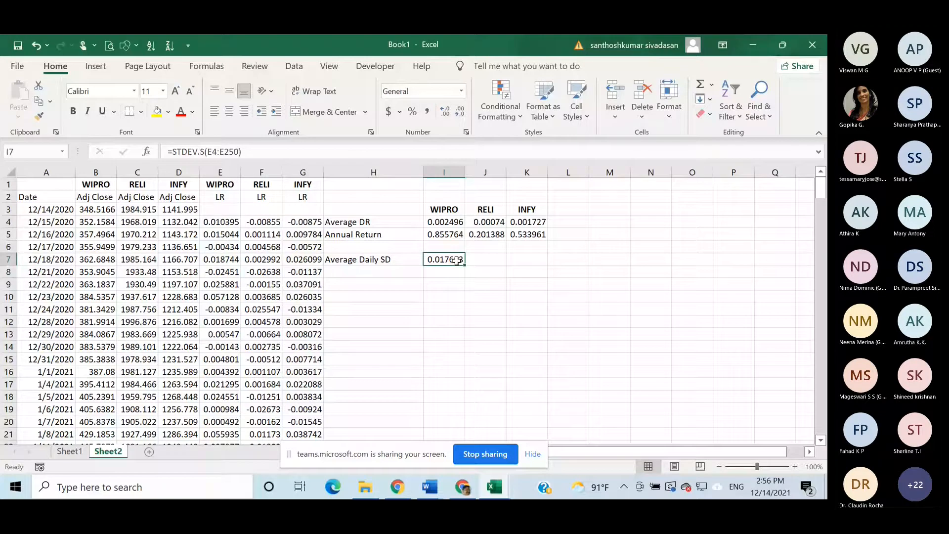
pyautogui.moveTo(464, 264); pyautogui.dragTo(529, 260)
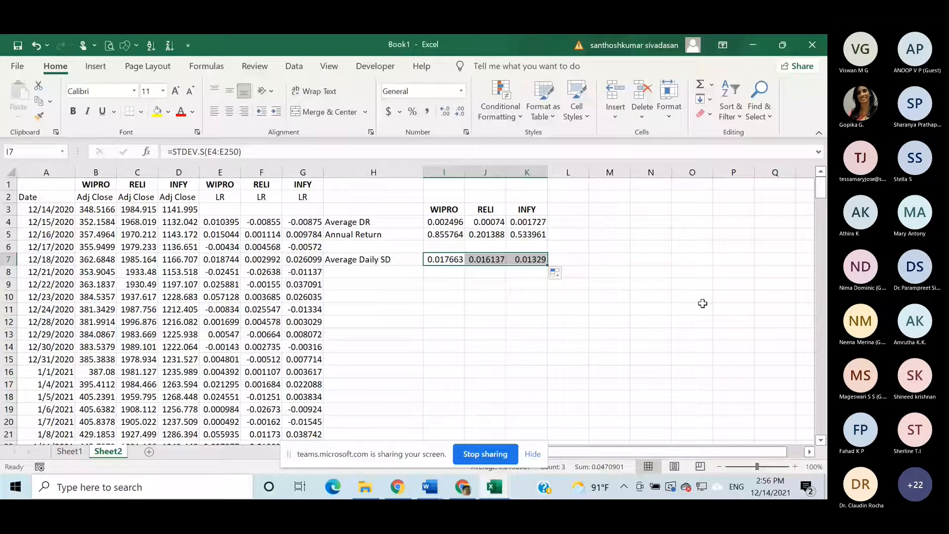
# - Enter the label "Annual SD" in H8, below the Average Daily SD label
pyautogui.click(348, 272)
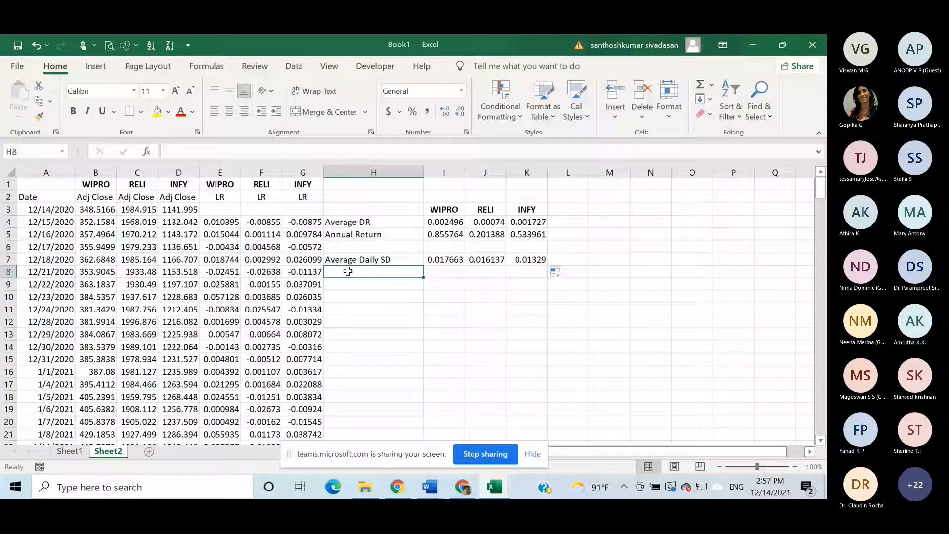
pyautogui.write('Annual')
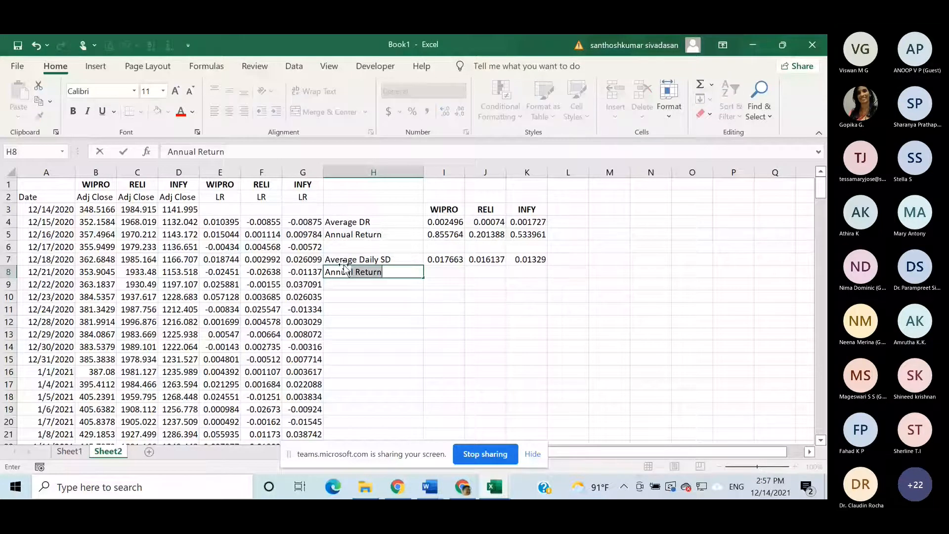
pyautogui.write('l SD')
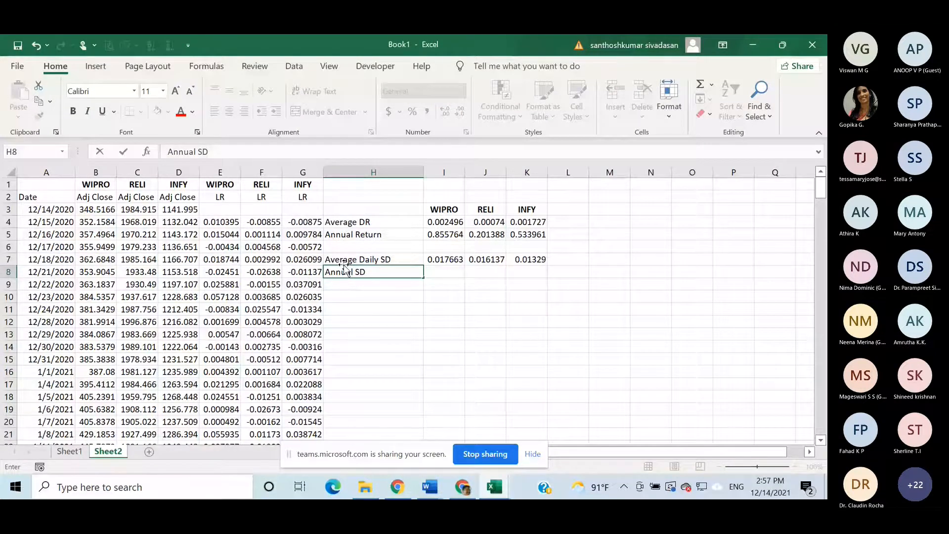
# - Calculate the annual standard deviation in I8 with =I7*SQRT(248) and fill it across to K8
pyautogui.click(452, 269)
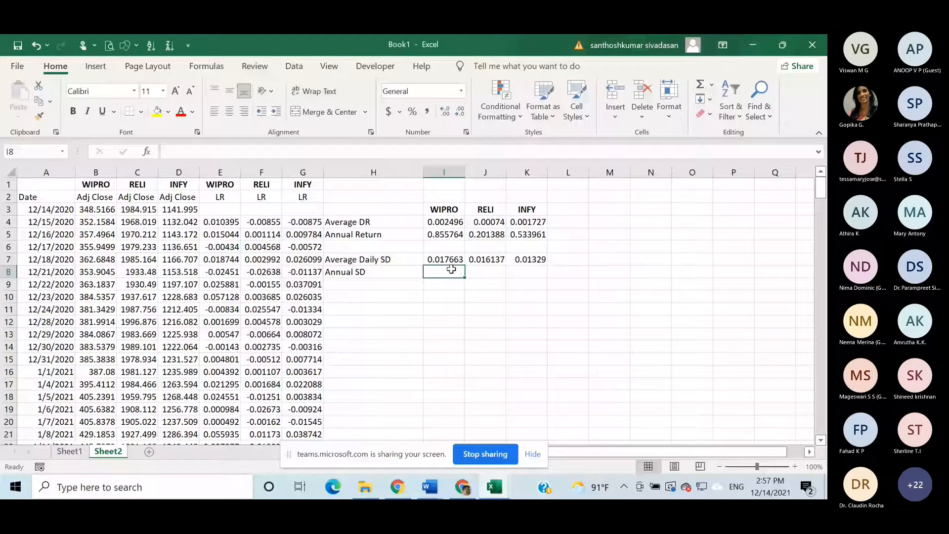
pyautogui.write('=')
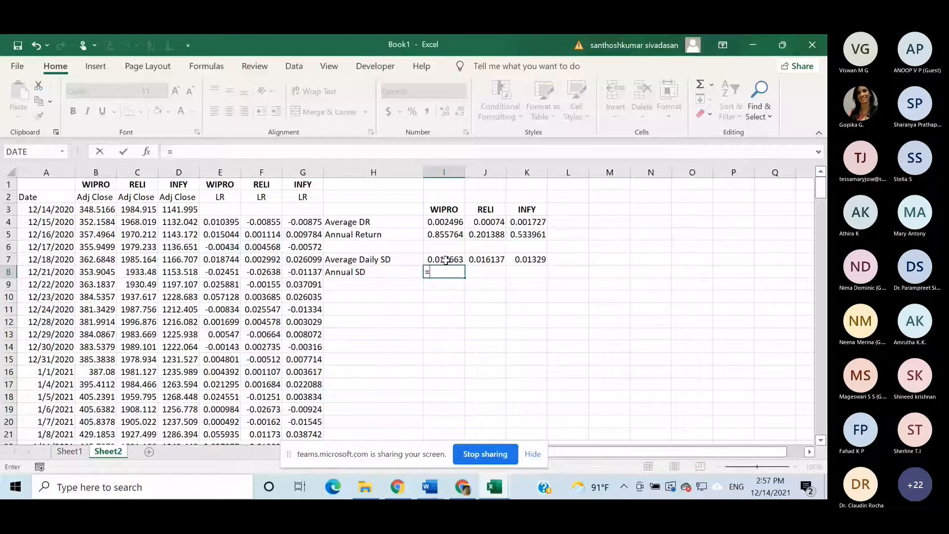
pyautogui.click(446, 260)
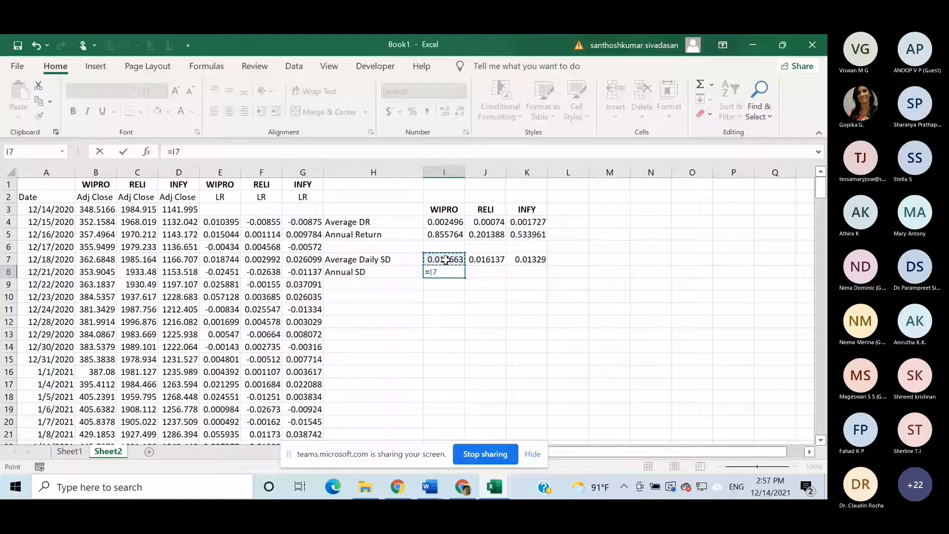
pyautogui.write('*SQRT(2')
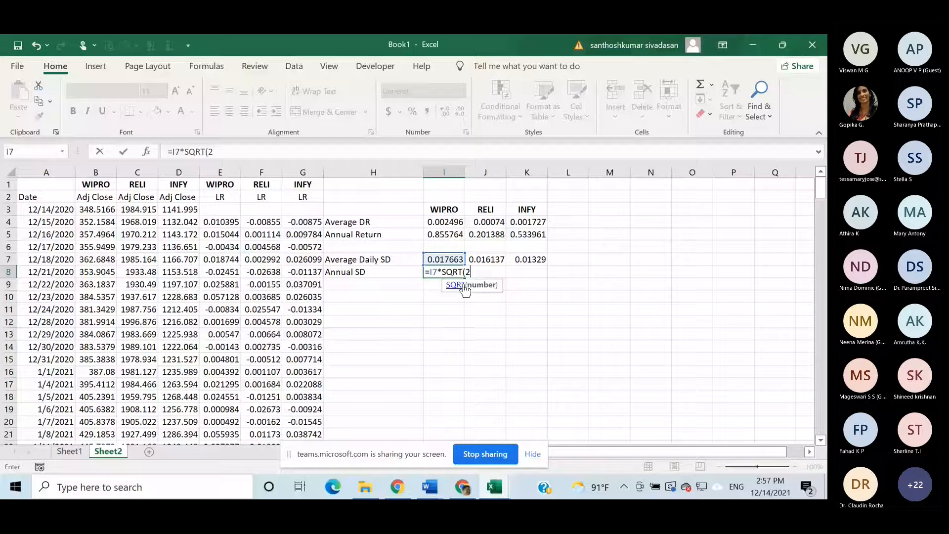
pyautogui.write('48)')
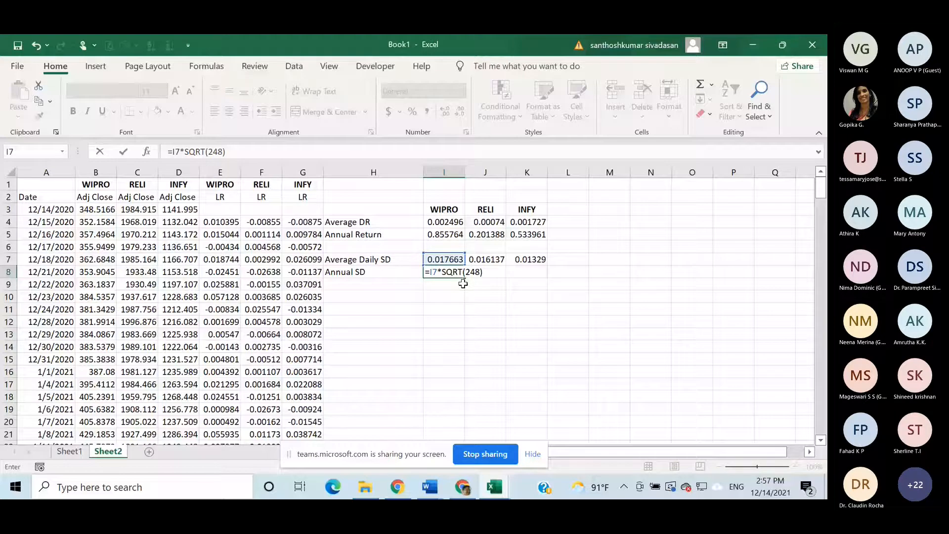
pyautogui.hotkey('ctrl', 'Return')
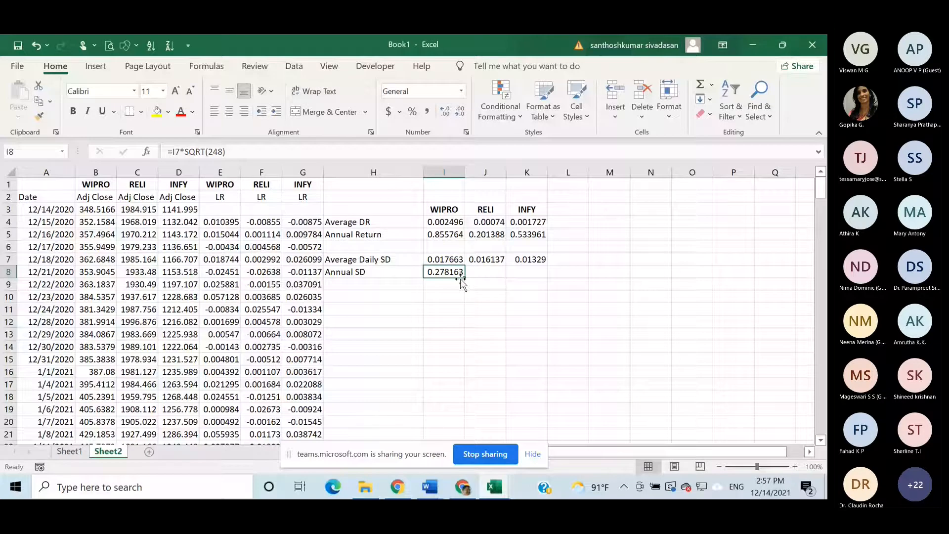
pyautogui.moveTo(464, 277); pyautogui.dragTo(529, 276)
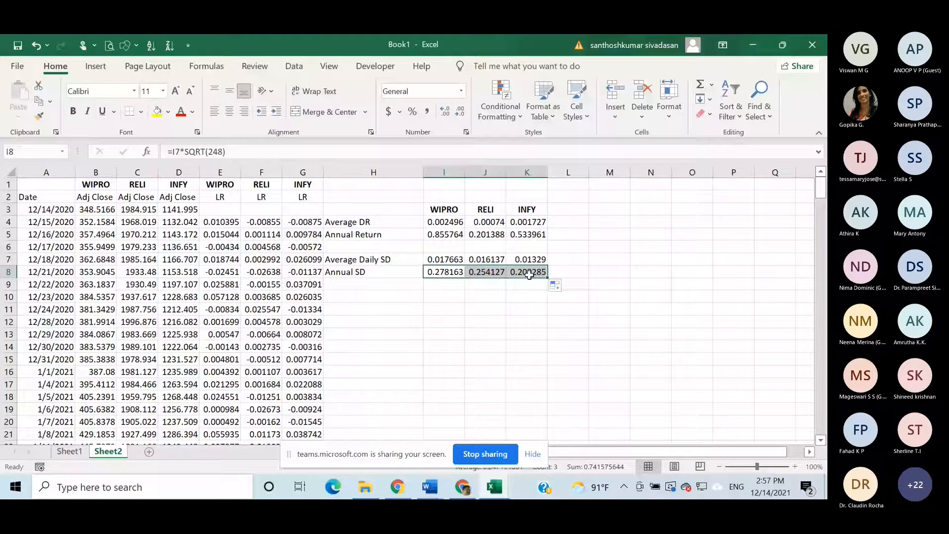
pyautogui.click(609, 306)
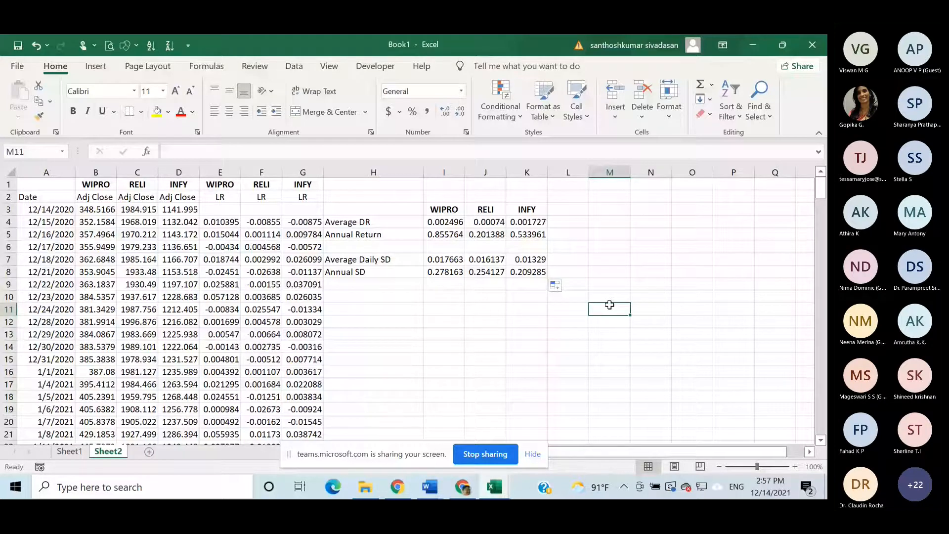
pyautogui.click(604, 210)
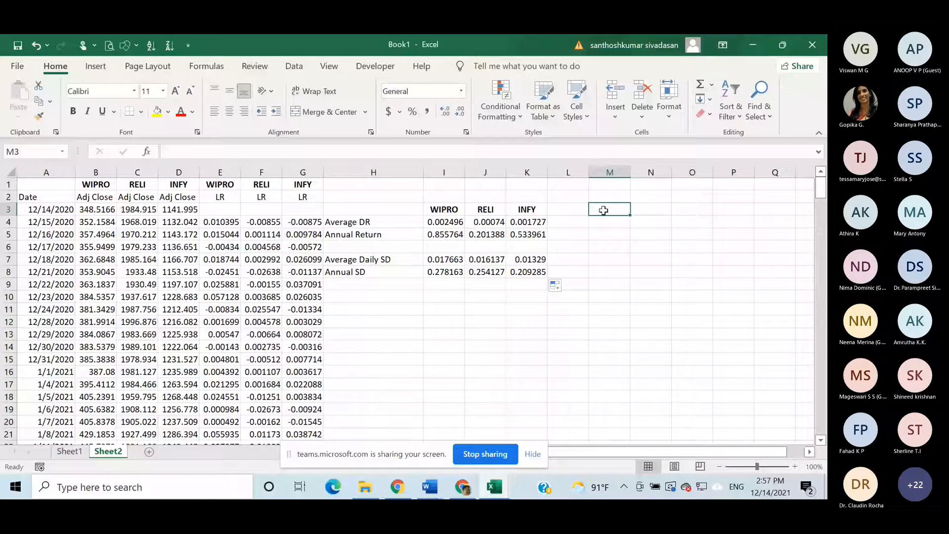
# - Merge and centre M2:O2 and enter the heading "Portfolio" in it
pyautogui.moveTo(606, 196); pyautogui.dragTo(697, 200)
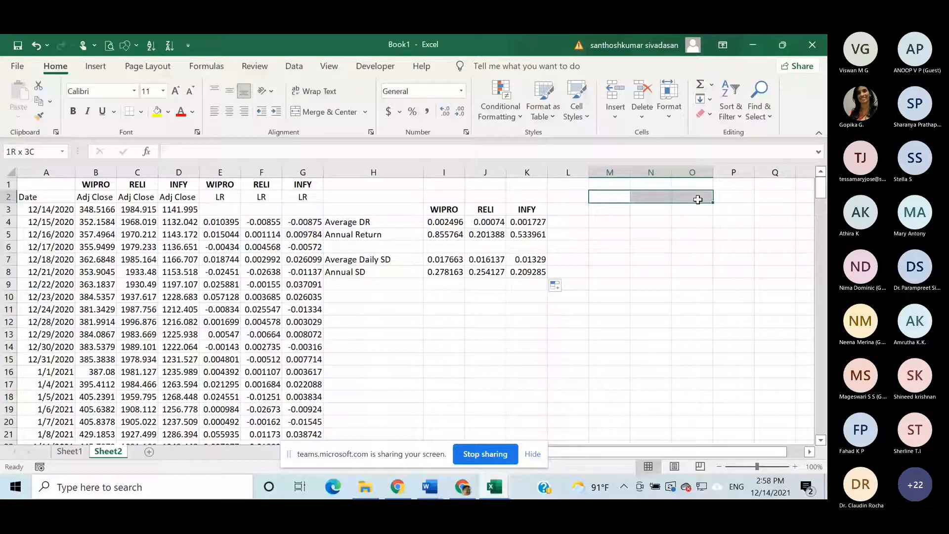
pyautogui.moveTo(698, 199); pyautogui.dragTo(698, 199)
pyautogui.click(330, 113)
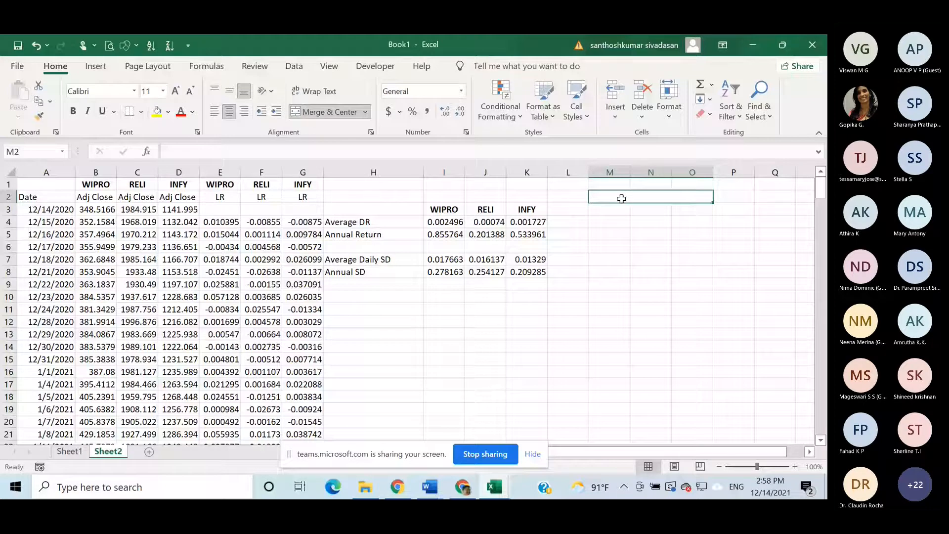
pyautogui.write('Pr')
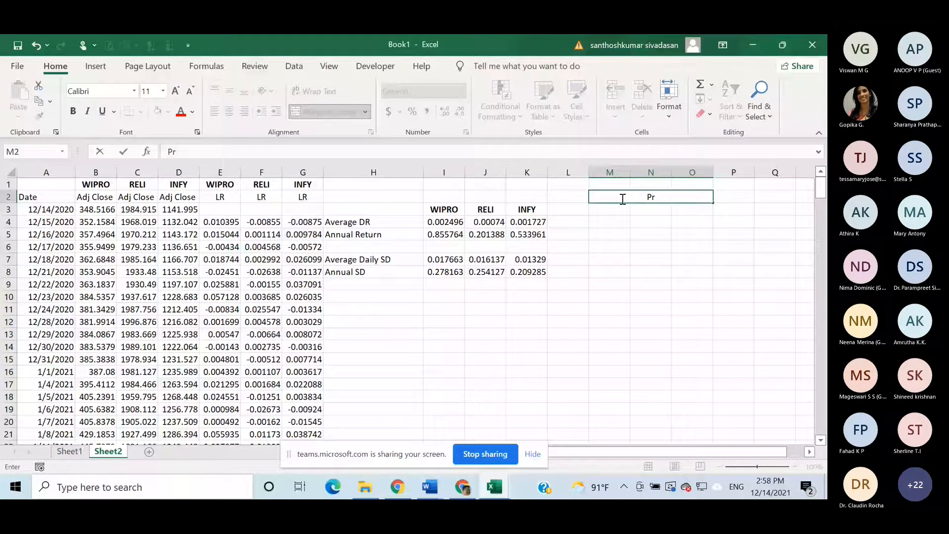
pyautogui.write('ot')
pyautogui.write('folio')
# - Copy the stock headings WIPRO, RELI and INFY from I3:K3 to M3:O3, under the Portfolio heading
pyautogui.moveTo(452, 211); pyautogui.dragTo(476, 212)
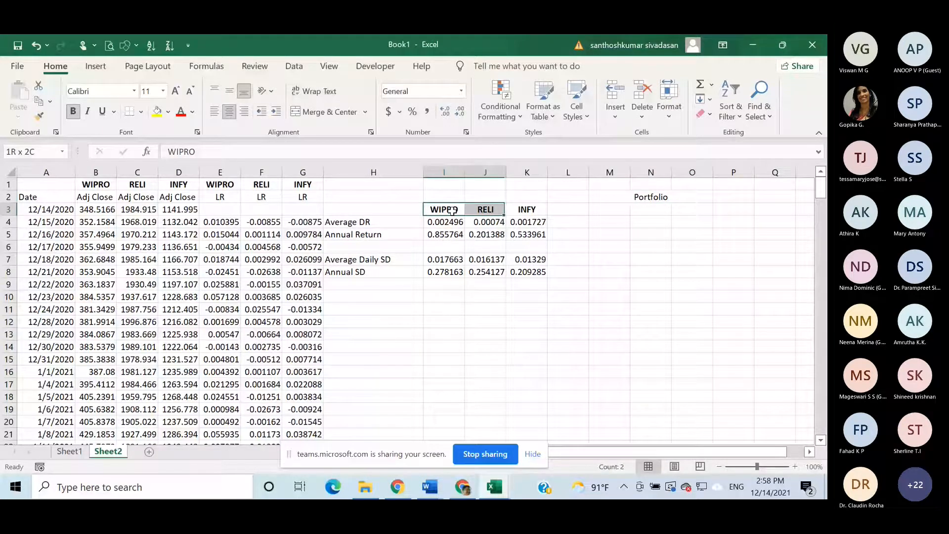
pyautogui.moveTo(453, 211); pyautogui.dragTo(527, 210)
pyautogui.hotkey('ctrl', 'c')
pyautogui.click(603, 211)
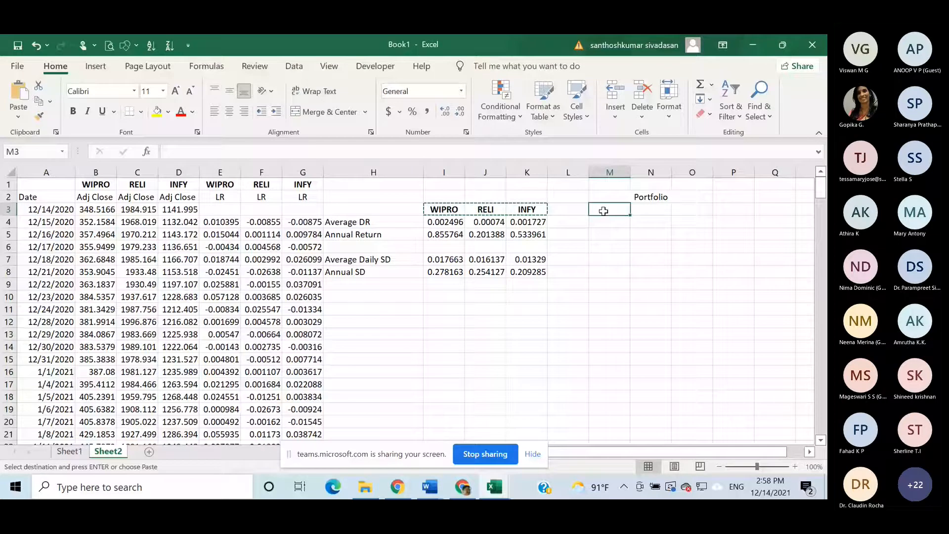
pyautogui.hotkey('ctrl', 'v')
# - Format the Portfolio heading with a green fill and bold white text
pyautogui.click(660, 197)
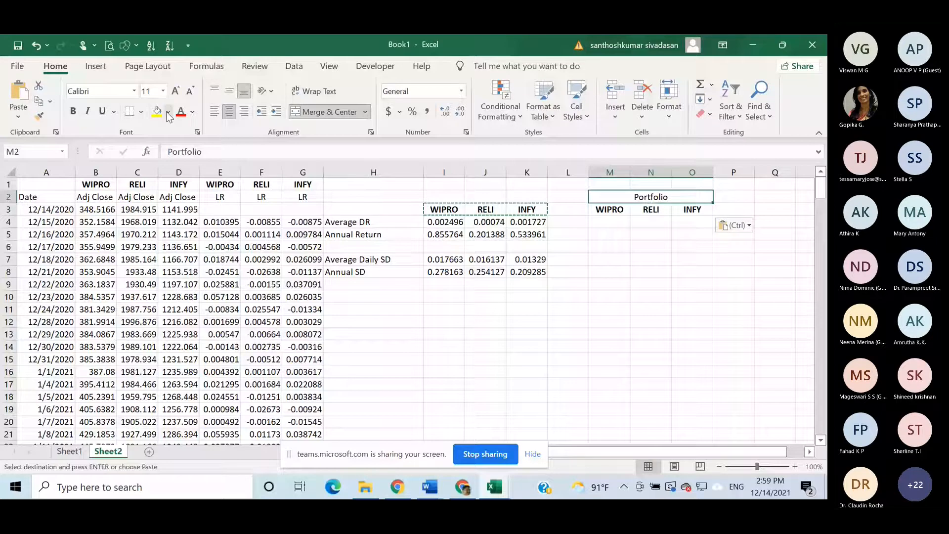
pyautogui.click(168, 112)
pyautogui.click(213, 236)
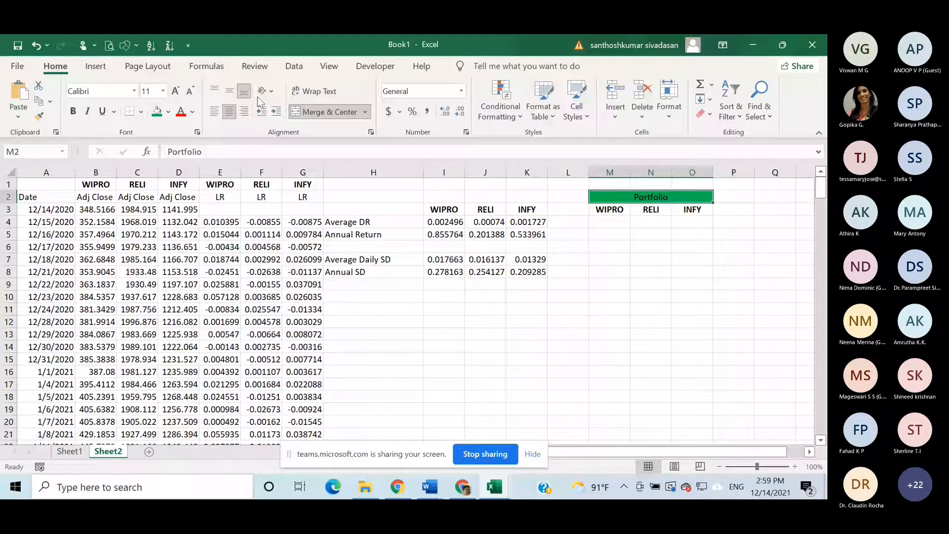
pyautogui.click(192, 112)
pyautogui.click(180, 163)
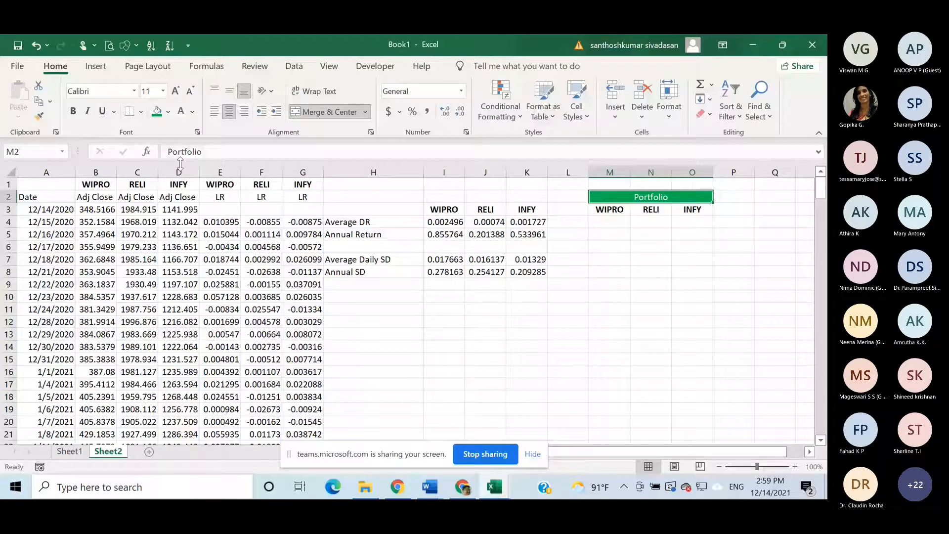
pyautogui.hotkey('ctrl', 'b')
pyautogui.click(798, 239)
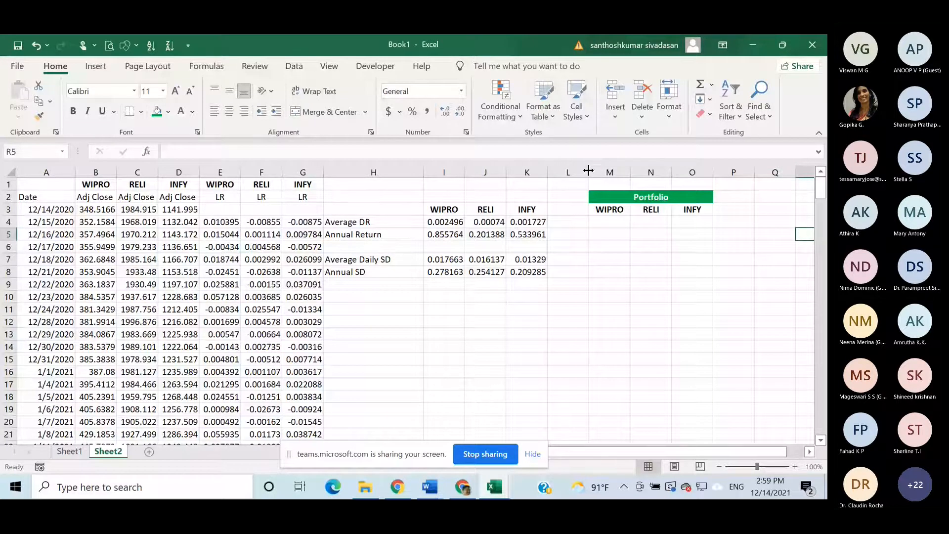
# - Widen column L and enter the label "Proportion" in L4
pyautogui.moveTo(589, 170); pyautogui.dragTo(635, 172)
pyautogui.click(597, 224)
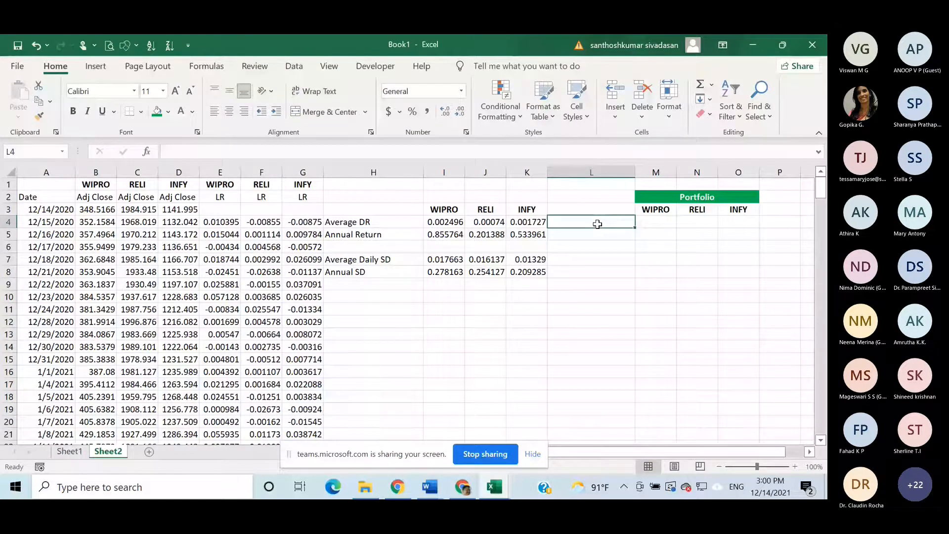
pyautogui.write('Proportionn')
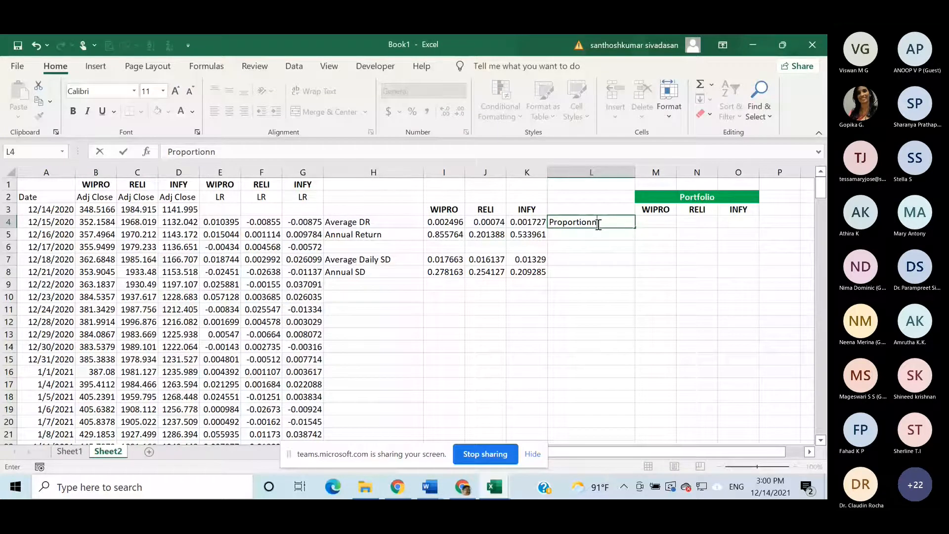
pyautogui.press('BackSpace')
# - Enter the portfolio proportions 50% for WIPRO, 25% for RELI and 25% for INFY in M4:O4
pyautogui.click(662, 224)
pyautogui.write('50%')
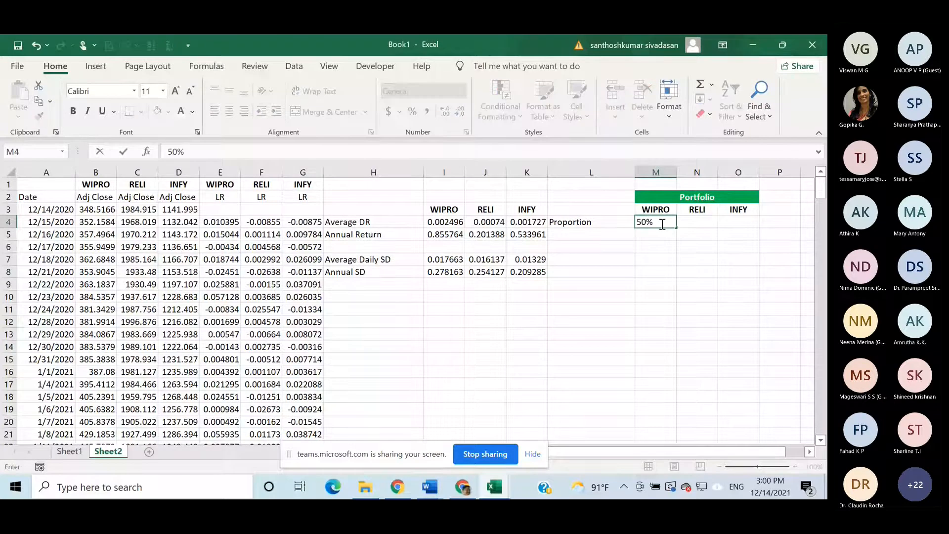
pyautogui.click(690, 221)
pyautogui.write('2')
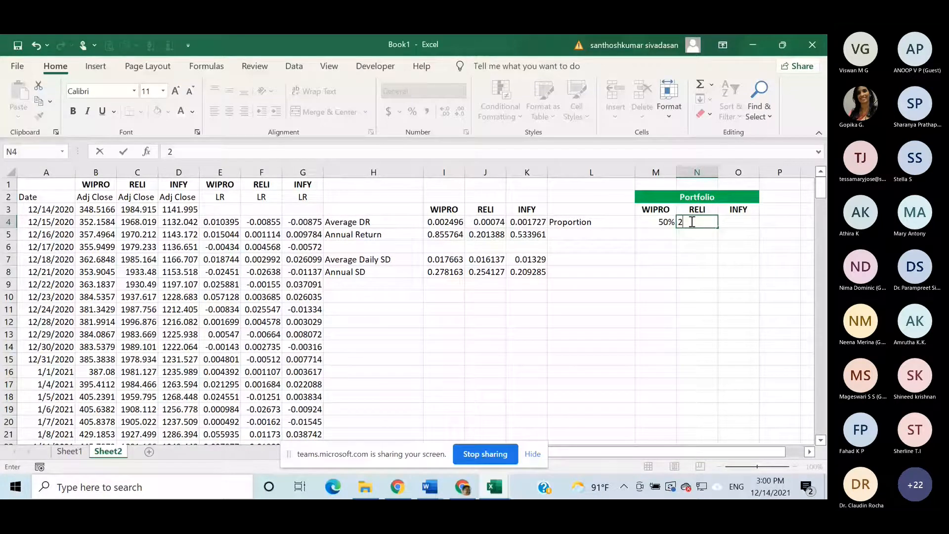
pyautogui.write('5%')
pyautogui.click(727, 223)
pyautogui.write('2')
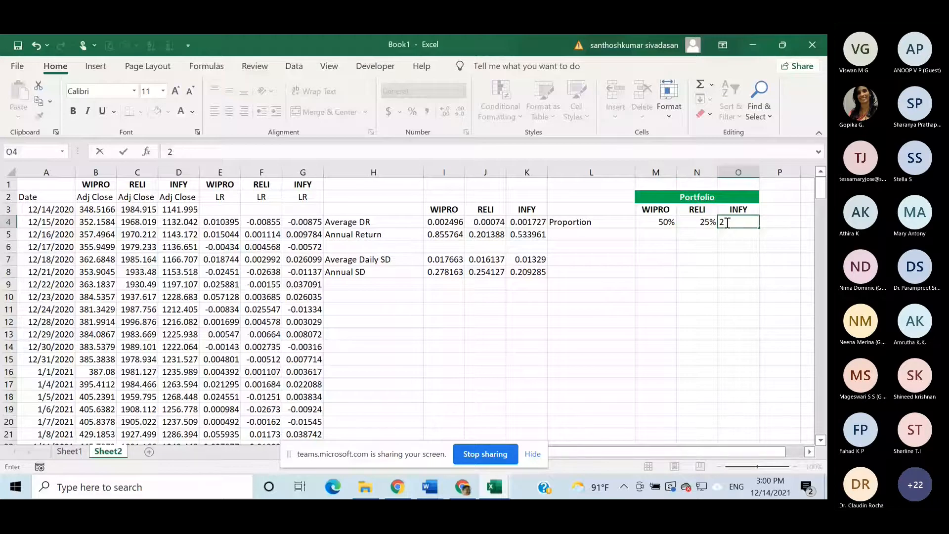
pyautogui.write('5%')
# - Centre the proportions in M4:O4 and right-align the Proportion label in L4
pyautogui.click(669, 224)
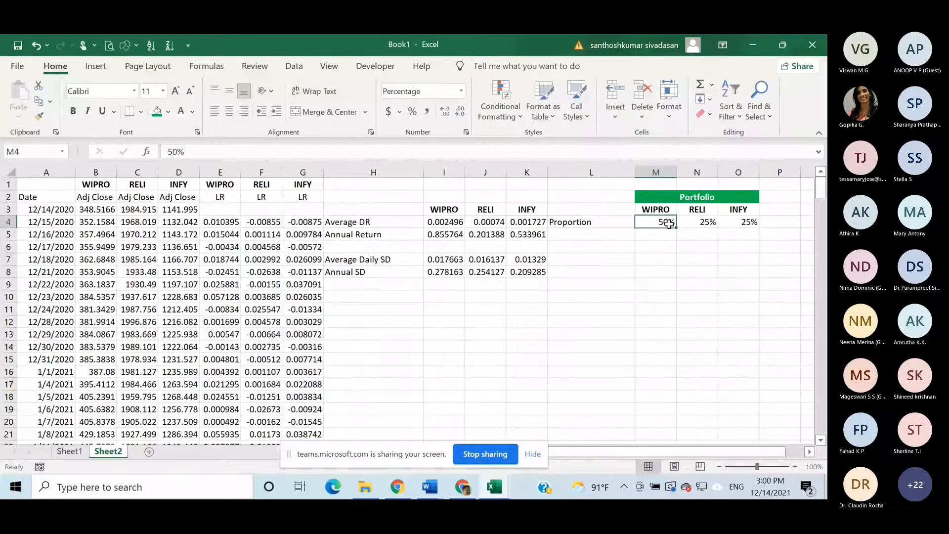
pyautogui.moveTo(668, 224); pyautogui.dragTo(738, 222)
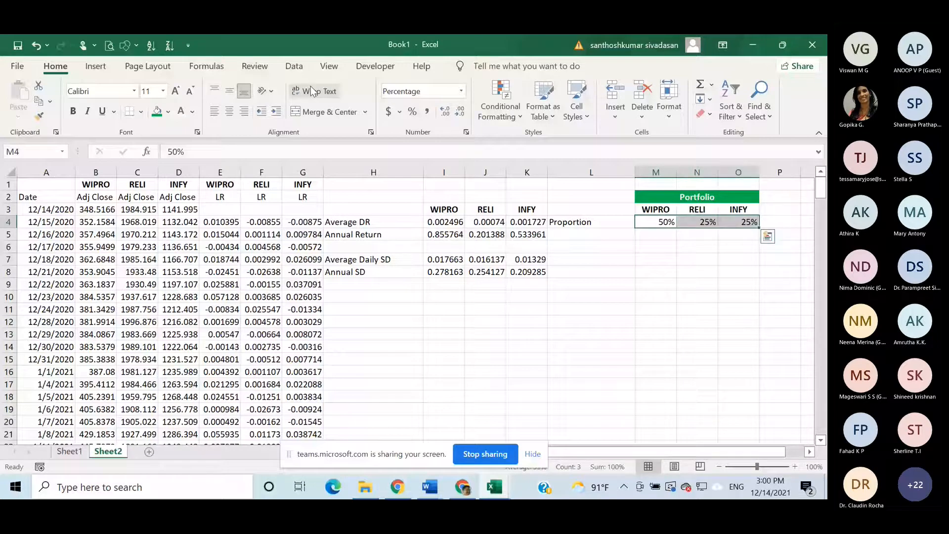
pyautogui.click(229, 111)
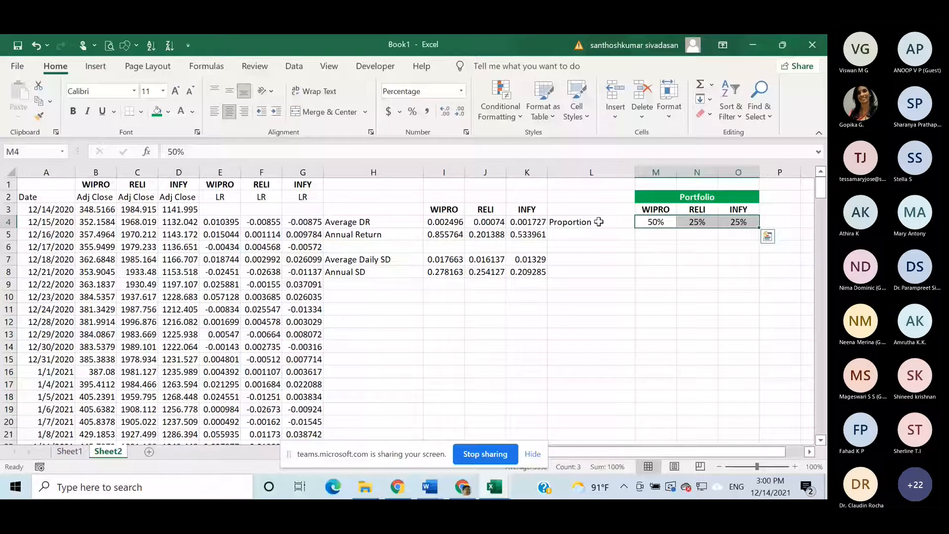
pyautogui.click(599, 222)
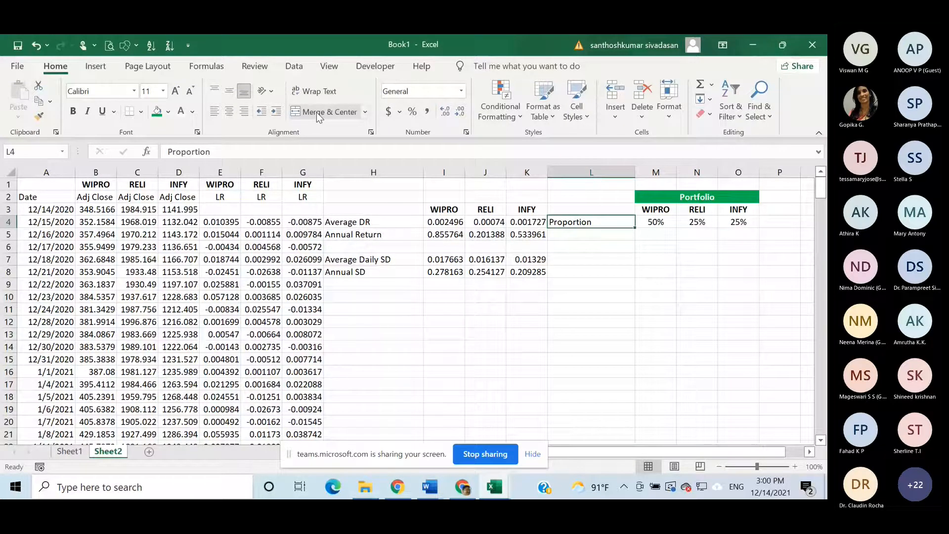
pyautogui.click(244, 111)
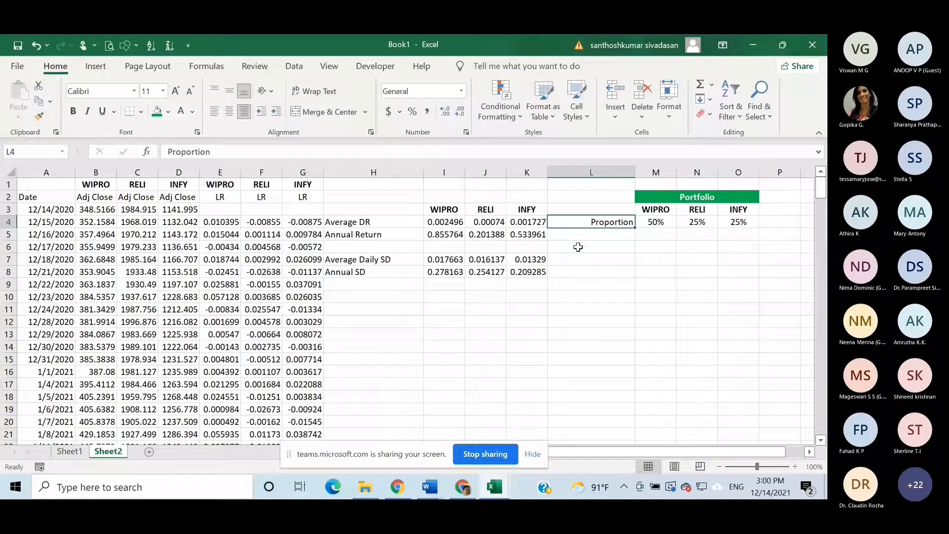
# - Enter the label "Portfolio Return" in L6, leaving row 5 of the portfolio table blank
pyautogui.click(577, 249)
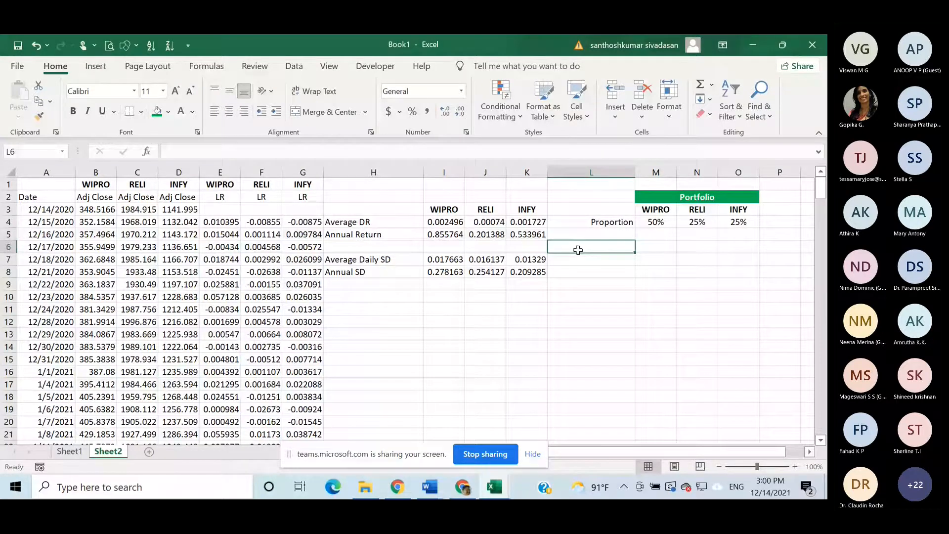
pyautogui.write('P')
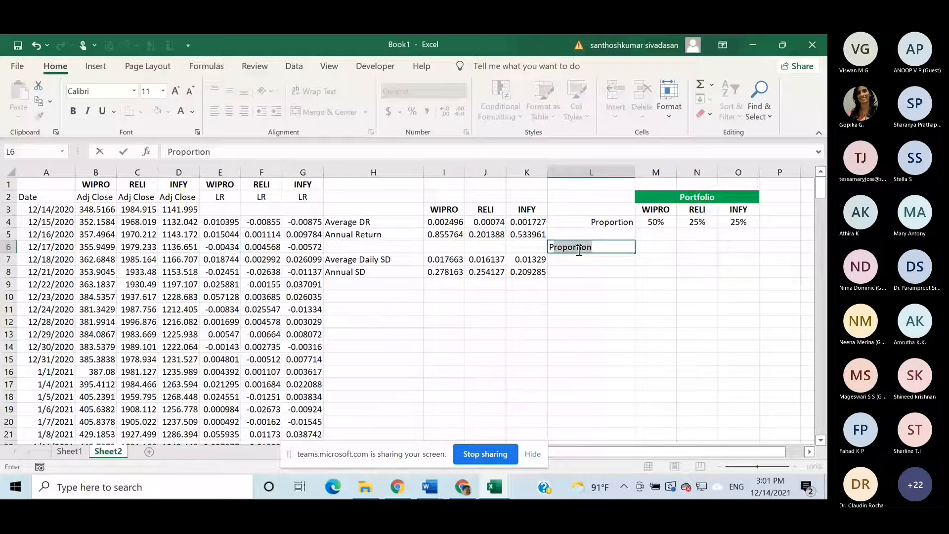
pyautogui.write('ortfolio Return')
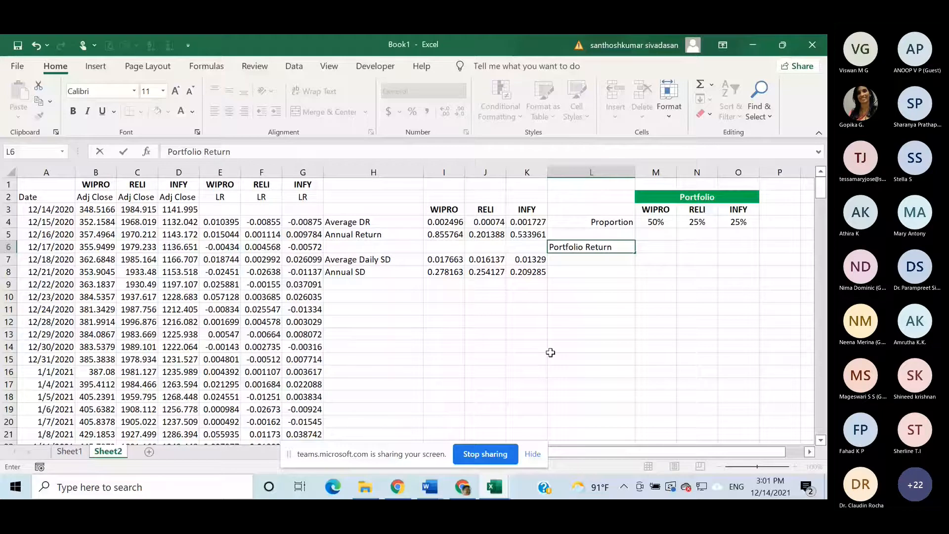
pyautogui.click(444, 235)
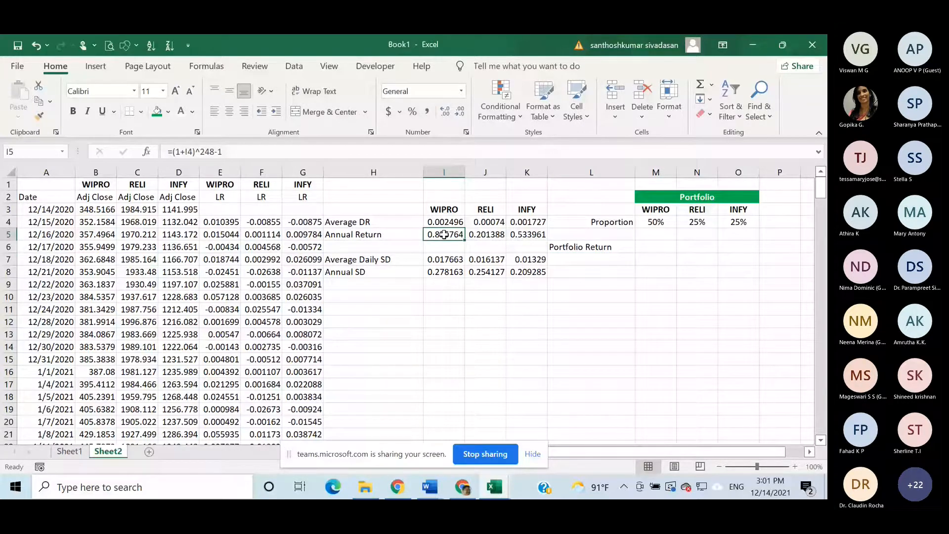
pyautogui.press('Right')
pyautogui.press('Right')
pyautogui.press('Right')
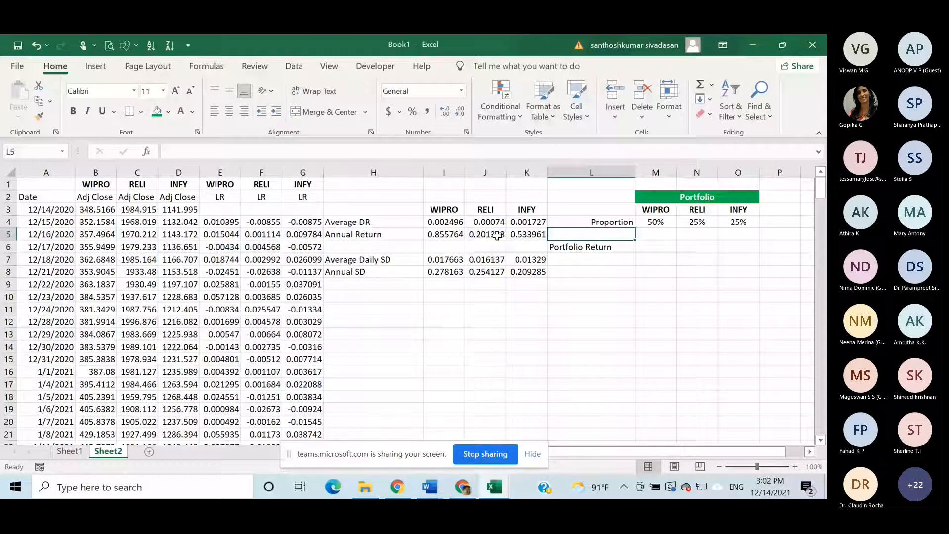
# - Right-align the Portfolio Return label in L6
pyautogui.click(596, 248)
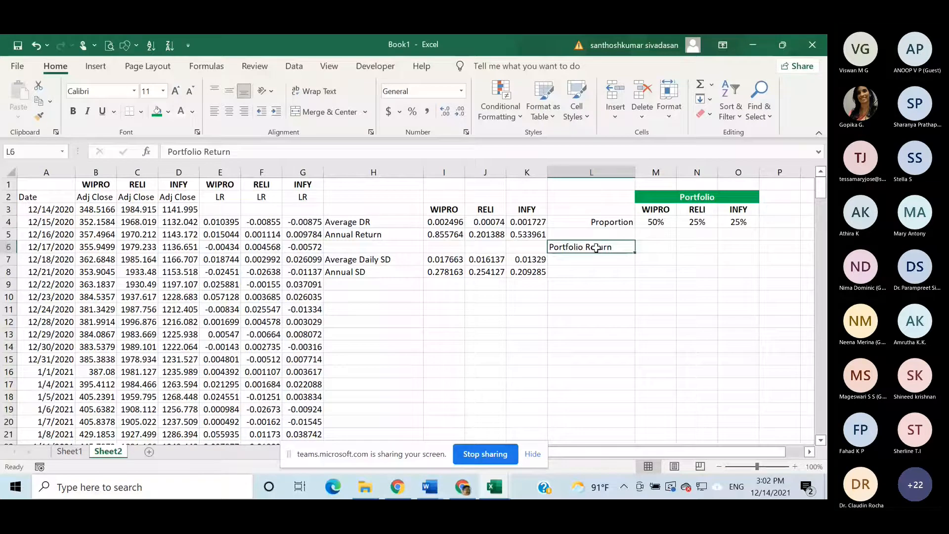
pyautogui.click(246, 112)
# - Begin the portfolio return formula in P6 with Wipro's proportion times its annual return, =(M4*I5)
pyautogui.press('Right')
pyautogui.press('Right')
pyautogui.press('Right')
pyautogui.press('Right')
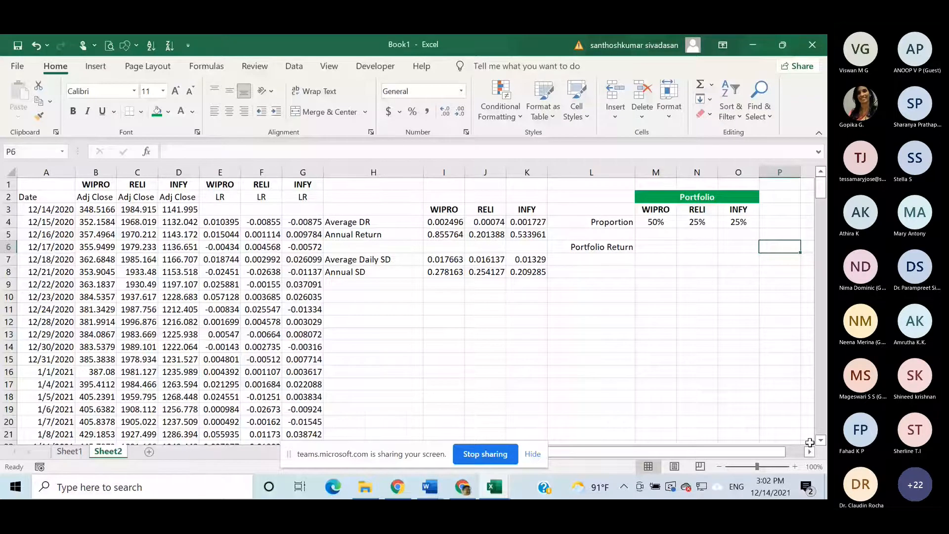
pyautogui.click(809, 451)
pyautogui.write('=')
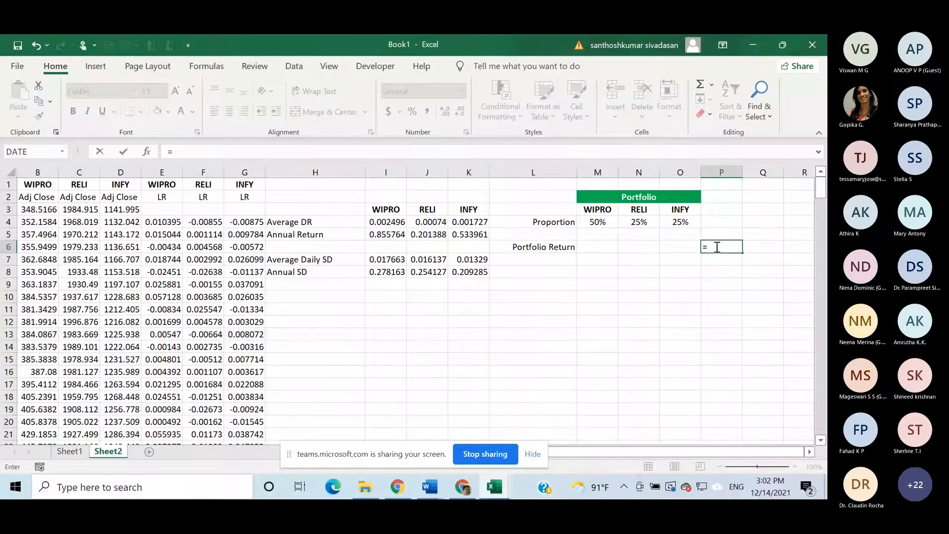
pyautogui.click(594, 224)
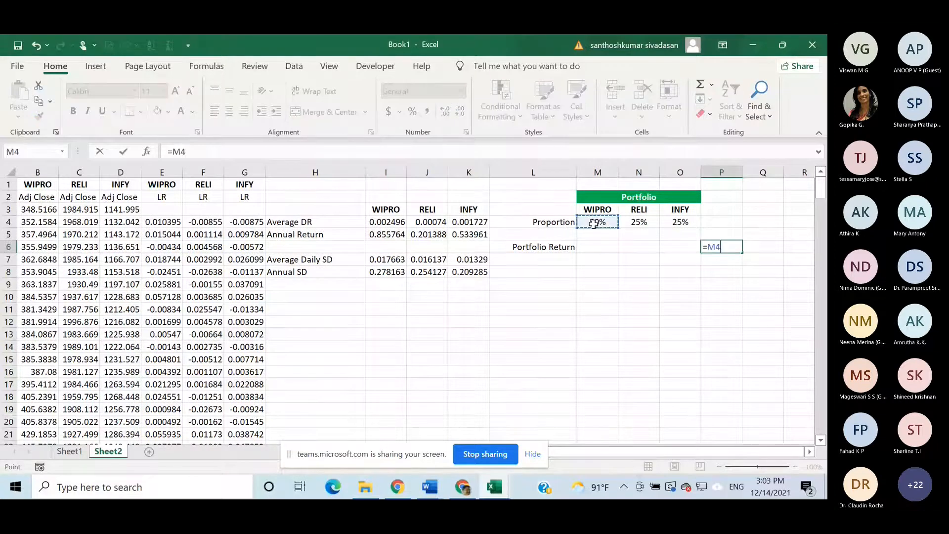
pyautogui.write('*')
pyautogui.click(386, 236)
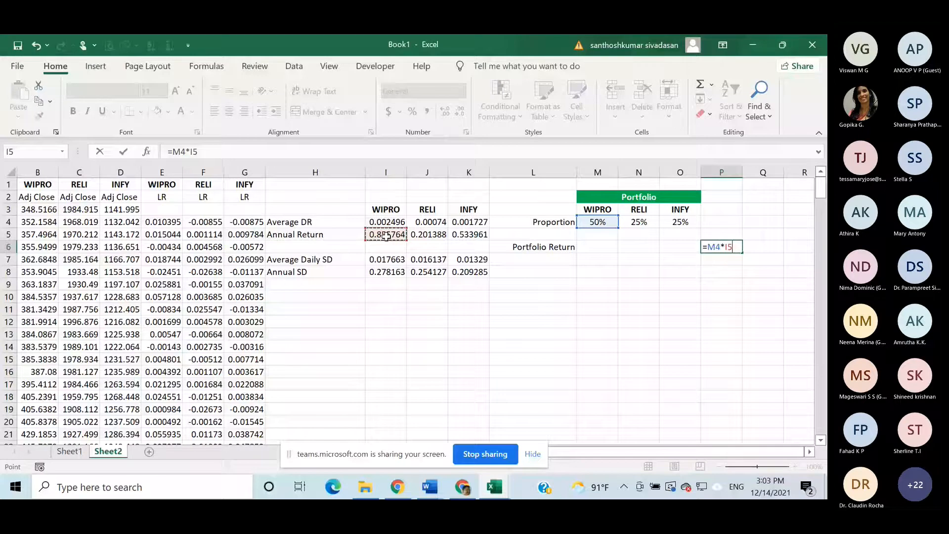
pyautogui.write(')')
pyautogui.click(708, 248)
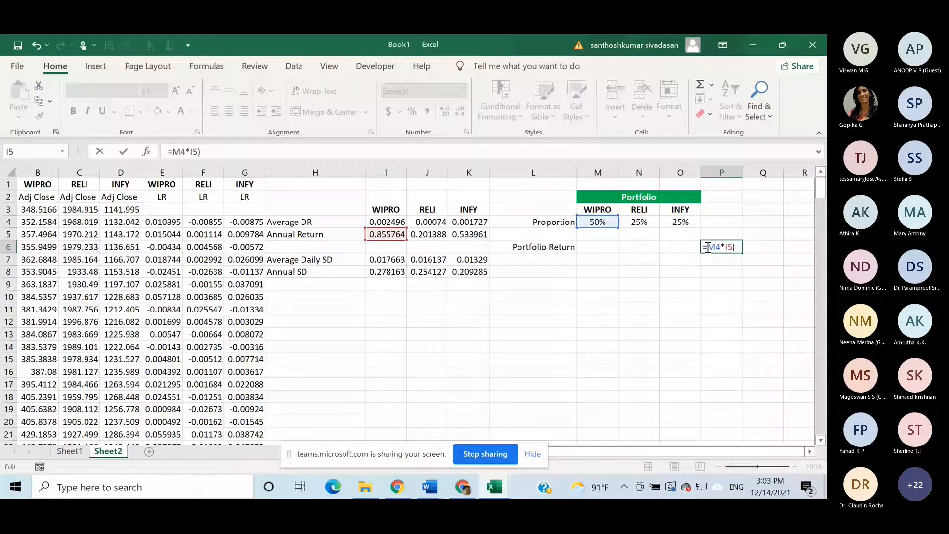
pyautogui.write('(')
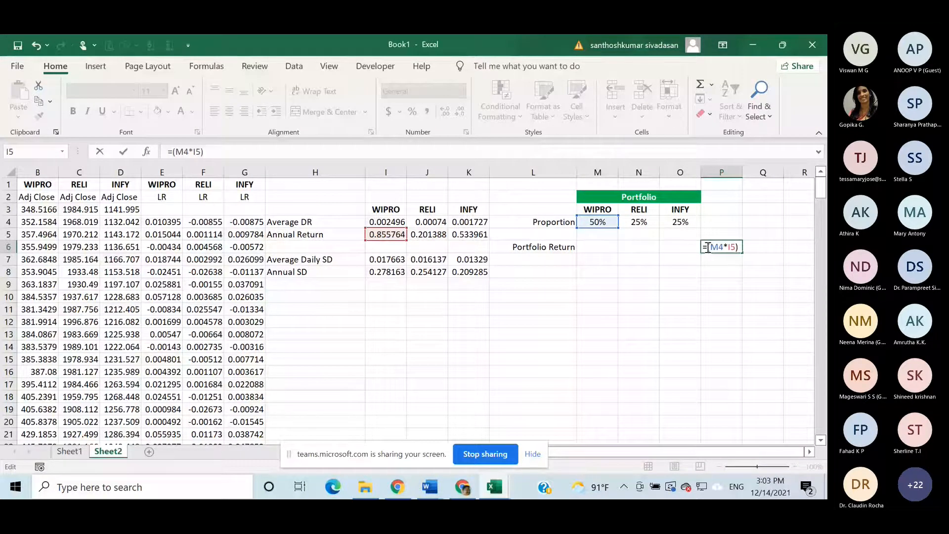
pyautogui.write('+')
# - Extend the P6 formula with Reliance's proportion times its annual return, +(N4*J5)
pyautogui.click(648, 223)
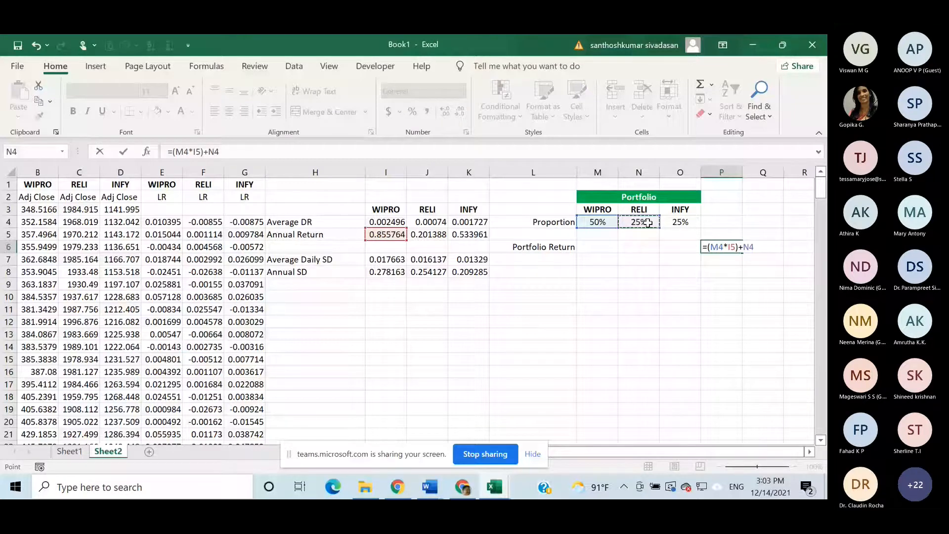
pyautogui.write('*')
pyautogui.click(432, 236)
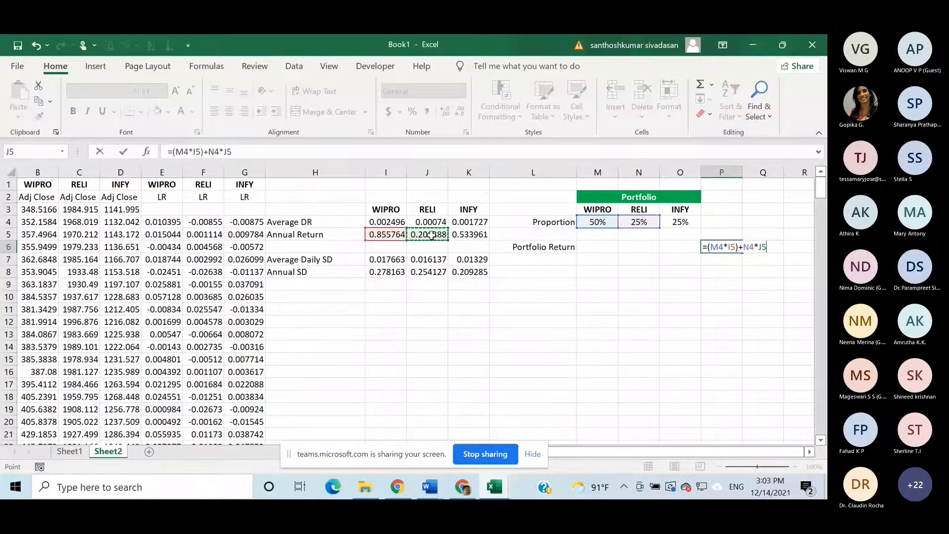
pyautogui.write(')')
pyautogui.click(744, 244)
pyautogui.write('(')
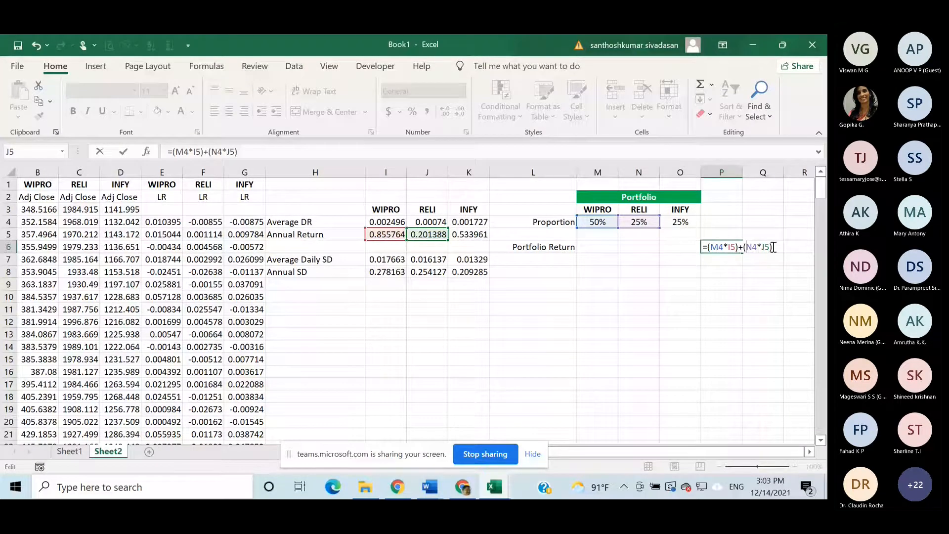
# - Complete the portfolio return formula in P6 with Infosys's proportion times its annual return, +(O4*K5)
pyautogui.click(774, 247)
pyautogui.write('+')
pyautogui.click(692, 222)
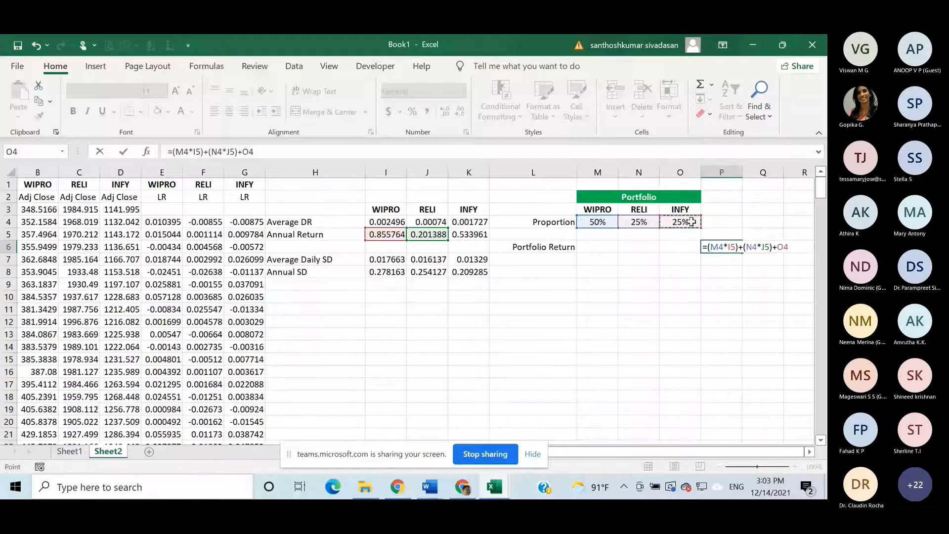
pyautogui.write('*')
pyautogui.click(474, 237)
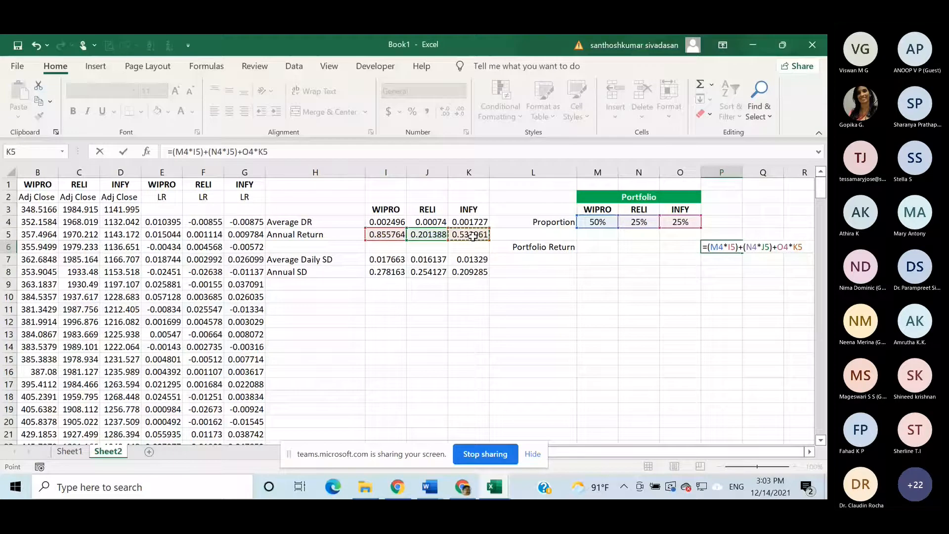
pyautogui.write(')')
pyautogui.click(778, 249)
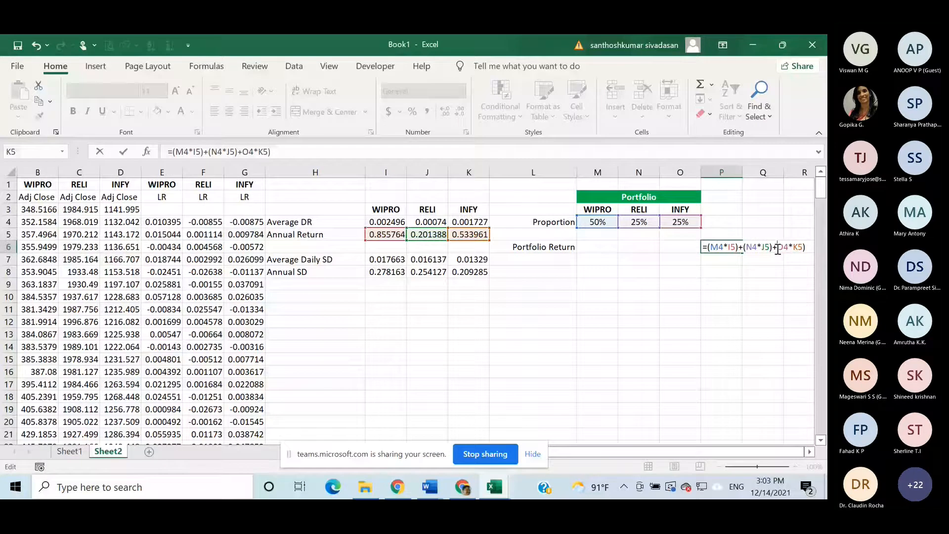
pyautogui.write('(')
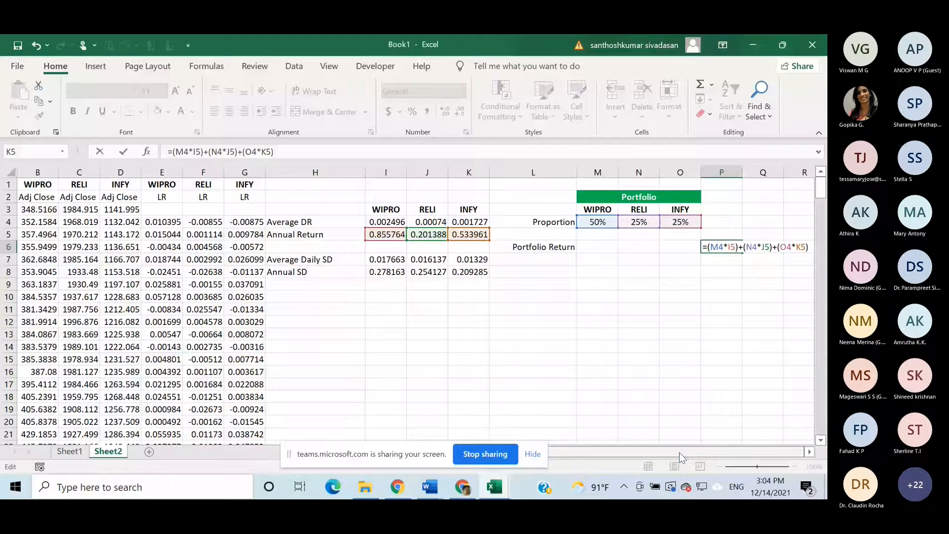
pyautogui.press('Return')
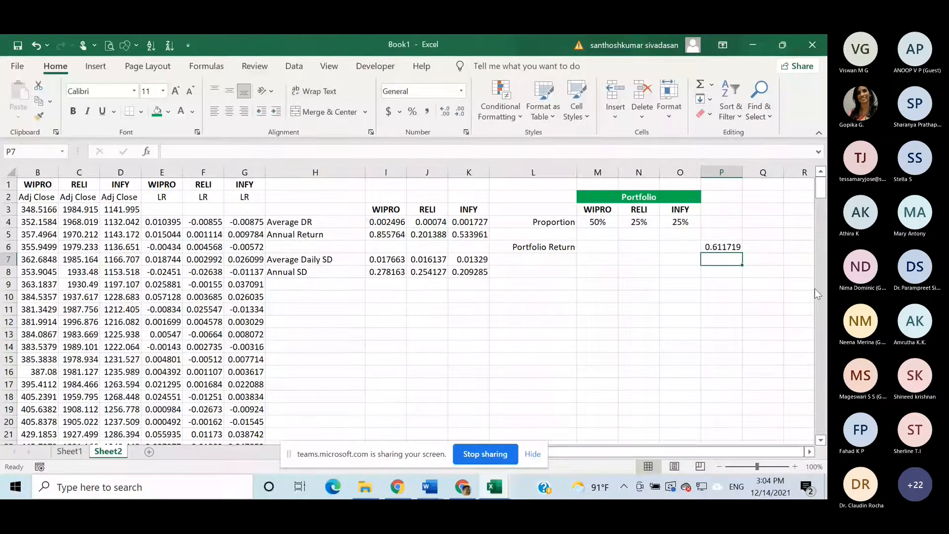
pyautogui.click(722, 246)
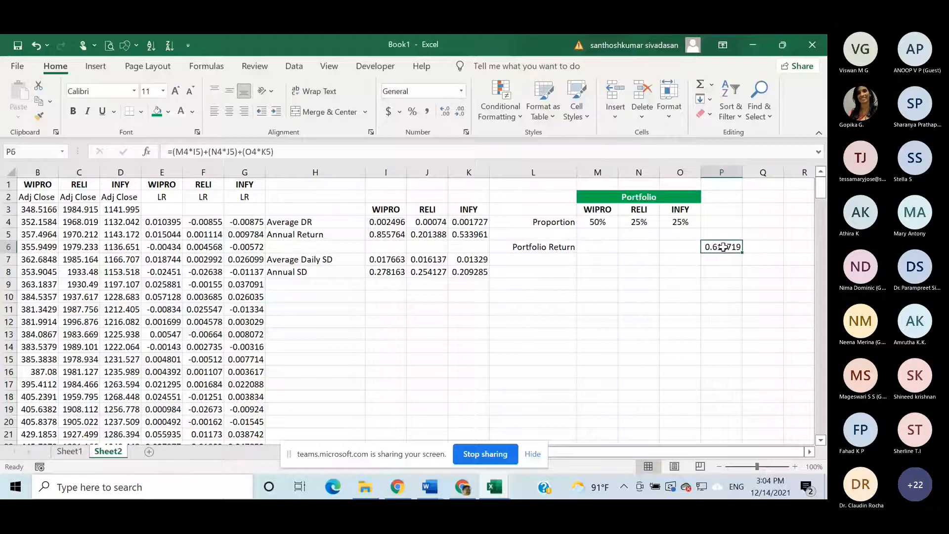
pyautogui.doubleClick(723, 247)
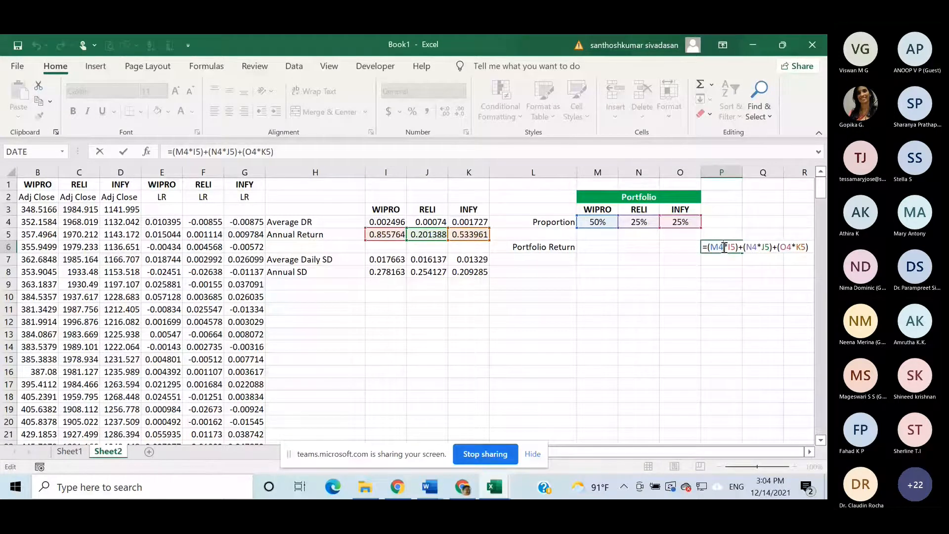
pyautogui.press('Return')
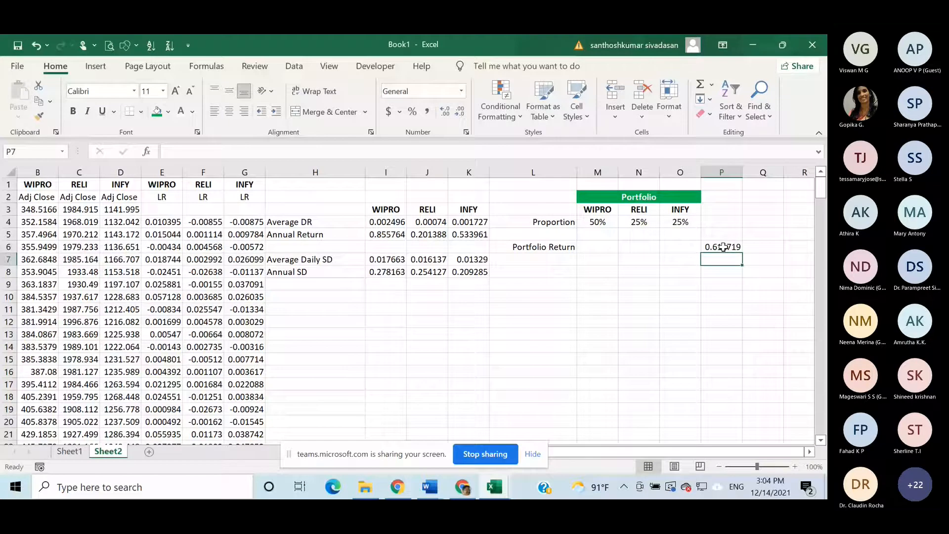
# - Format the Portfolio Return label in L6 and its value in P6 with a red fill and white text
pyautogui.click(548, 247)
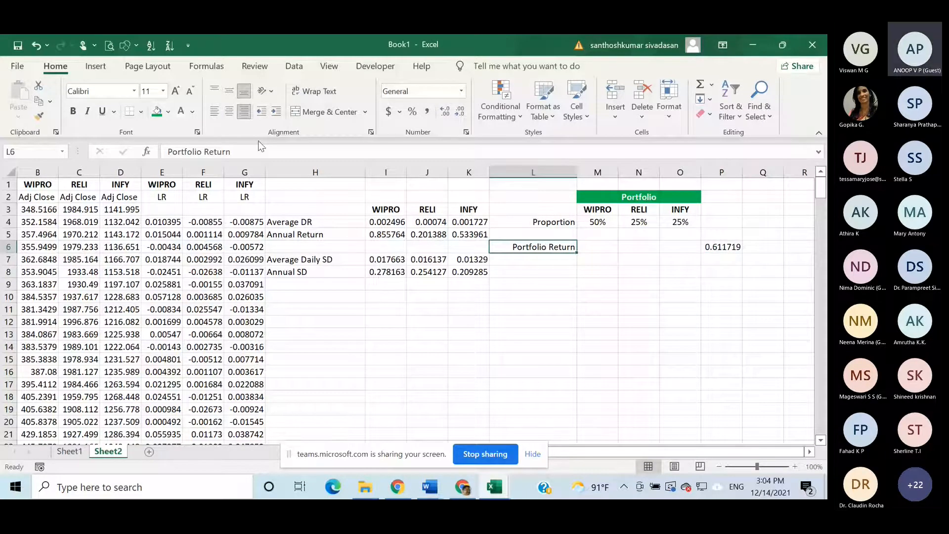
pyautogui.click(168, 115)
pyautogui.click(169, 209)
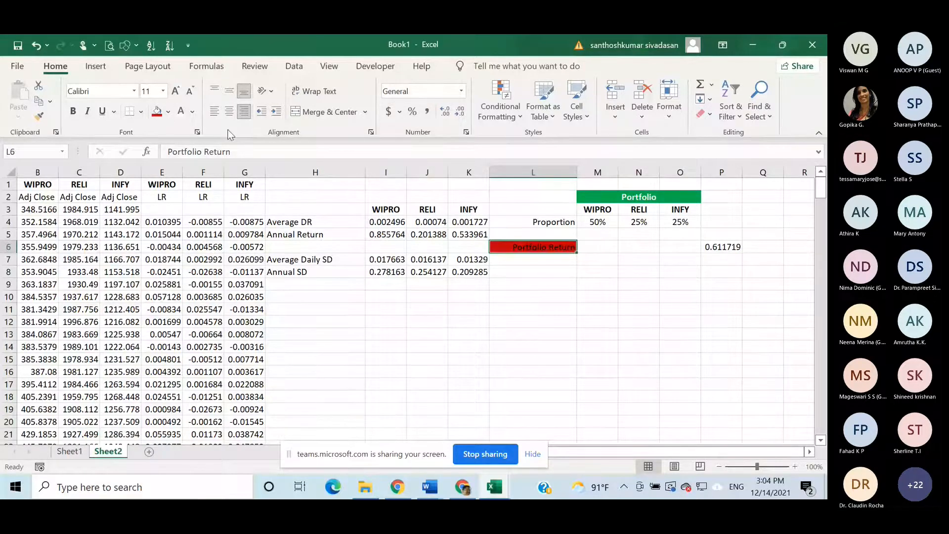
pyautogui.click(181, 111)
pyautogui.click(720, 250)
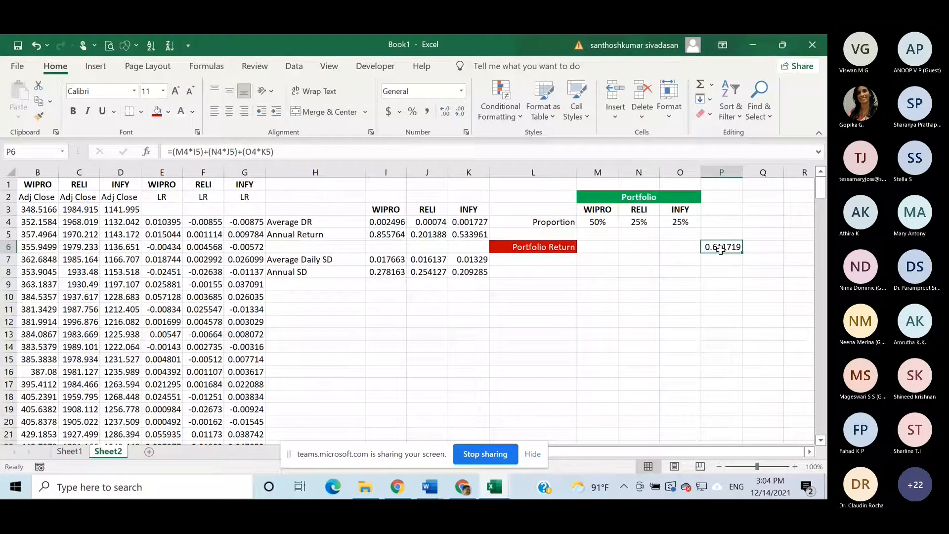
pyautogui.click(157, 111)
pyautogui.click(185, 111)
# - Enter the label "Portfolio Risk" in L8 and right-align it, with the same red fill and white text as L6
pyautogui.click(531, 271)
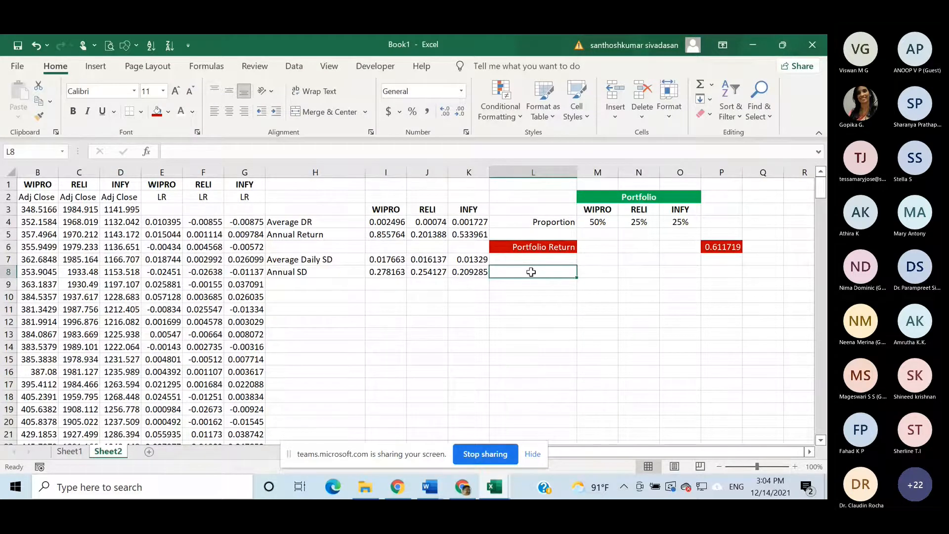
pyautogui.write('Port')
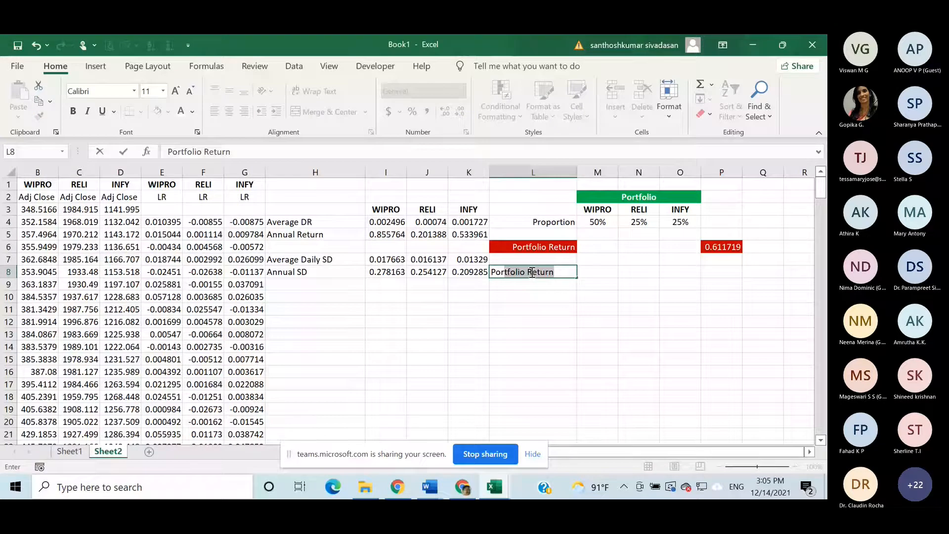
pyautogui.press('Return')
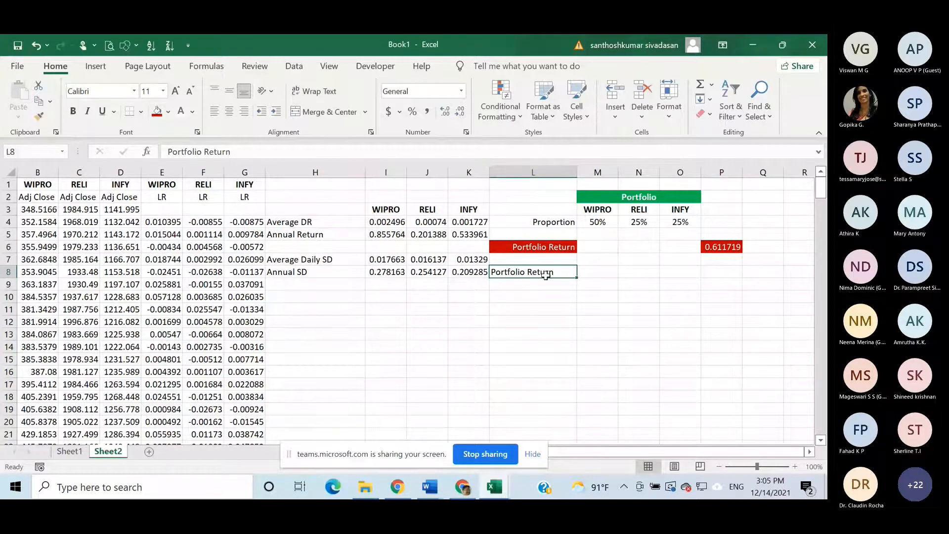
pyautogui.doubleClick(537, 272)
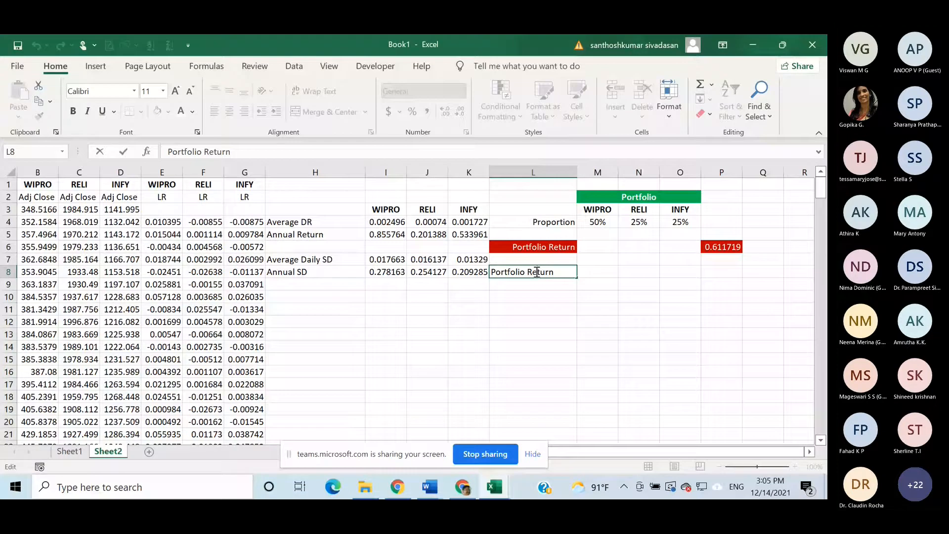
pyautogui.press('BackSpace')
pyautogui.press('BackSpace')
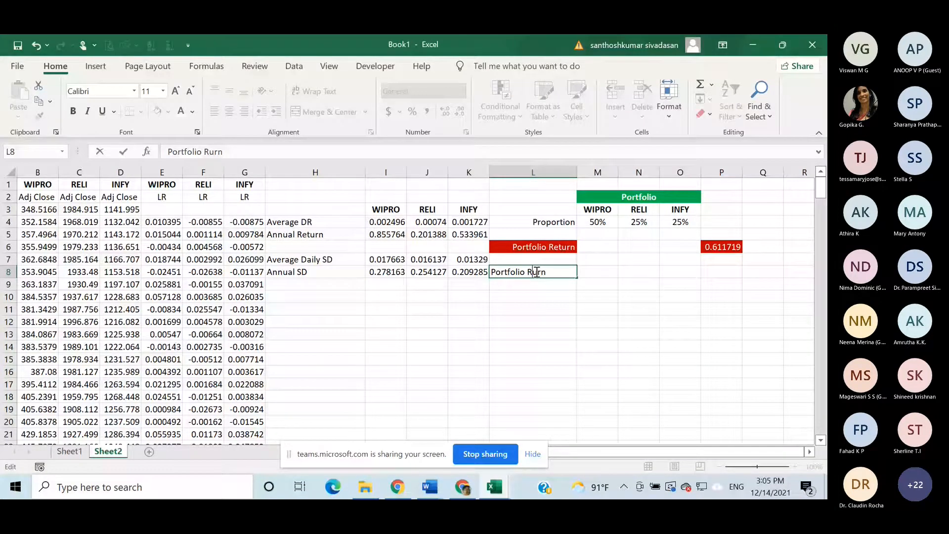
pyautogui.press('Delete')
pyautogui.press('Delete')
pyautogui.press('Delete')
pyautogui.write('is')
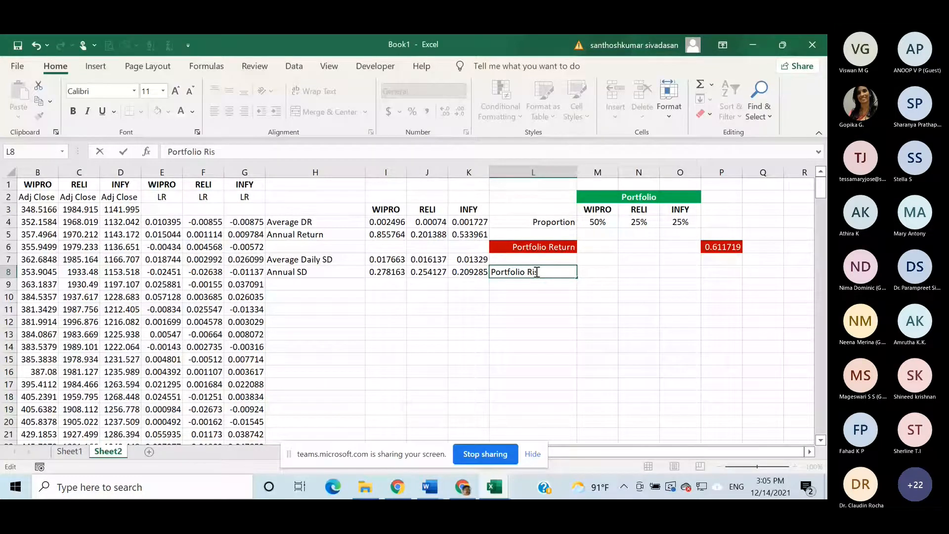
pyautogui.write('k')
pyautogui.hotkey('ctrl', 'Return')
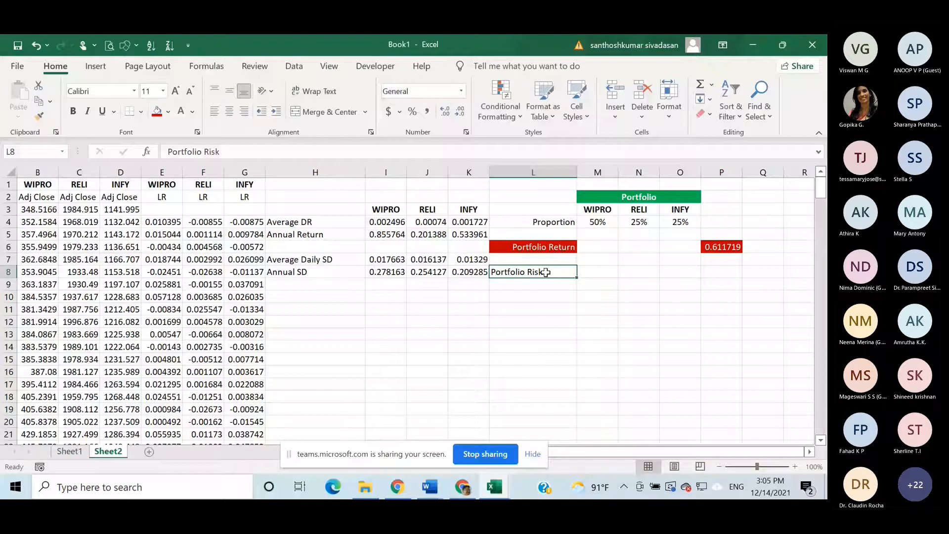
pyautogui.click(249, 114)
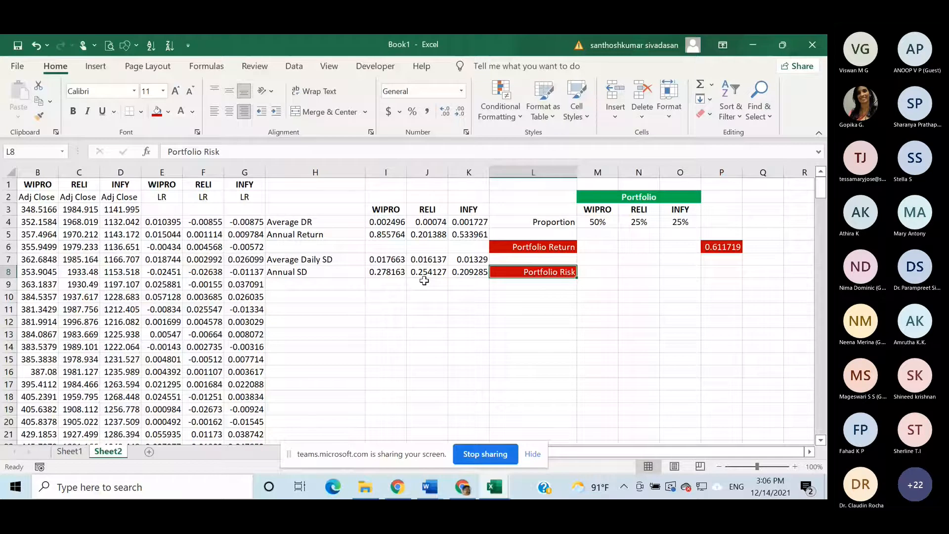
# - Merge and center cells M10:O10 below the portfolio table
pyautogui.click(596, 297)
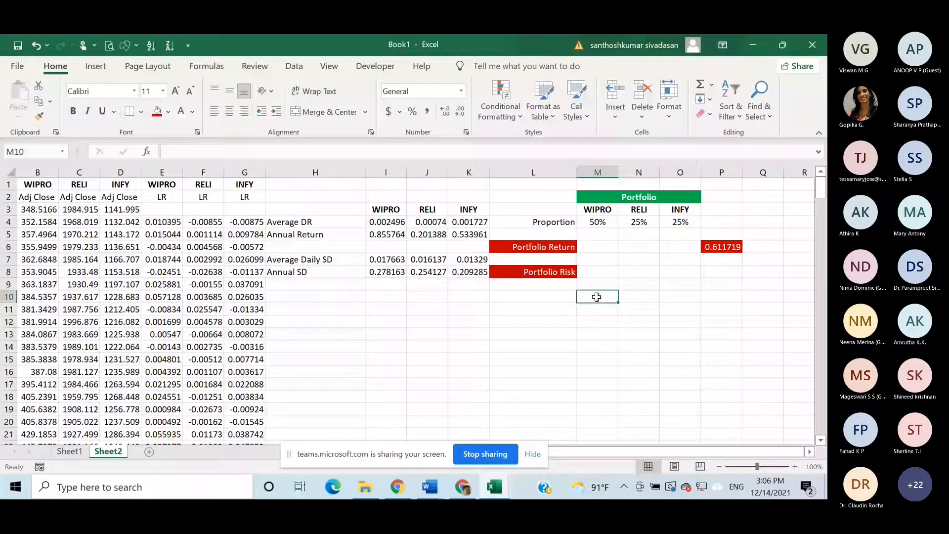
pyautogui.hotkey('shift', 'Right')
pyautogui.hotkey('shift', 'Right')
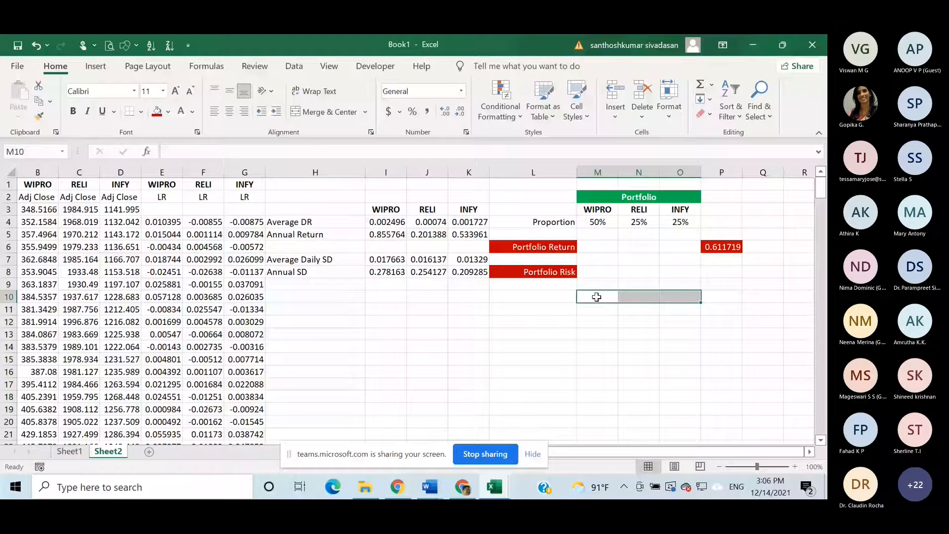
pyautogui.click(318, 110)
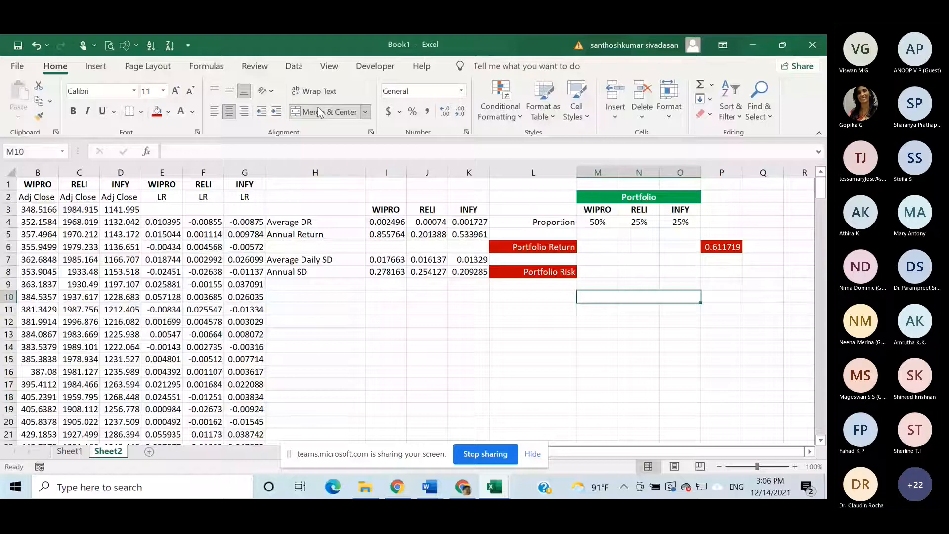
# - Enter the heading "Covariance-Variance" in the merged cell M10
pyautogui.write('Varia')
pyautogui.press('BackSpace')
pyautogui.press('BackSpace')
pyautogui.press('BackSpace')
pyautogui.press('BackSpace')
pyautogui.press('BackSpace')
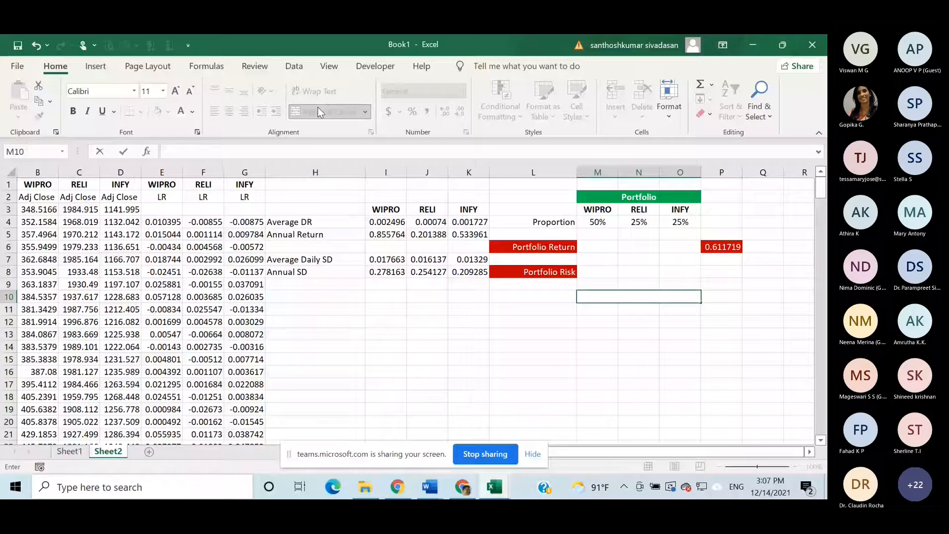
pyautogui.write('Covariance')
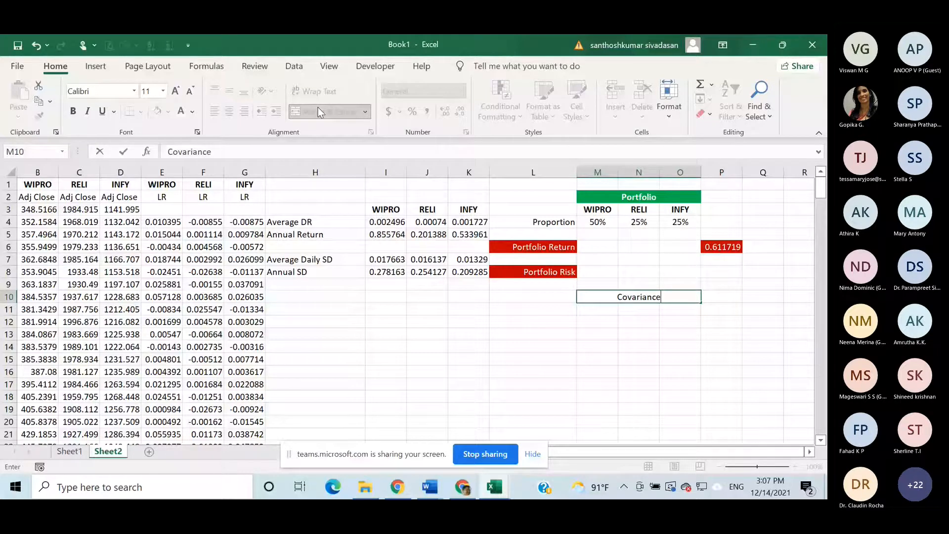
pyautogui.write('-Variance')
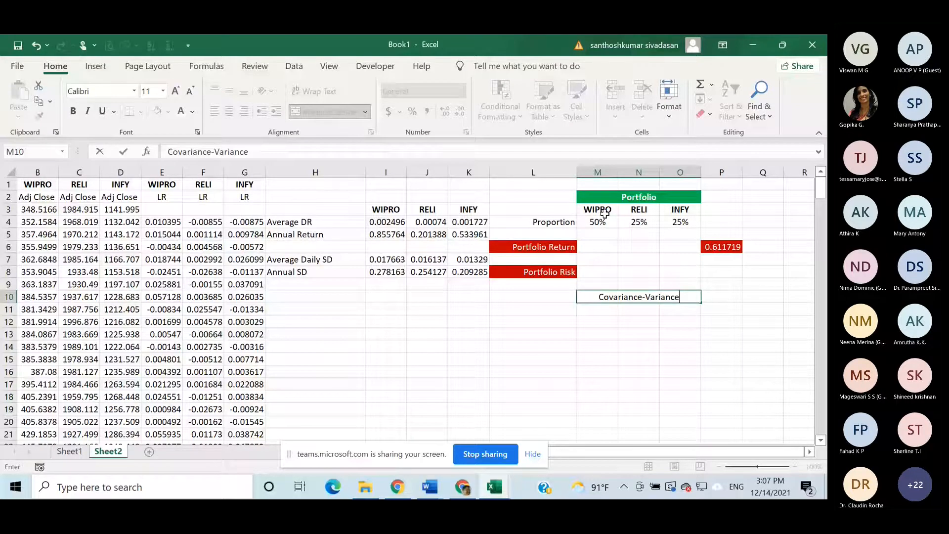
# - Copy the WIPRO, RELI and INFY headers from M3:O3 to M11:O11 as the matrix's column headers
pyautogui.moveTo(604, 214); pyautogui.dragTo(680, 209)
pyautogui.hotkey('ctrl', 'c')
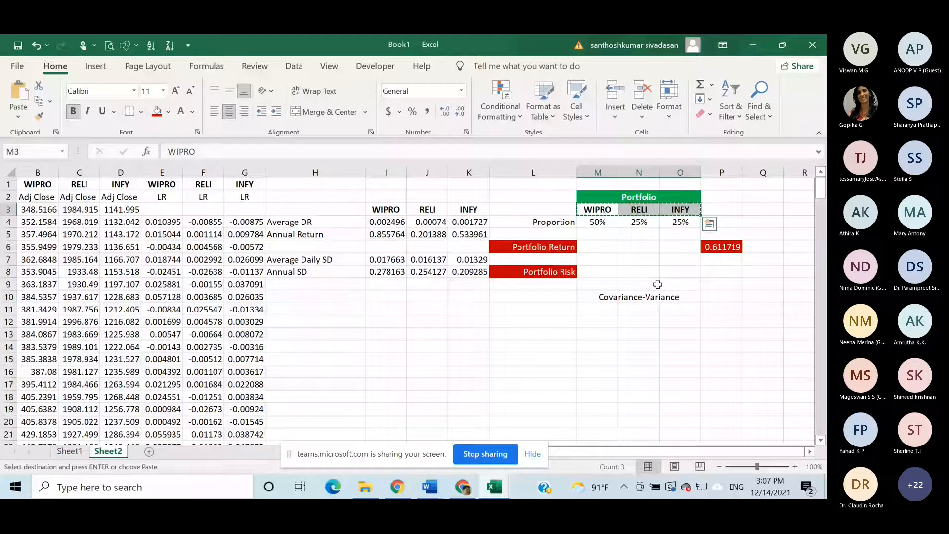
pyautogui.click(607, 309)
pyautogui.hotkey('ctrl', 'v')
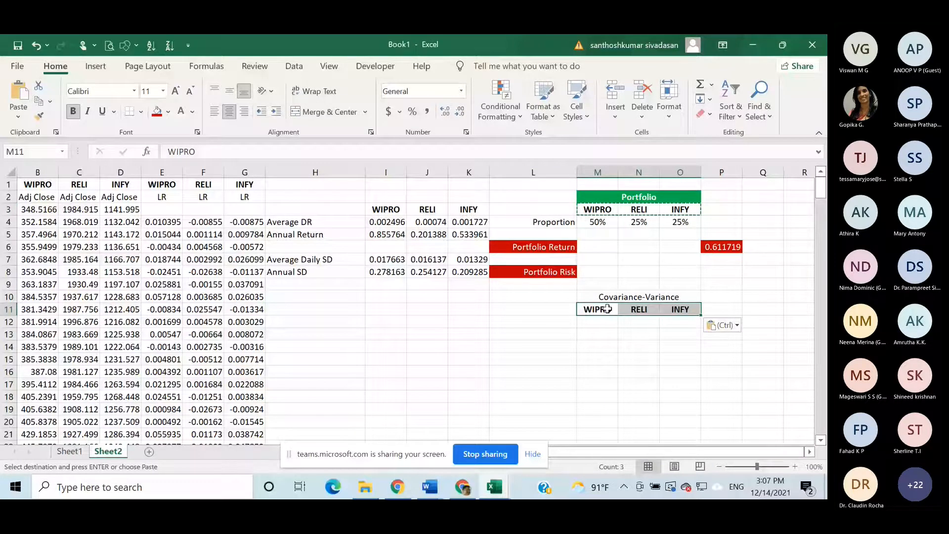
pyautogui.click(562, 322)
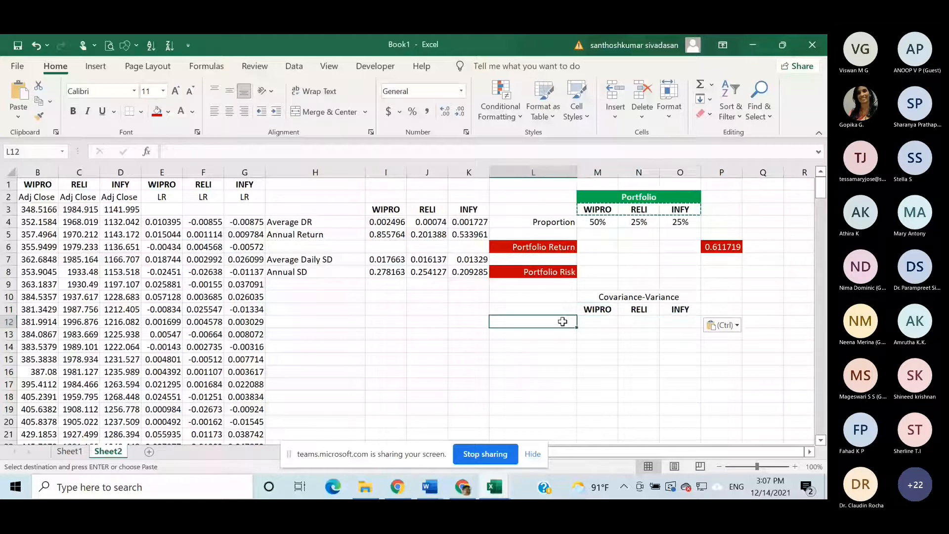
pyautogui.hotkey('ctrl', 'v')
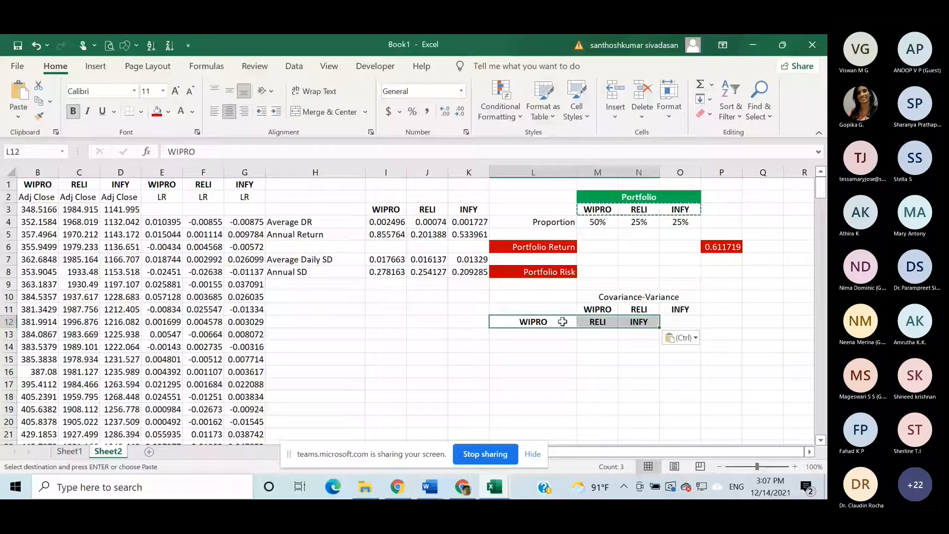
pyautogui.click(36, 45)
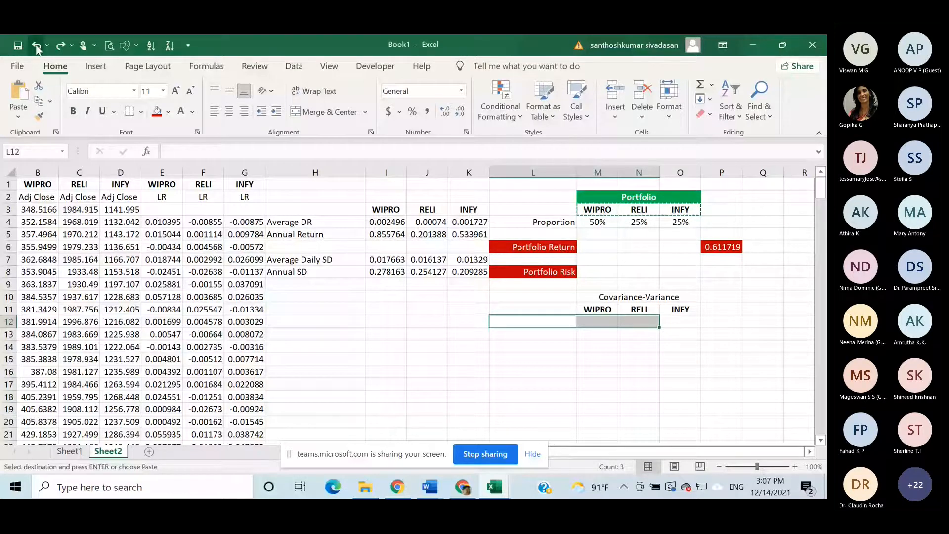
# - Paste the copied WIPRO, RELI and INFY headers transposed into L12:L14 as row labels and right-align them
pyautogui.click(568, 324)
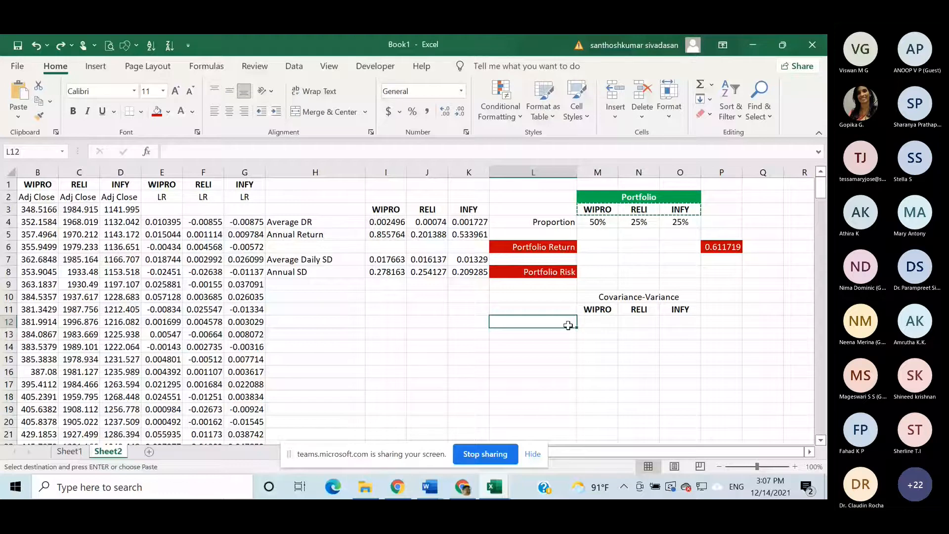
pyautogui.hotkey('ctrl', 'v')
pyautogui.press('ctrl')
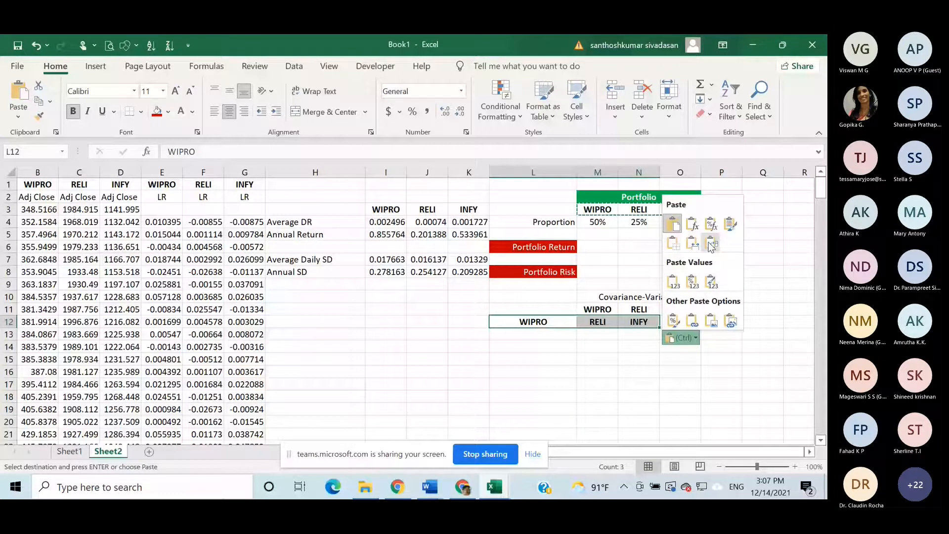
pyautogui.click(710, 245)
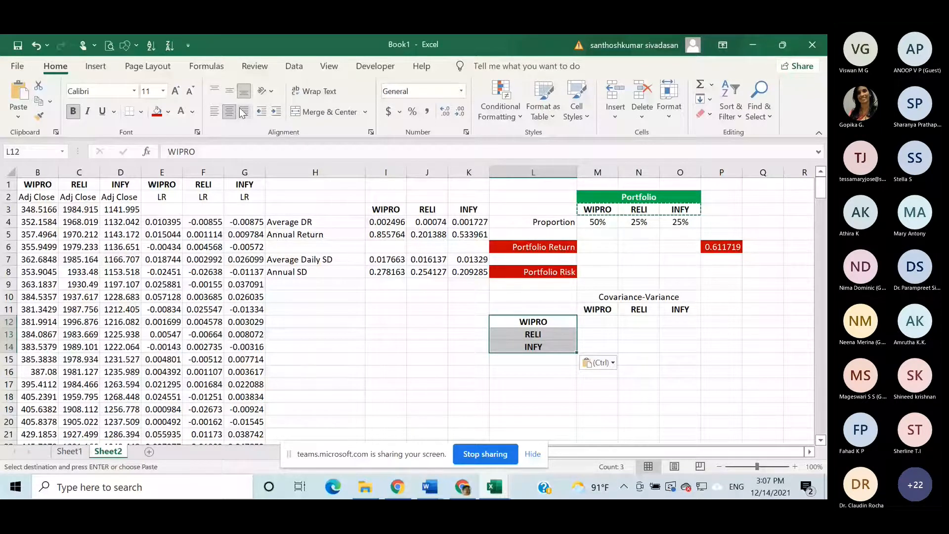
pyautogui.click(243, 112)
pyautogui.click(748, 343)
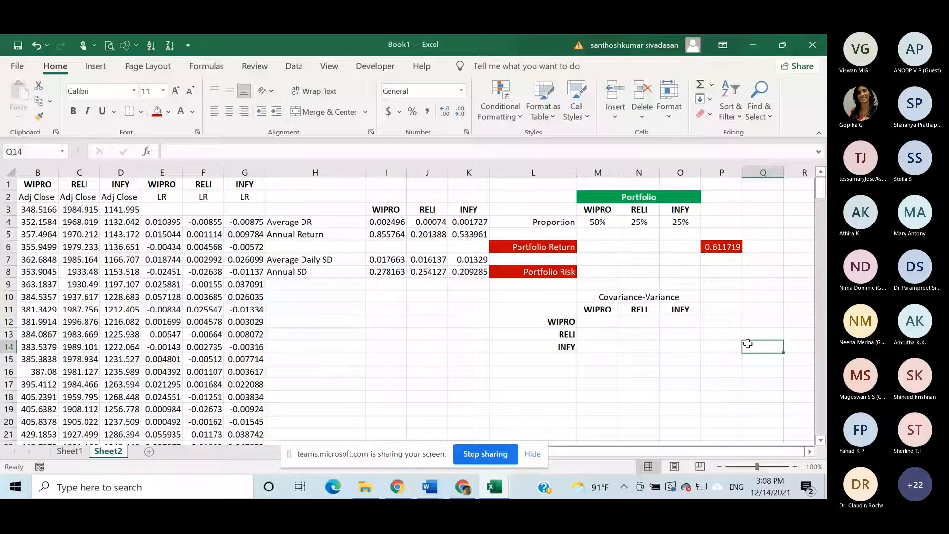
pyautogui.click(597, 322)
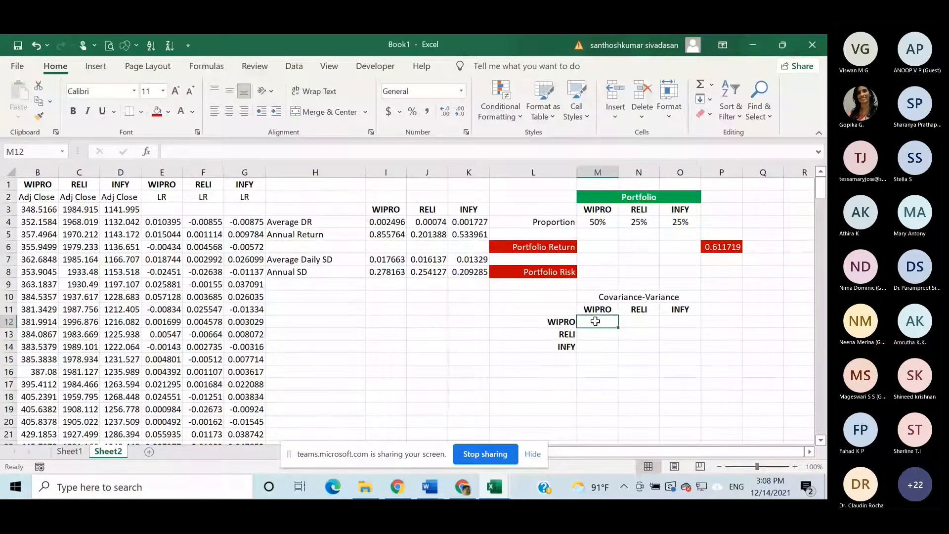
pyautogui.hotkey('shift', 'Right')
pyautogui.hotkey('shift', 'Right')
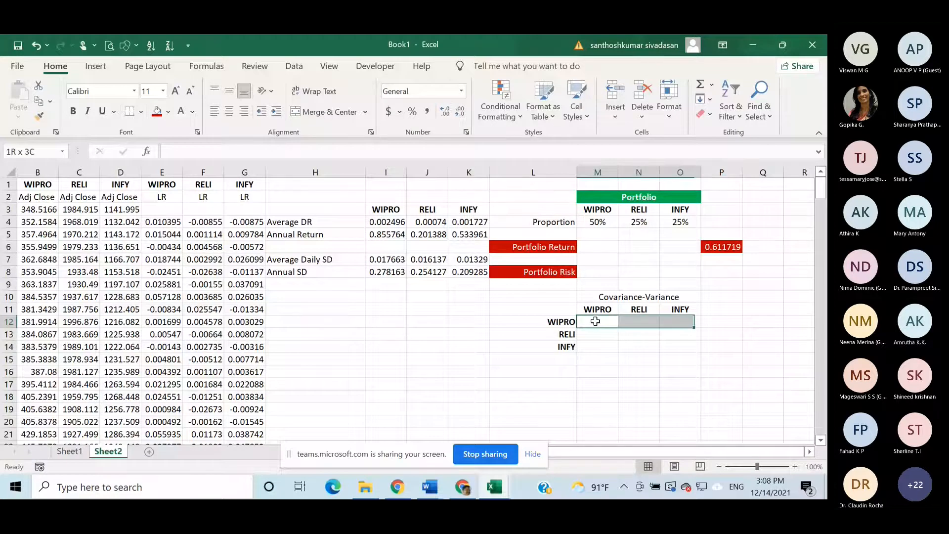
pyautogui.hotkey('shift', 'Down')
pyautogui.hotkey('shift', 'Down')
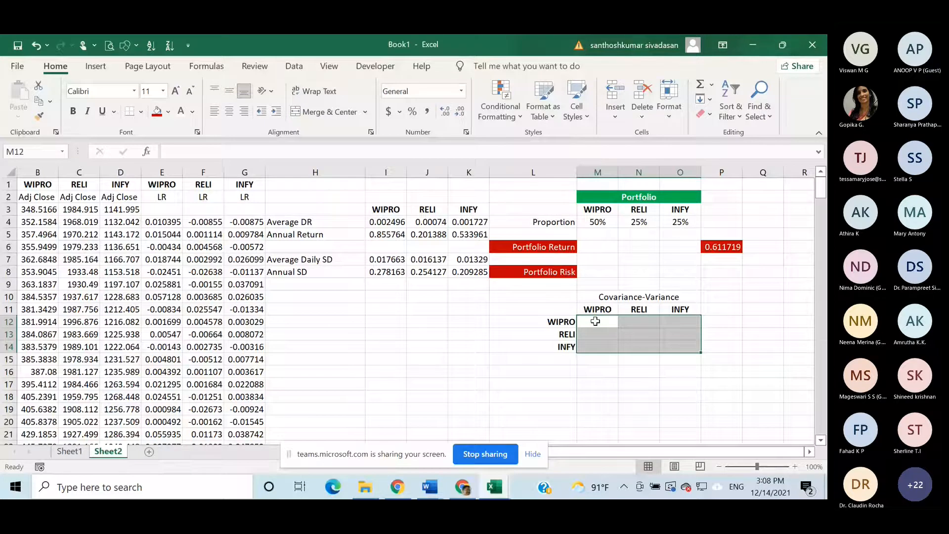
# - Try to enter a COVARIANCE.S formula in M12 over the WIPRO log returns E4:E250, and erase it back to its first letter
pyautogui.click(596, 322)
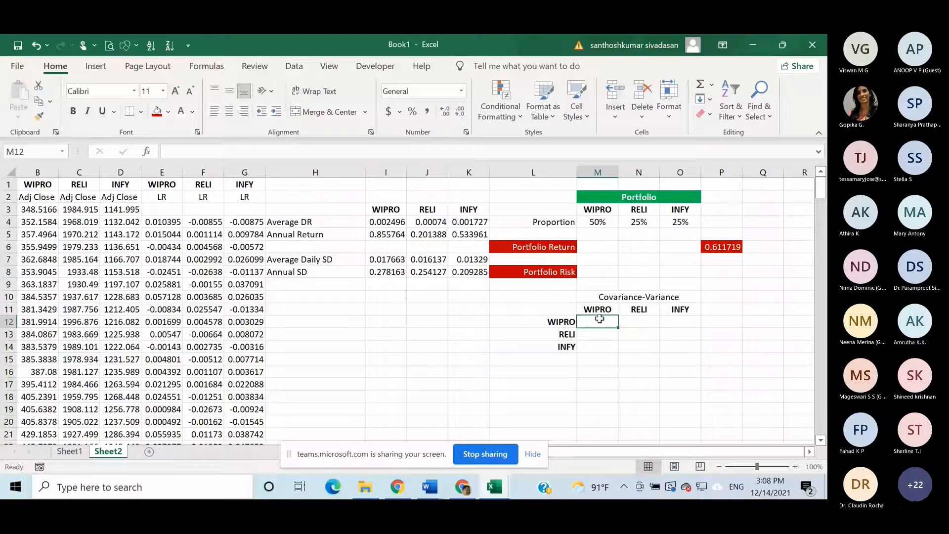
pyautogui.write('=')
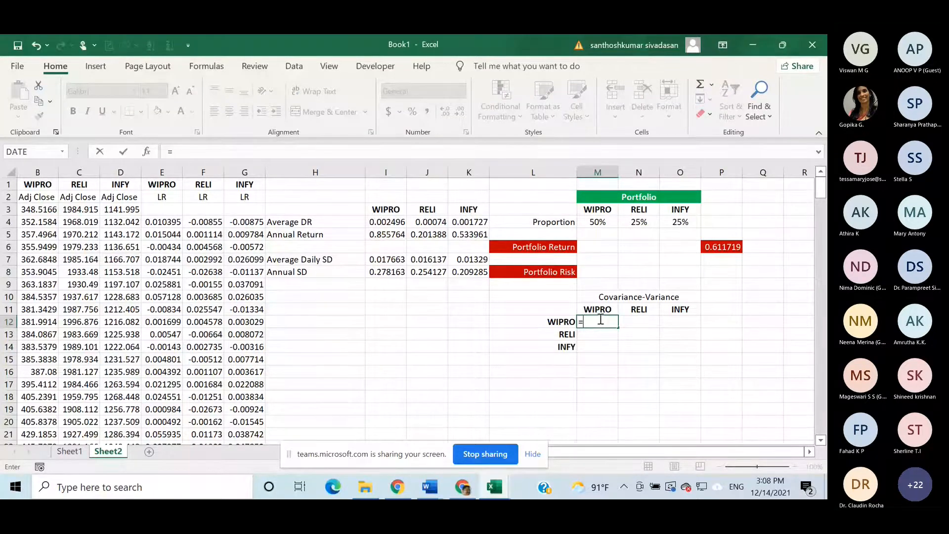
pyautogui.write('cova')
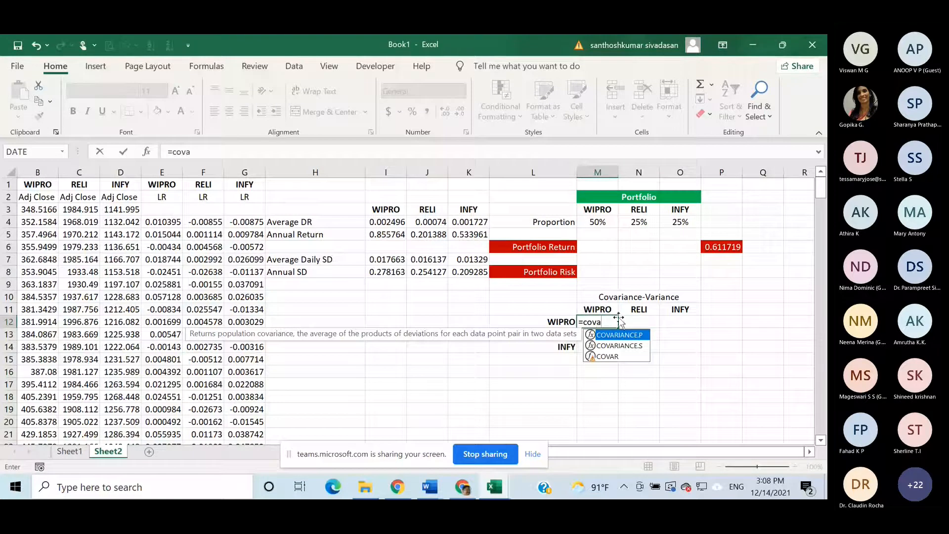
pyautogui.doubleClick(631, 345)
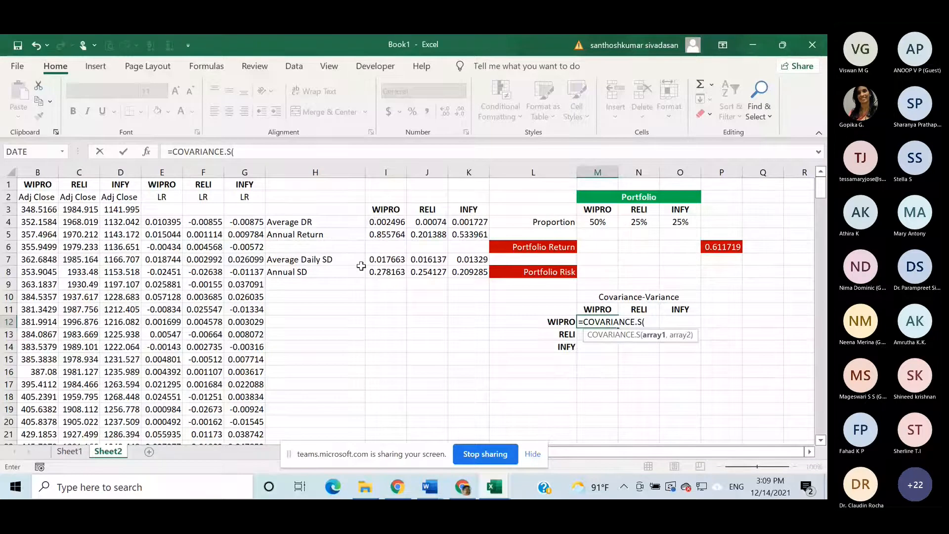
pyautogui.click(173, 222)
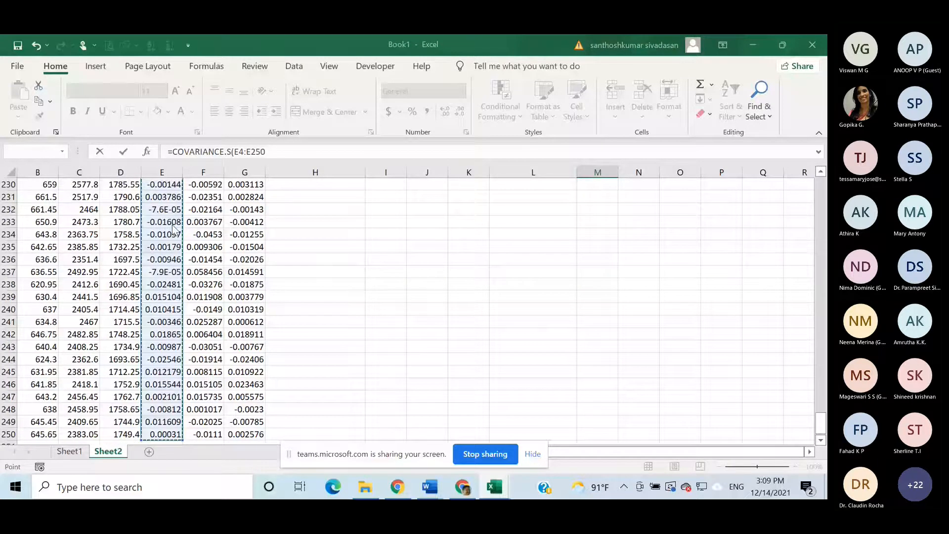
pyautogui.press('F2')
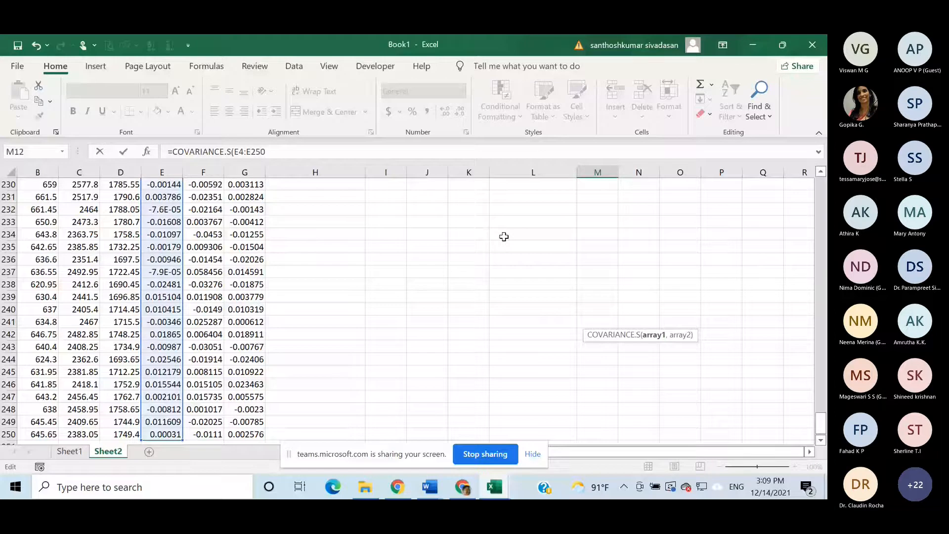
pyautogui.press('F4')
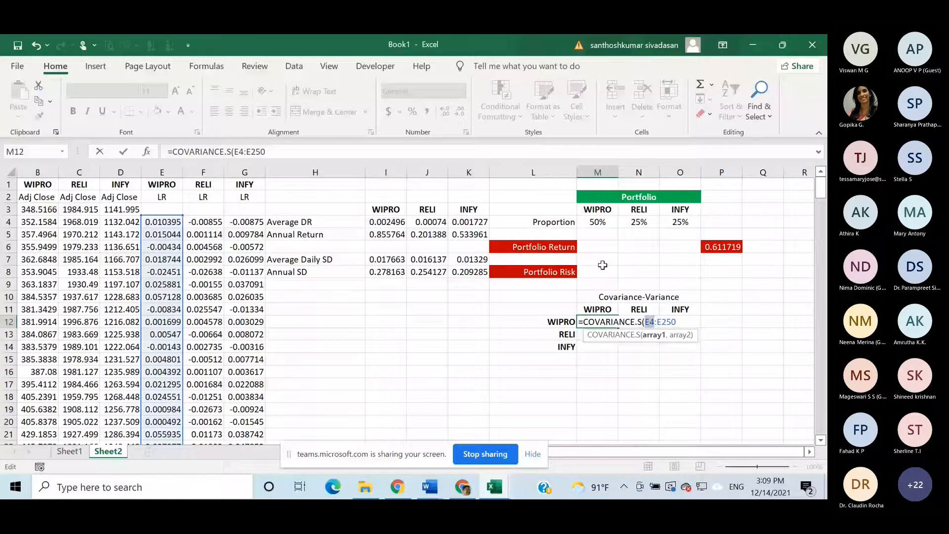
pyautogui.click(681, 324)
pyautogui.press('BackSpace')
pyautogui.press('BackSpace')
pyautogui.press('BackSpace')
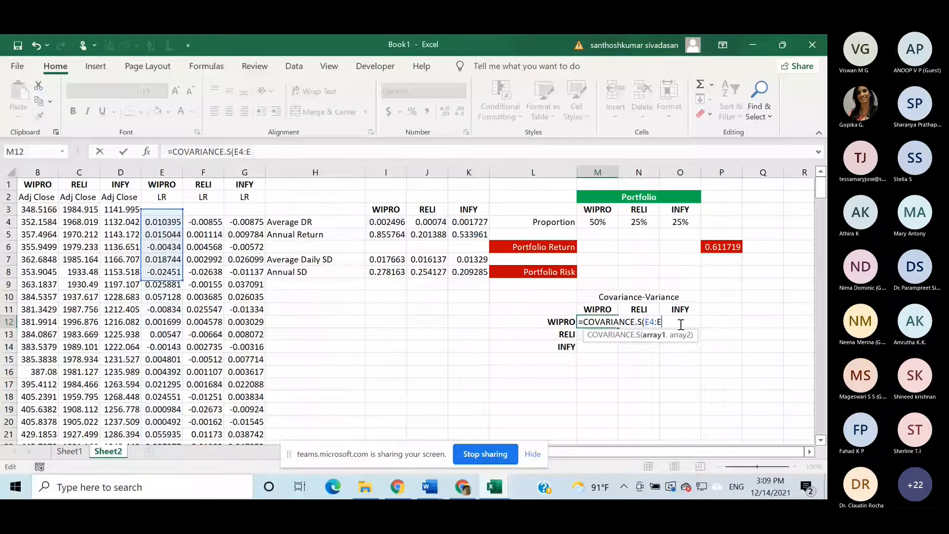
pyautogui.press('BackSpace')
pyautogui.press('BackSpace')
pyautogui.press('BackSpace')
pyautogui.press('BackSpace')
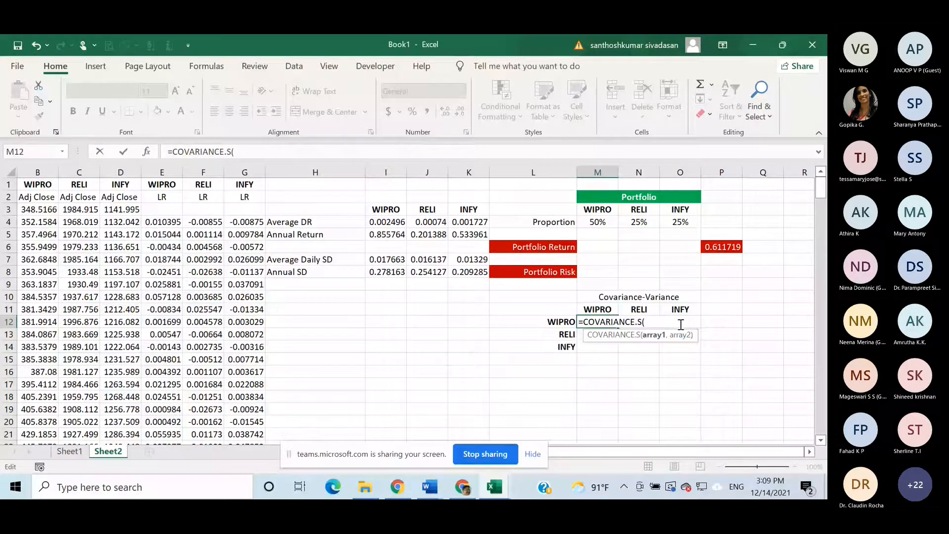
pyautogui.press('BackSpace')
pyautogui.press('BackSpace')
pyautogui.press('BackSpace')
pyautogui.press('BackSpace')
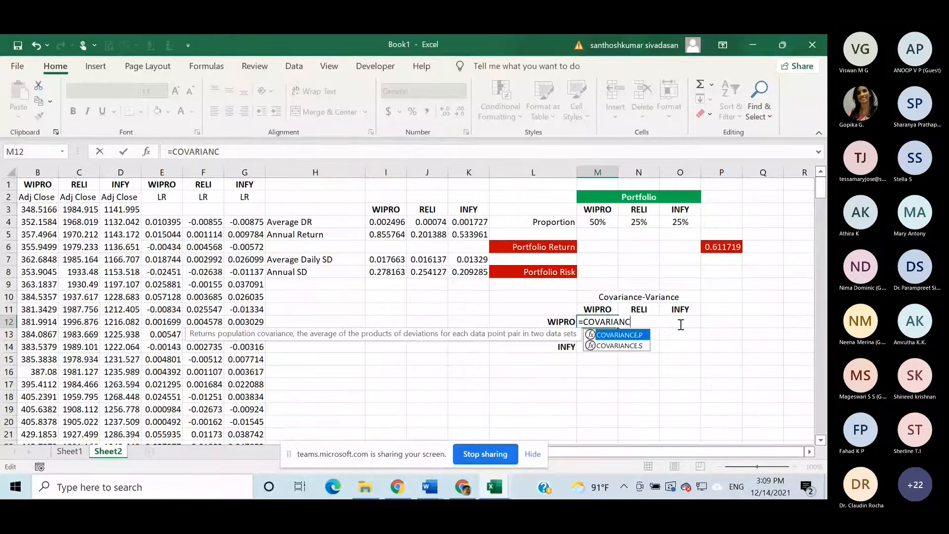
pyautogui.press('BackSpace')
pyautogui.press('BackSpace')
pyautogui.press('BackSpace')
pyautogui.press('BackSpace')
pyautogui.press('BackSpace')
pyautogui.press('BackSpace')
pyautogui.press('BackSpace')
pyautogui.press('BackSpace')
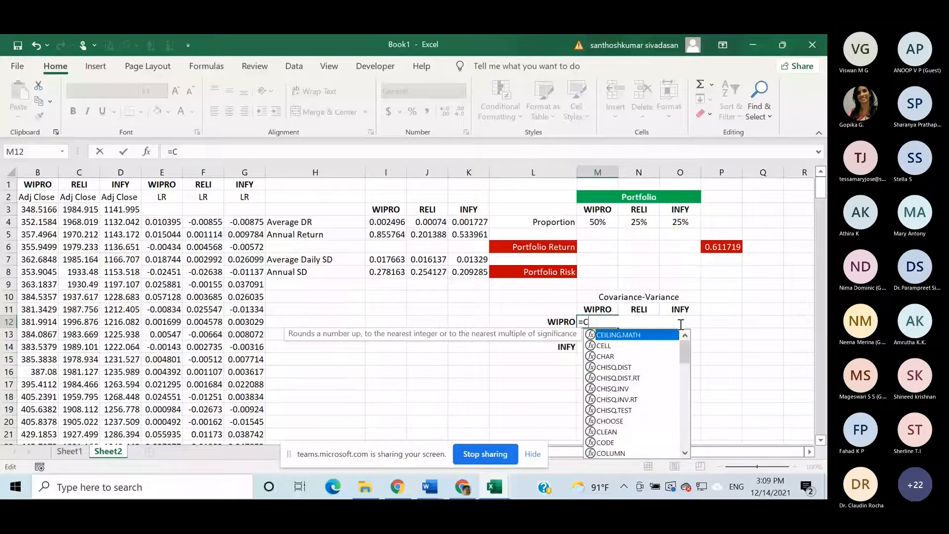
# - Retry COVARIANCE.S in M12 with E4:E250 as its only argument, and erase the attempt
pyautogui.write('ov')
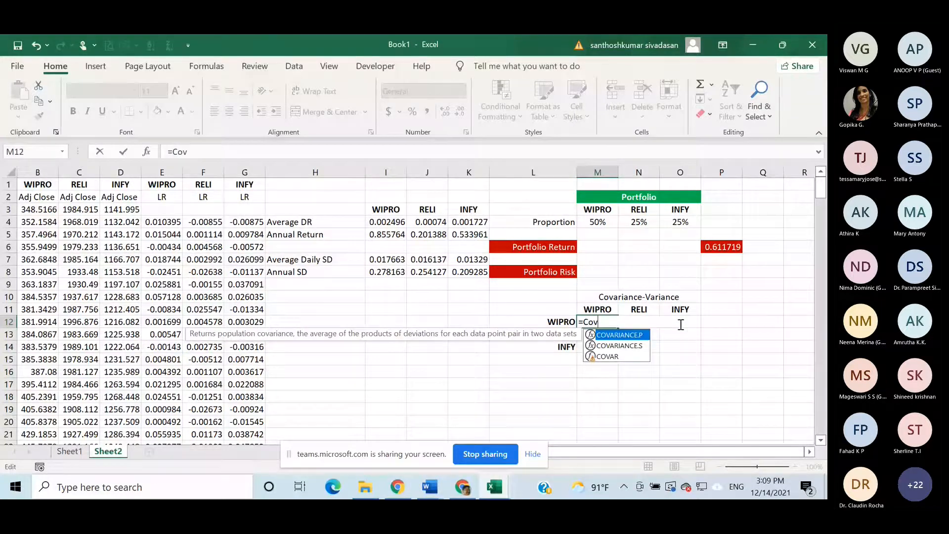
pyautogui.doubleClick(638, 346)
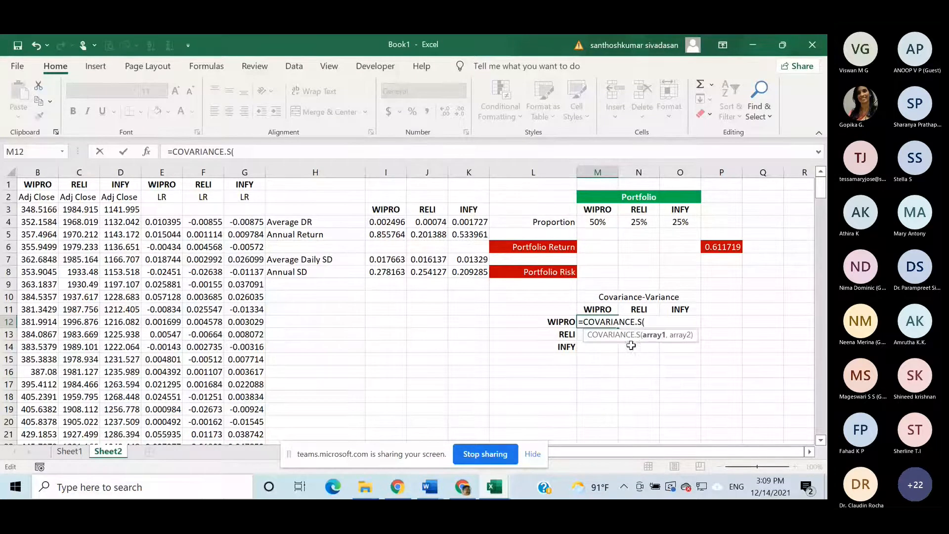
pyautogui.click(169, 220)
pyautogui.hotkey('ctrl', 'shift', 'Down')
pyautogui.press('Return')
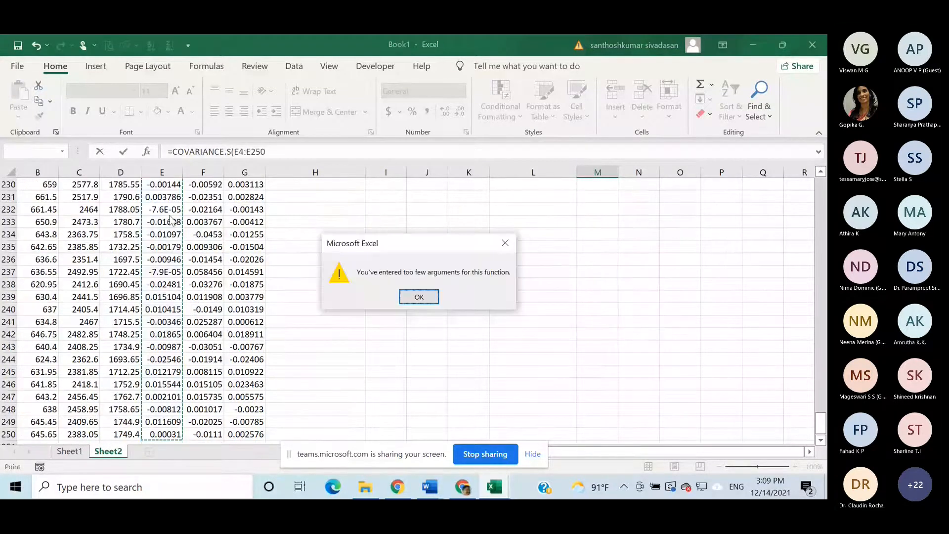
pyautogui.click(418, 297)
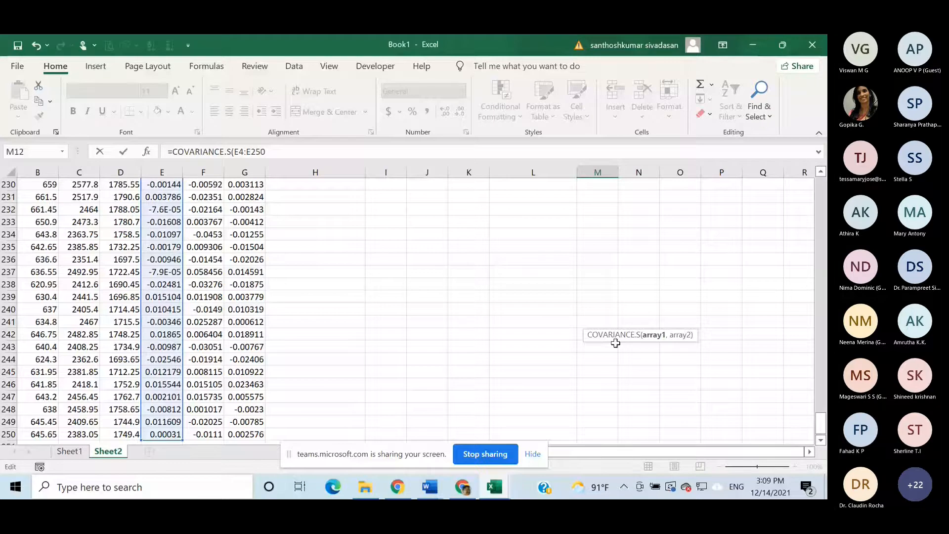
pyautogui.moveTo(821, 423); pyautogui.dragTo(823, 225)
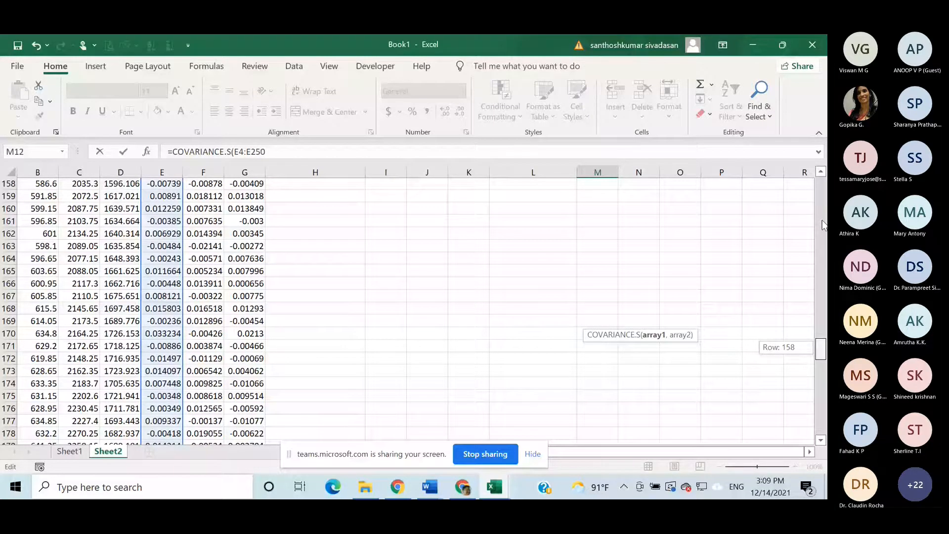
pyautogui.moveTo(823, 225); pyautogui.dragTo(821, 188)
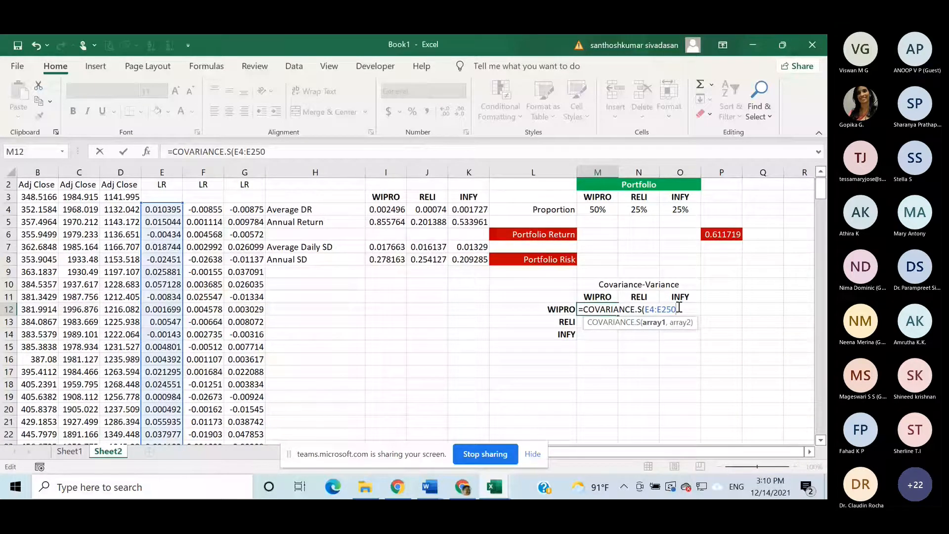
pyautogui.press('BackSpace')
pyautogui.press('BackSpace')
pyautogui.press('BackSpace')
pyautogui.press('BackSpace')
pyautogui.press('BackSpace')
pyautogui.press('BackSpace')
pyautogui.press('BackSpace')
pyautogui.press('BackSpace')
pyautogui.press('BackSpace')
pyautogui.press('BackSpace')
pyautogui.press('BackSpace')
pyautogui.press('BackSpace')
pyautogui.press('BackSpace')
pyautogui.press('BackSpace')
pyautogui.press('BackSpace')
pyautogui.press('BackSpace')
pyautogui.press('BackSpace')
pyautogui.press('BackSpace')
pyautogui.press('BackSpace')
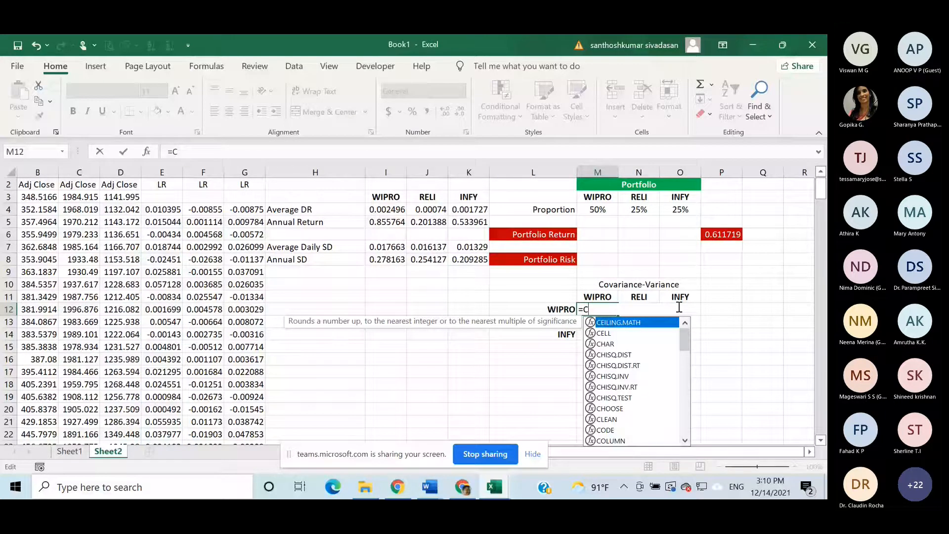
# - Try COVARIANCE.P in M12 with only the WIPRO log returns E4:E250, and remove the attempt
pyautogui.write('ov')
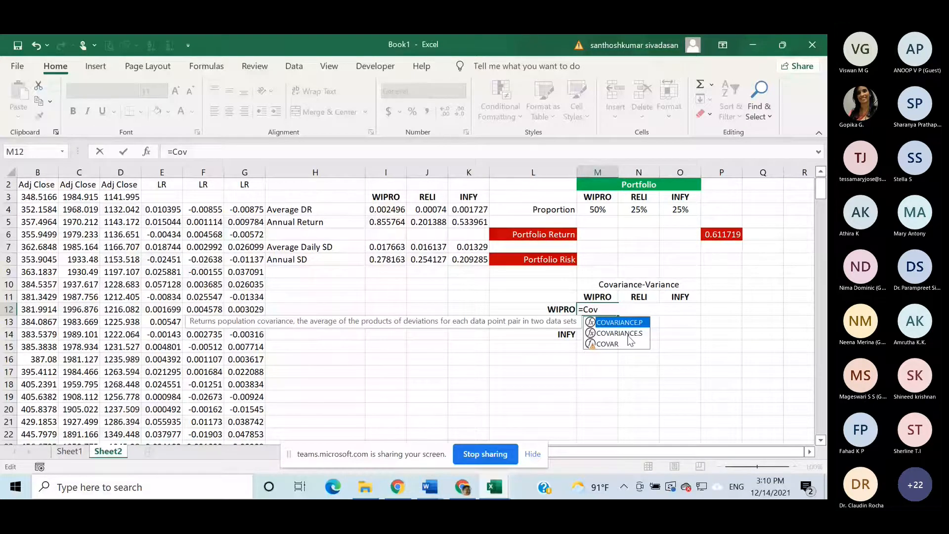
pyautogui.press('Tab')
pyautogui.click(172, 214)
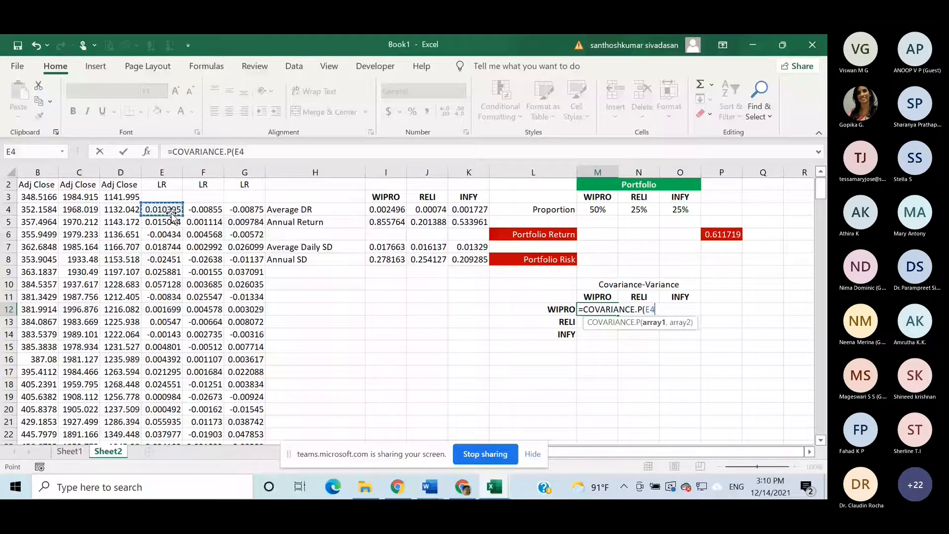
pyautogui.hotkey('ctrl', 'shift', 'Down')
pyautogui.press('Return')
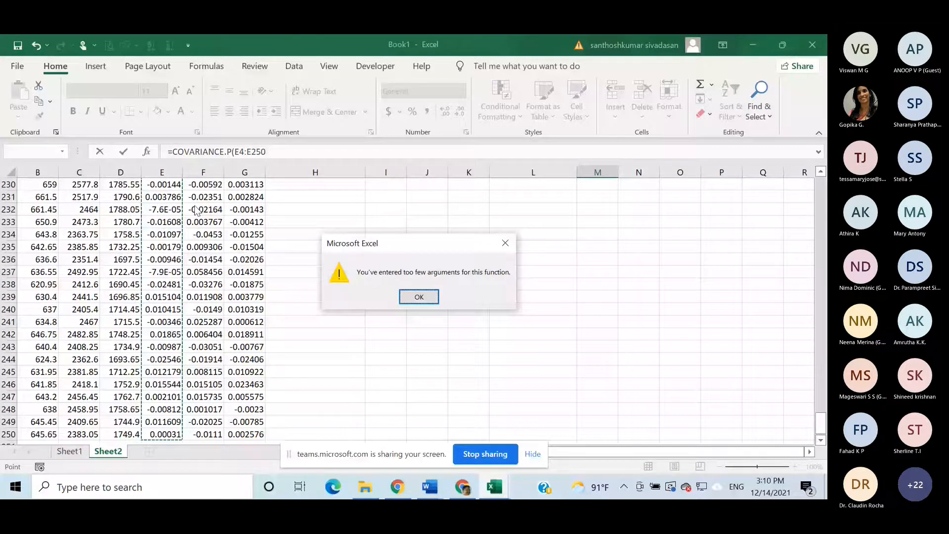
pyautogui.click(419, 296)
pyautogui.scroll(18, 613, 281)
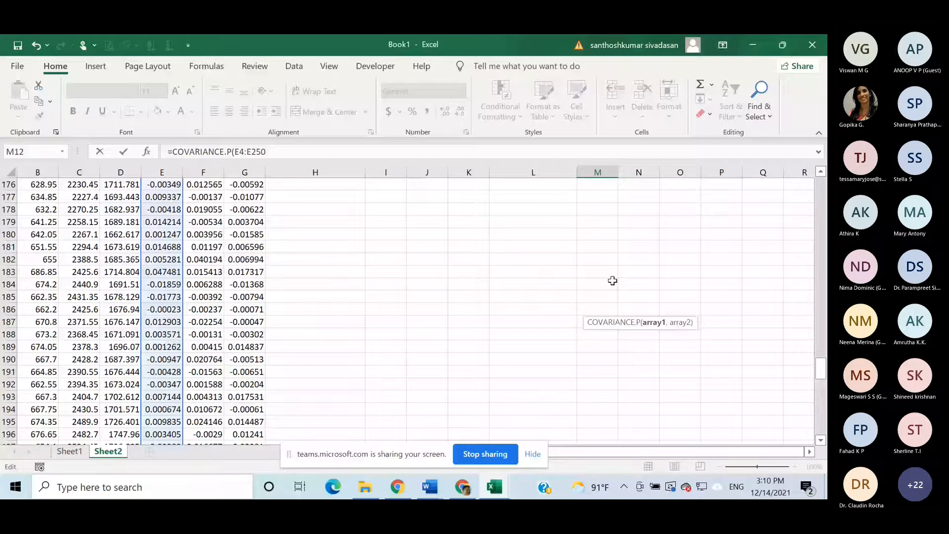
pyautogui.scroll(20, 612, 280)
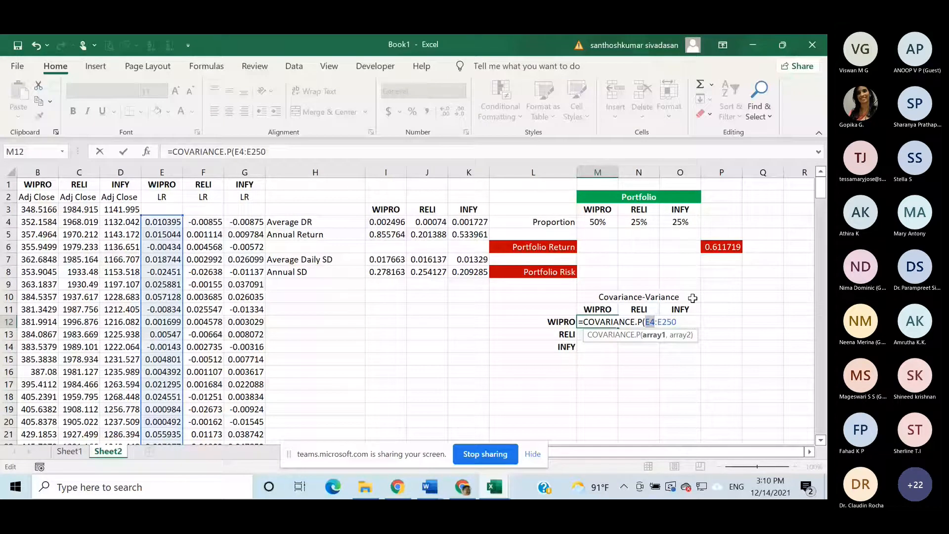
pyautogui.hotkey('ctrl', 'z')
pyautogui.hotkey('ctrl', 'z')
# - Try the COVAR function in M12 with only E4:E250, and clear everything after the equals sign
pyautogui.write('v')
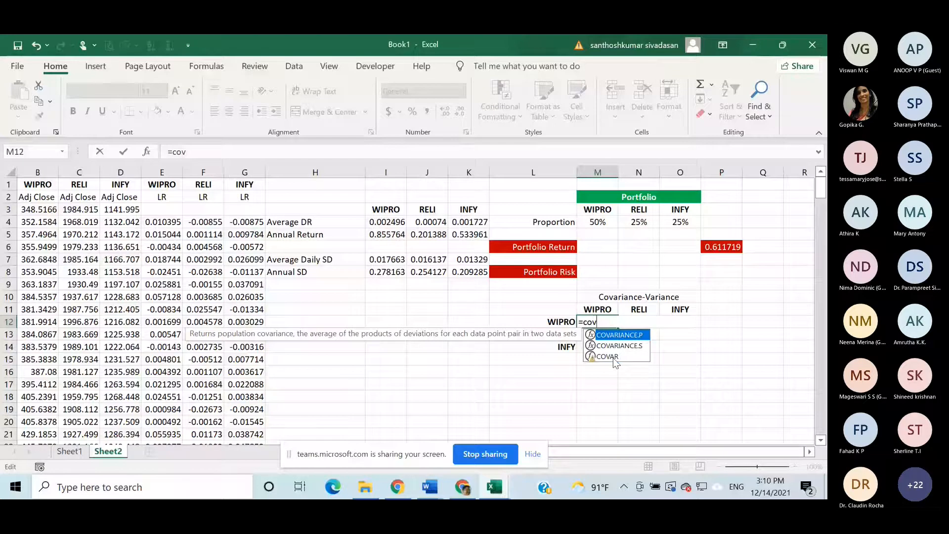
pyautogui.doubleClick(615, 364)
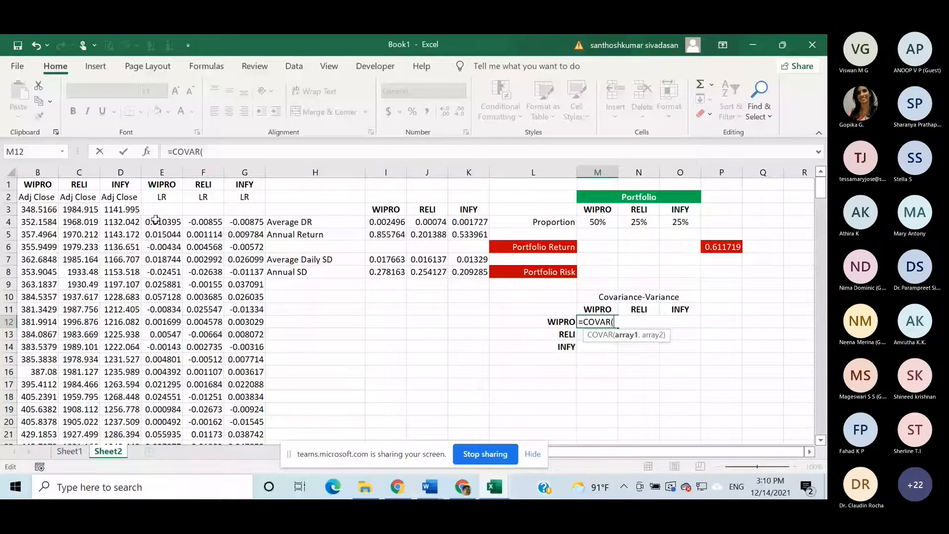
pyautogui.click(156, 220)
pyautogui.hotkey('ctrl', 'shift', 'Down')
pyautogui.press('Return')
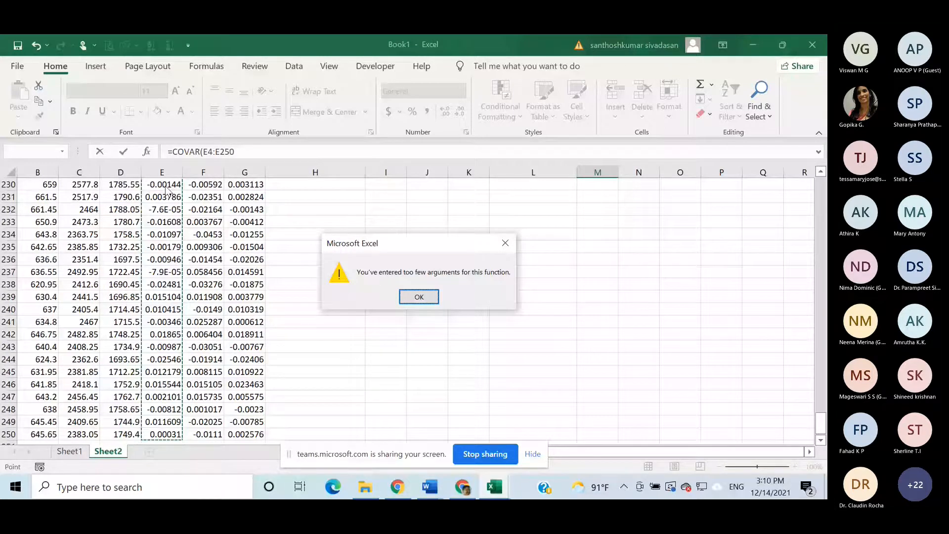
pyautogui.press('Return')
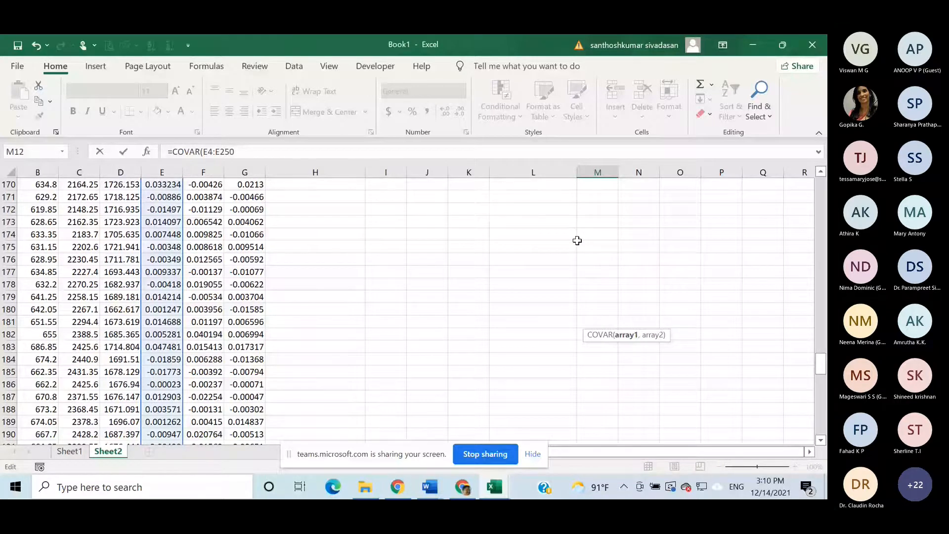
pyautogui.scroll(20, 578, 241)
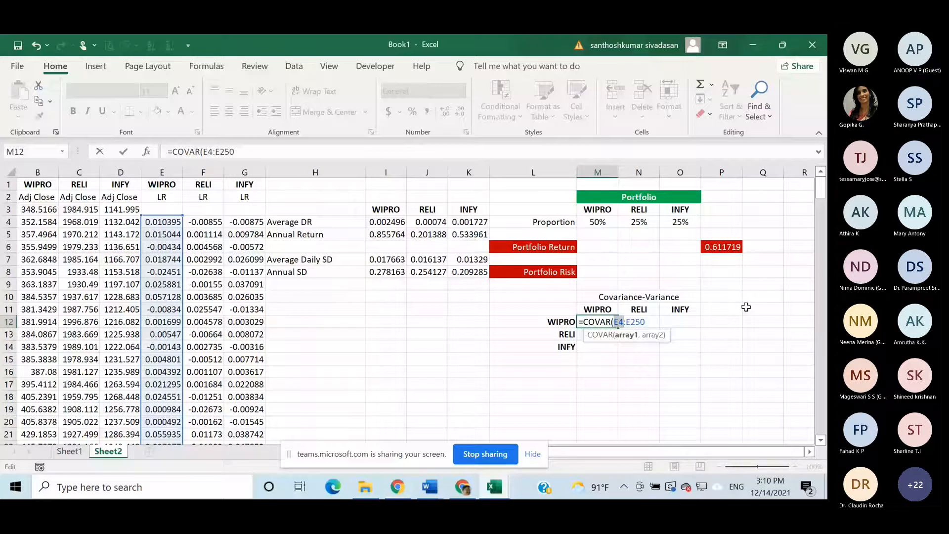
pyautogui.press('BackSpace')
pyautogui.press('BackSpace')
pyautogui.press('BackSpace')
pyautogui.press('BackSpace')
pyautogui.press('BackSpace')
pyautogui.press('BackSpace')
pyautogui.press('BackSpace')
pyautogui.press('BackSpace')
pyautogui.press('BackSpace')
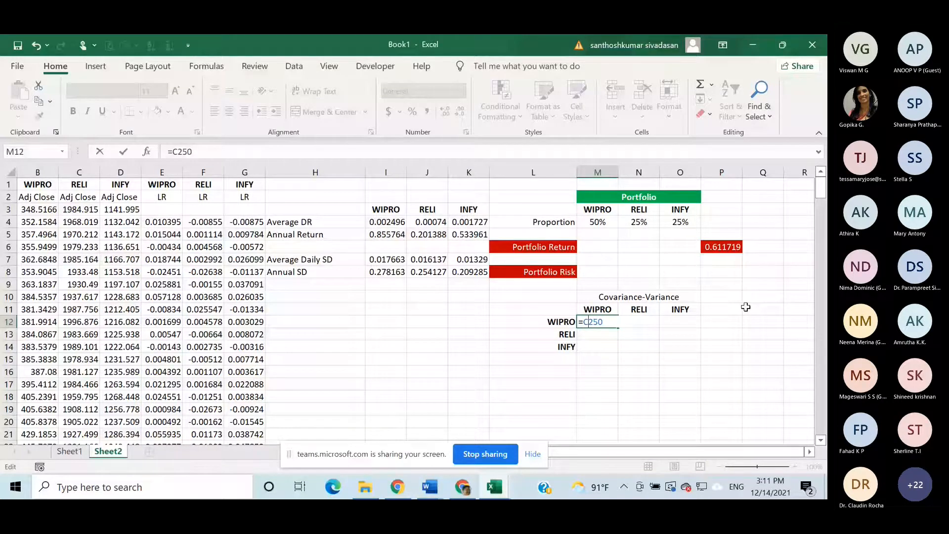
pyautogui.press('BackSpace')
pyautogui.press('Delete')
pyautogui.press('Delete')
pyautogui.press('Delete')
# - Calculate the sample variance of the WIPRO log returns in M12 with VAR.S over E4:E250
pyautogui.write('var')
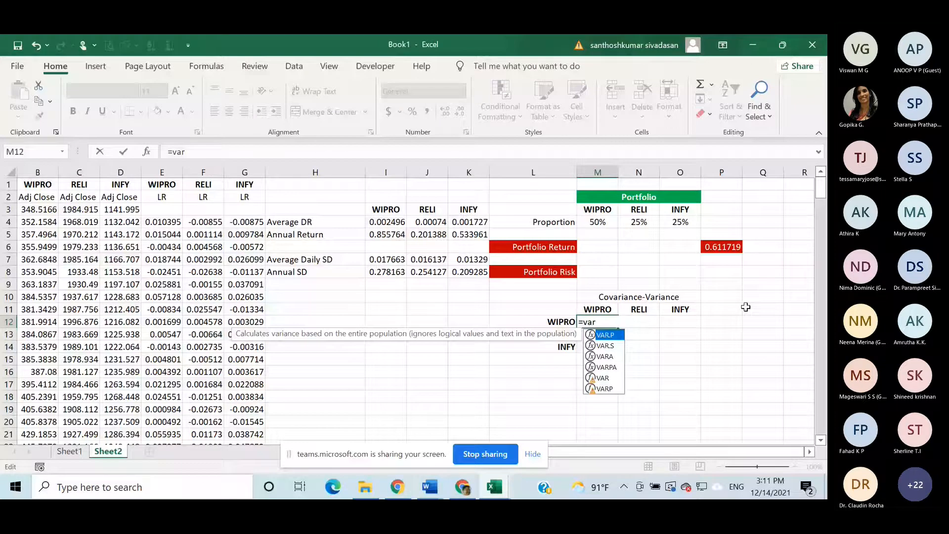
pyautogui.press('Down')
pyautogui.press('Tab')
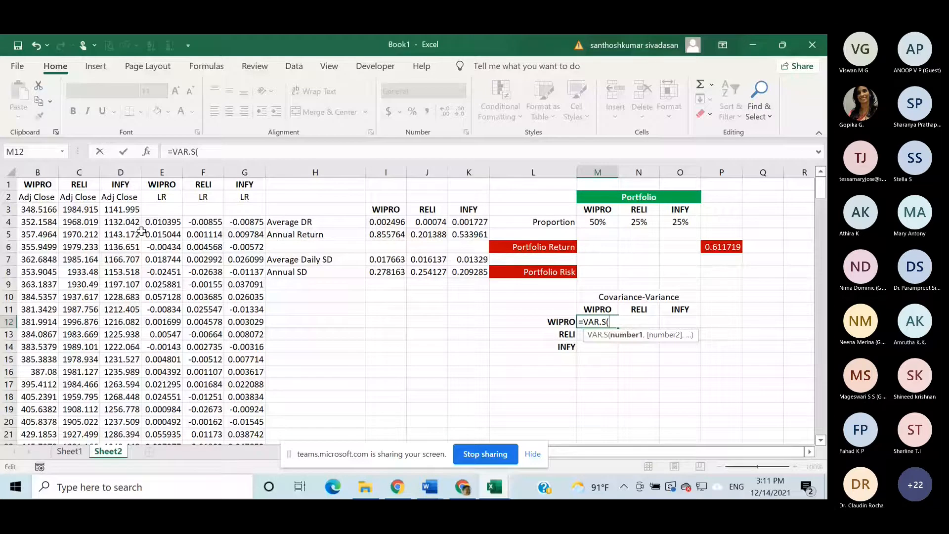
pyautogui.click(162, 222)
pyautogui.hotkey('ctrl', 'shift', 'Down')
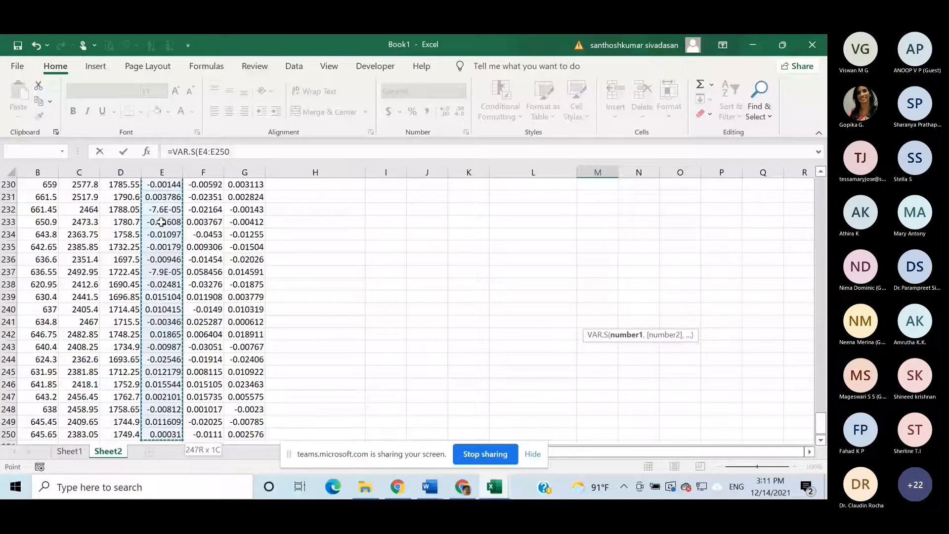
pyautogui.press('Return')
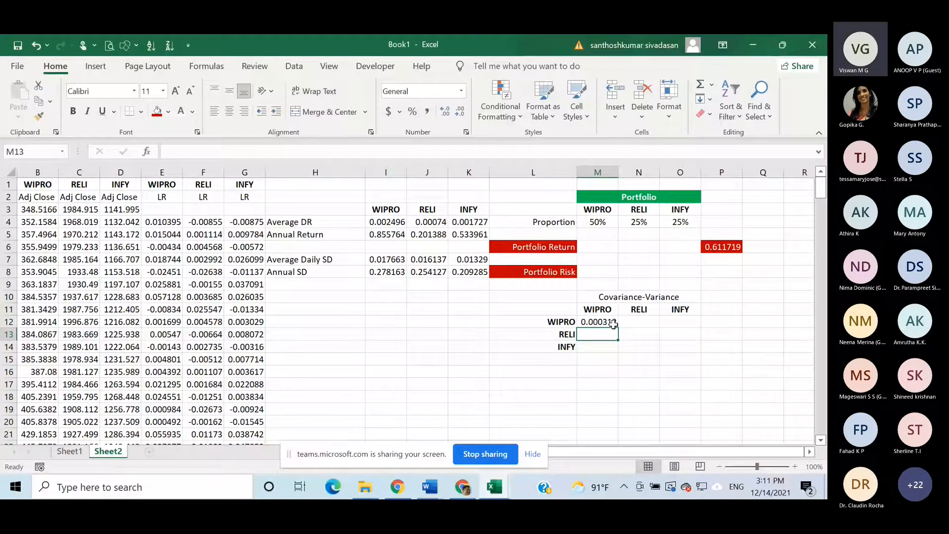
# - Calculate the WIPRO–RELI sample covariance in M13 with COVARIANCE.S over the log returns E4:E250 and F4:F250
pyautogui.write('=')
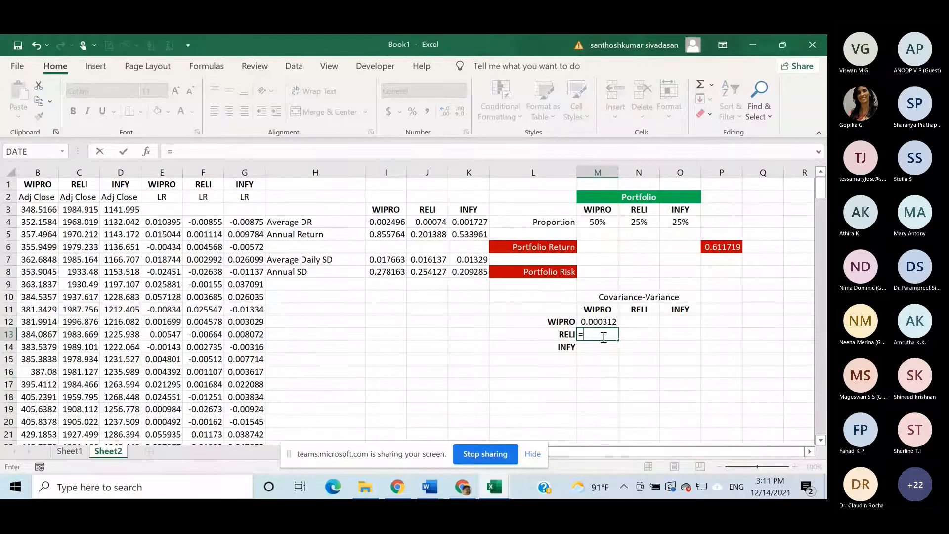
pyautogui.write('cov')
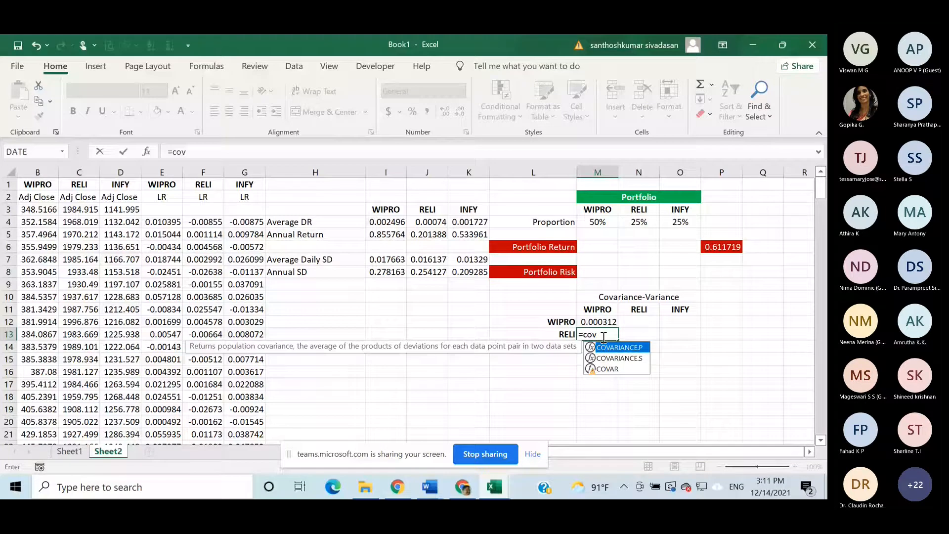
pyautogui.press('Down')
pyautogui.press('Tab')
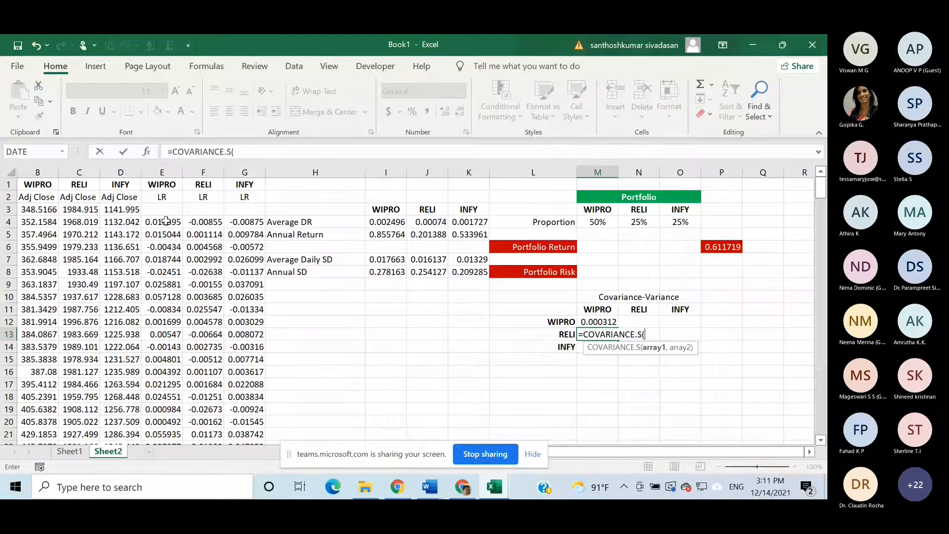
pyautogui.click(165, 221)
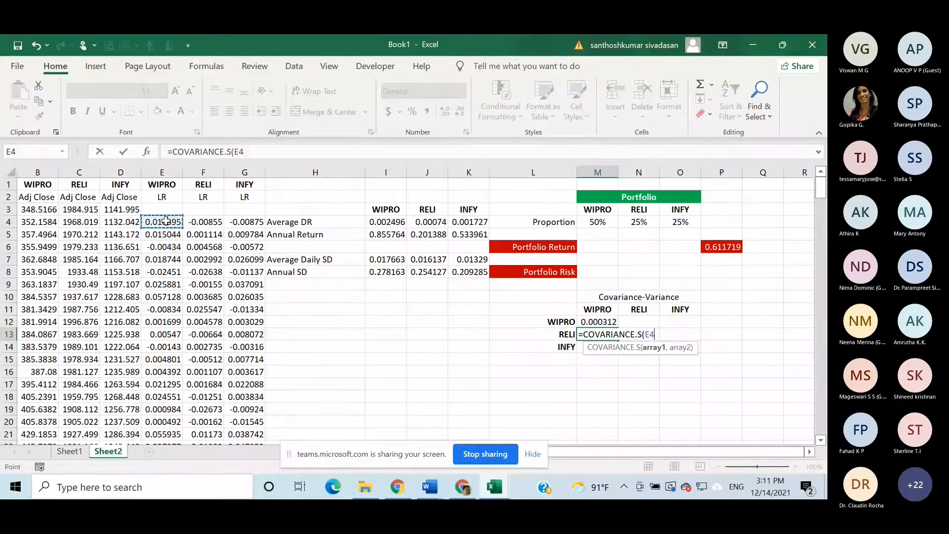
pyautogui.hotkey('ctrl', 'shift', 'Down')
pyautogui.write(',')
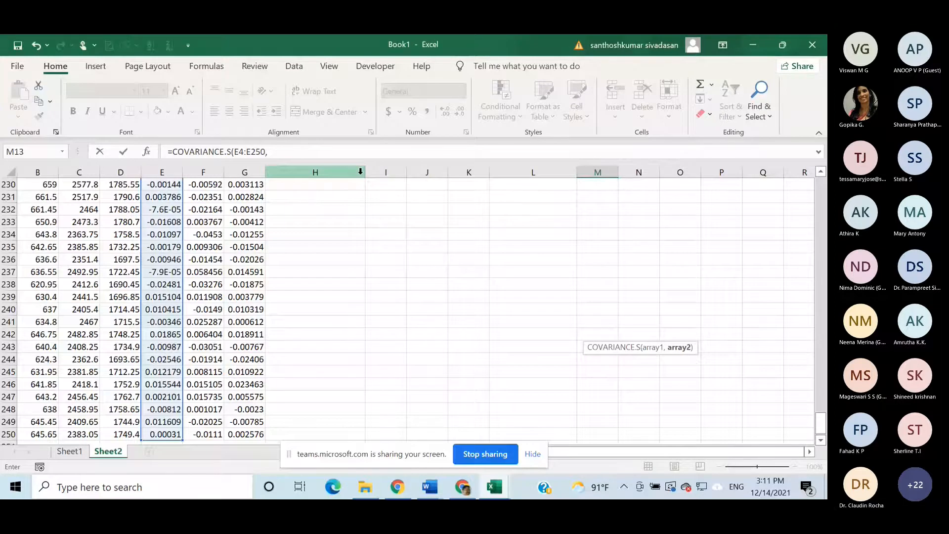
pyautogui.scroll(20, 470, 217)
pyautogui.moveTo(824, 290); pyautogui.dragTo(825, 259)
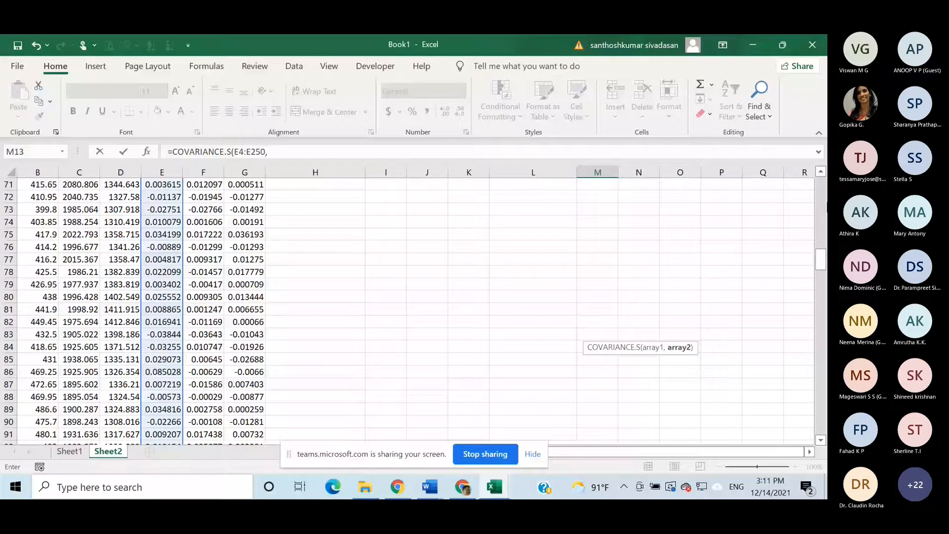
pyautogui.scroll(20, 682, 351)
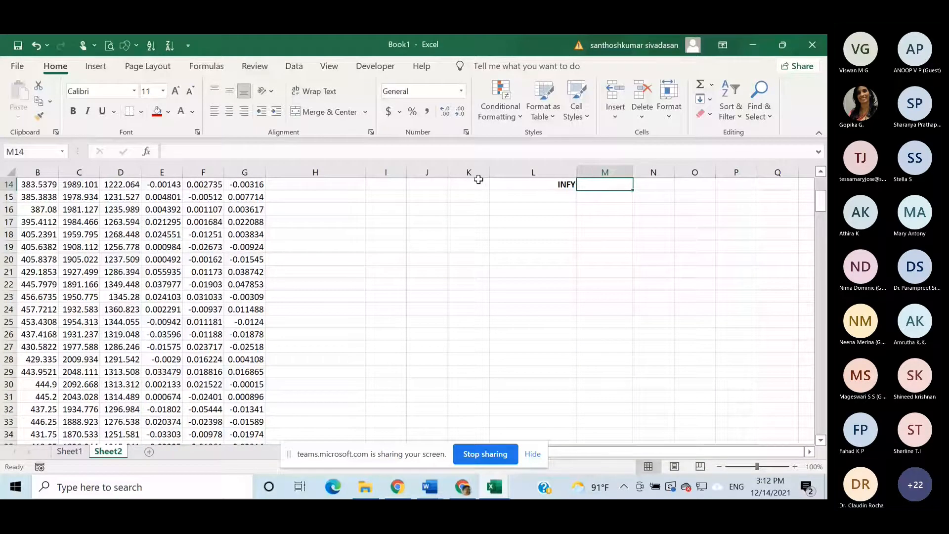
# - Calculate the WIPRO–INFY sample covariance in M14 with COVARIANCE.S over E4:E250 and G4:G250
pyautogui.moveTo(820, 204); pyautogui.dragTo(817, 193)
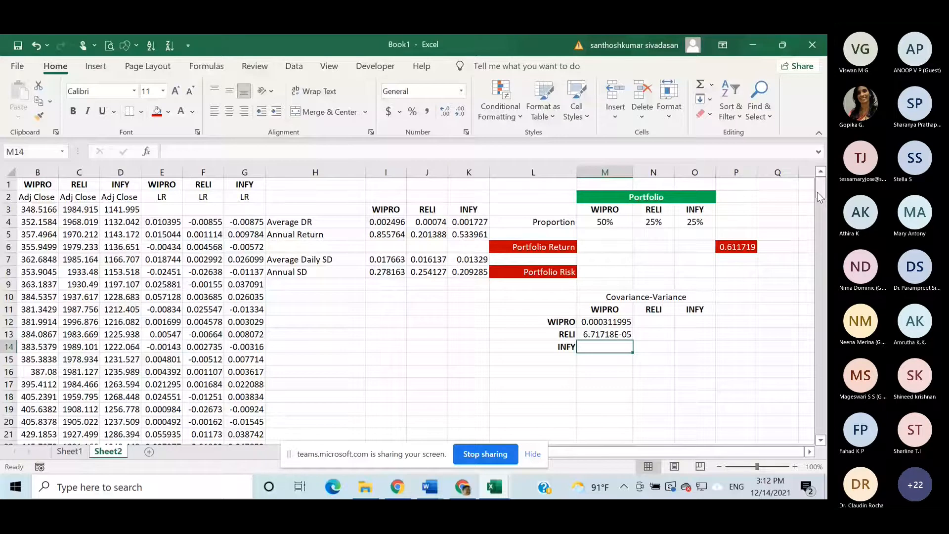
pyautogui.write('=')
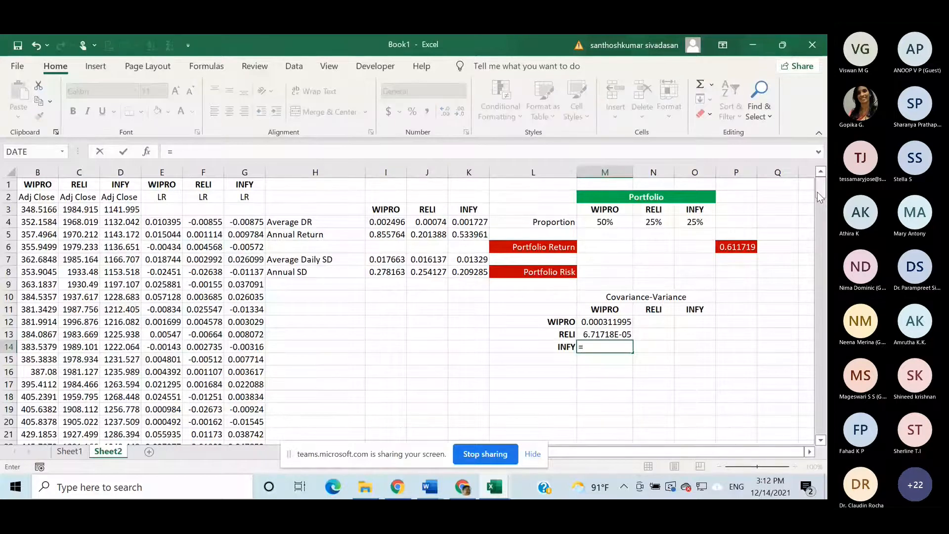
pyautogui.write('co')
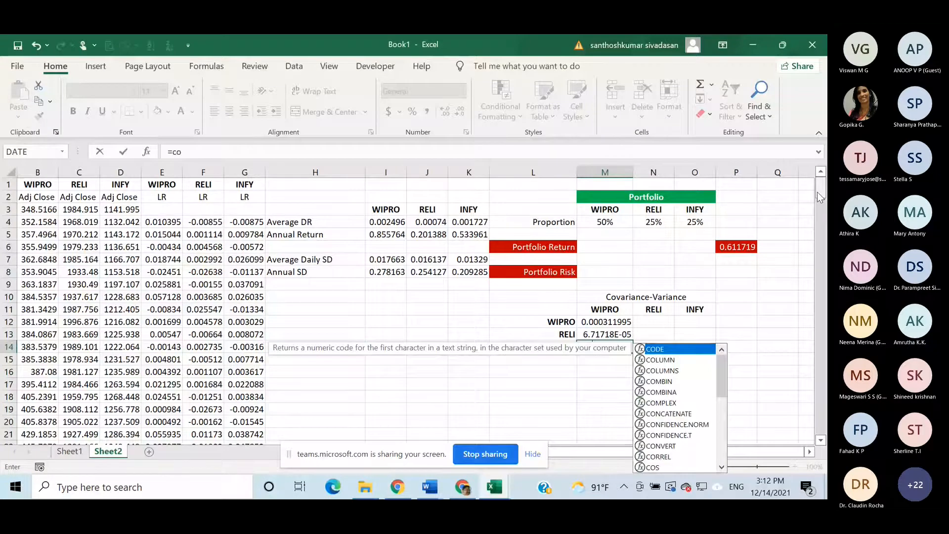
pyautogui.write('v')
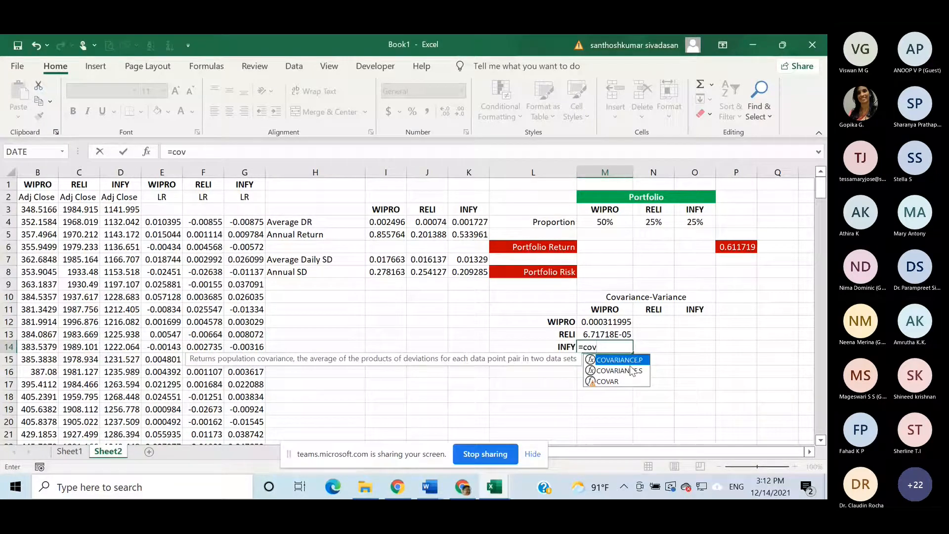
pyautogui.doubleClick(620, 370)
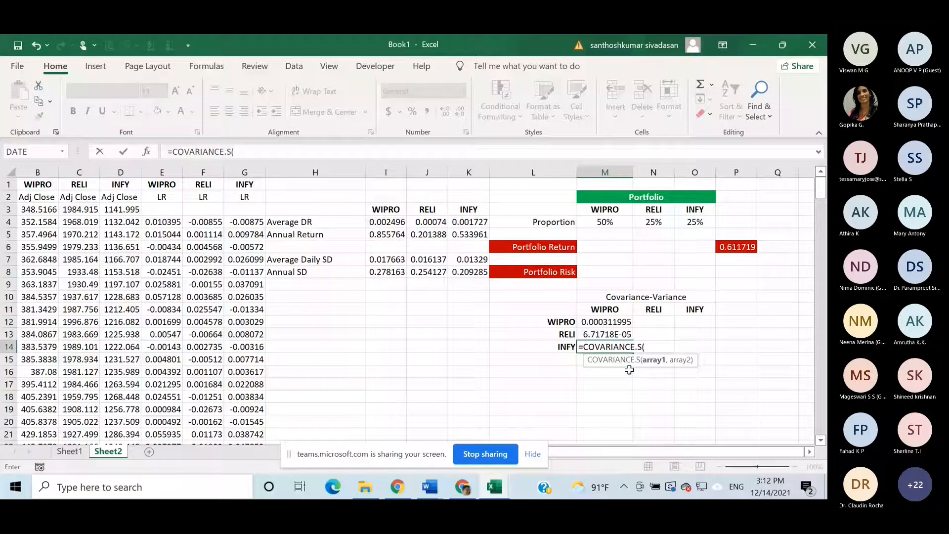
pyautogui.click(170, 224)
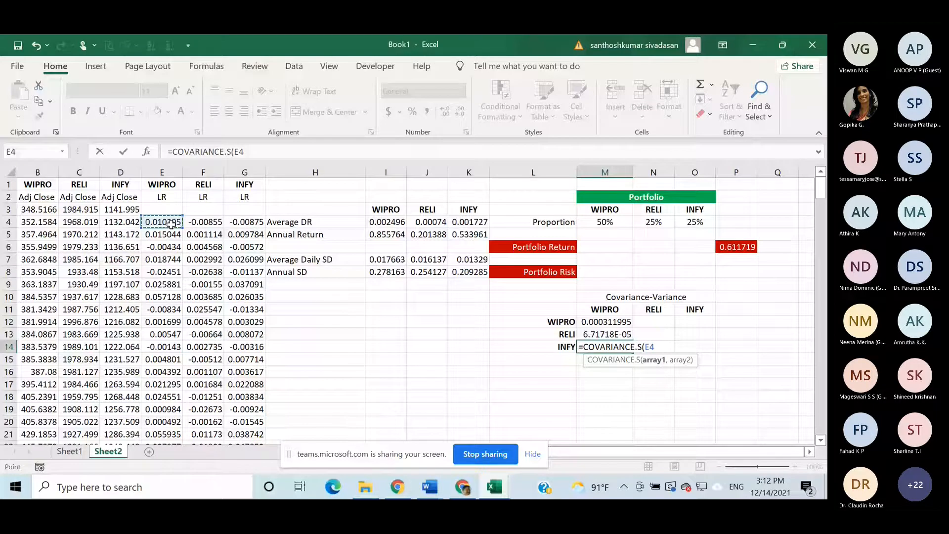
pyautogui.hotkey('ctrl', 'shift', 'Down')
pyautogui.write(',')
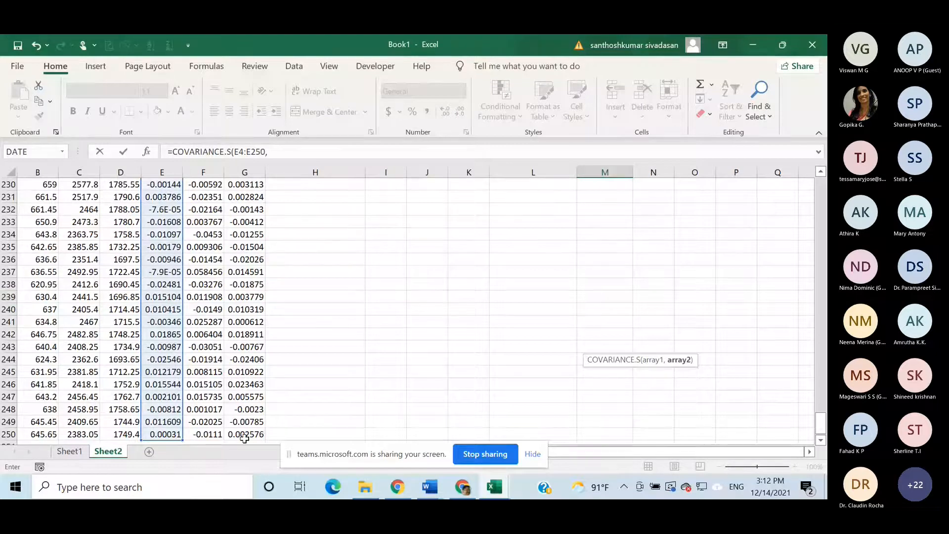
pyautogui.click(244, 435)
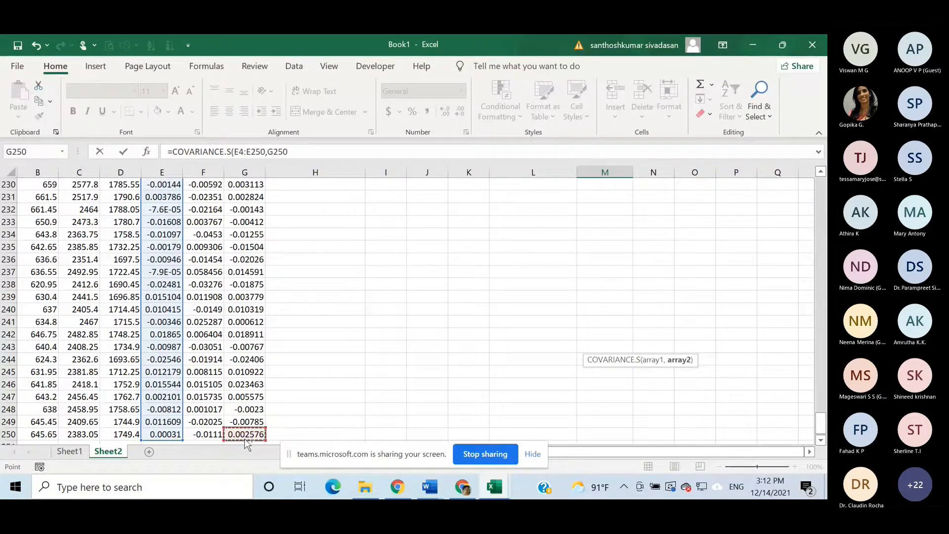
pyautogui.hotkey('ctrl', 'shift', 'Up')
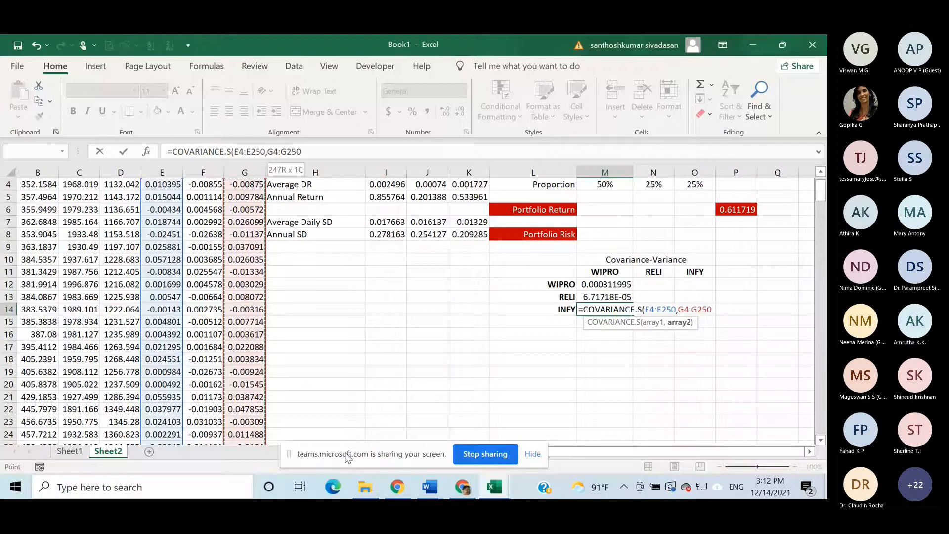
pyautogui.press('Return')
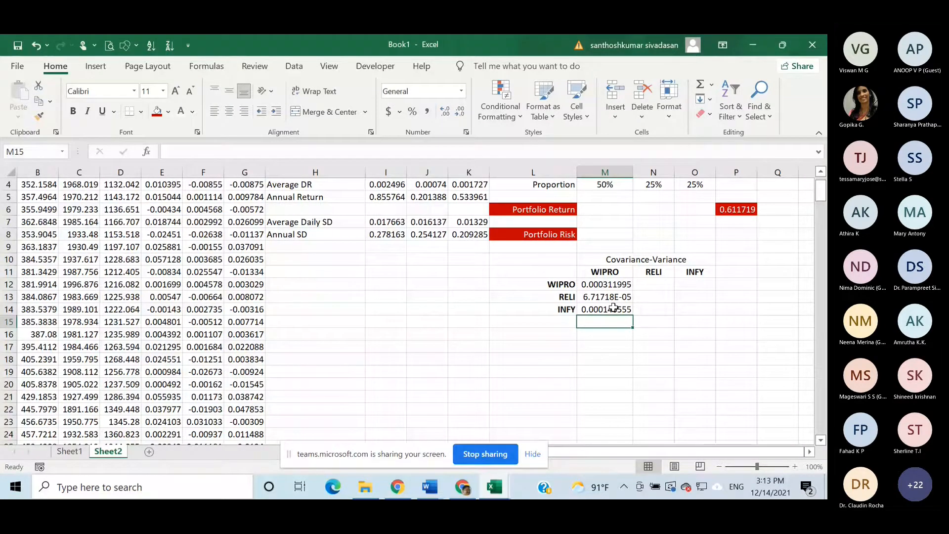
# - Calculate the RELI–WIPRO sample covariance in N12 with COVARIANCE.S over F4:F250 and E4:E250, and compare it with the formula in M13
pyautogui.scroll(1, 614, 307)
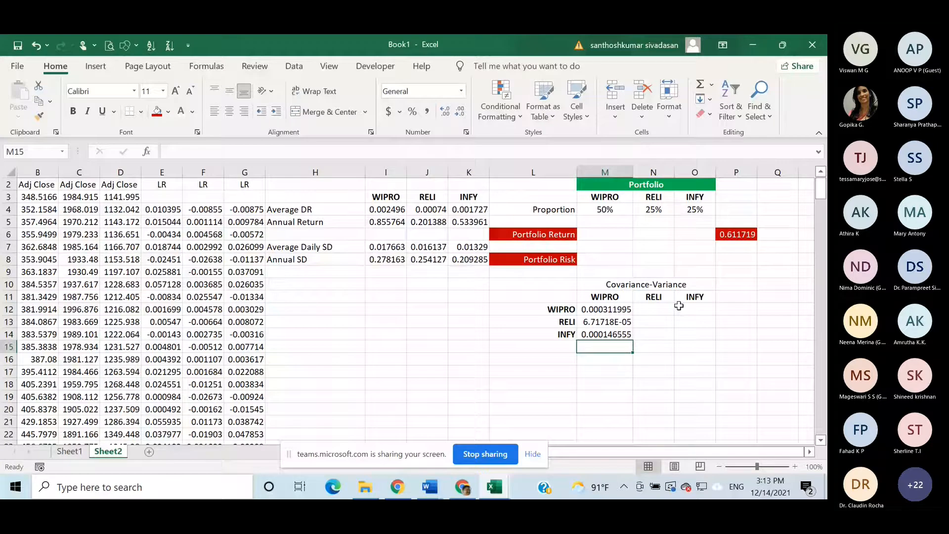
pyautogui.click(644, 309)
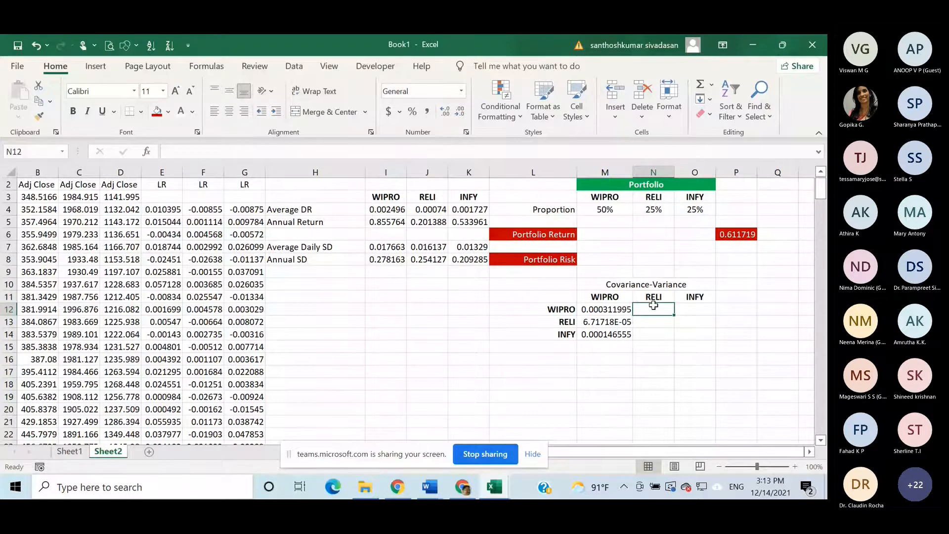
pyautogui.write('=')
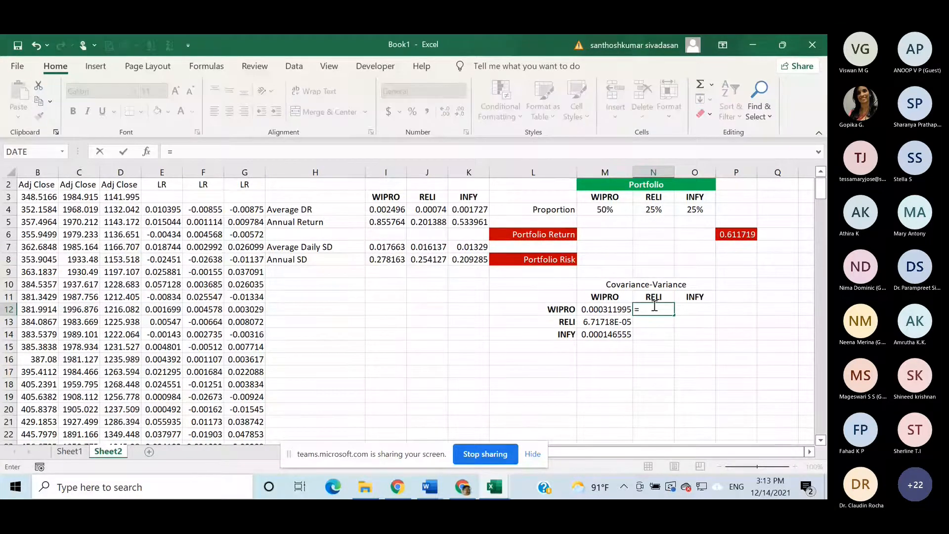
pyautogui.write('cov')
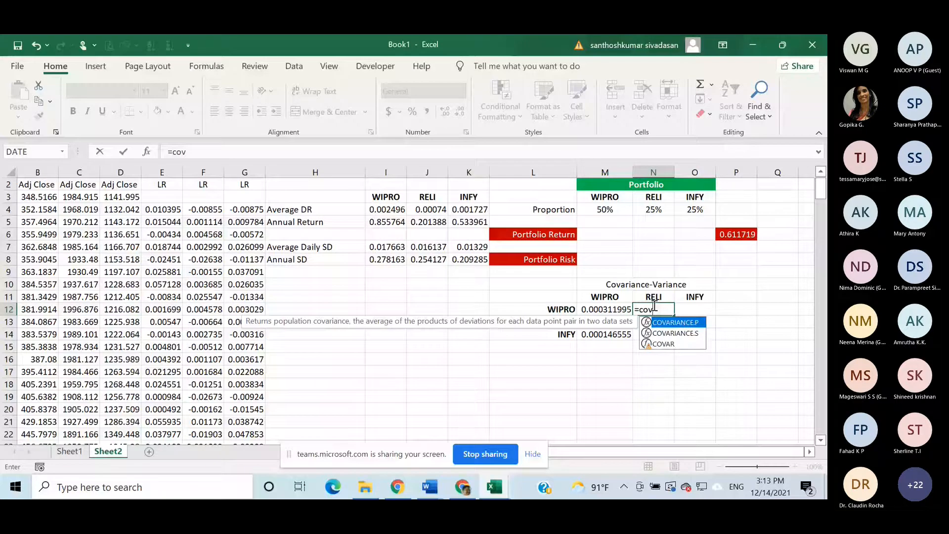
pyautogui.press('Down')
pyautogui.press('Tab')
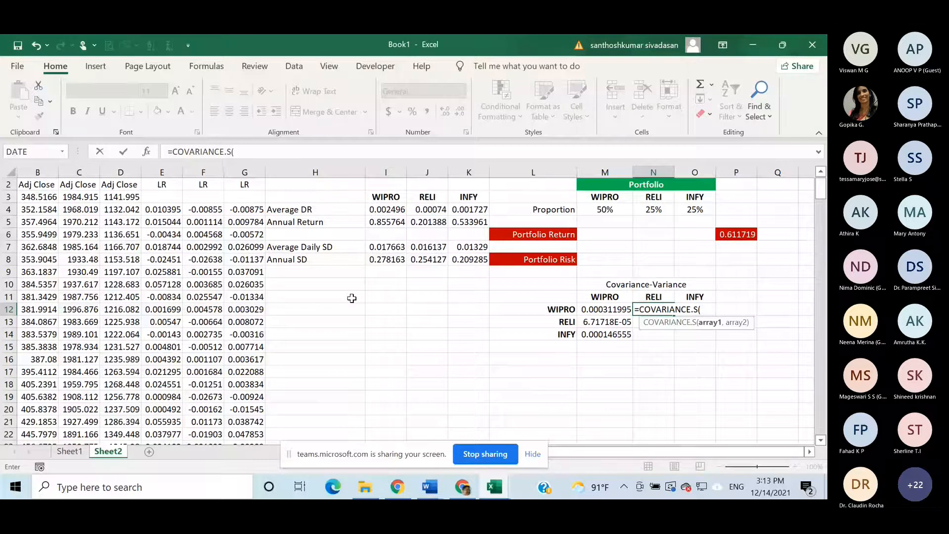
pyautogui.click(212, 210)
pyautogui.scroll(1, 212, 210)
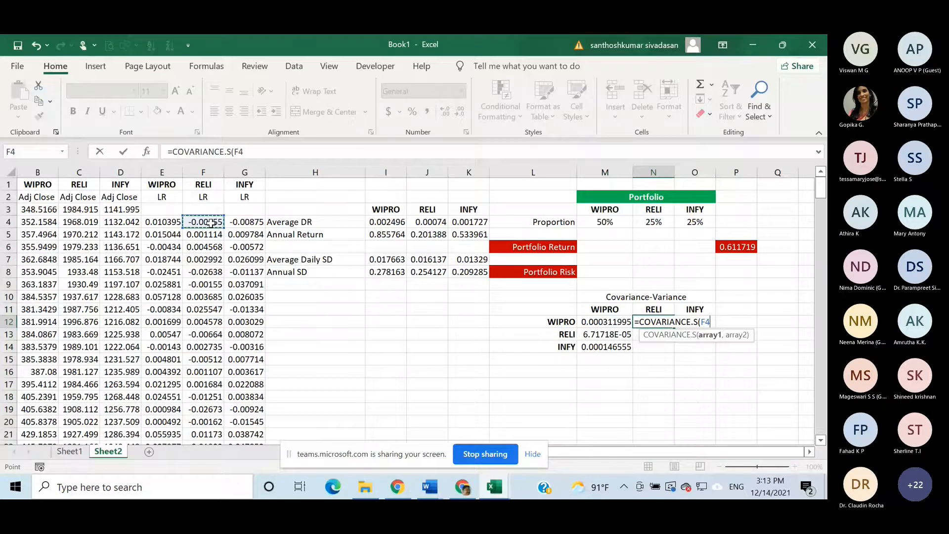
pyautogui.hotkey('ctrl', 'shift', 'Down')
pyautogui.write(',')
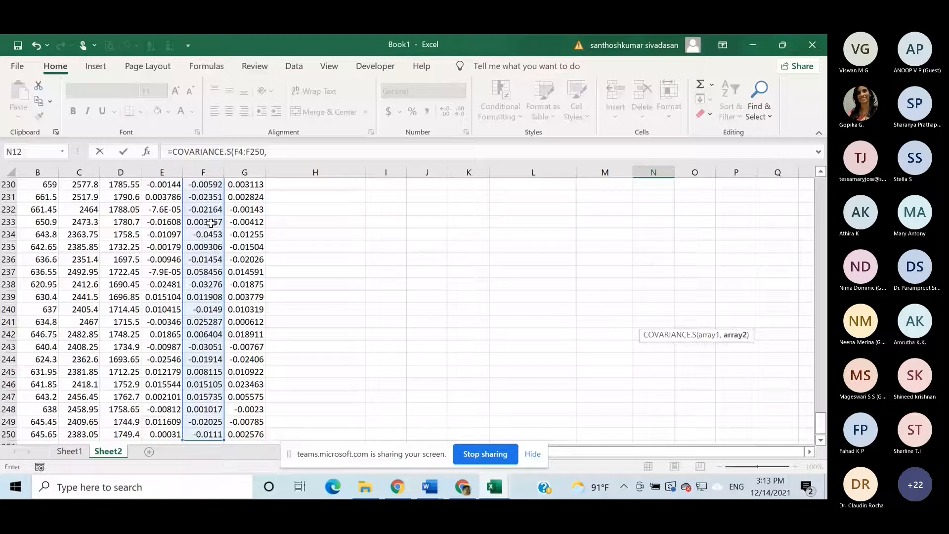
pyautogui.click(175, 435)
pyautogui.hotkey('ctrl', 'shift', 'Up')
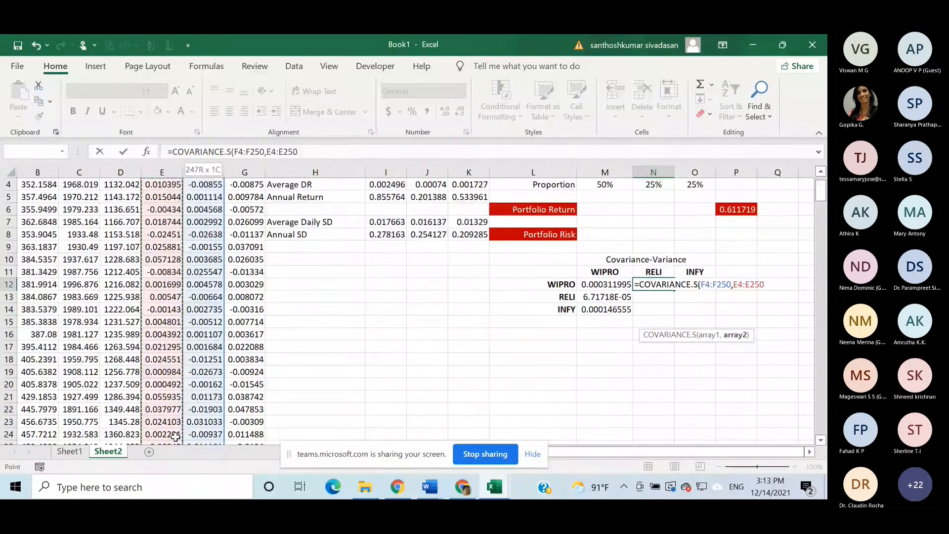
pyautogui.press('Return')
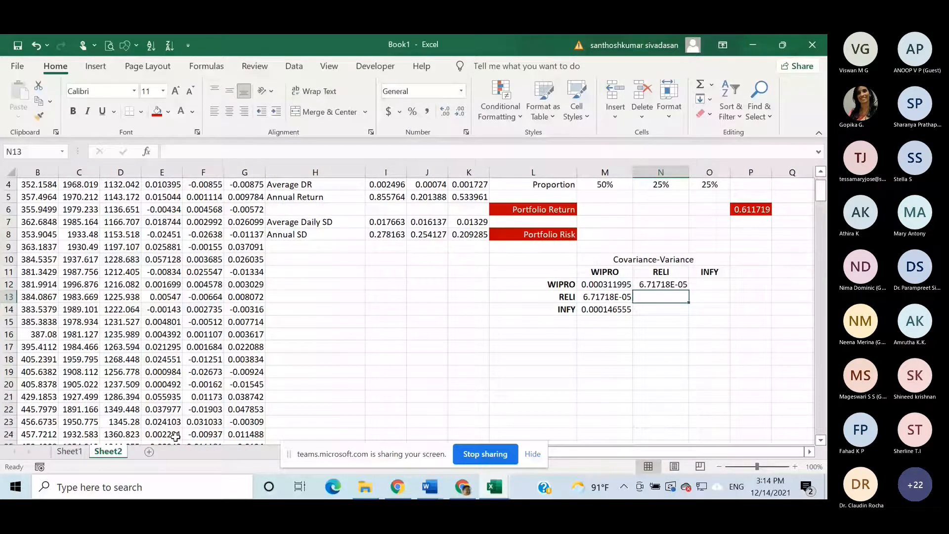
pyautogui.press('Left')
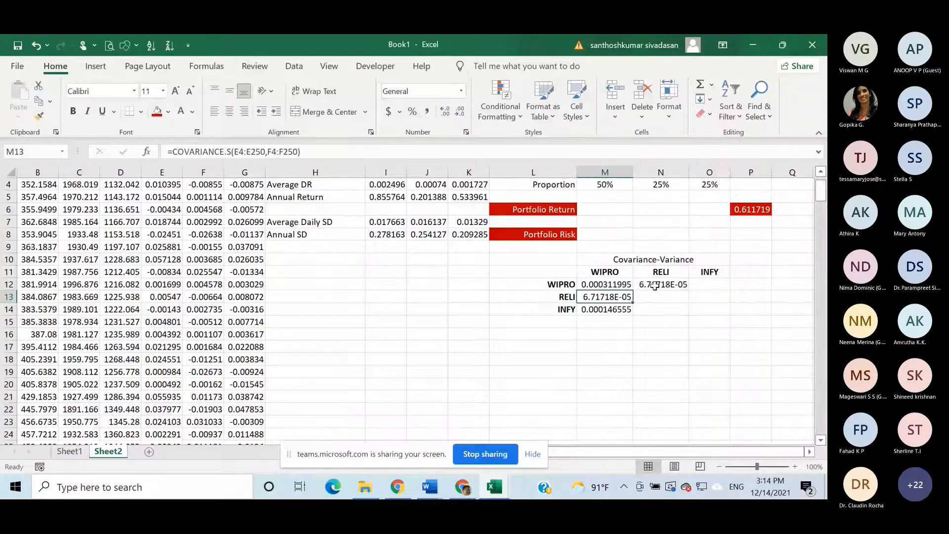
# - Calculate the sample variance of the RELI log returns in N13 with VAR.S, entering F4:F250 as both arguments
pyautogui.click(655, 297)
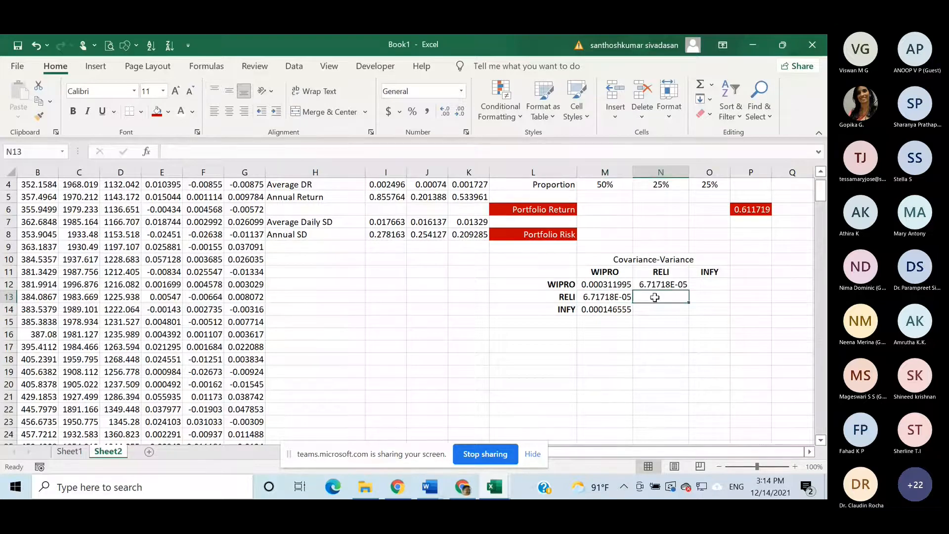
pyautogui.doubleClick(655, 297)
pyautogui.write('=var')
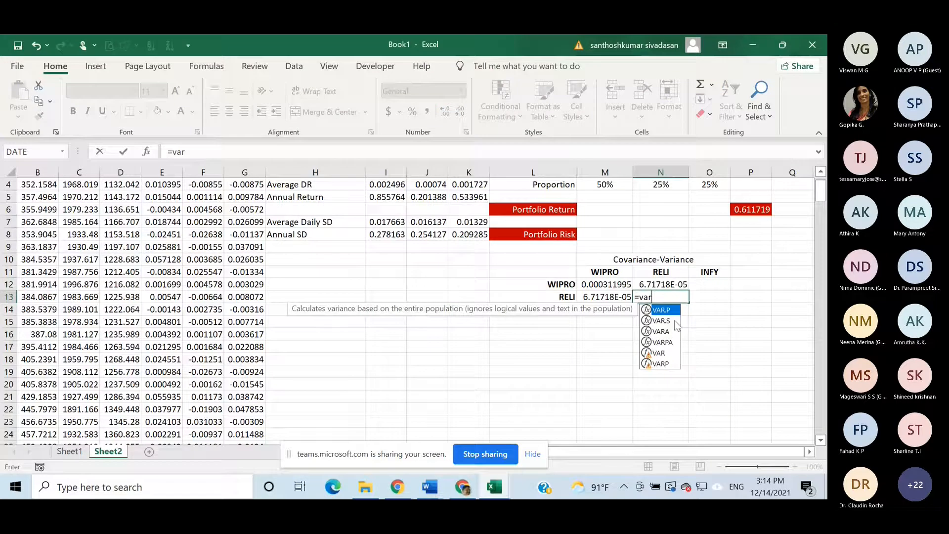
pyautogui.doubleClick(673, 321)
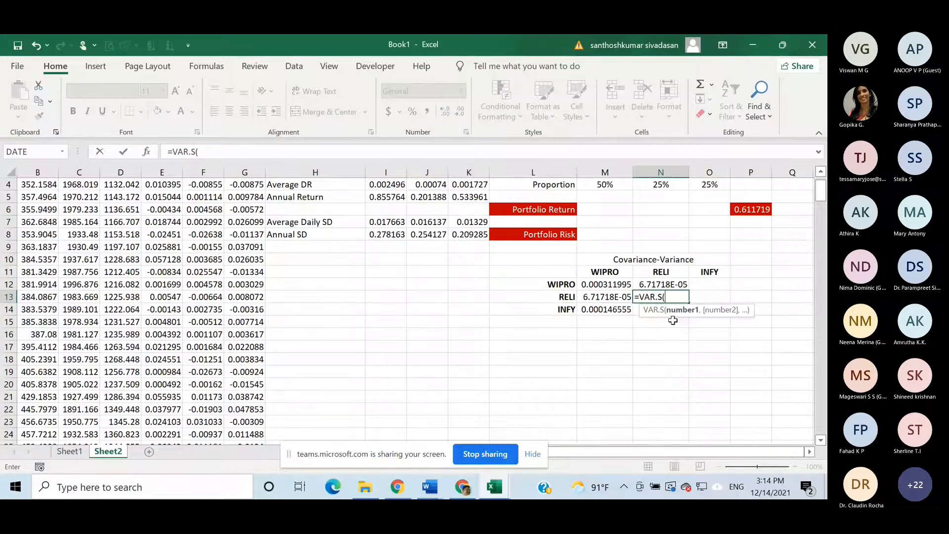
pyautogui.scroll(1, 415, 301)
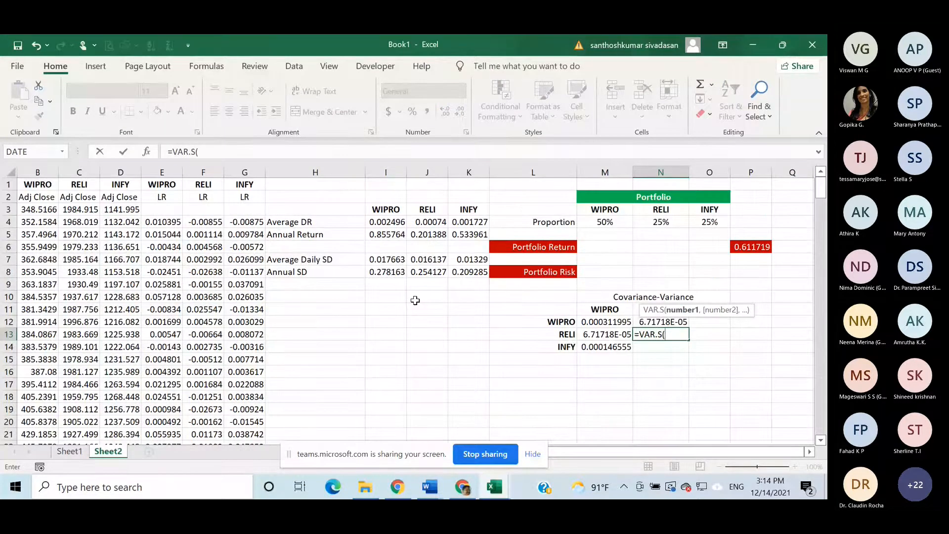
pyautogui.click(207, 224)
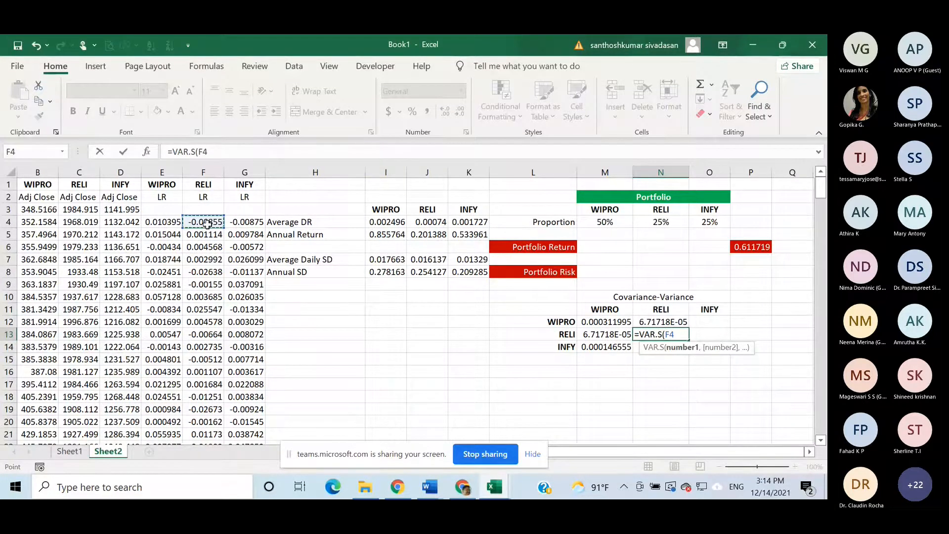
pyautogui.hotkey('ctrl', 'shift', 'Down')
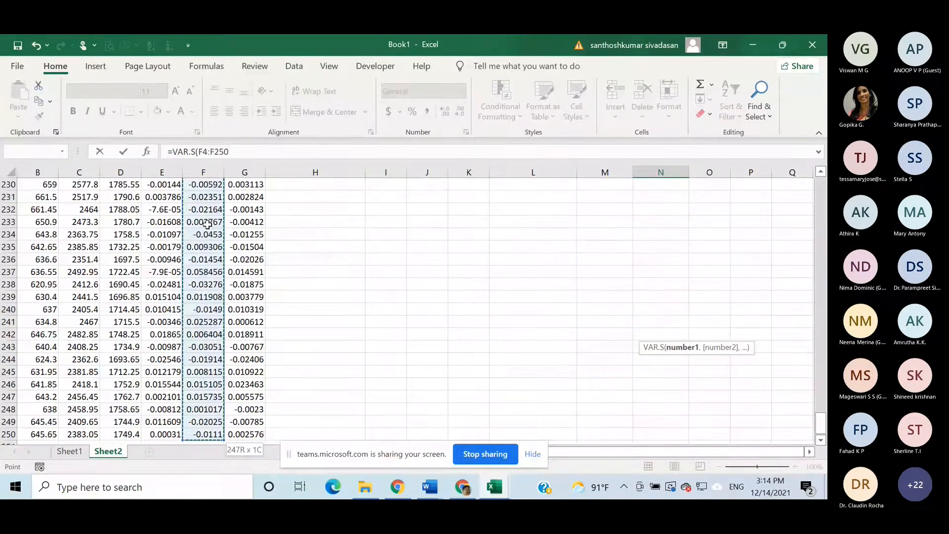
pyautogui.write(',')
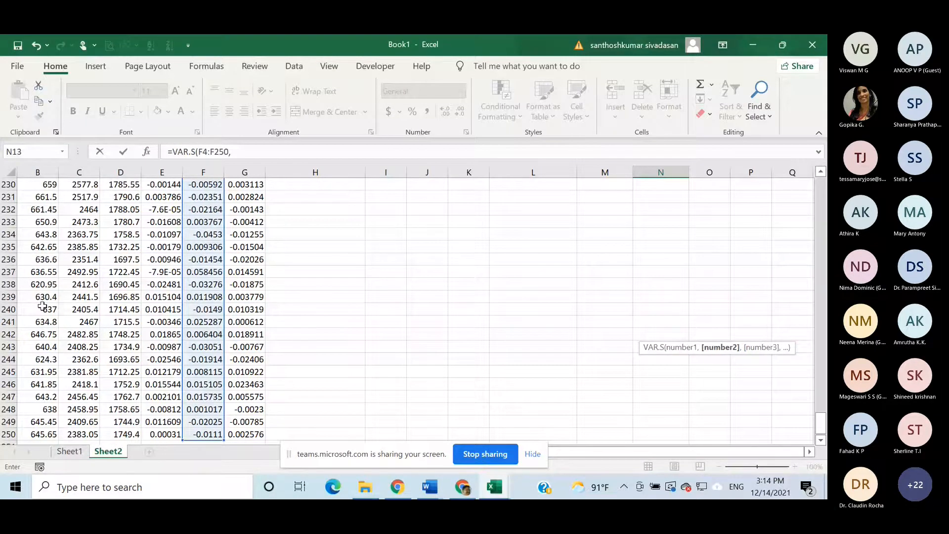
pyautogui.click(214, 435)
pyautogui.hotkey('ctrl', 'shift', 'Up')
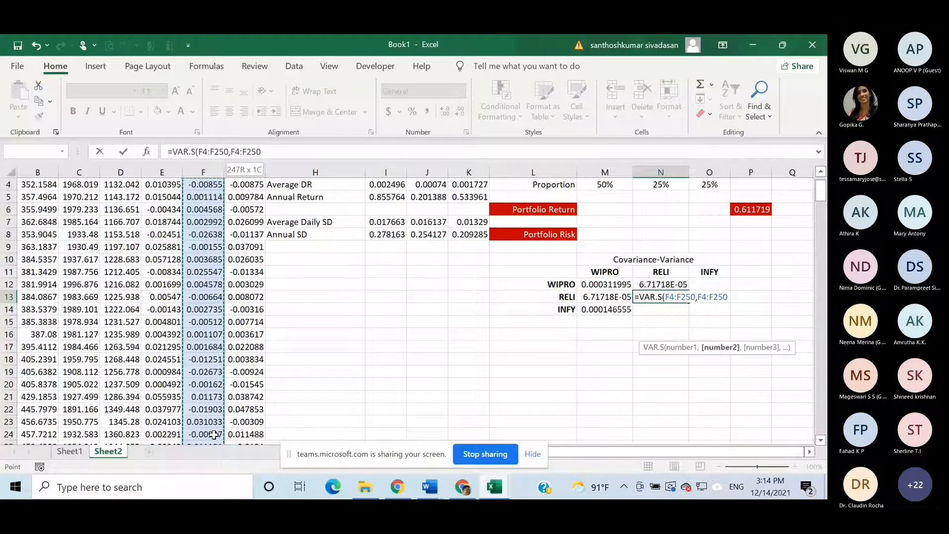
pyautogui.press('Return')
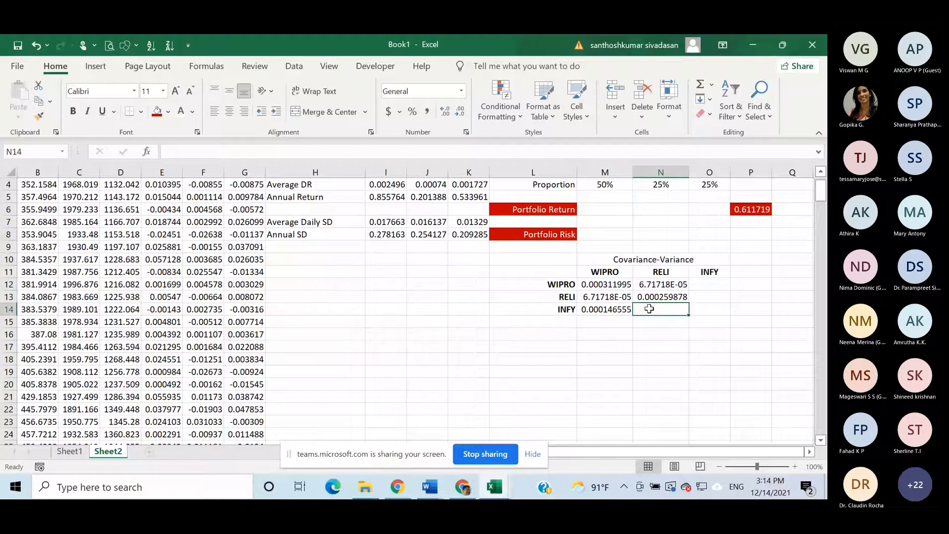
# - Calculate the RELI–INFY sample covariance in N14 with COVARIANCE.S over the log returns F4:F250 and G4:G250
pyautogui.write('=')
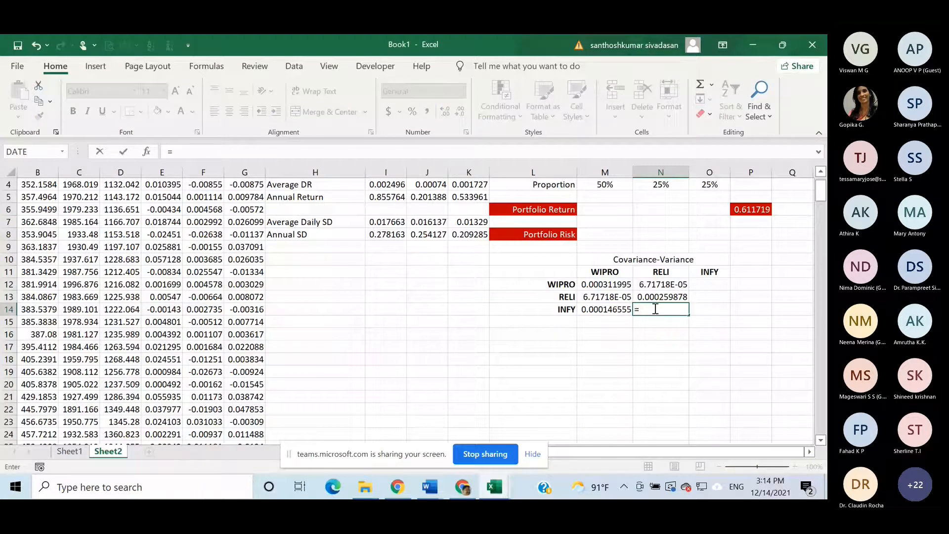
pyautogui.write('cov')
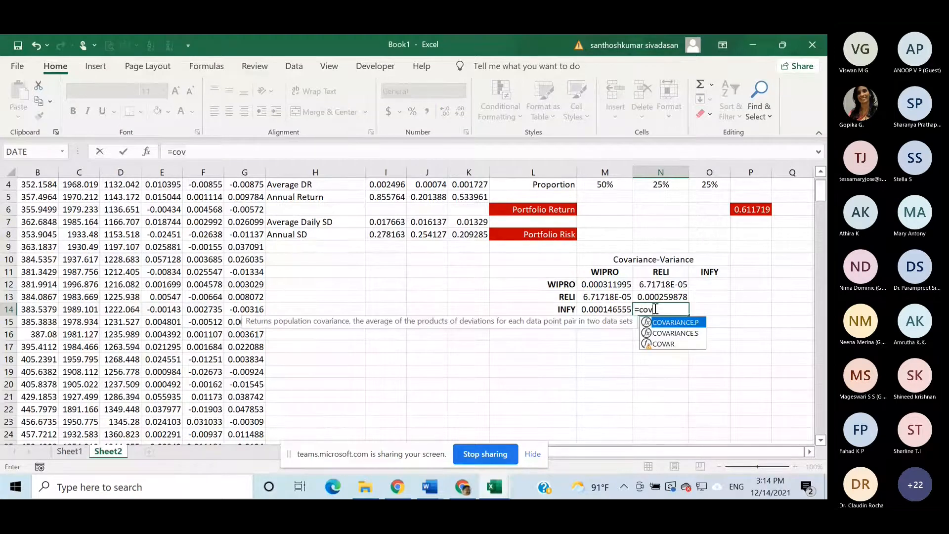
pyautogui.click(676, 334)
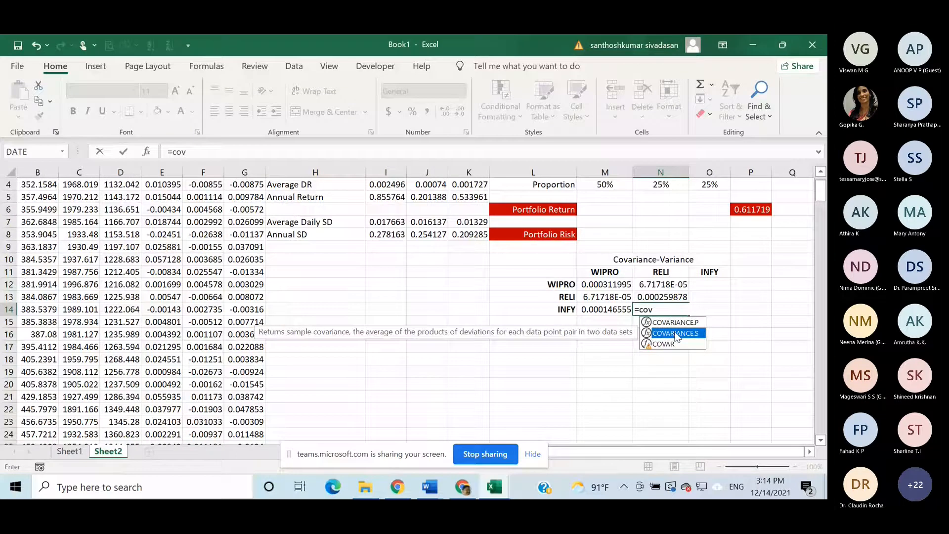
pyautogui.doubleClick(676, 334)
pyautogui.scroll(1, 215, 222)
pyautogui.click(214, 222)
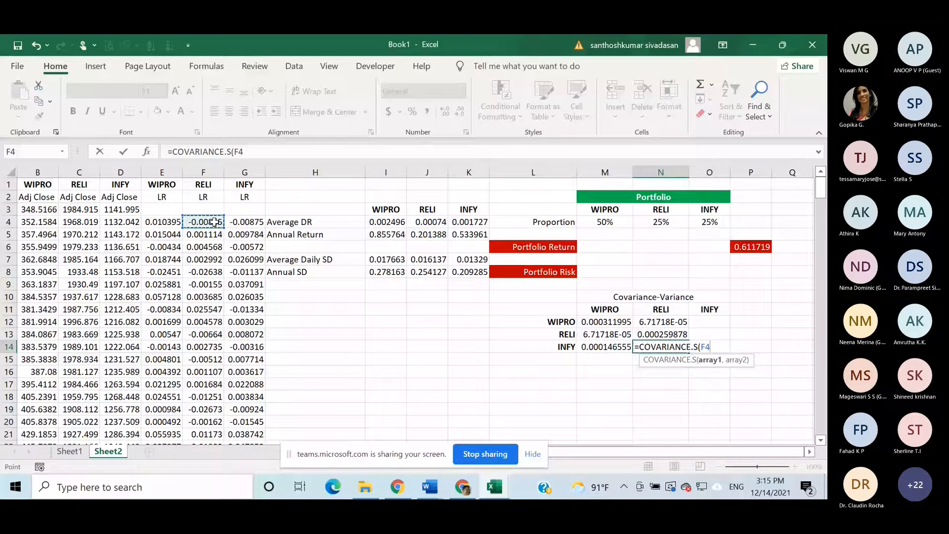
pyautogui.hotkey('ctrl', 'shift', 'Down')
pyautogui.write(',')
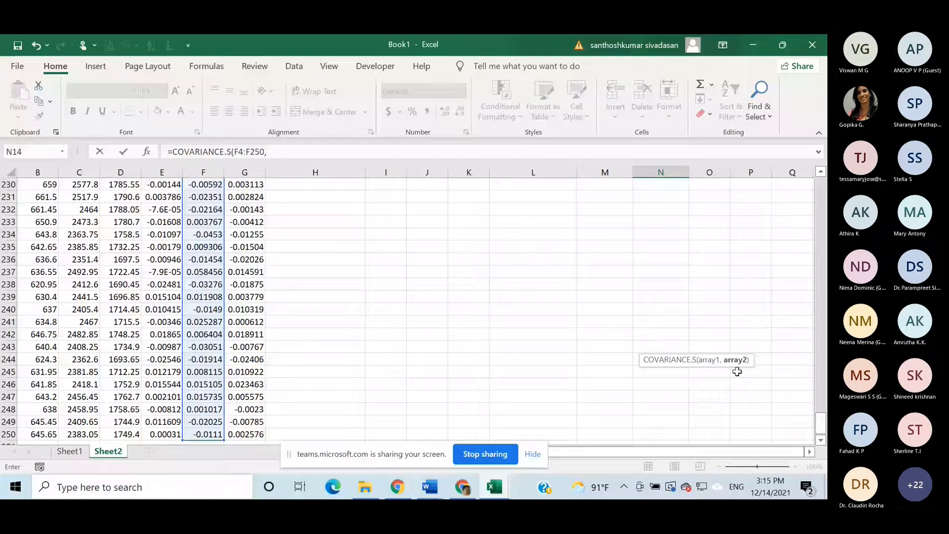
pyautogui.scroll(7, 519, 366)
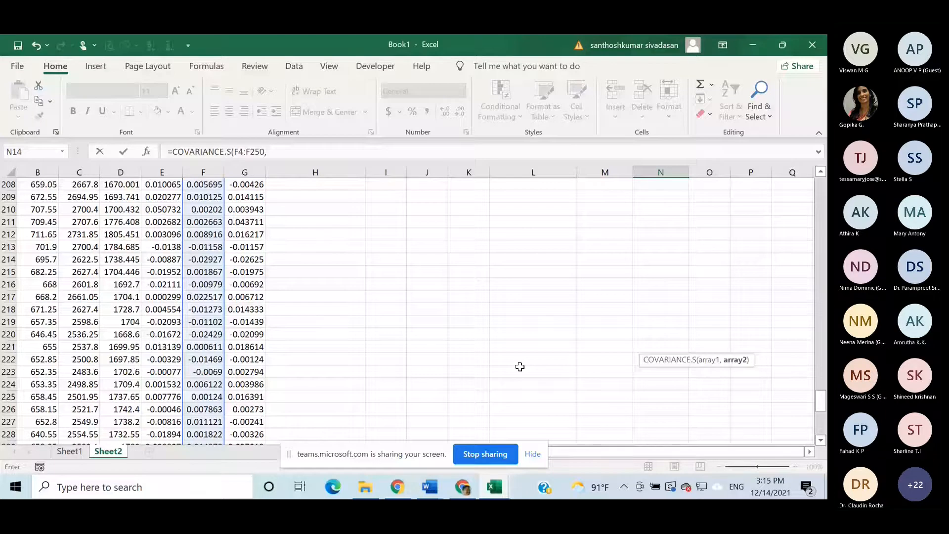
pyautogui.scroll(20, 520, 366)
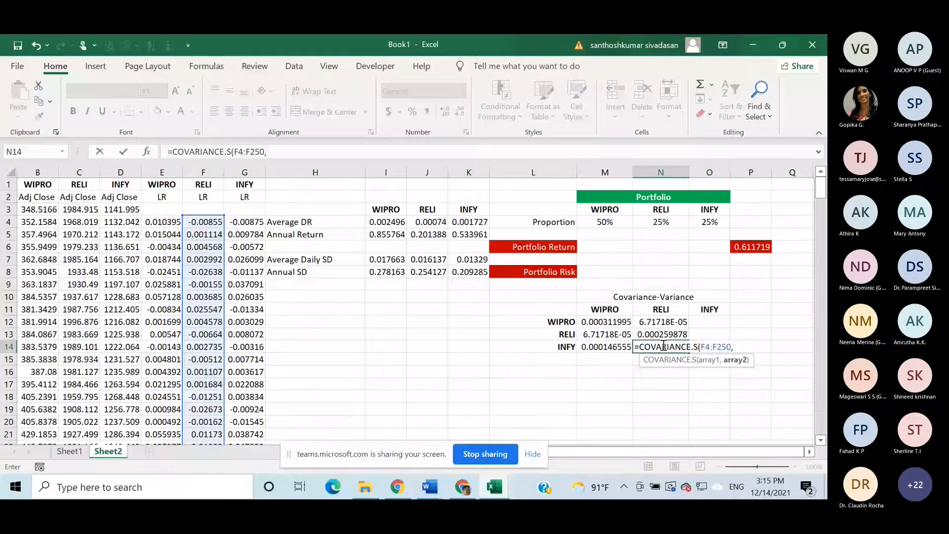
pyautogui.click(241, 222)
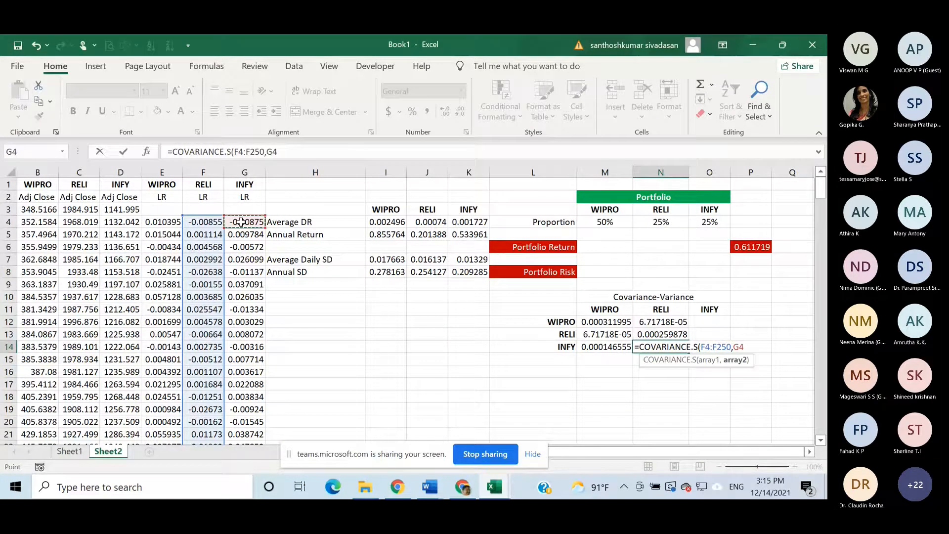
pyautogui.hotkey('ctrl', 'shift', 'Down')
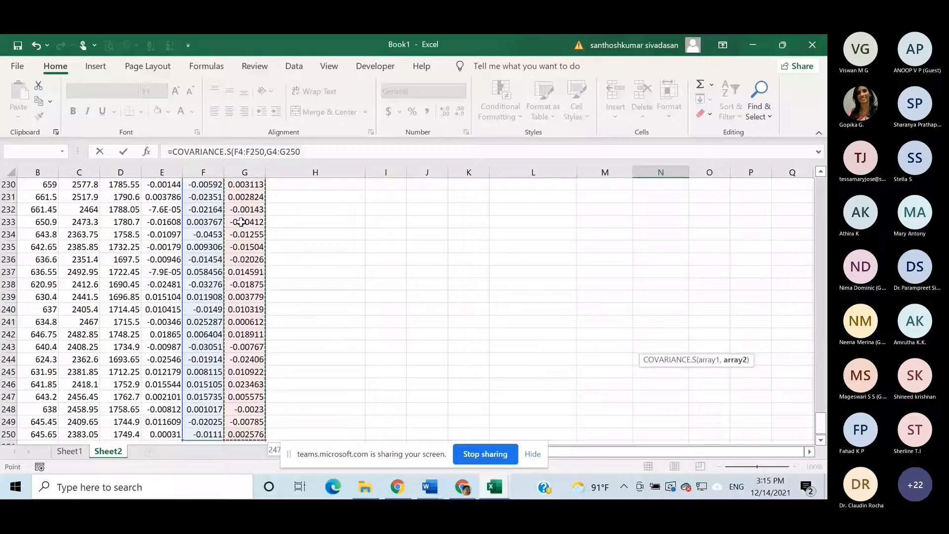
pyautogui.press('Return')
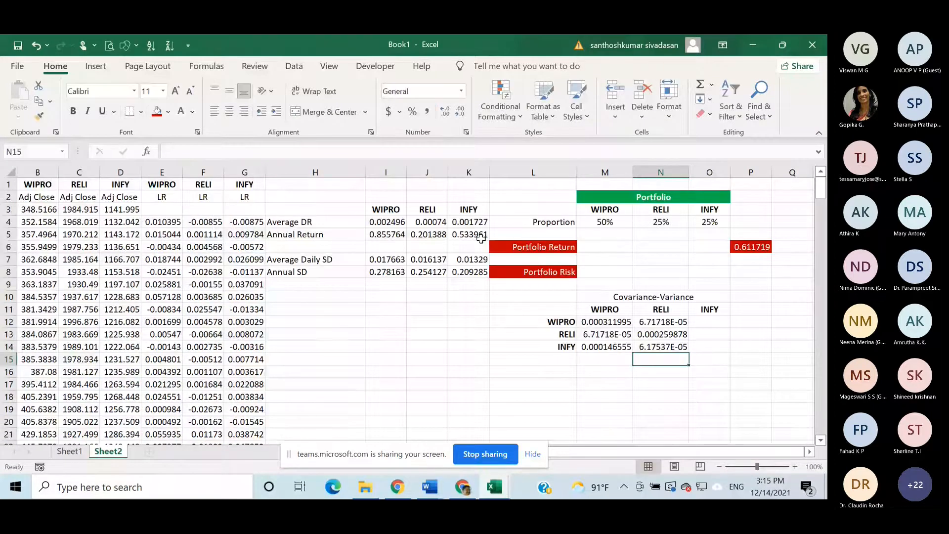
# - Calculate the INFY–WIPRO sample covariance in O12 with COVARIANCE.S over the log returns G4:G250 and E4:E250
pyautogui.click(705, 322)
pyautogui.write('=c')
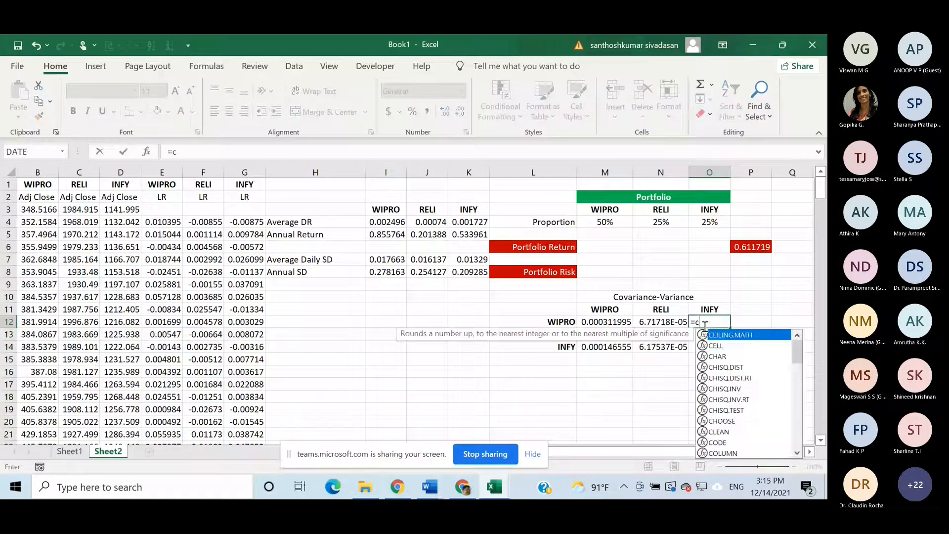
pyautogui.write('o')
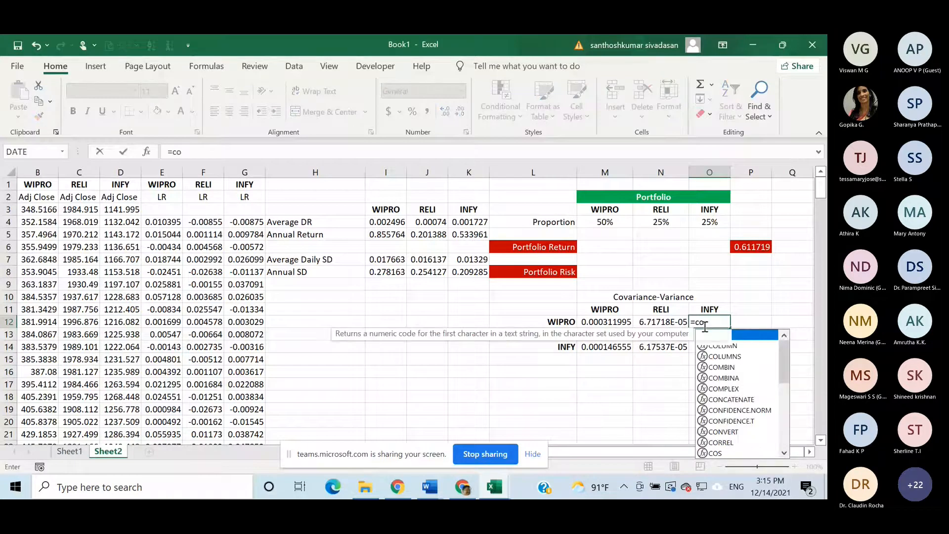
pyautogui.write('v')
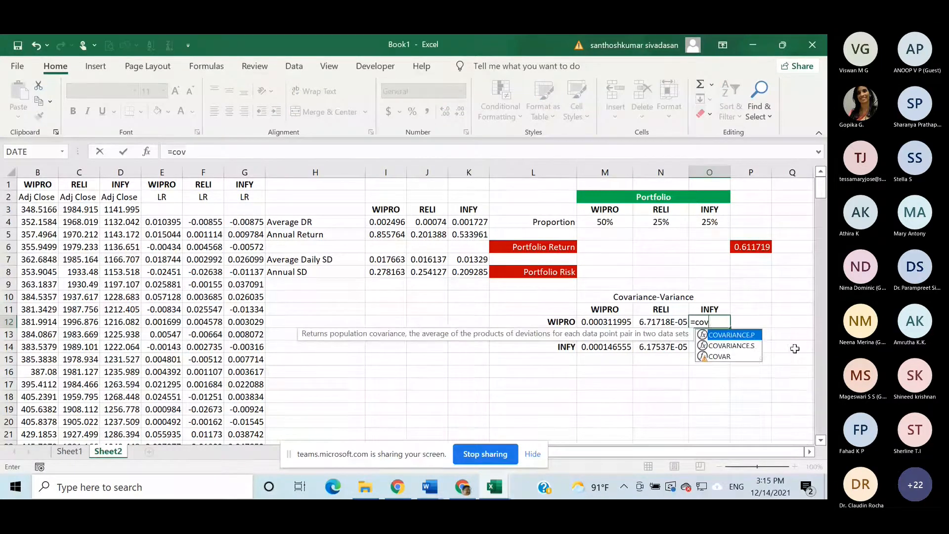
pyautogui.doubleClick(754, 349)
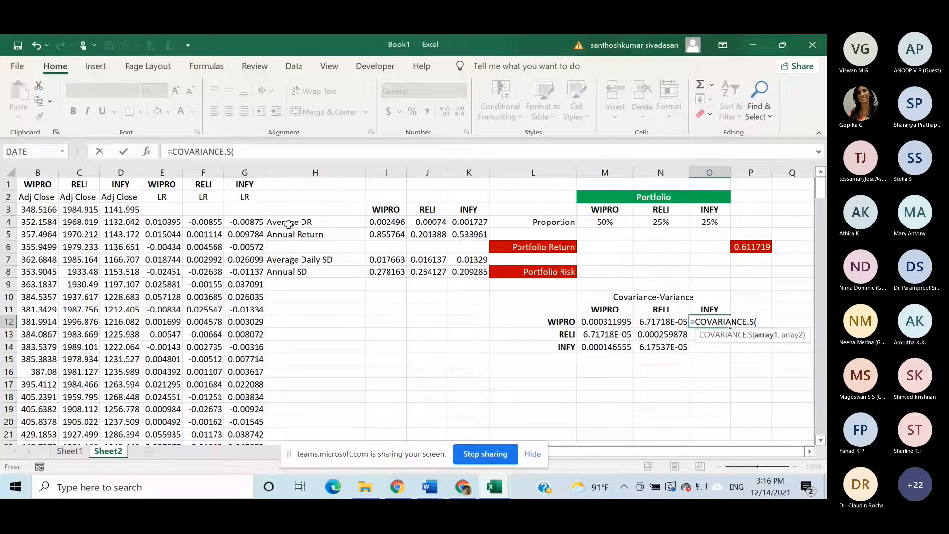
pyautogui.click(251, 222)
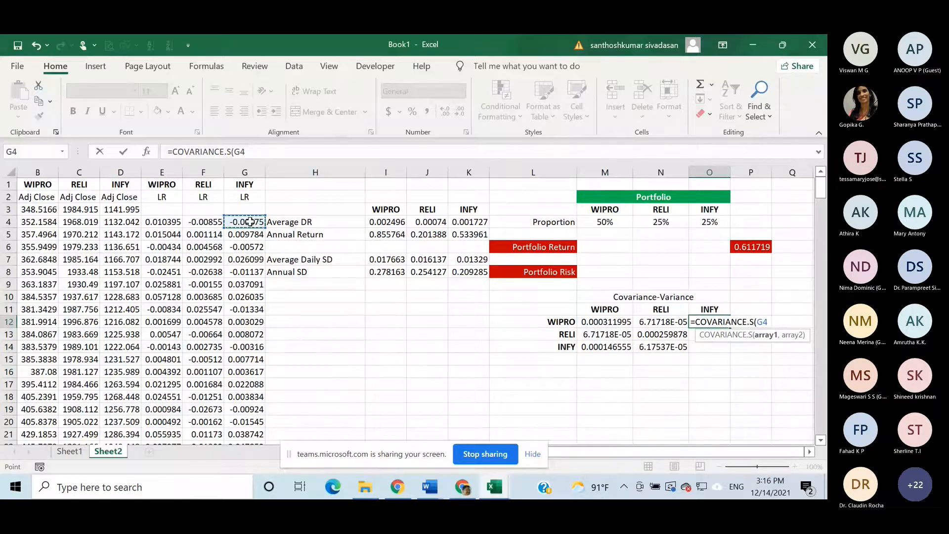
pyautogui.hotkey('ctrl', 'shift', 'Down')
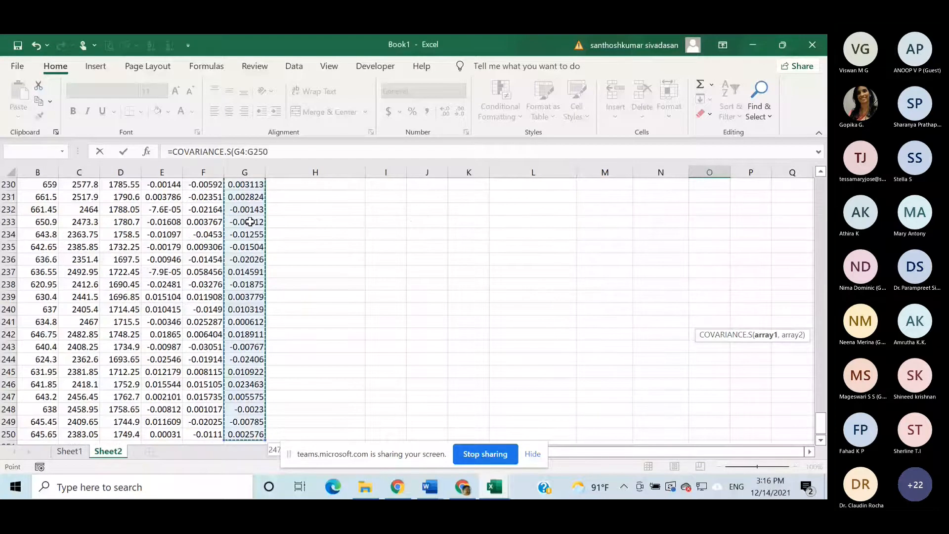
pyautogui.write(',')
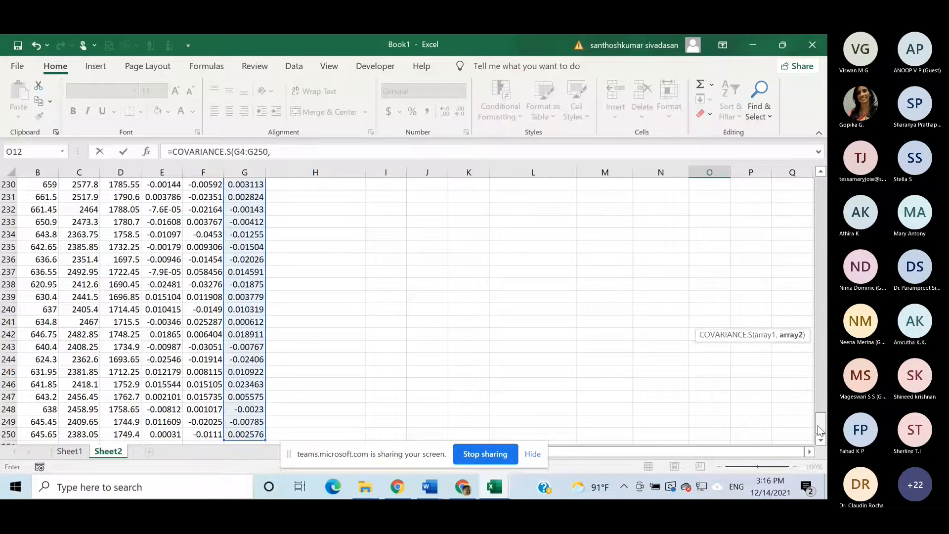
pyautogui.moveTo(818, 429); pyautogui.dragTo(820, 187)
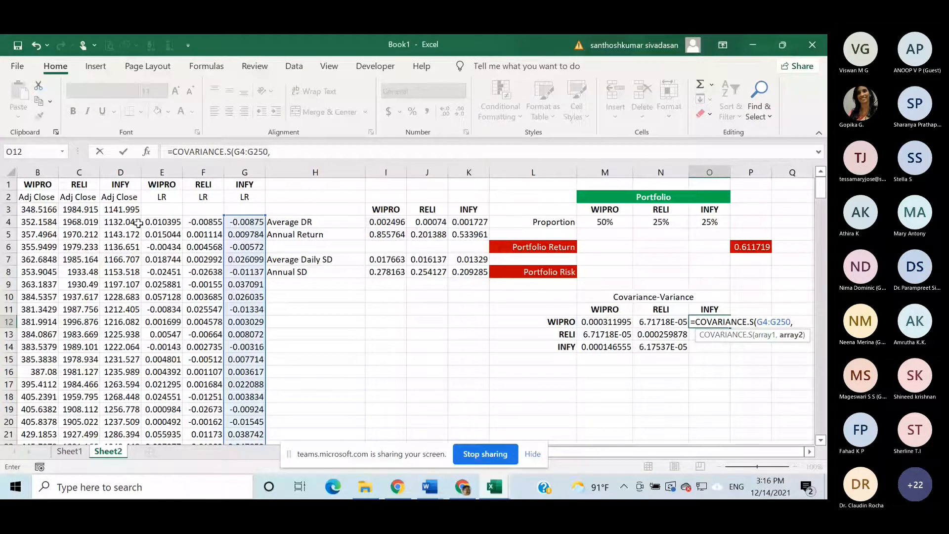
pyautogui.click(166, 222)
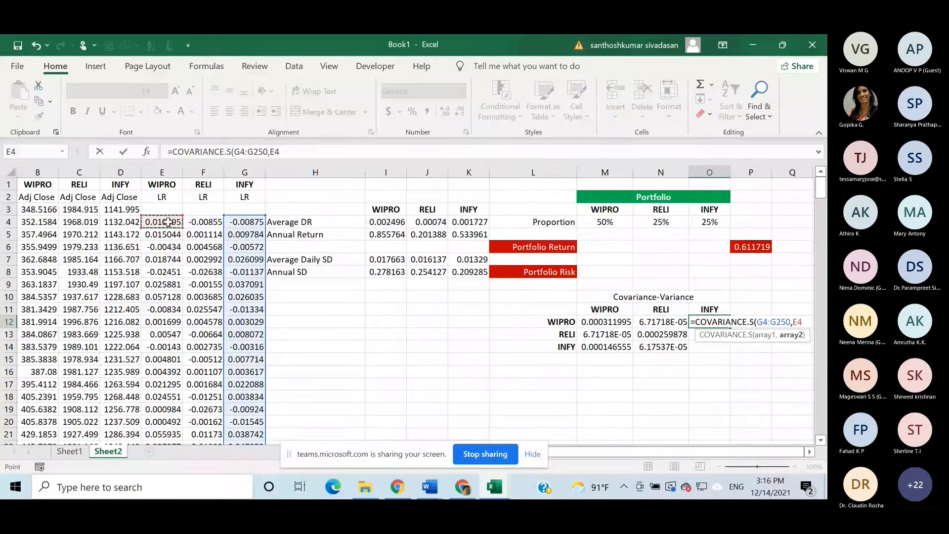
pyautogui.hotkey('ctrl', 'shift', 'Down')
pyautogui.press('Return')
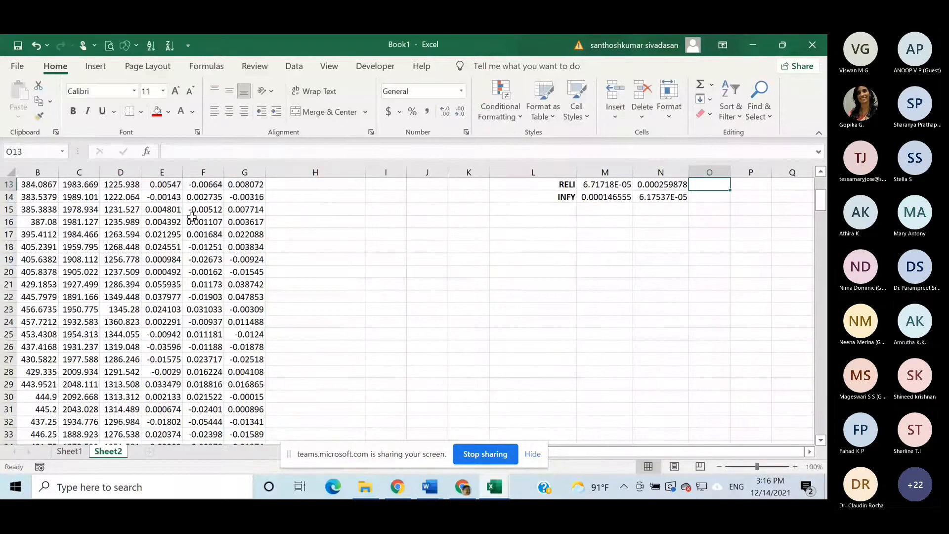
# - Start the RELI–INFY sample covariance formula in O13 of the matrix with COVARIANCE.S
pyautogui.scroll(1, 533, 232)
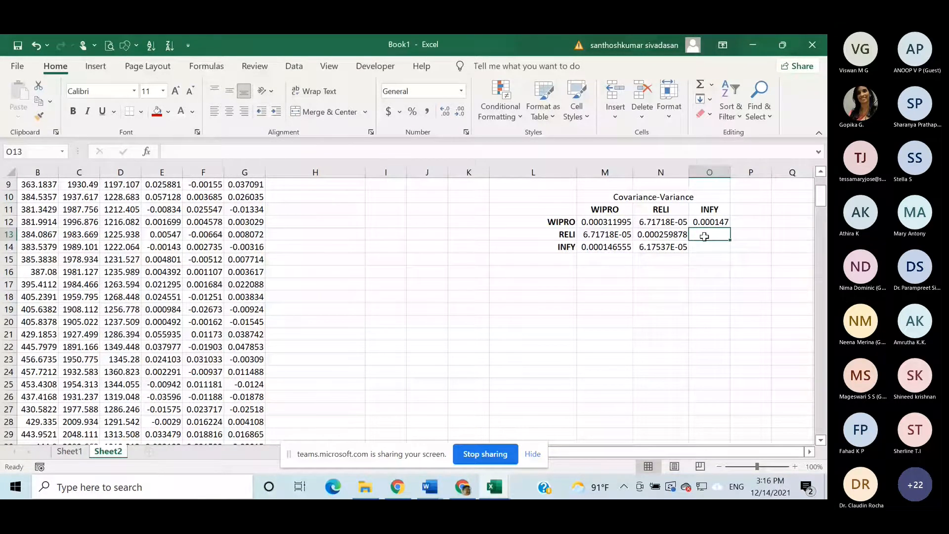
pyautogui.write('=')
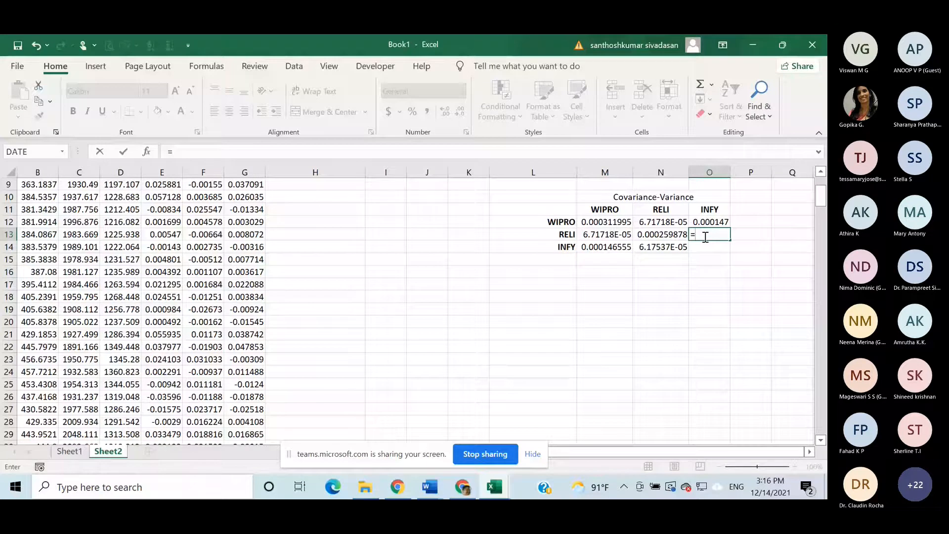
pyautogui.write('cov')
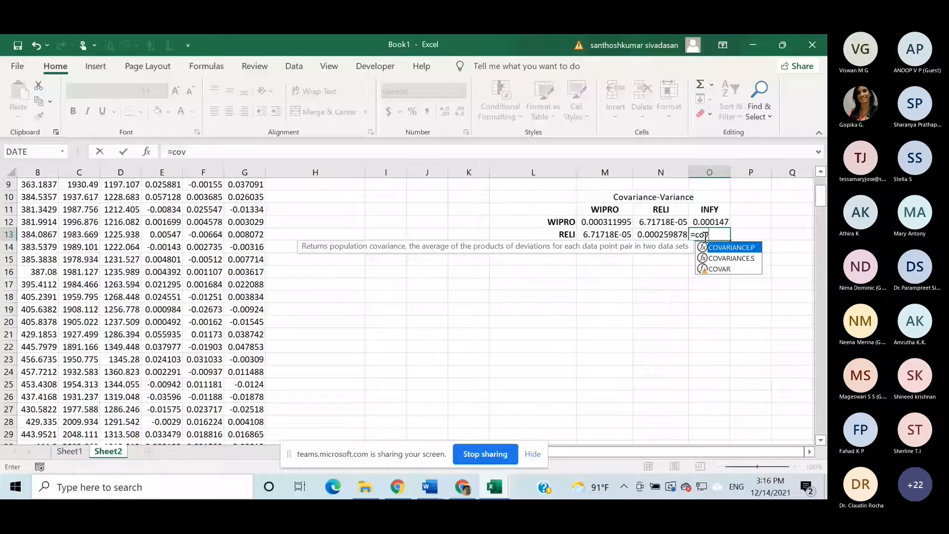
pyautogui.press('Down')
pyautogui.press('Tab')
pyautogui.scroll(2, 332, 357)
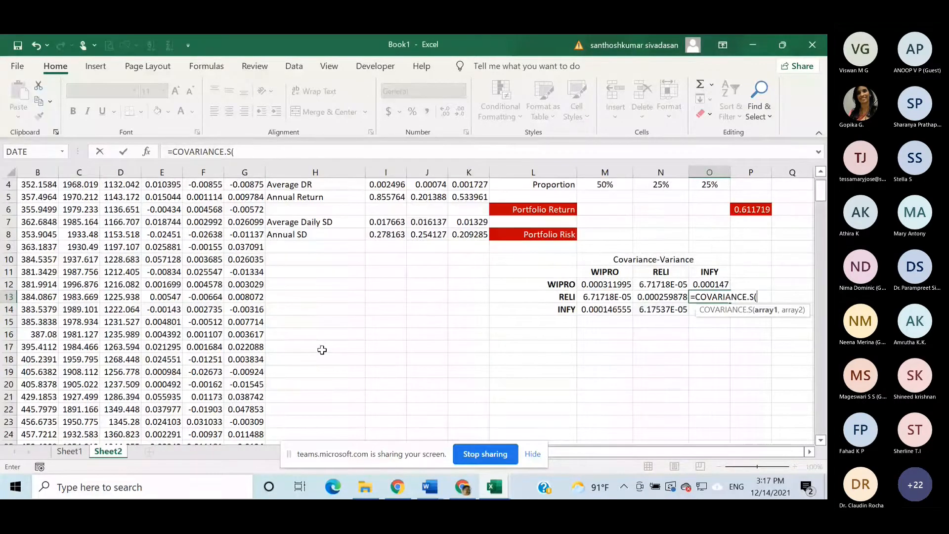
pyautogui.scroll(1, 322, 350)
pyautogui.click(206, 222)
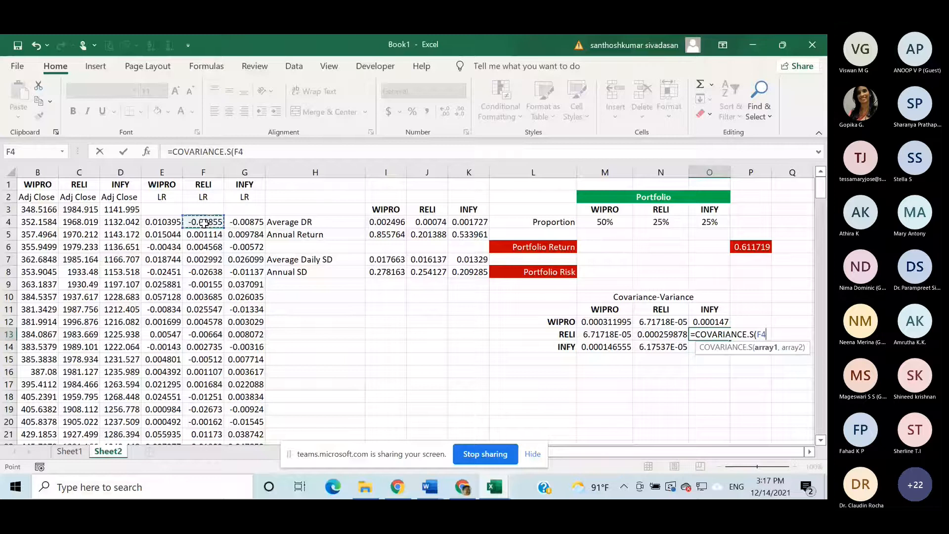
pyautogui.hotkey('shift', 'Right')
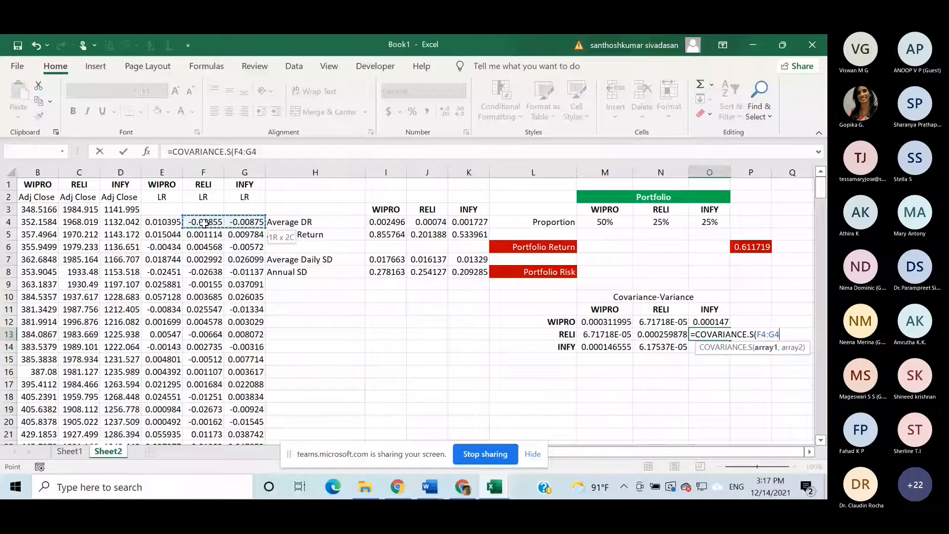
pyautogui.hotkey('ctrl', 'shift', 'Down')
pyautogui.press('Return')
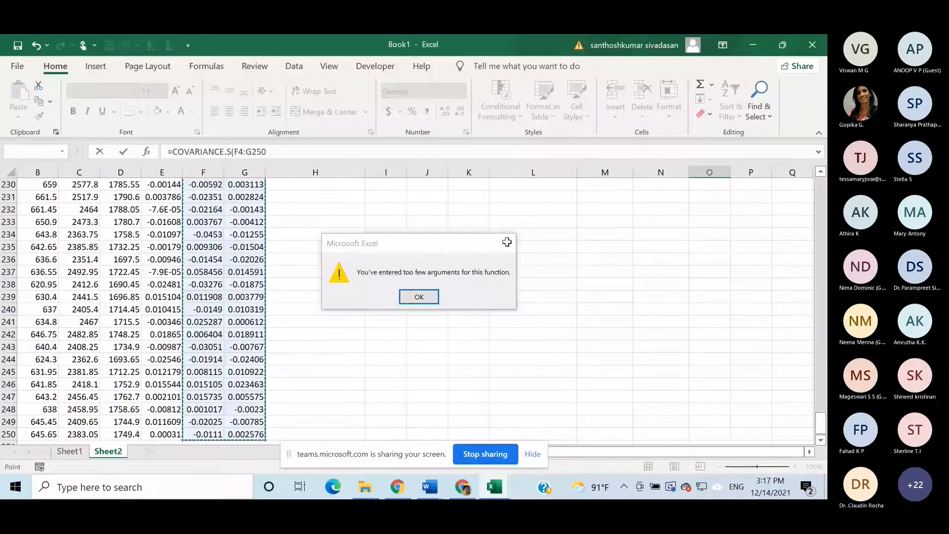
pyautogui.click(506, 242)
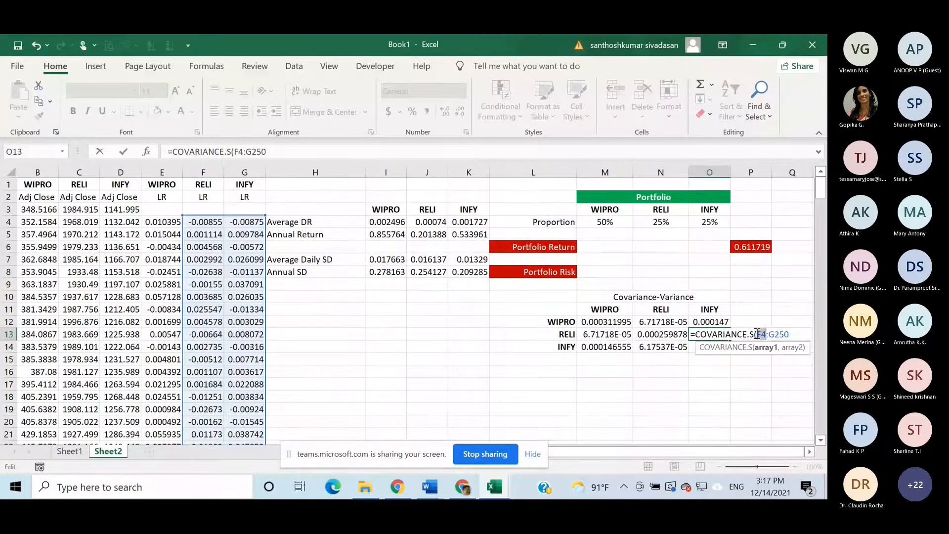
pyautogui.press('Delete')
pyautogui.press('Delete')
pyautogui.press('Delete')
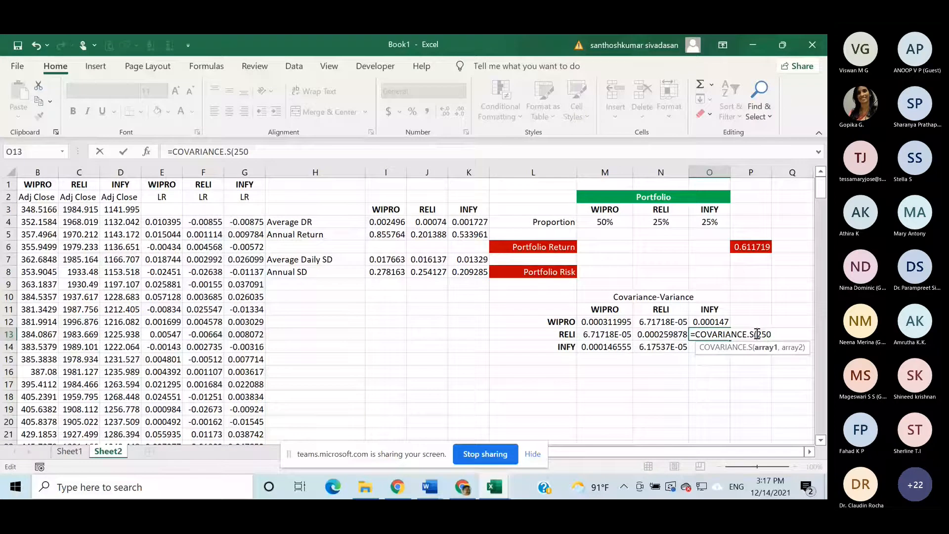
pyautogui.press('Delete')
pyautogui.press('Delete')
pyautogui.press('Delete')
# - Complete the COVARIANCE.S formula in O13 with the INFY log returns G4:G250 and the RELI log returns F4:F250
pyautogui.click(239, 222)
pyautogui.hotkey('ctrl', 'shift', 'Down')
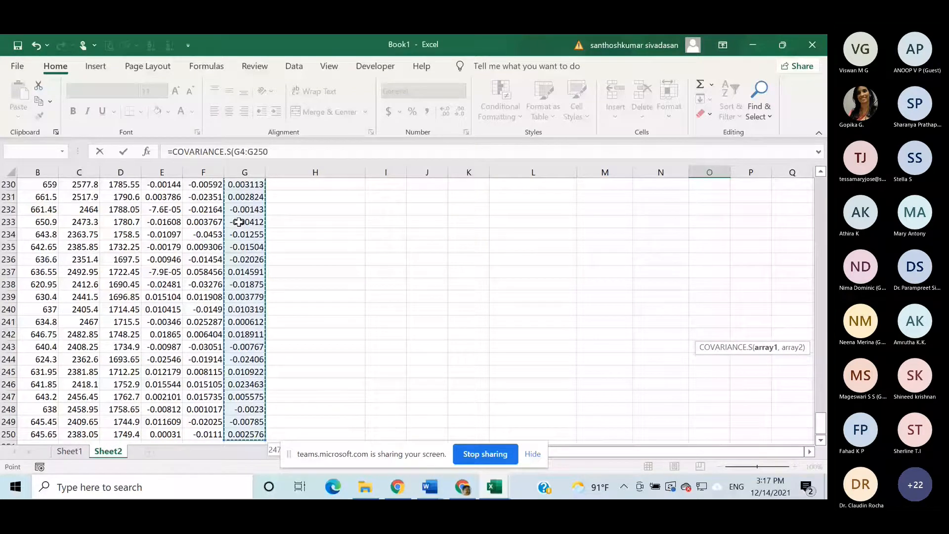
pyautogui.write(',')
pyautogui.click(208, 434)
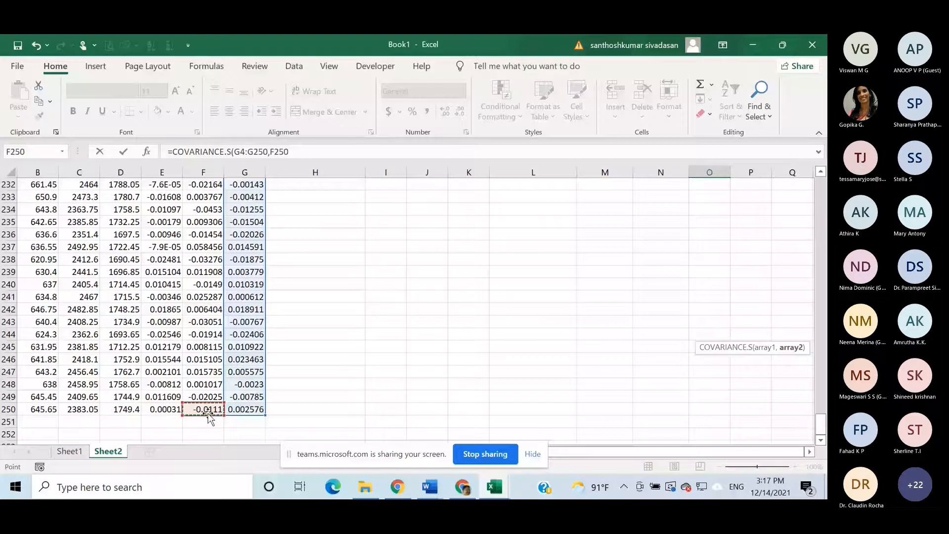
pyautogui.press('Escape')
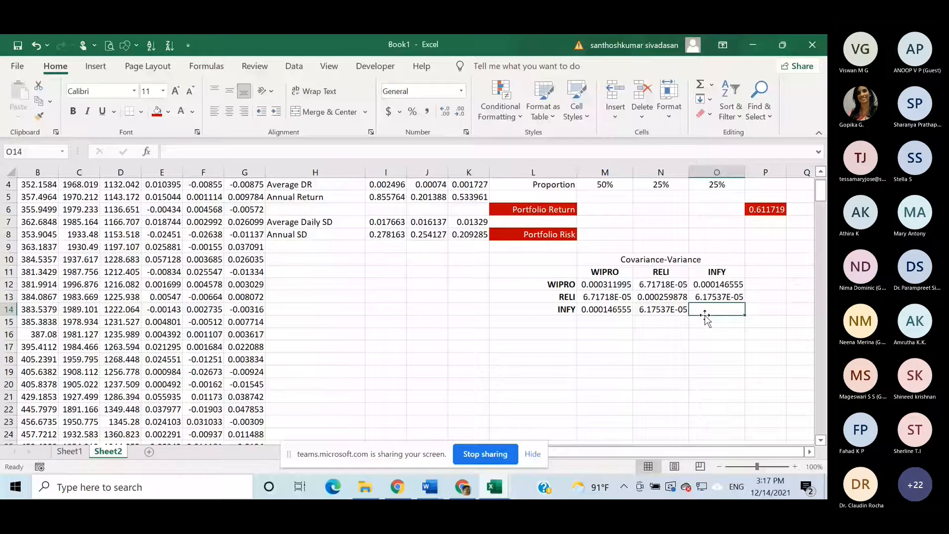
# - Calculate the sample variance of the INFY log returns in O14 with VAR.S, entering G4:G250 as both arguments
pyautogui.write('=var')
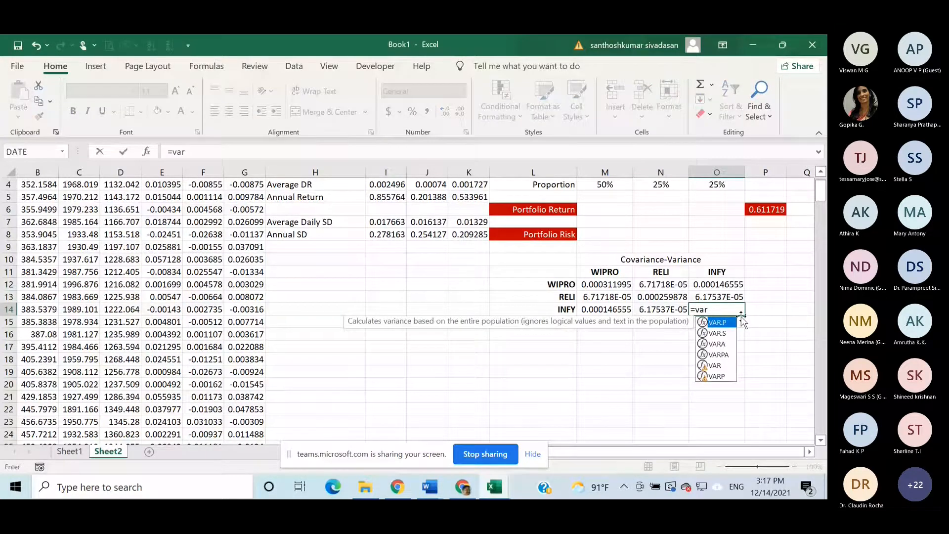
pyautogui.doubleClick(717, 333)
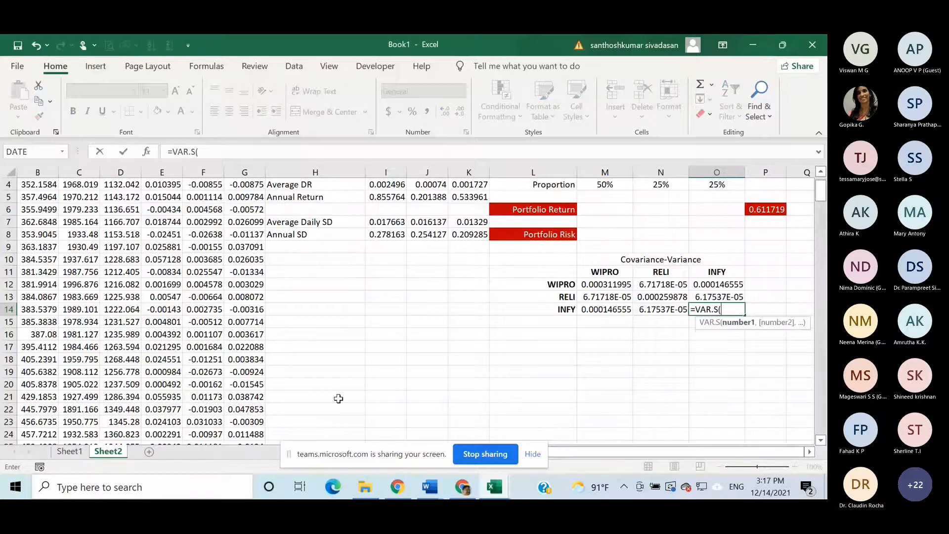
pyautogui.scroll(1, 338, 399)
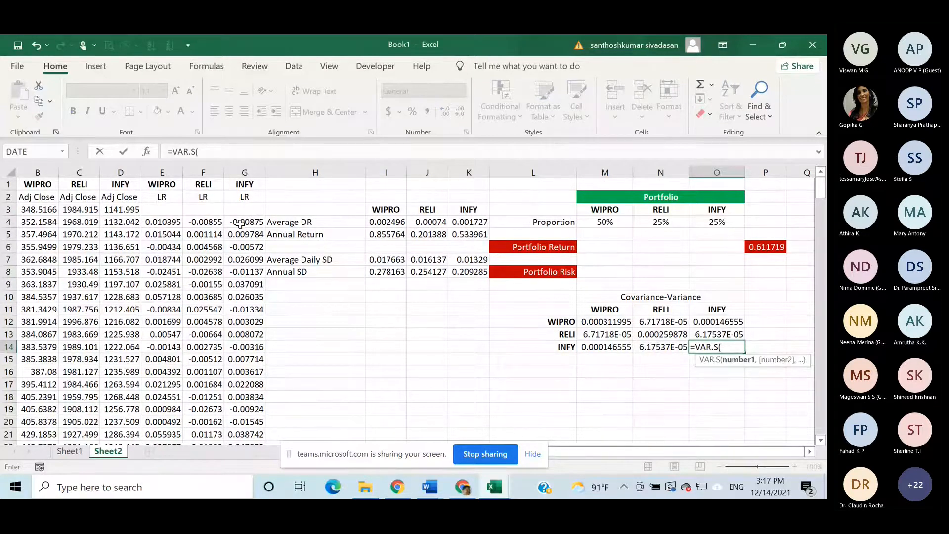
pyautogui.click(239, 224)
pyautogui.hotkey('ctrl', 'shift', 'Down')
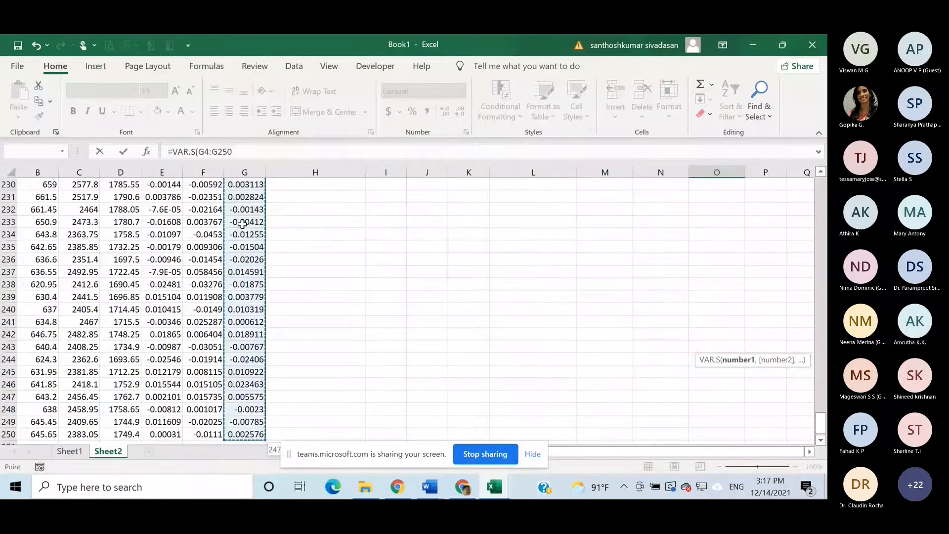
pyautogui.write(',')
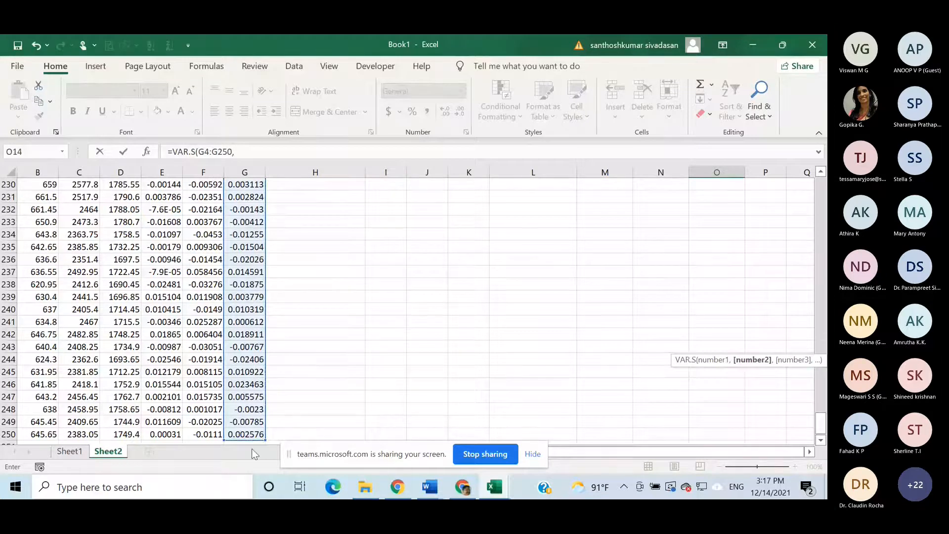
pyautogui.click(256, 435)
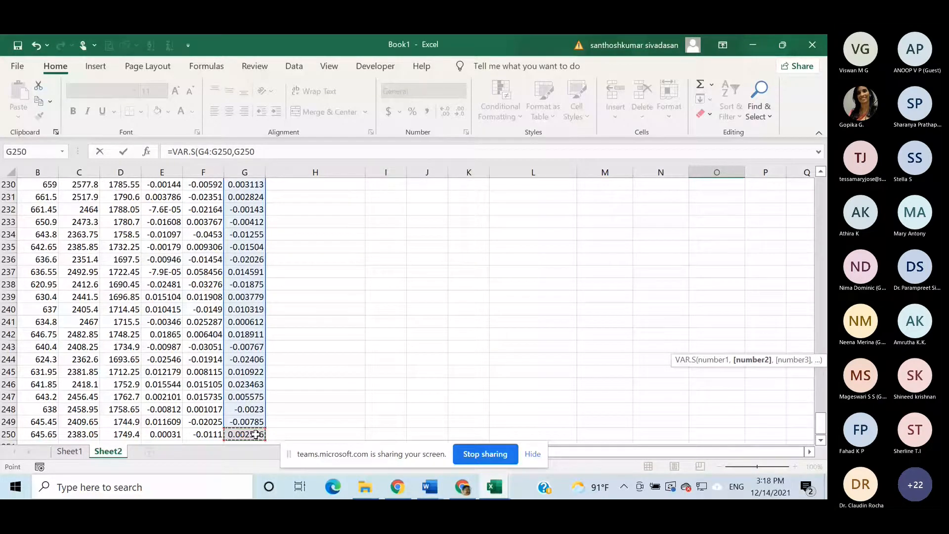
pyautogui.hotkey('ctrl', 'shift', 'Up')
pyautogui.press('Return')
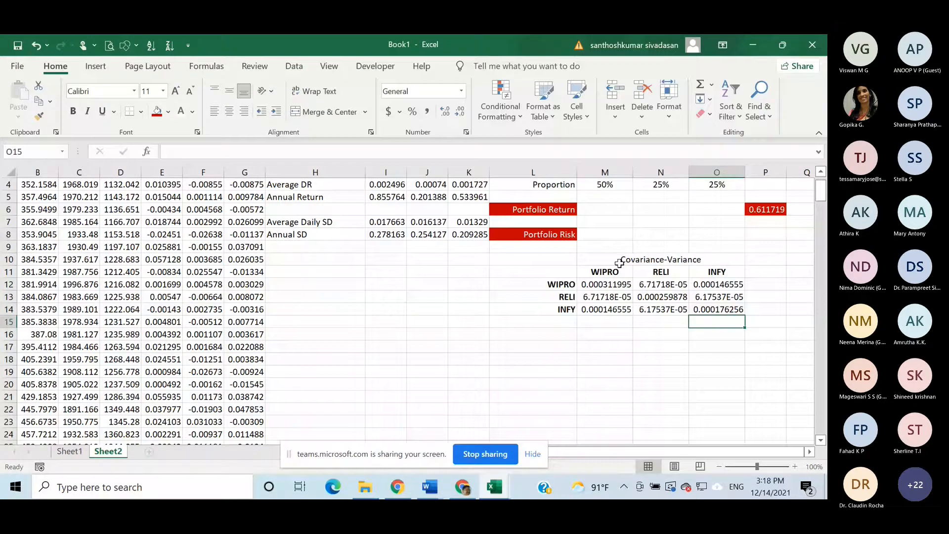
# - Format the Covariance-Variance table in L10:O14 with a red fill and bold white text
pyautogui.moveTo(620, 263); pyautogui.dragTo(717, 309)
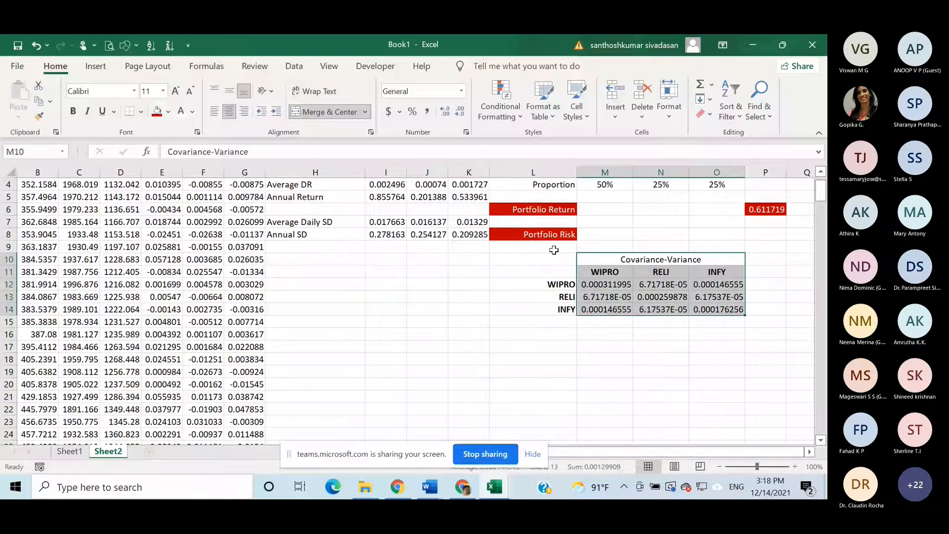
pyautogui.moveTo(553, 257); pyautogui.dragTo(682, 308)
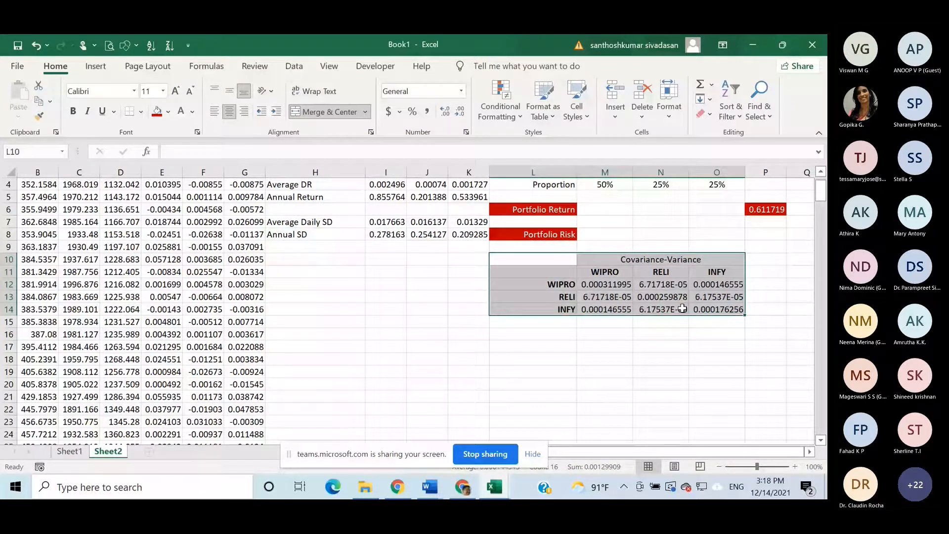
pyautogui.click(157, 111)
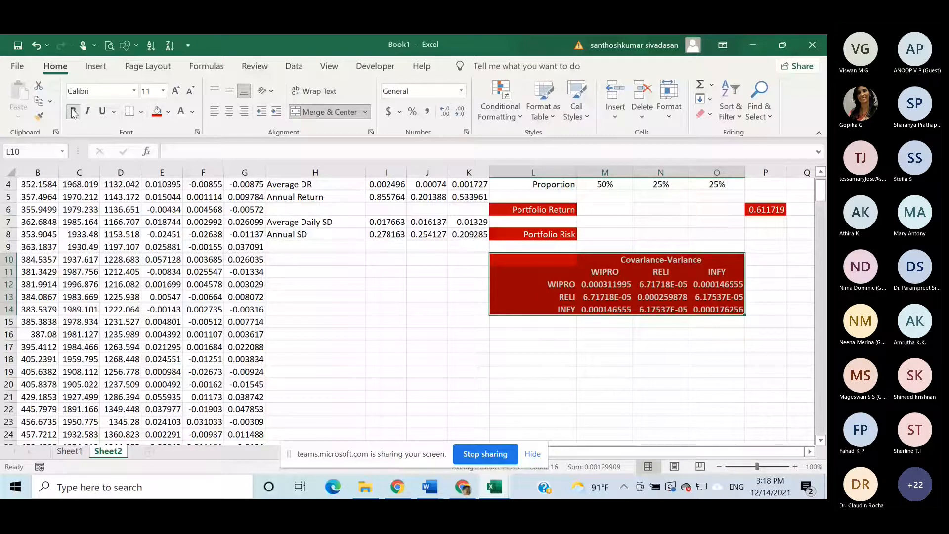
pyautogui.click(704, 385)
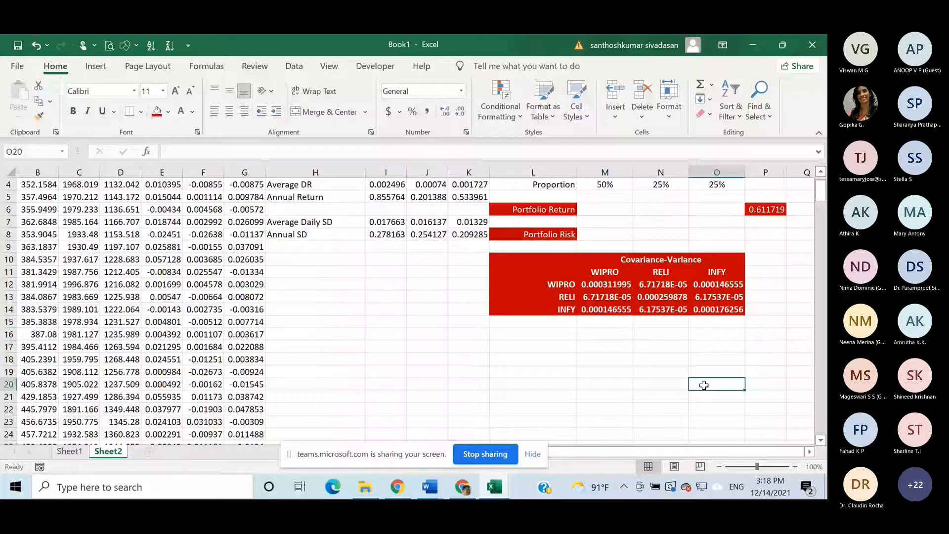
pyautogui.scroll(1, 703, 385)
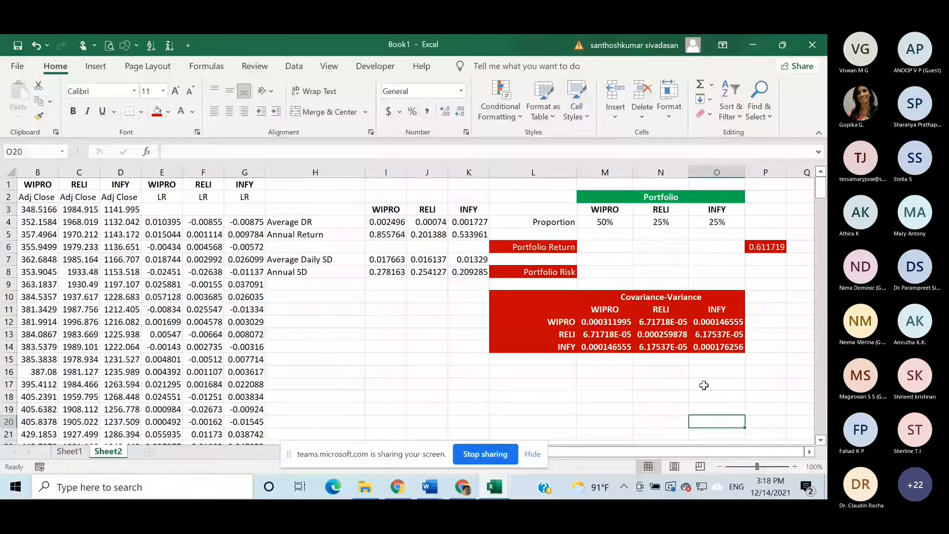
pyautogui.scroll(-1, 704, 385)
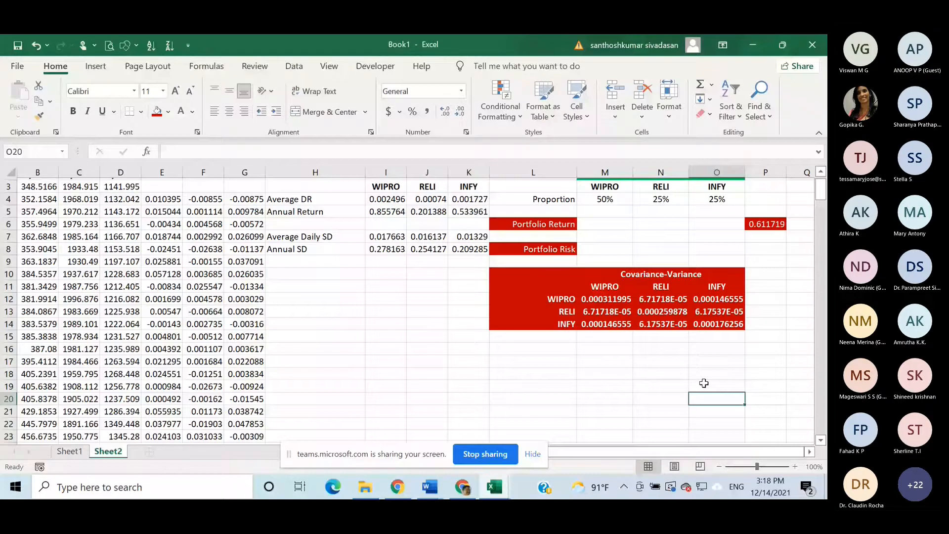
pyautogui.scroll(-1, 704, 384)
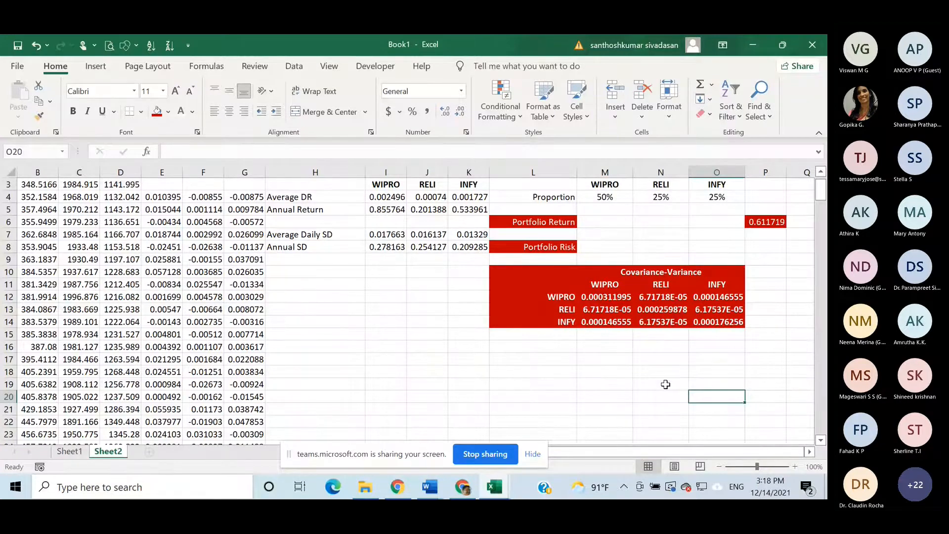
# - Copy the portfolio proportions in M4:O4 and paste them transposed as a column in N17:N19
pyautogui.scroll(1, 665, 384)
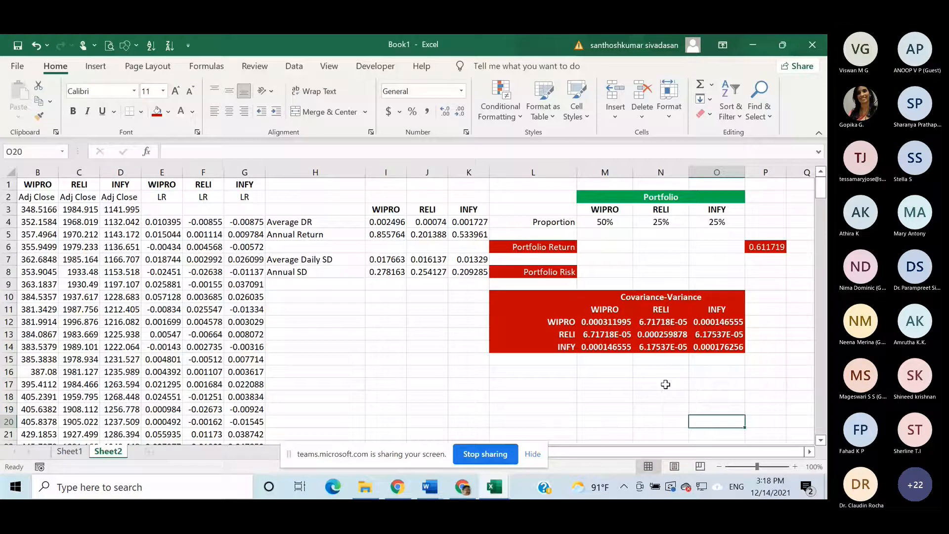
pyautogui.click(606, 224)
pyautogui.hotkey('shift', 'Right')
pyautogui.hotkey('shift', 'Right')
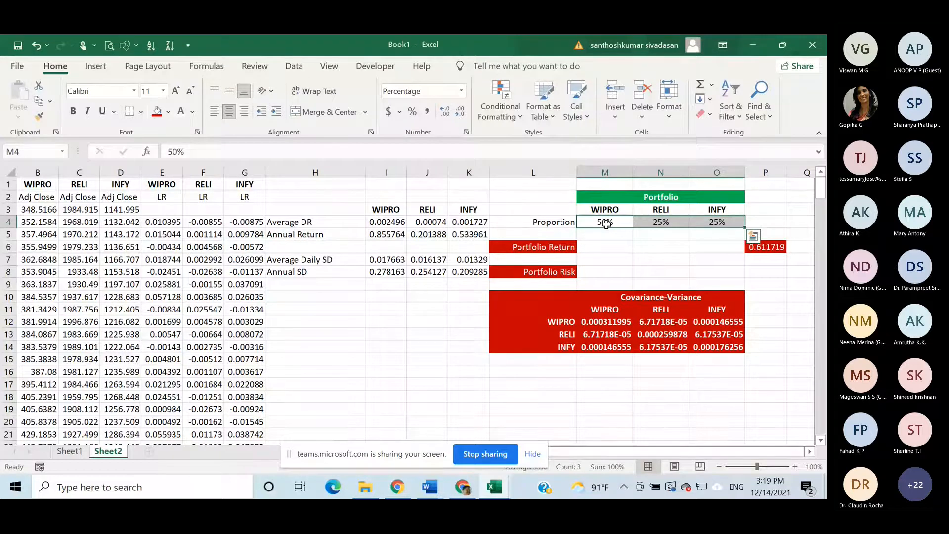
pyautogui.scroll(-1, 606, 224)
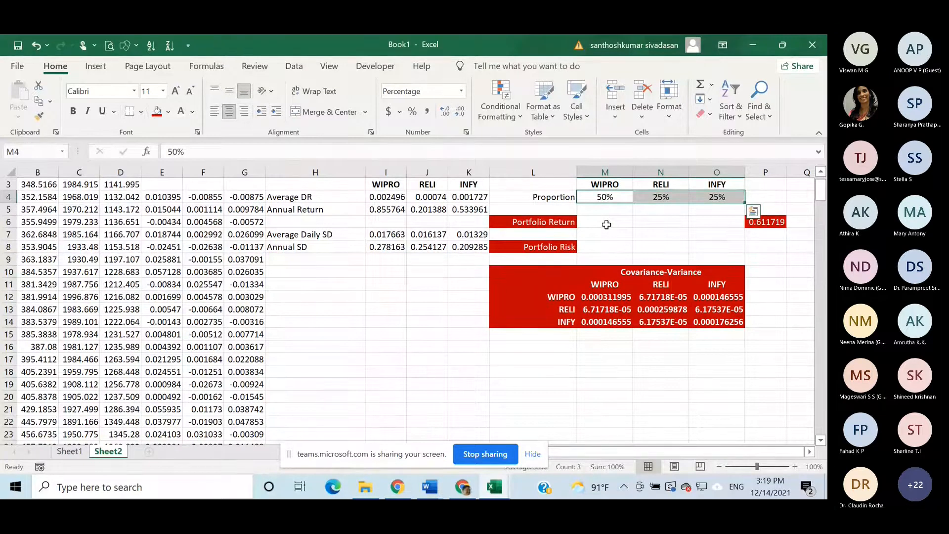
pyautogui.scroll(1, 606, 224)
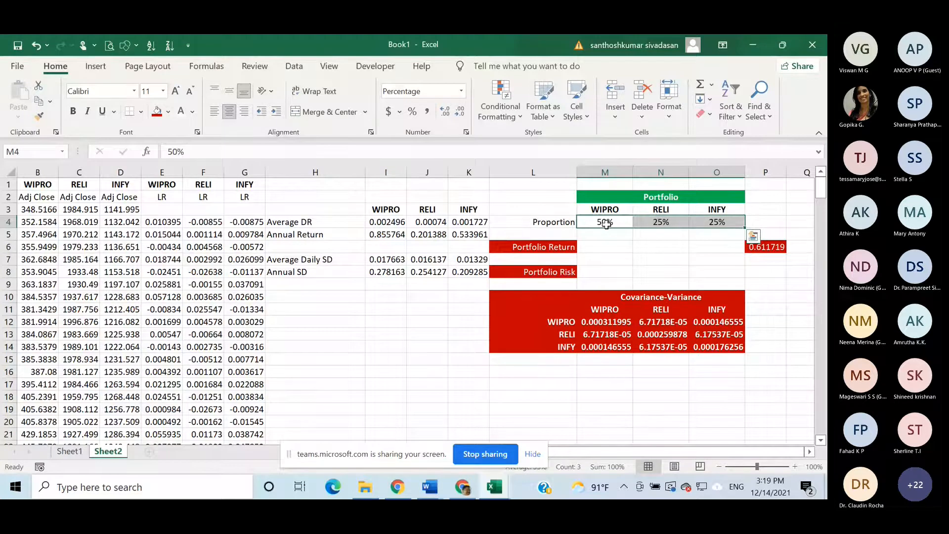
pyautogui.hotkey('ctrl', 'c')
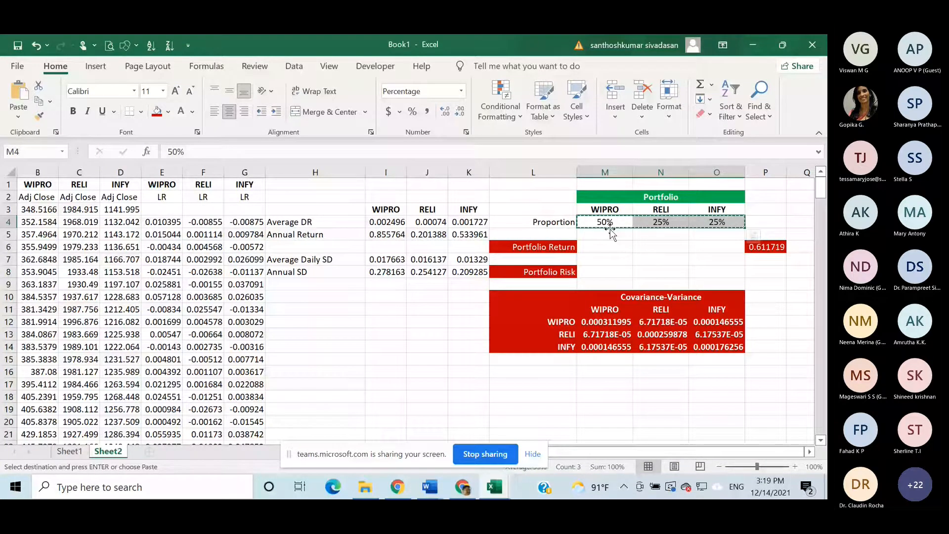
pyautogui.click(663, 387)
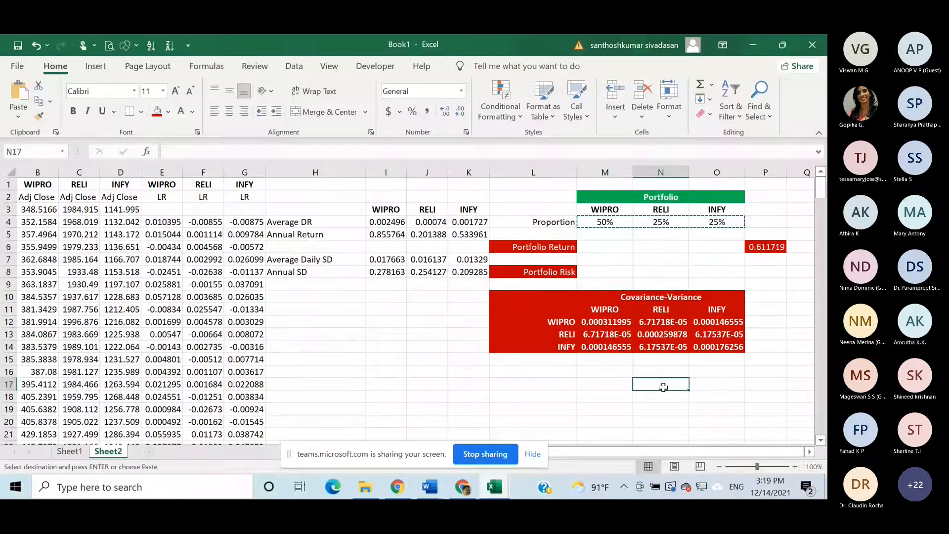
pyautogui.hotkey('ctrl', 'v')
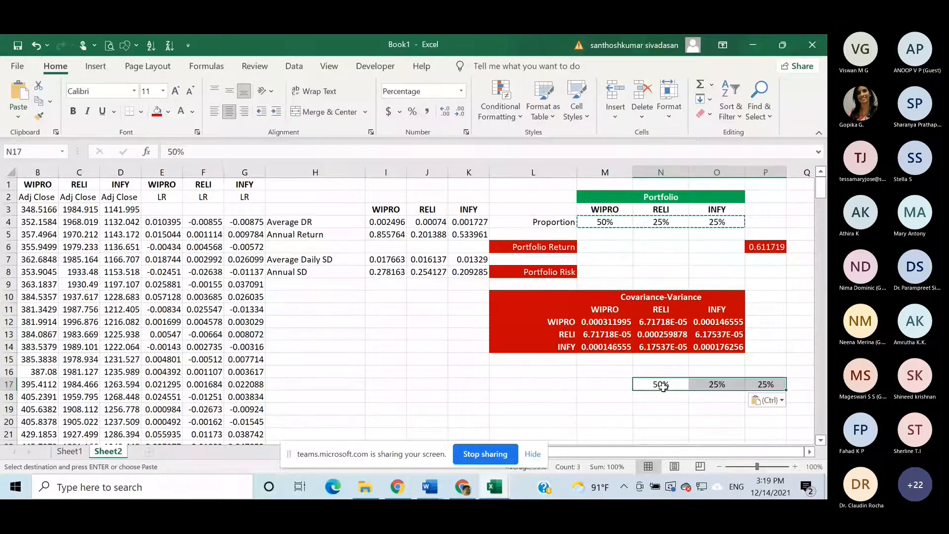
pyautogui.click(782, 400)
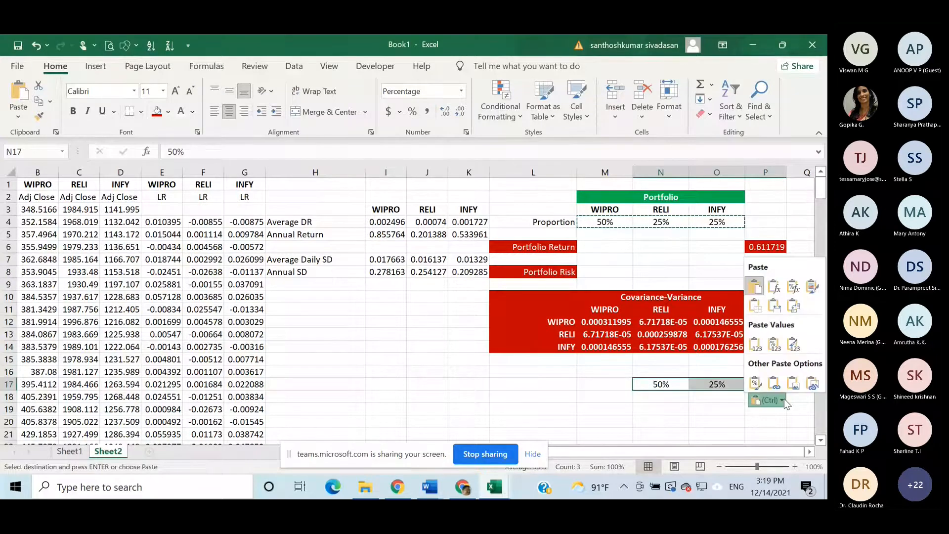
pyautogui.click(794, 306)
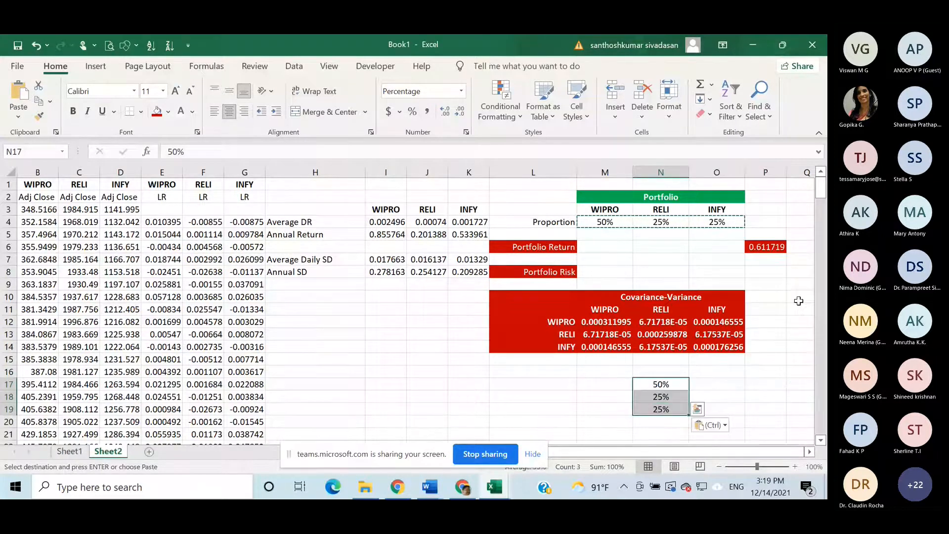
# - Add the label "Portfolio Variance" in L21, below the transposed proportions
pyautogui.click(798, 389)
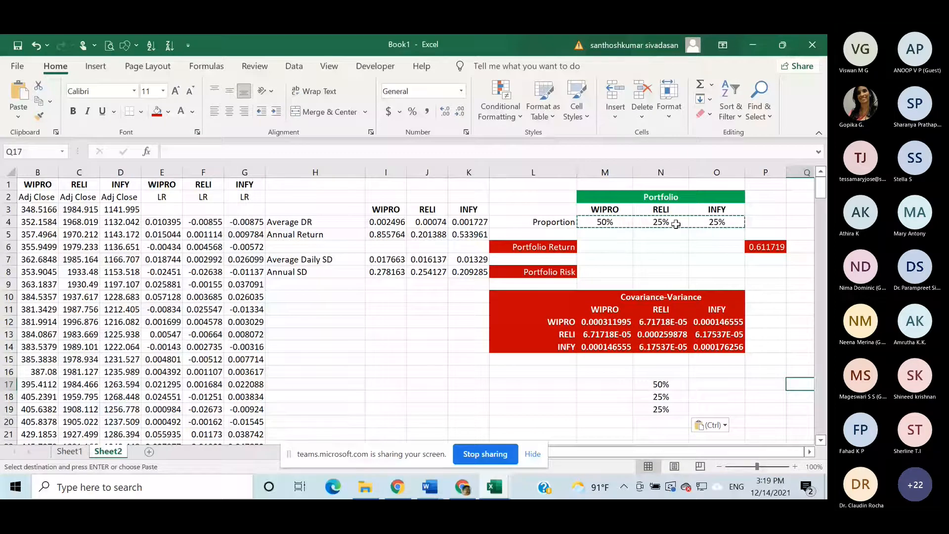
pyautogui.doubleClick(807, 310)
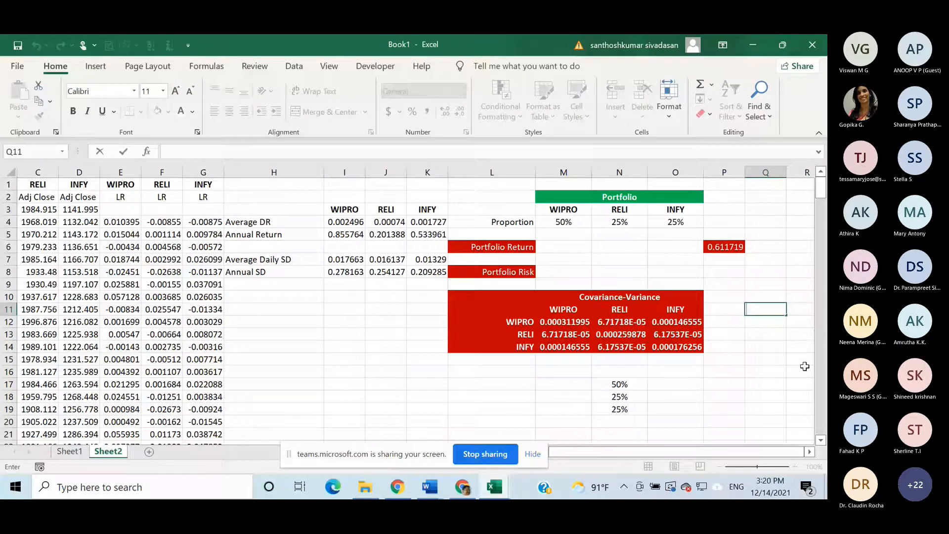
pyautogui.scroll(-2, 540, 387)
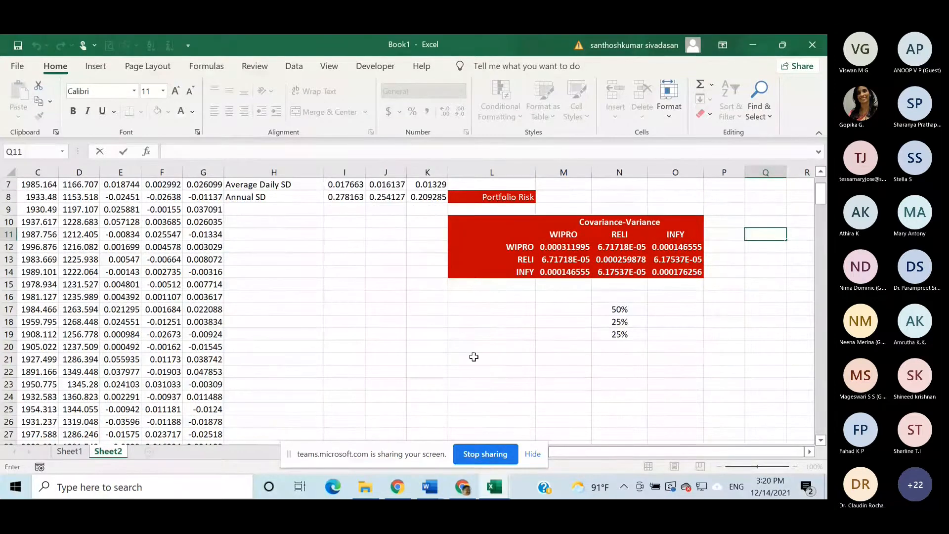
pyautogui.click(474, 357)
pyautogui.write('Portfolio V')
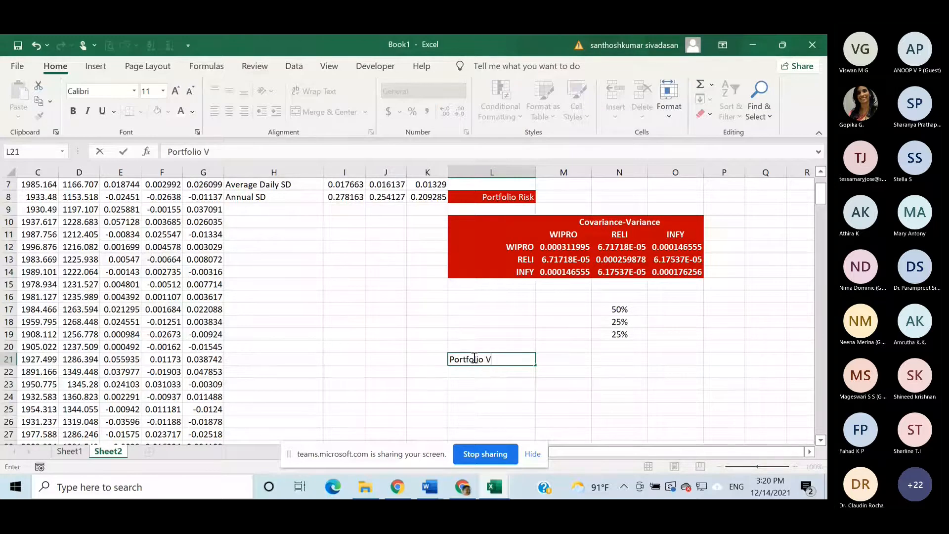
pyautogui.write('ariance')
# - Start an MMULT formula in M21 with the portfolio proportions M4:O4 as the first array
pyautogui.click(571, 361)
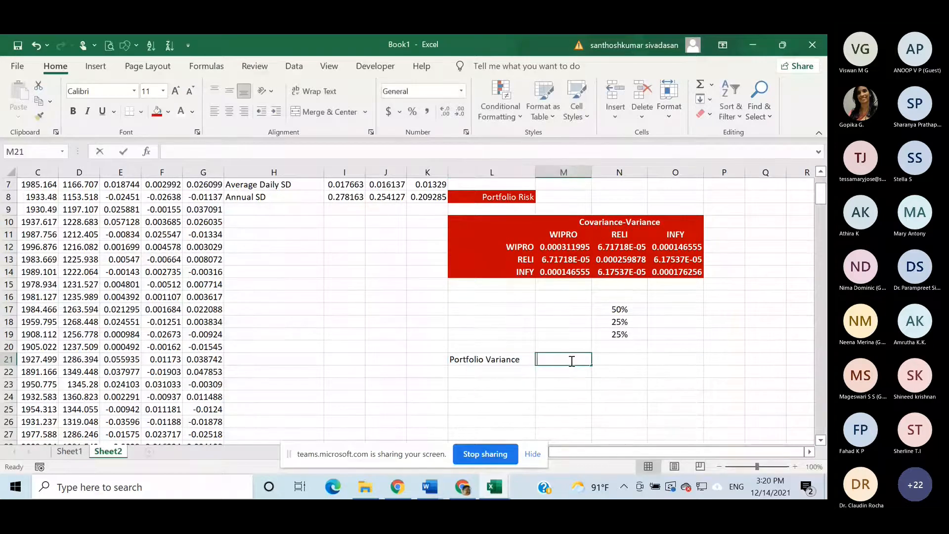
pyautogui.write('=')
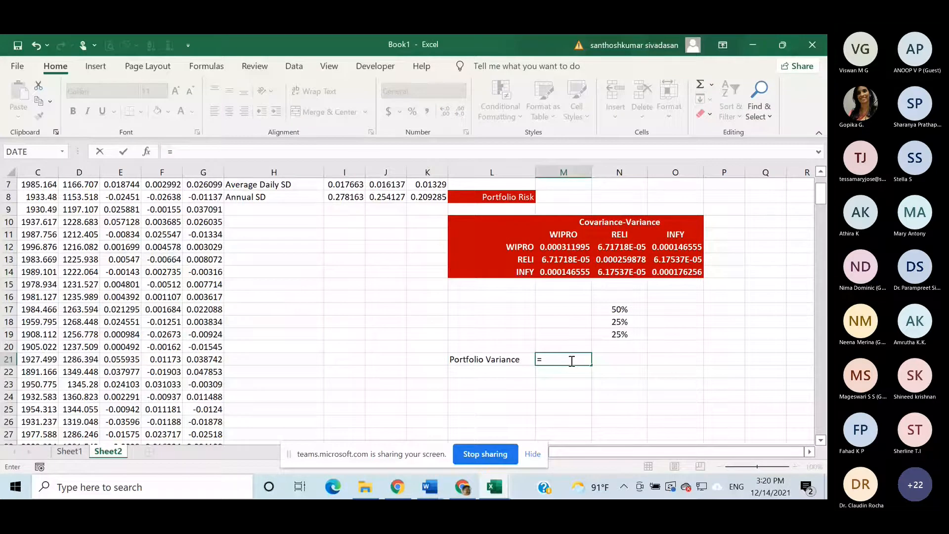
pyautogui.scroll(-1, 578, 384)
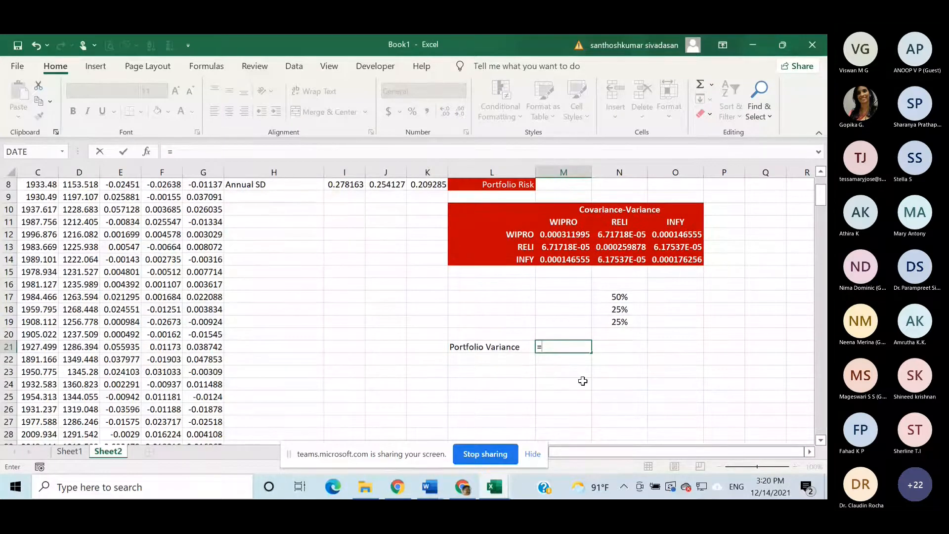
pyautogui.scroll(2, 583, 381)
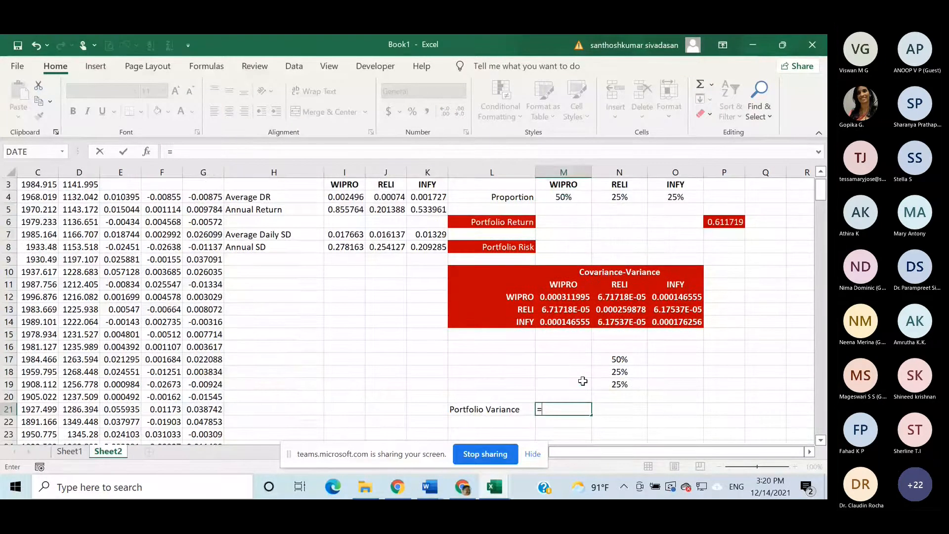
pyautogui.scroll(1, 583, 381)
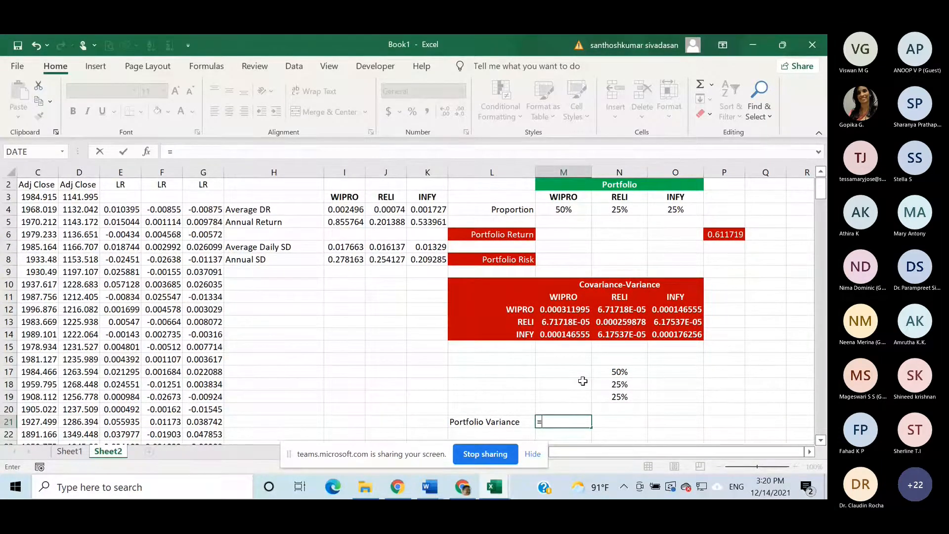
pyautogui.write('m')
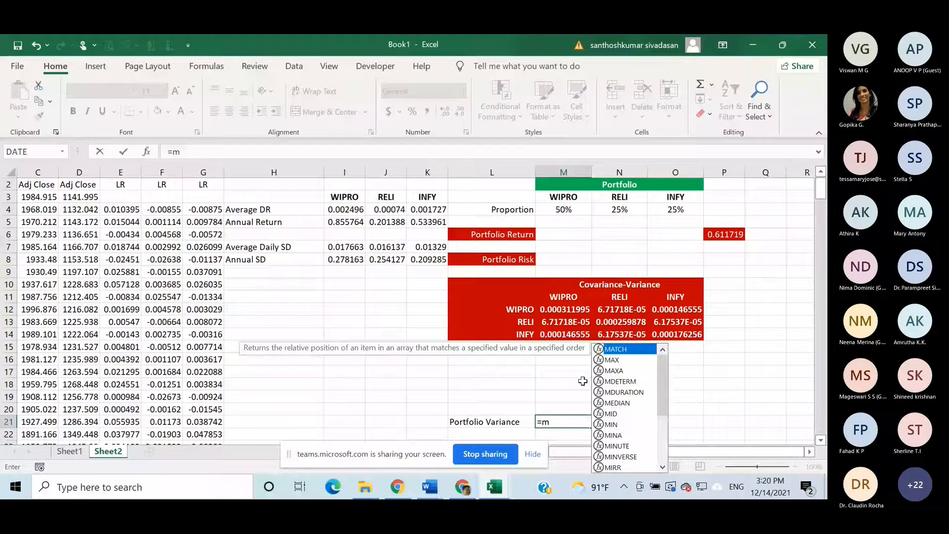
pyautogui.write('m')
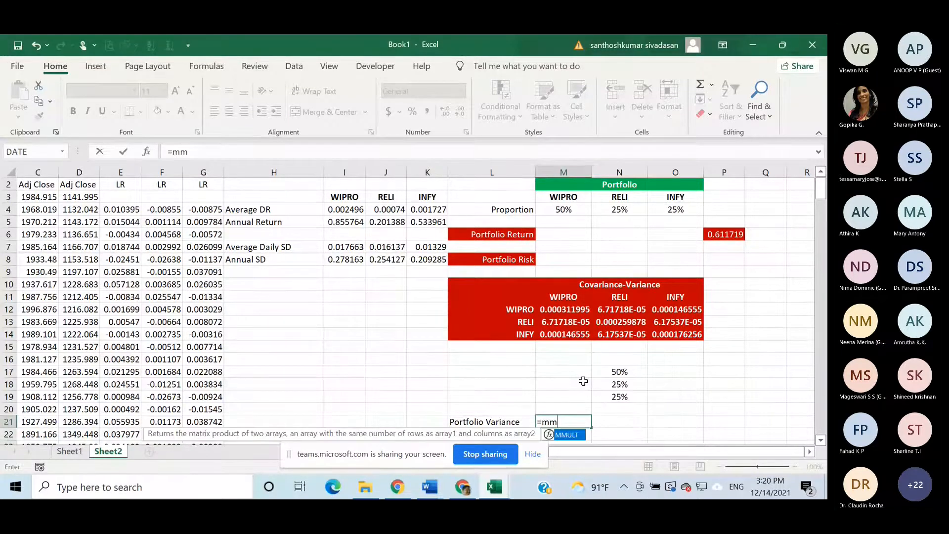
pyautogui.doubleClick(579, 437)
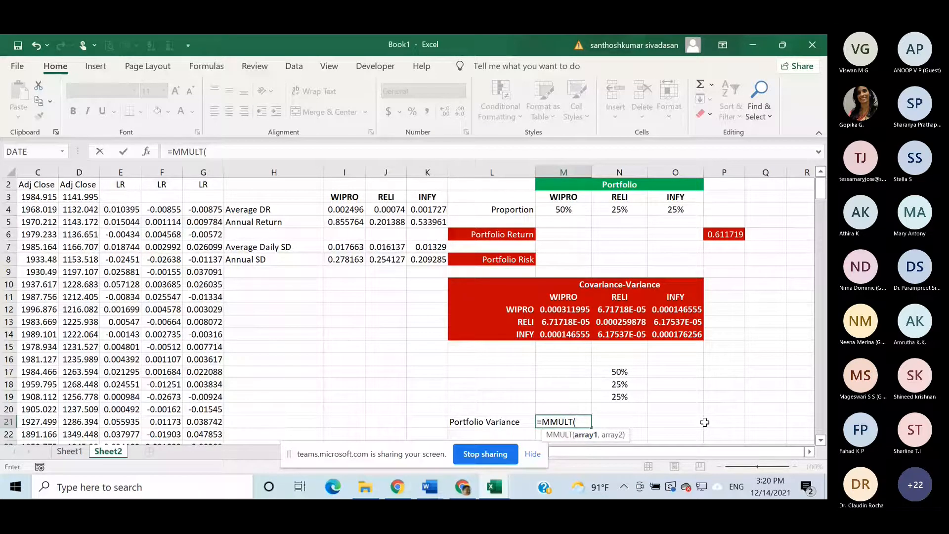
pyautogui.click(571, 210)
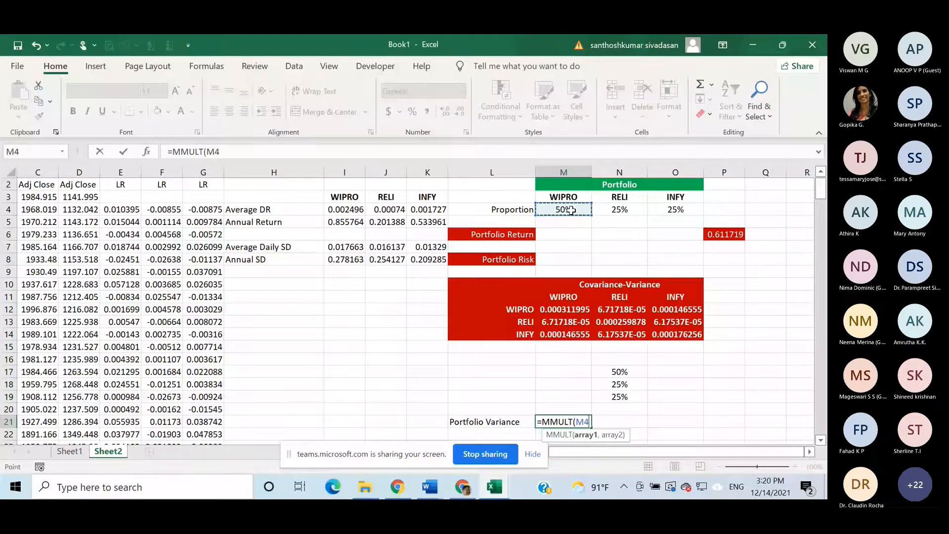
pyautogui.hotkey('shift', 'Right')
pyautogui.hotkey('shift', 'Right')
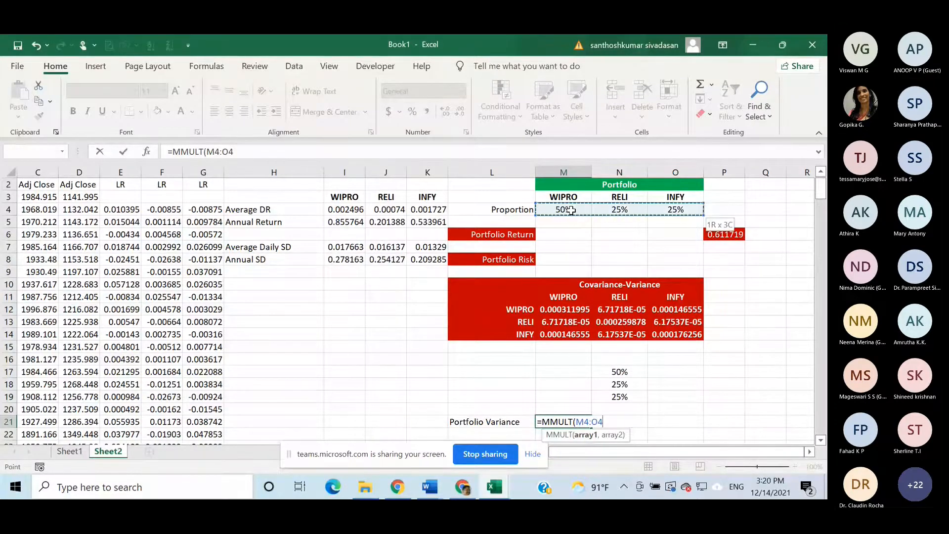
pyautogui.write(',')
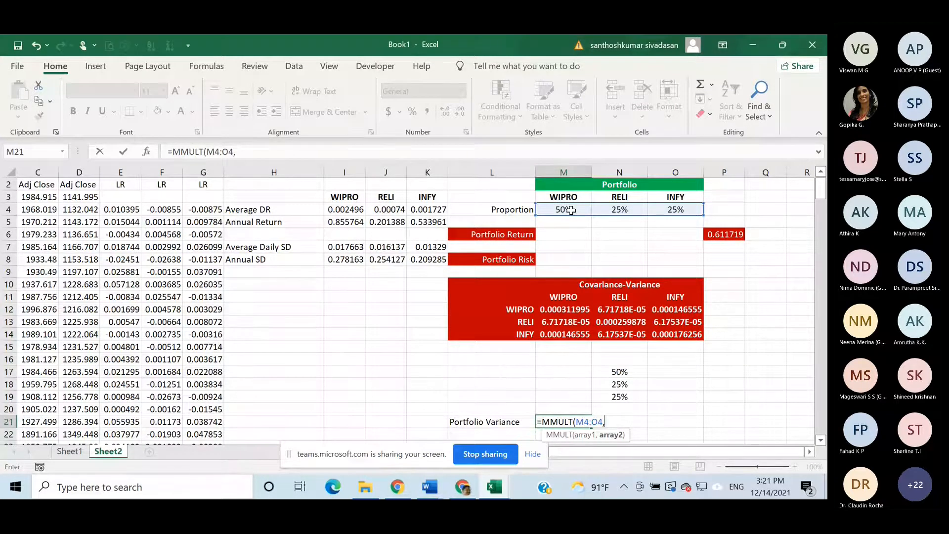
# - Nest a second MMULT as the second array in M21, with the covariance-variance matrix M12:O14 as its first array
pyautogui.write('m')
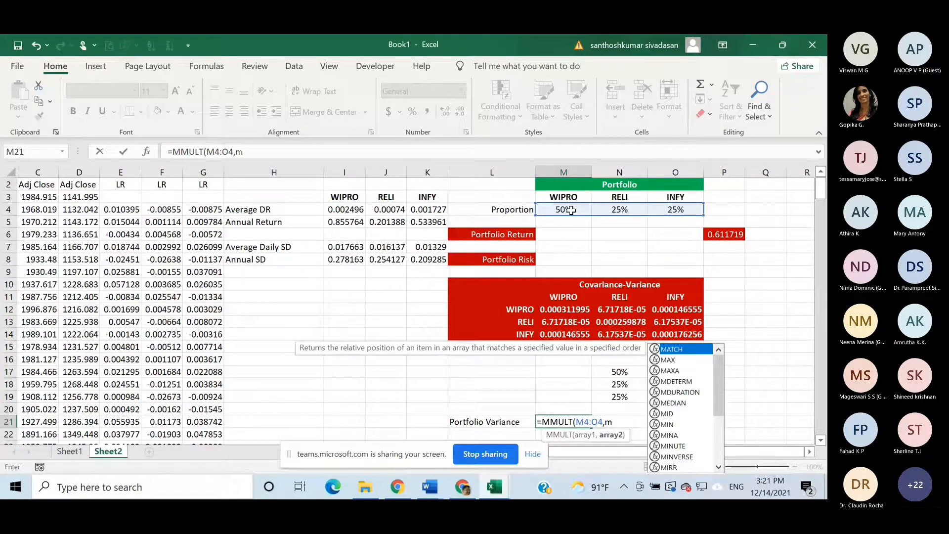
pyautogui.write('m')
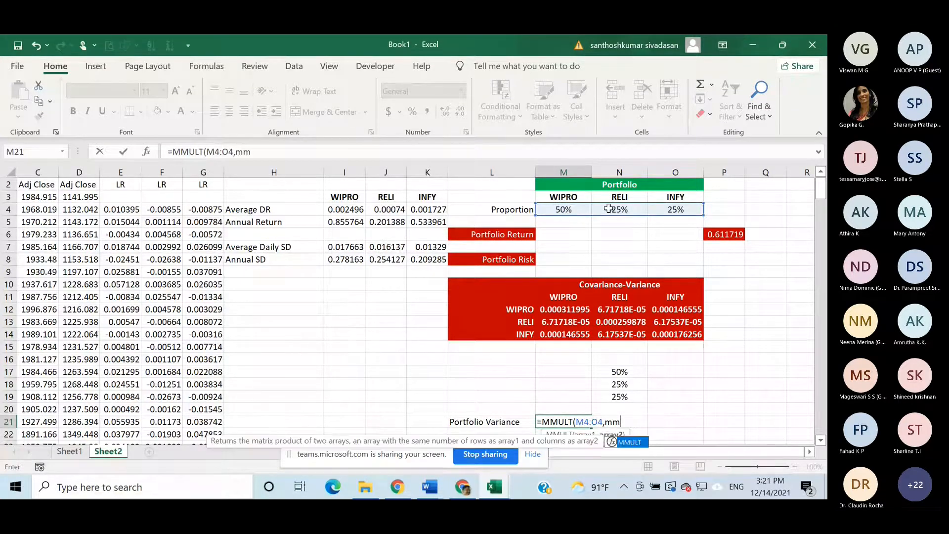
pyautogui.doubleClick(639, 444)
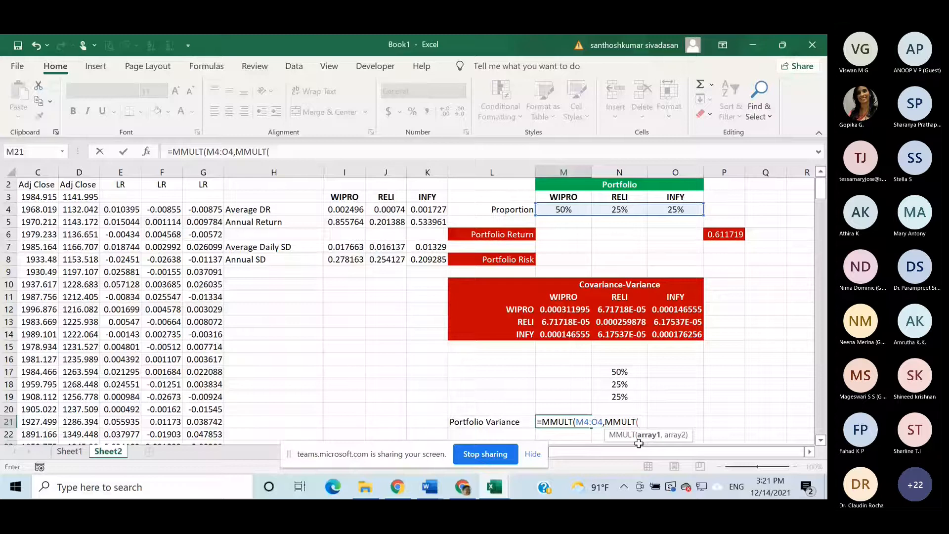
pyautogui.click(553, 313)
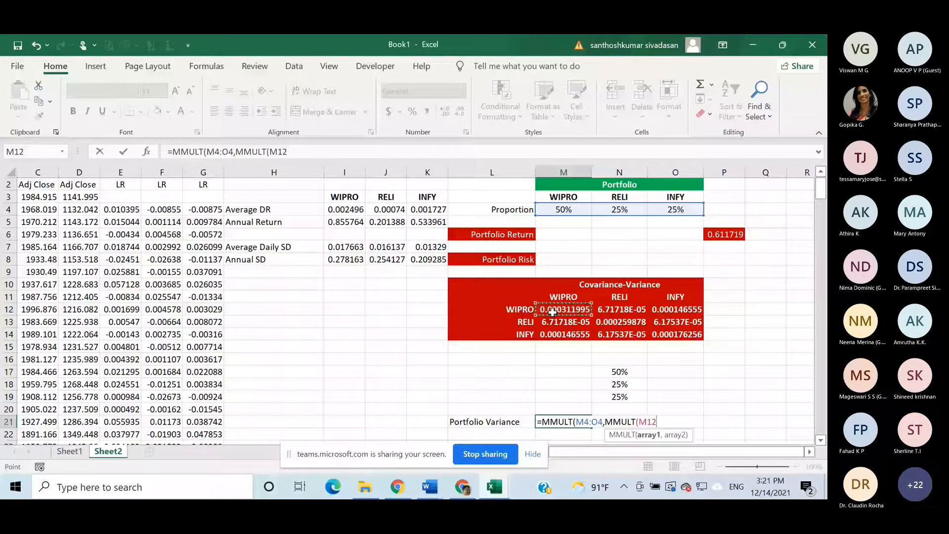
pyautogui.hotkey('ctrl', 'shift', 'Right')
pyautogui.hotkey('ctrl', 'shift', 'Down')
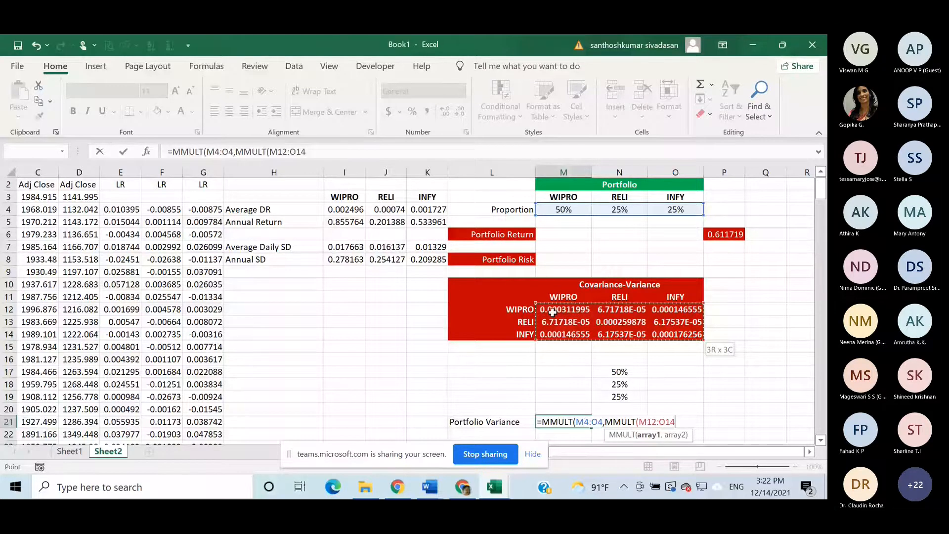
pyautogui.write(',')
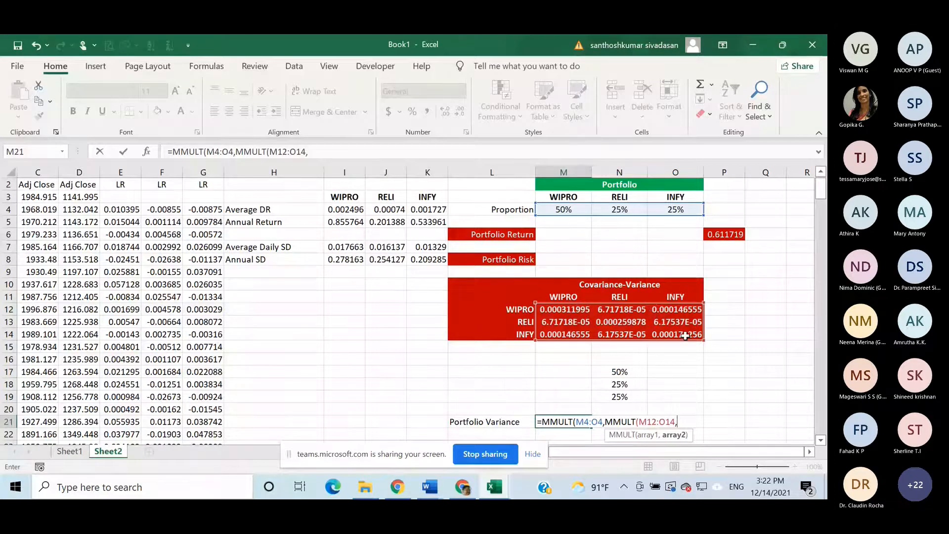
# - Complete the nested MMULT formula in M21 with the transposed proportions N17:N19 as the inner second array
pyautogui.click(620, 372)
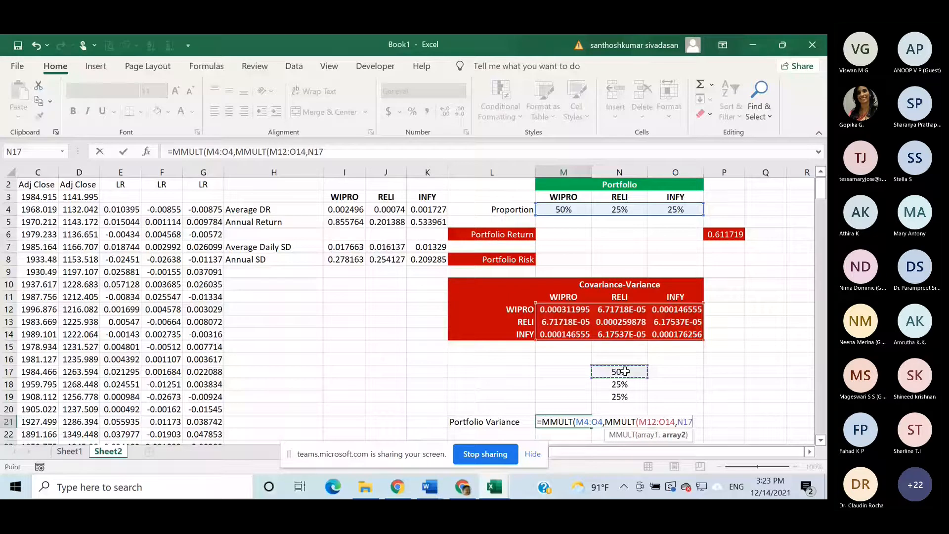
pyautogui.hotkey('ctrl', 'shift', 'Down')
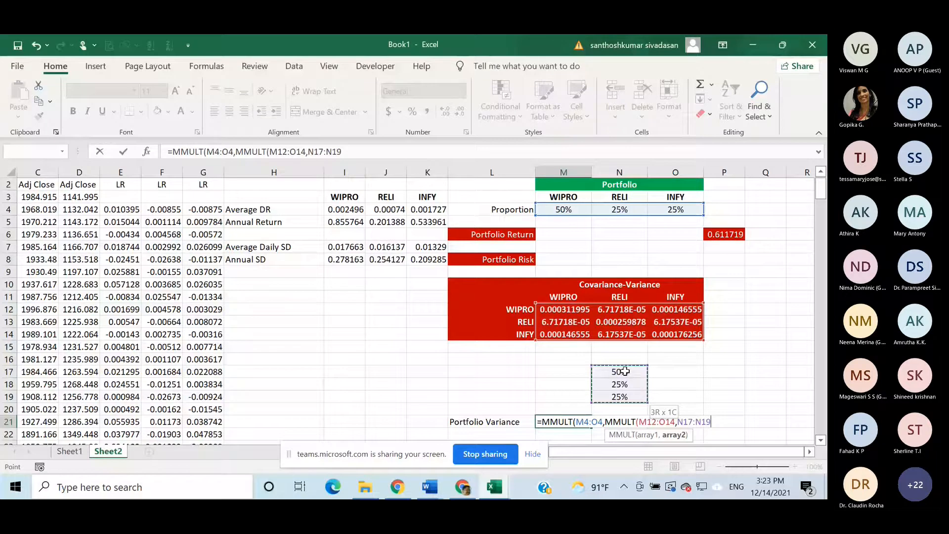
pyautogui.write(')')
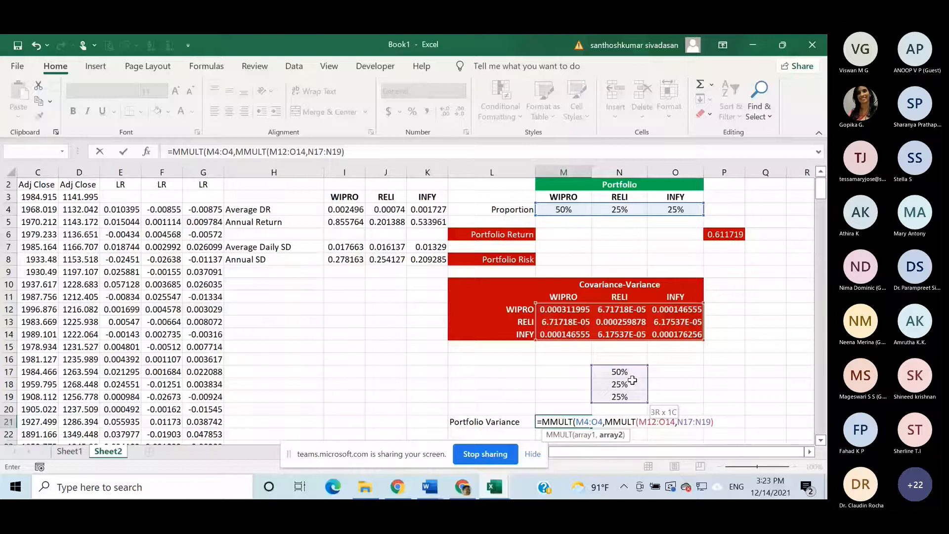
pyautogui.write(')')
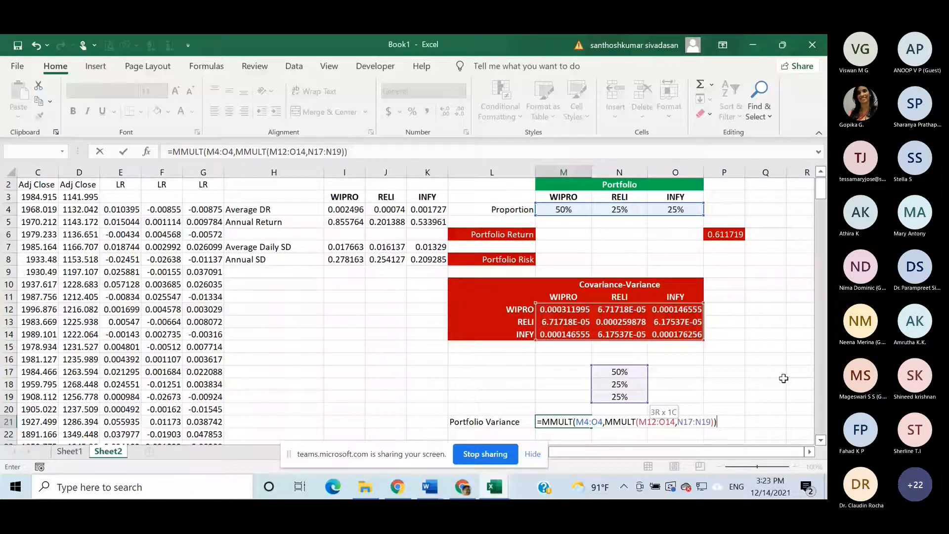
pyautogui.press('Return')
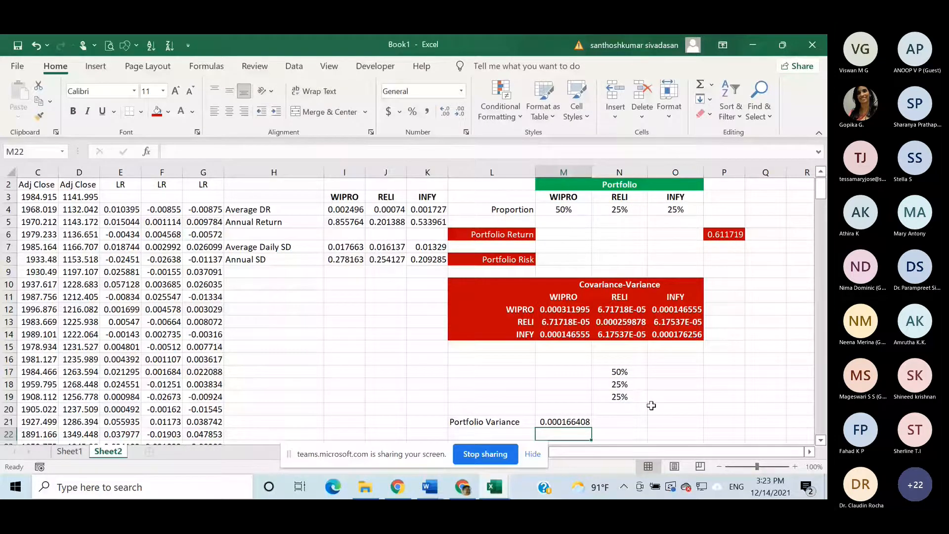
# - Label L22 "portfolio SD" and calculate the square root of the portfolio variance M21 in M22 with SQRT
pyautogui.scroll(-2, 651, 405)
pyautogui.click(491, 372)
pyautogui.write('p')
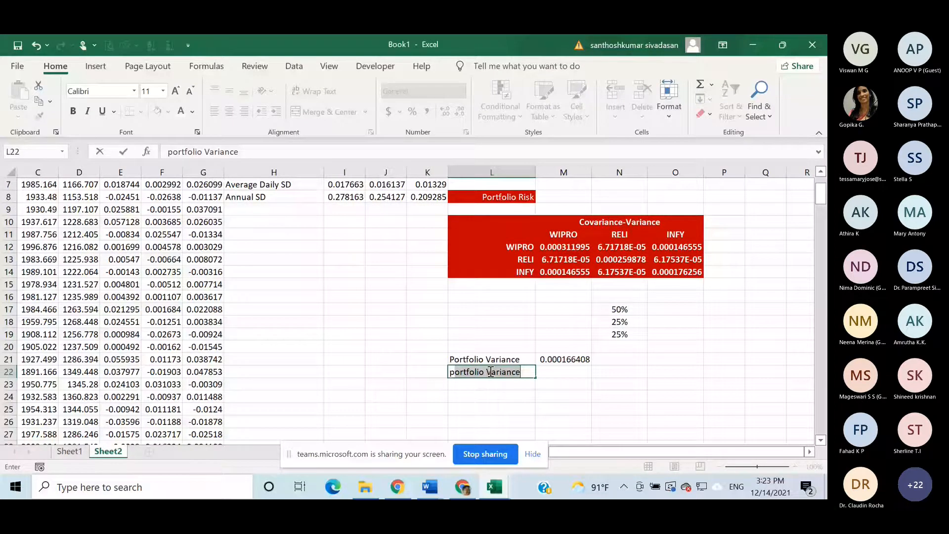
pyautogui.write('ortfolio SD')
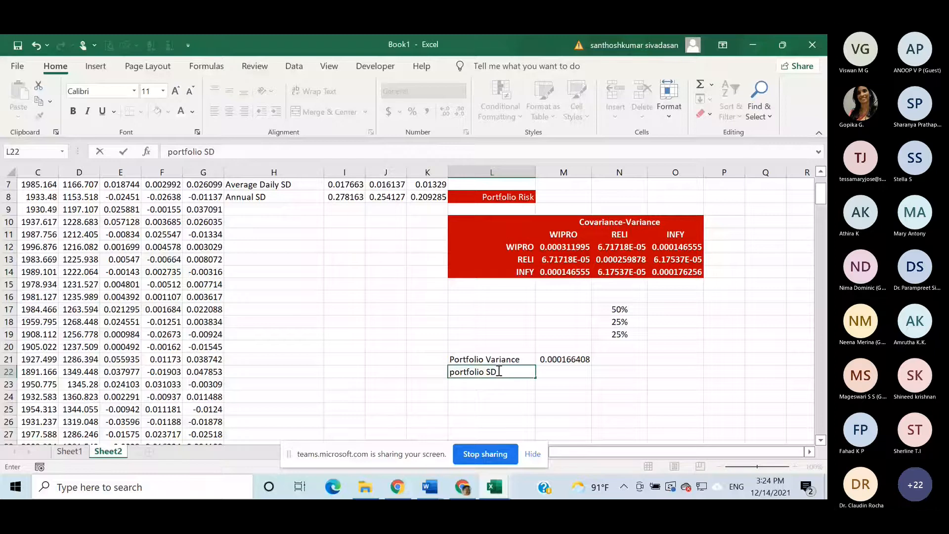
pyautogui.press('Tab')
pyautogui.write('=SQRT(')
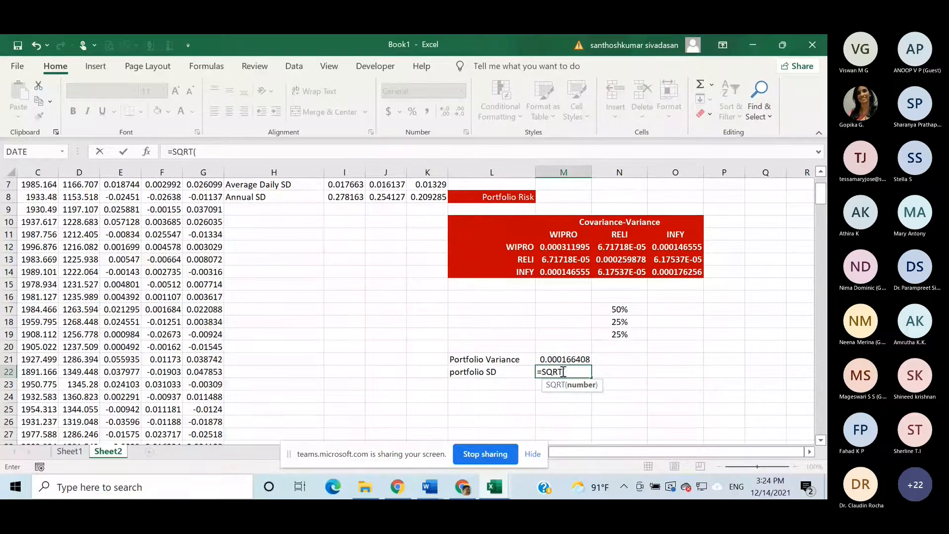
pyautogui.click(565, 358)
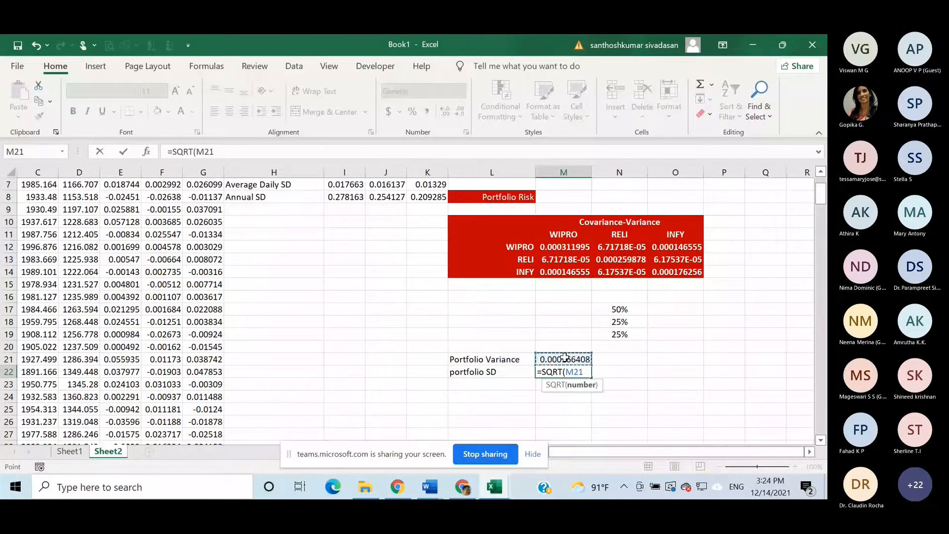
pyautogui.press('Return')
# - Format the portfolio SD label and value in L22:M22 with a red fill and bold white text
pyautogui.click(501, 374)
pyautogui.moveTo(501, 373); pyautogui.dragTo(552, 371)
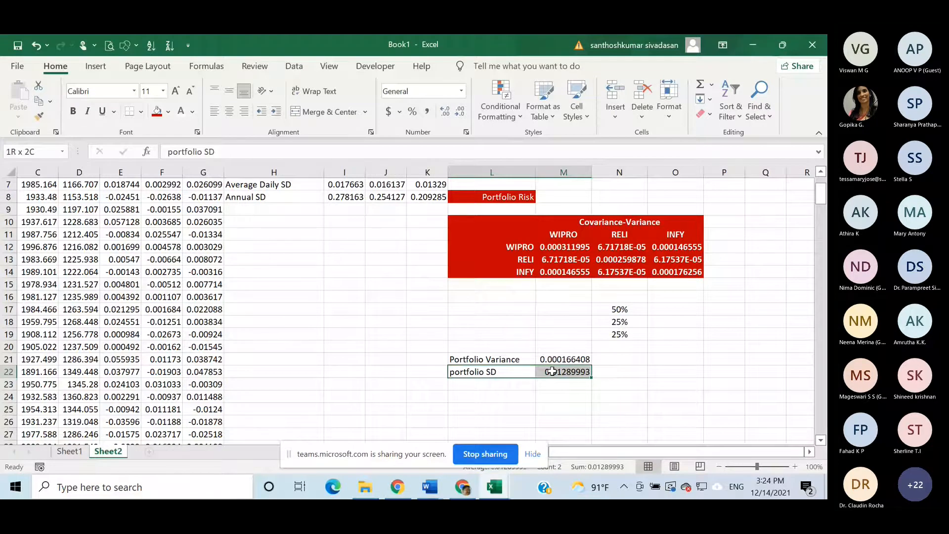
pyautogui.click(158, 111)
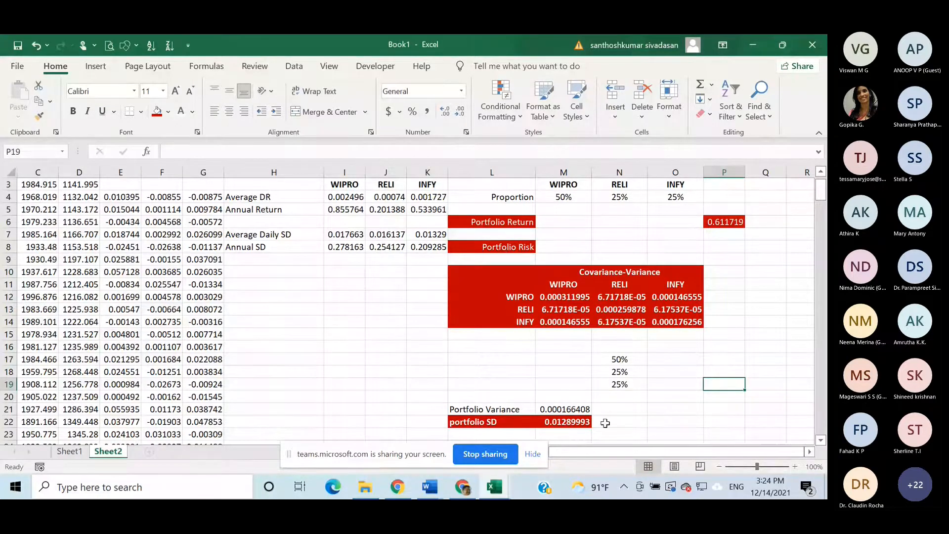
pyautogui.scroll(-1, 605, 415)
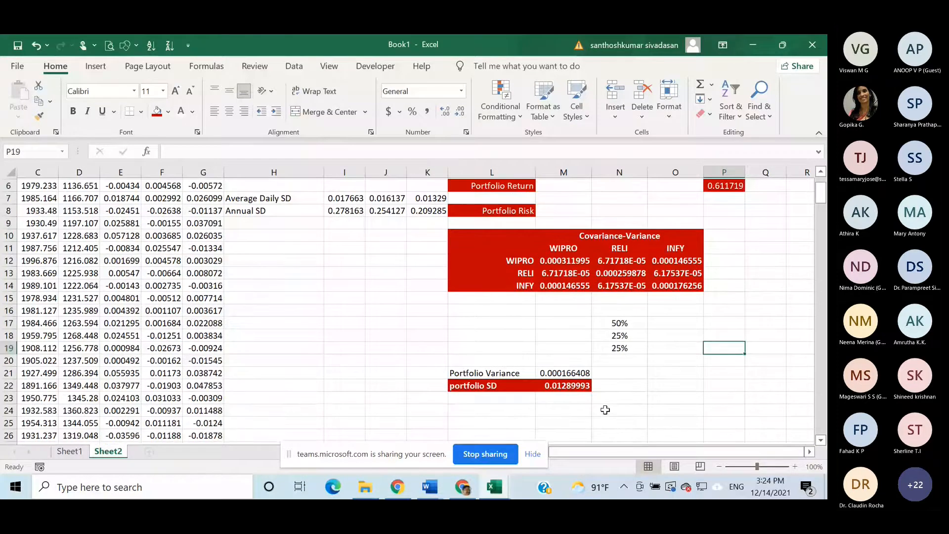
pyautogui.scroll(-1, 605, 410)
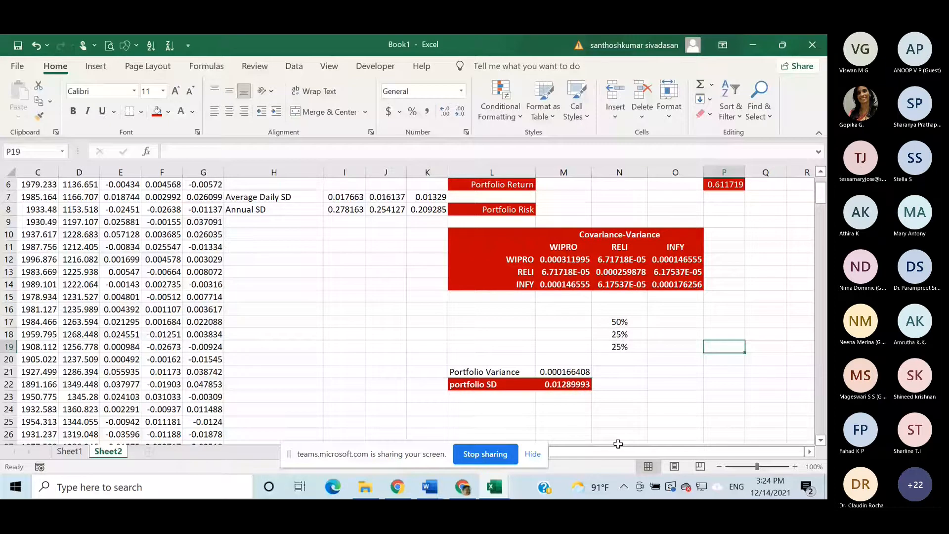
pyautogui.scroll(2, 712, 387)
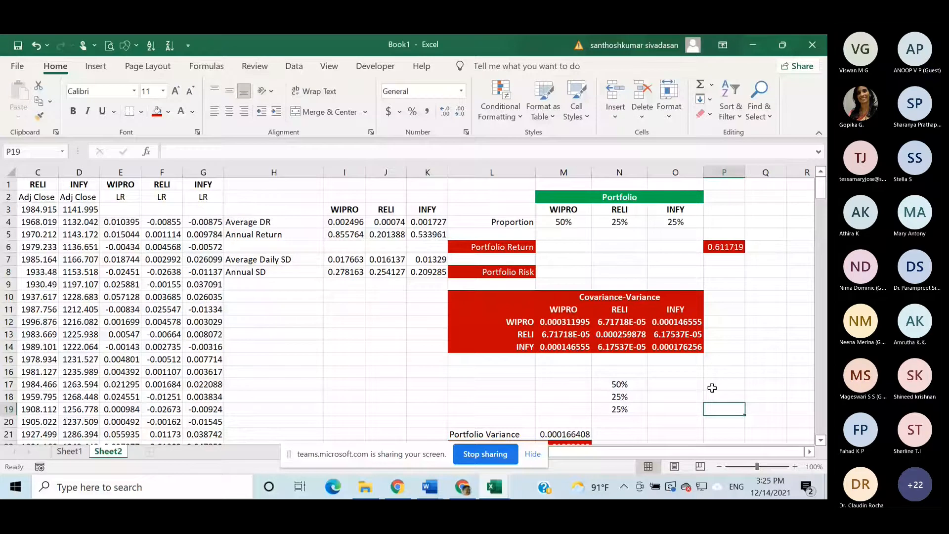
# - Examine the ranges referenced by the nested MMULT formula for portfolio variance in M21, leaving the formula as it is
pyautogui.scroll(-1, 711, 388)
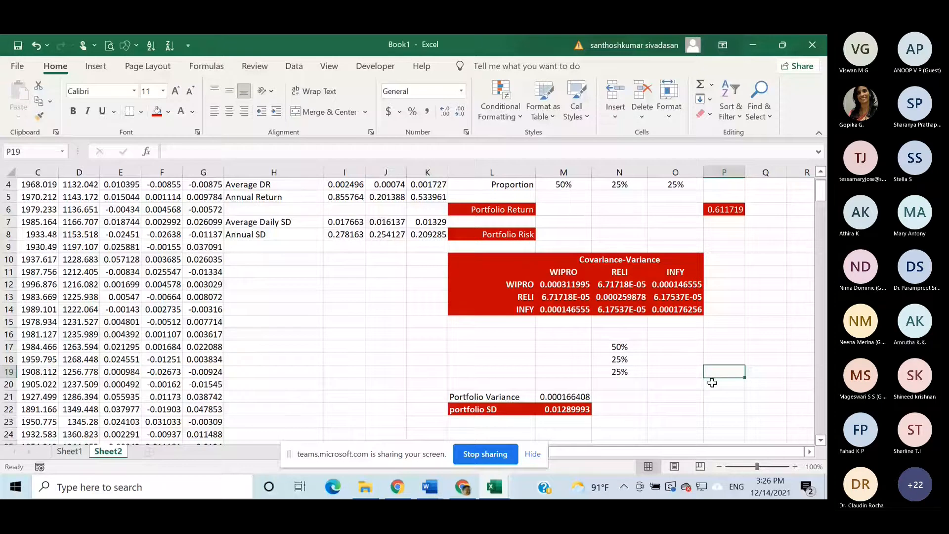
pyautogui.doubleClick(570, 398)
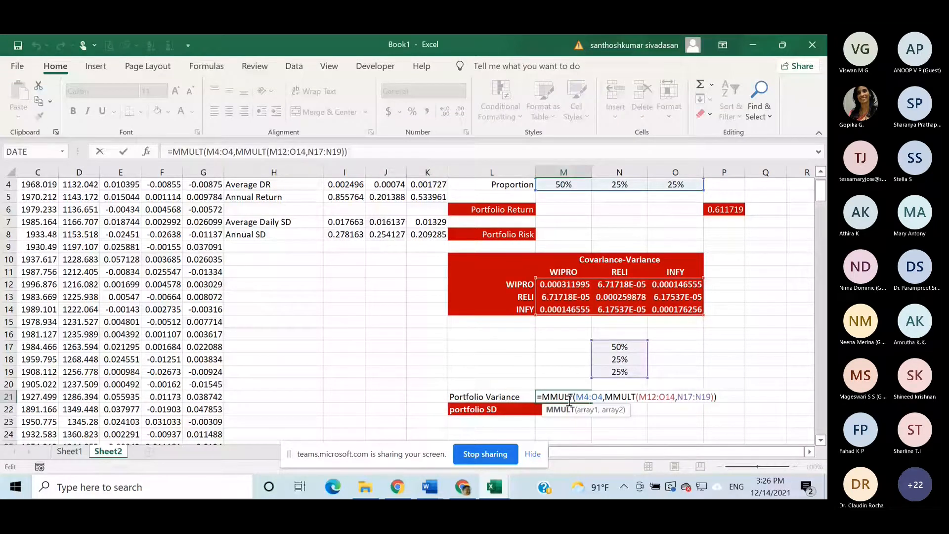
pyautogui.scroll(1, 594, 221)
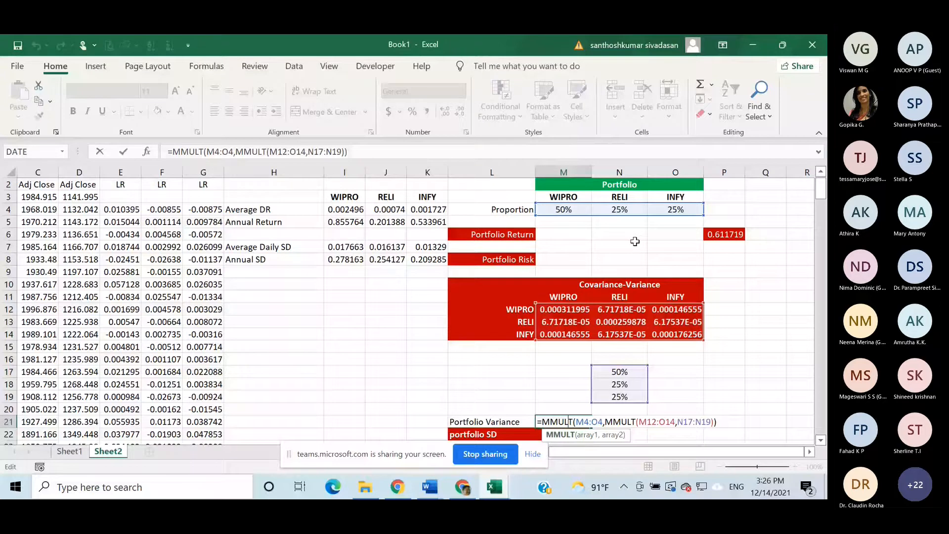
pyautogui.press('Return')
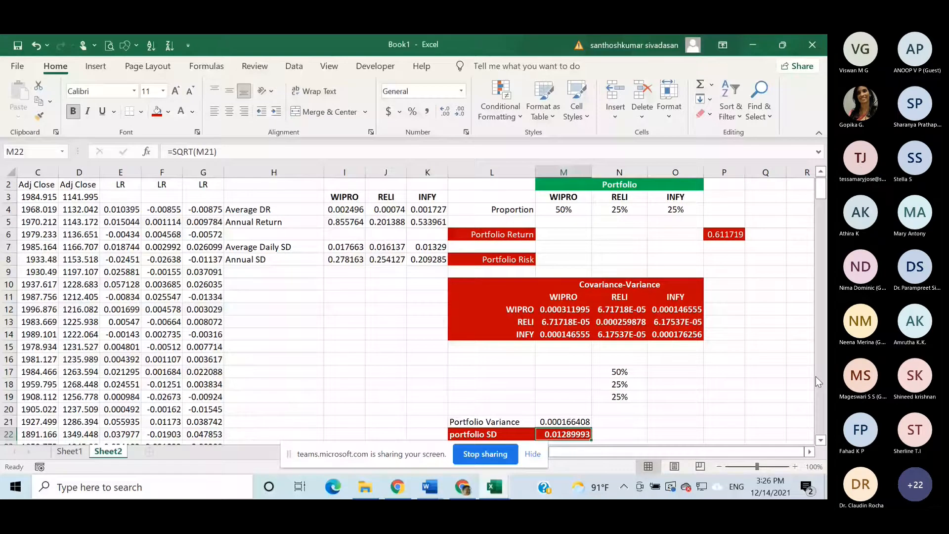
pyautogui.scroll(-2, 816, 376)
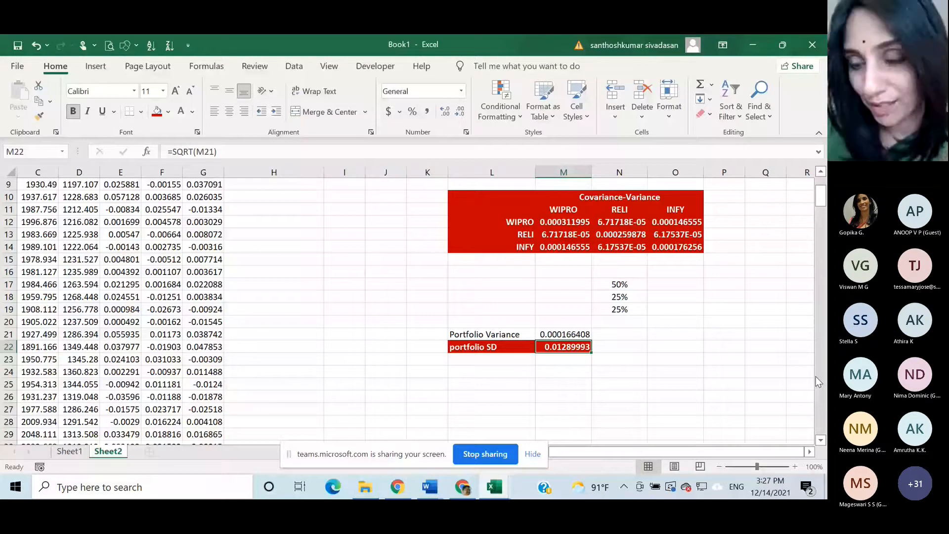
pyautogui.scroll(3, 739, 259)
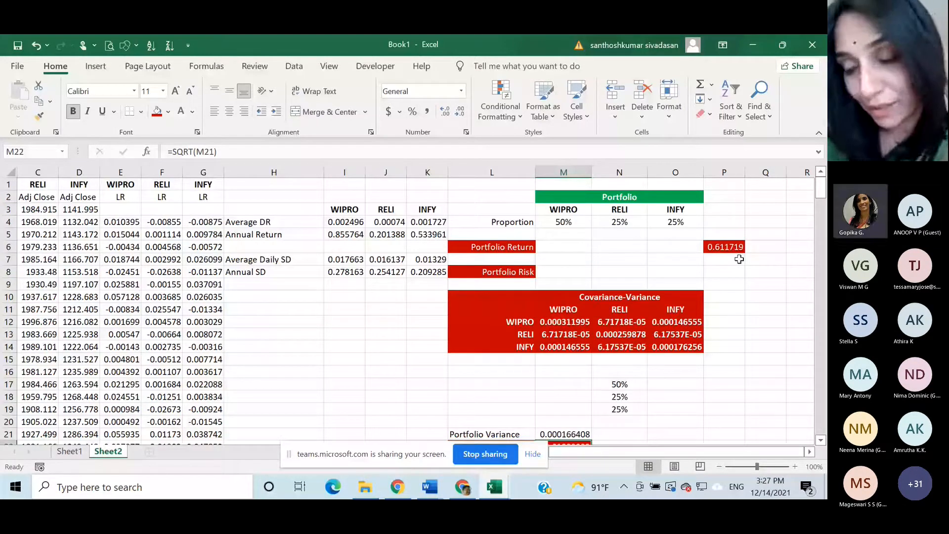